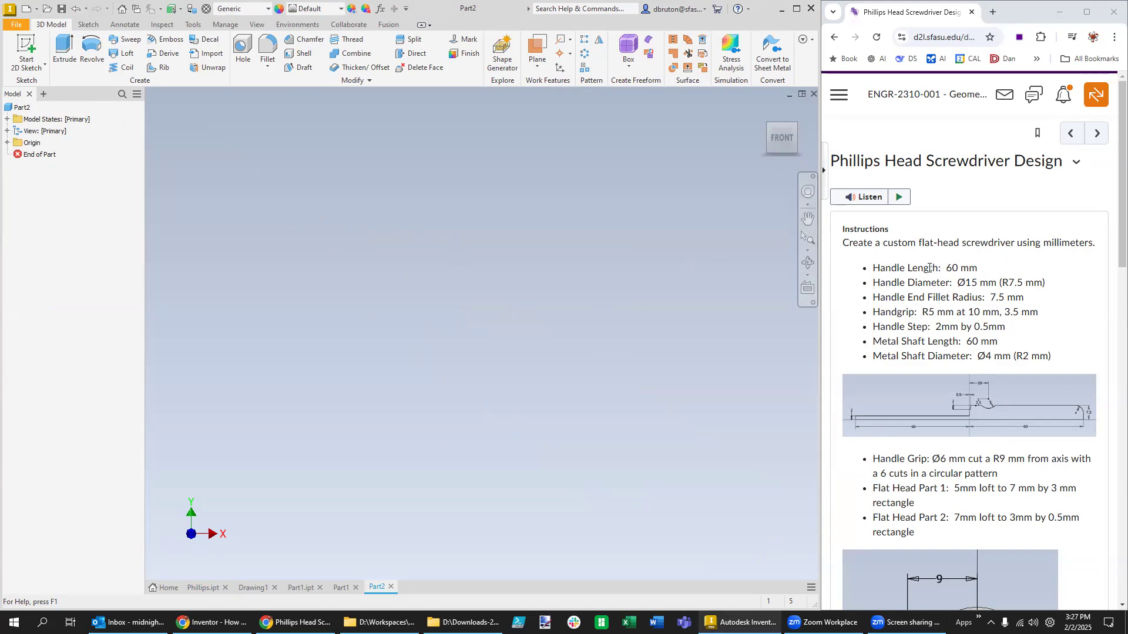
# Step: Start a 2D sketch on the XY origin plane
pyautogui.click(26, 64)
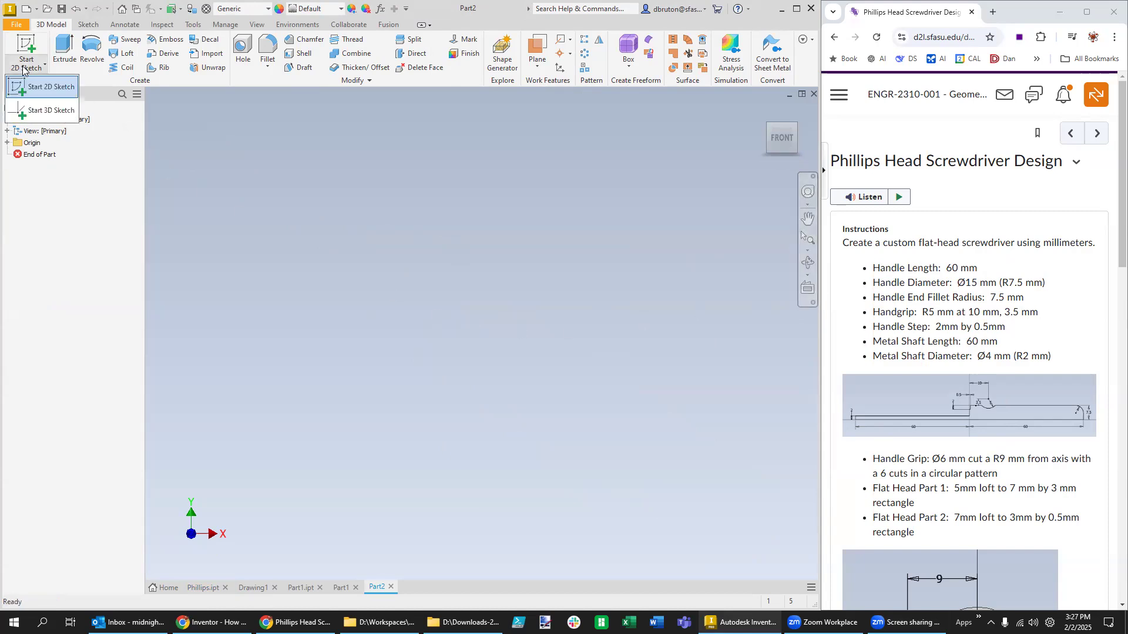
pyautogui.click(34, 88)
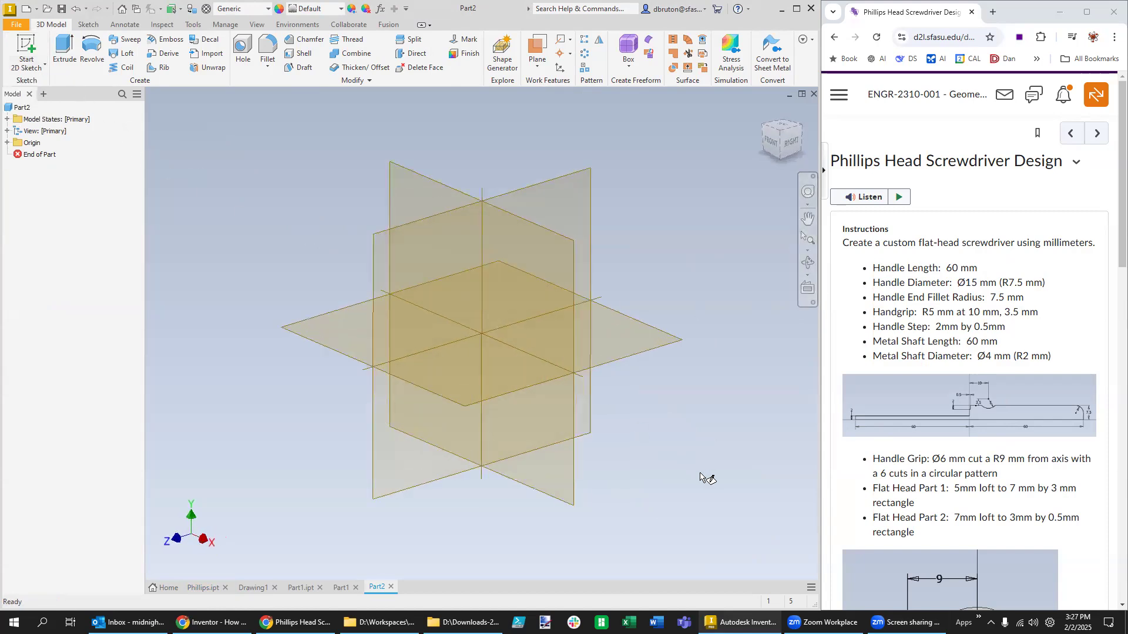
pyautogui.click(409, 194)
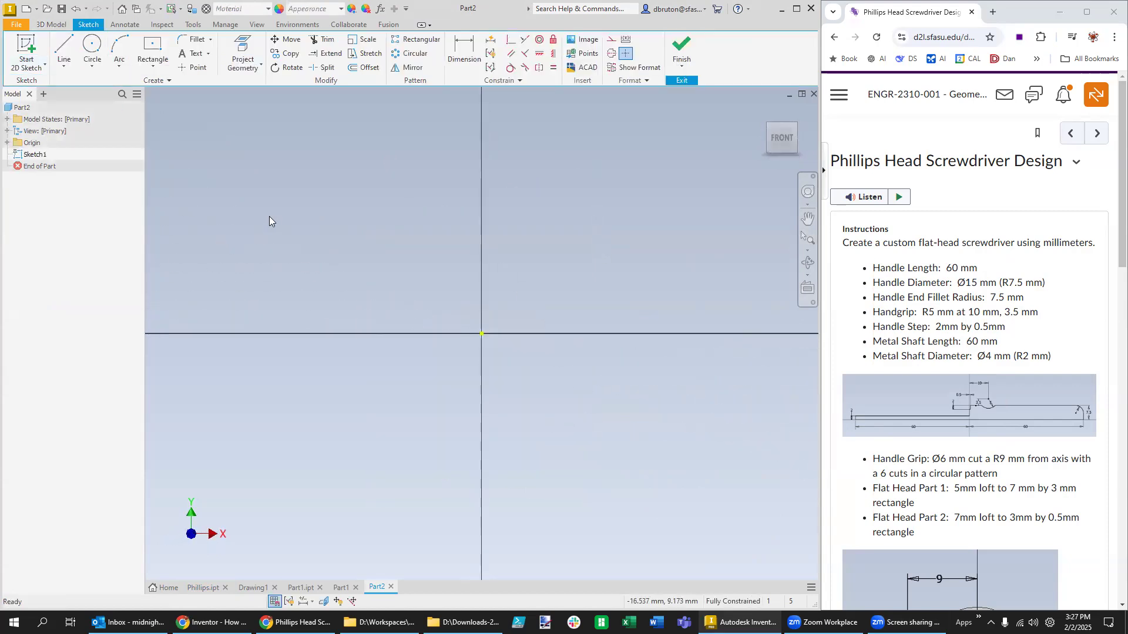
# Step: Draw a 60 mm horizontal line to the right from the origin and place its dimension below the line
pyautogui.click(63, 66)
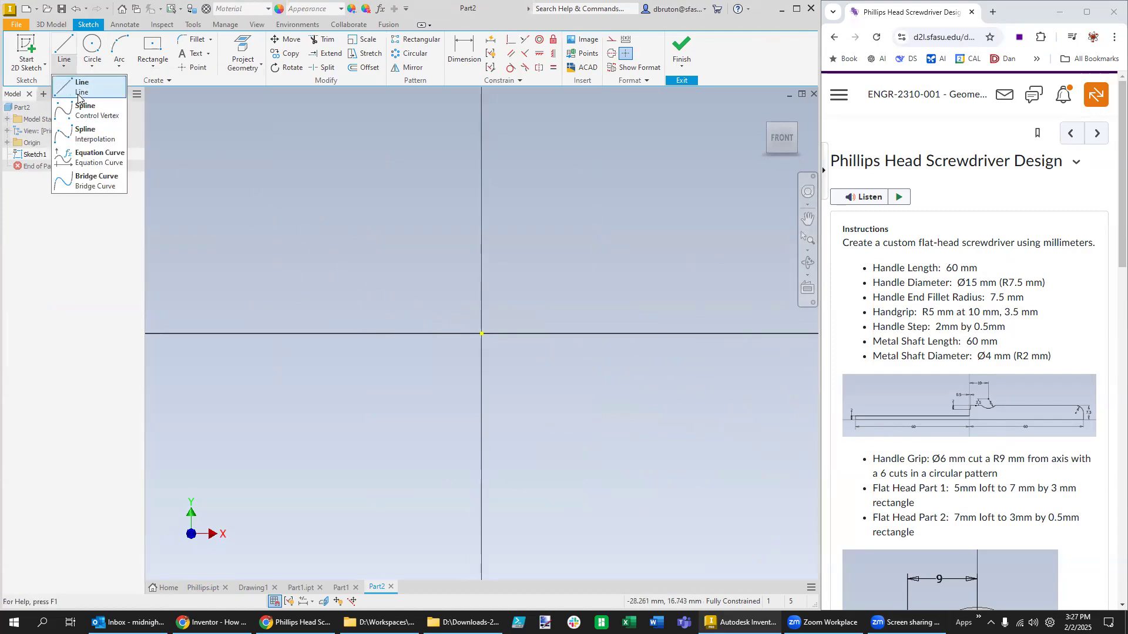
pyautogui.click(79, 97)
pyautogui.click(481, 333)
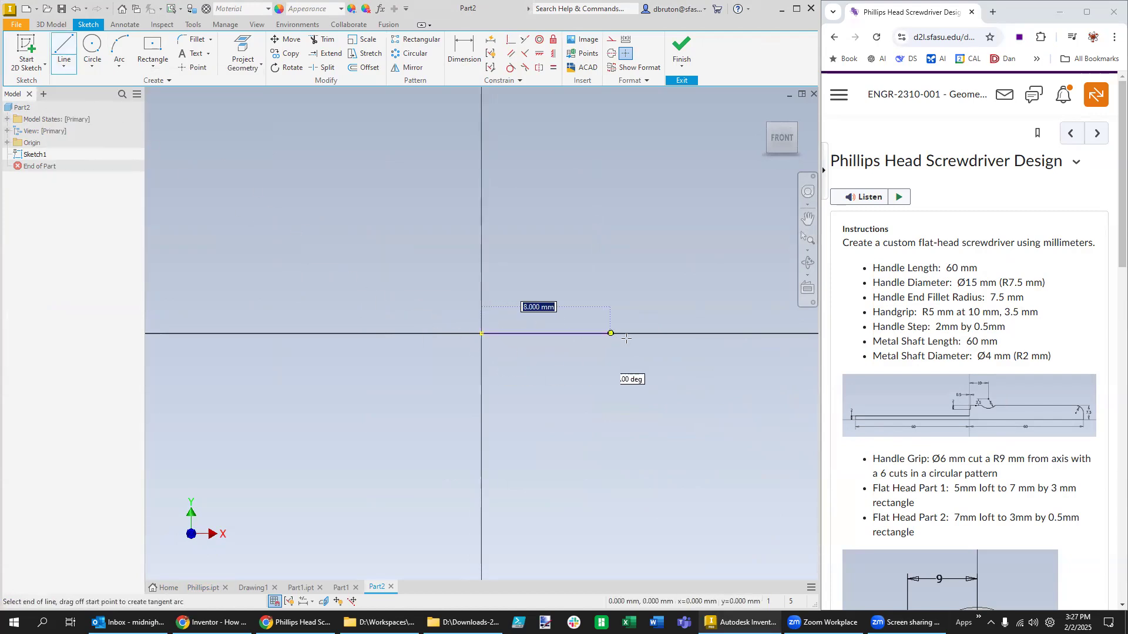
pyautogui.write('60')
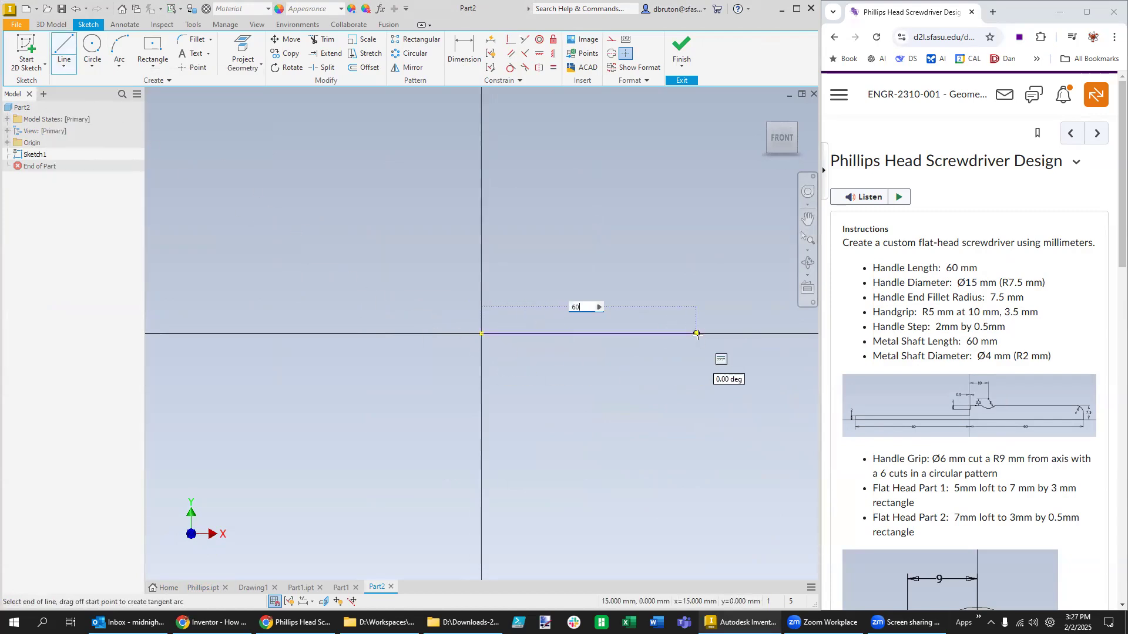
pyautogui.press('Return')
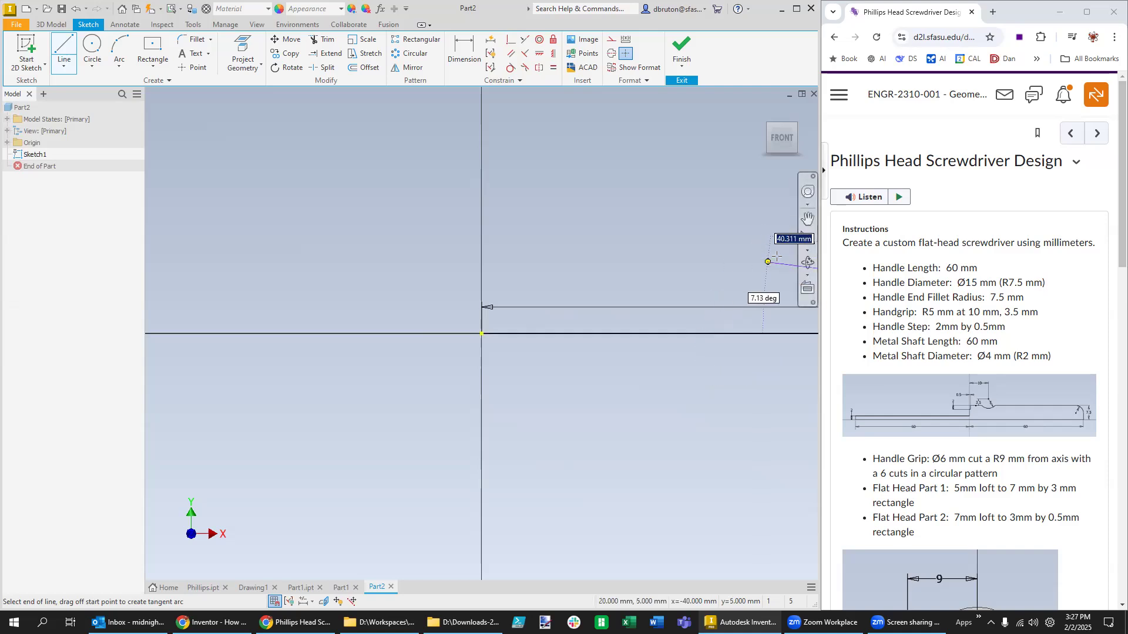
pyautogui.click(809, 251)
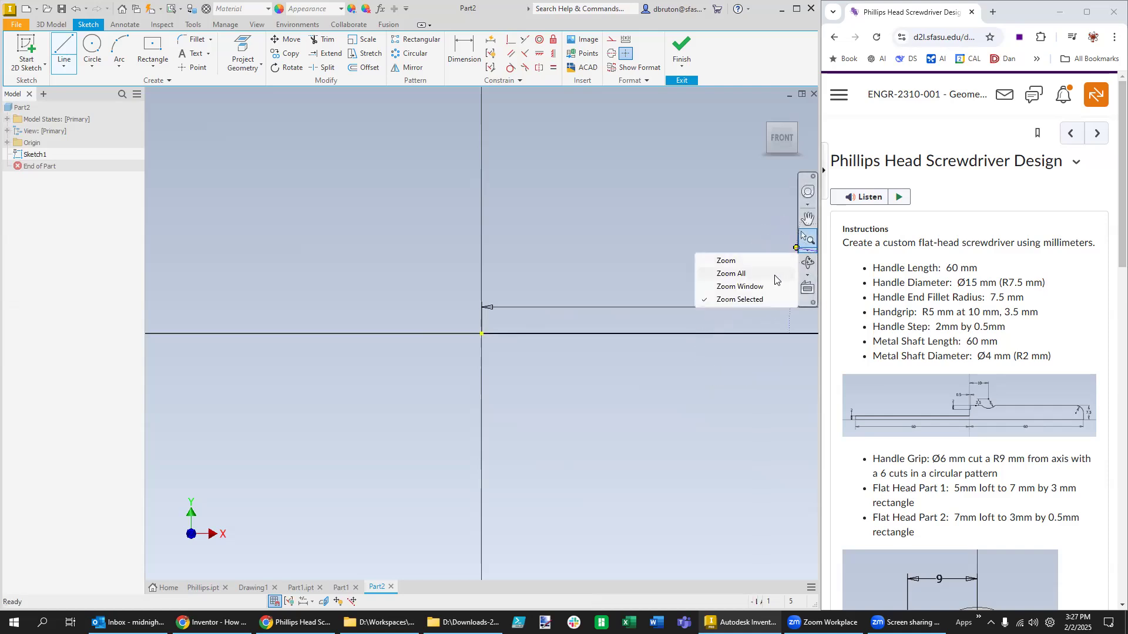
pyautogui.click(730, 274)
pyautogui.press('Escape')
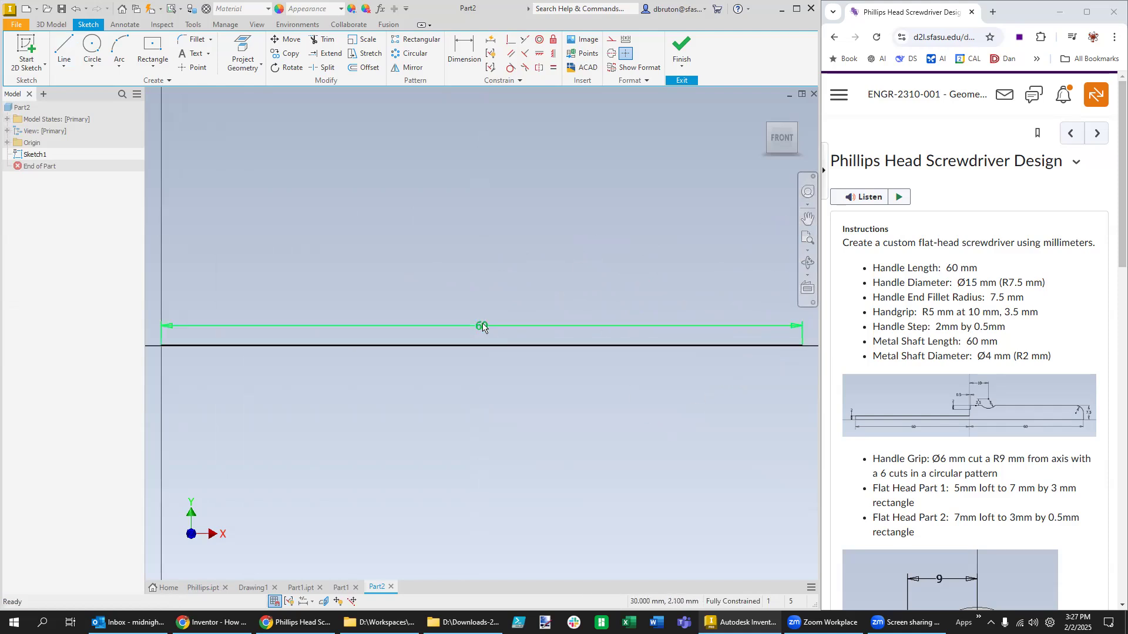
pyautogui.moveTo(482, 326); pyautogui.dragTo(486, 369)
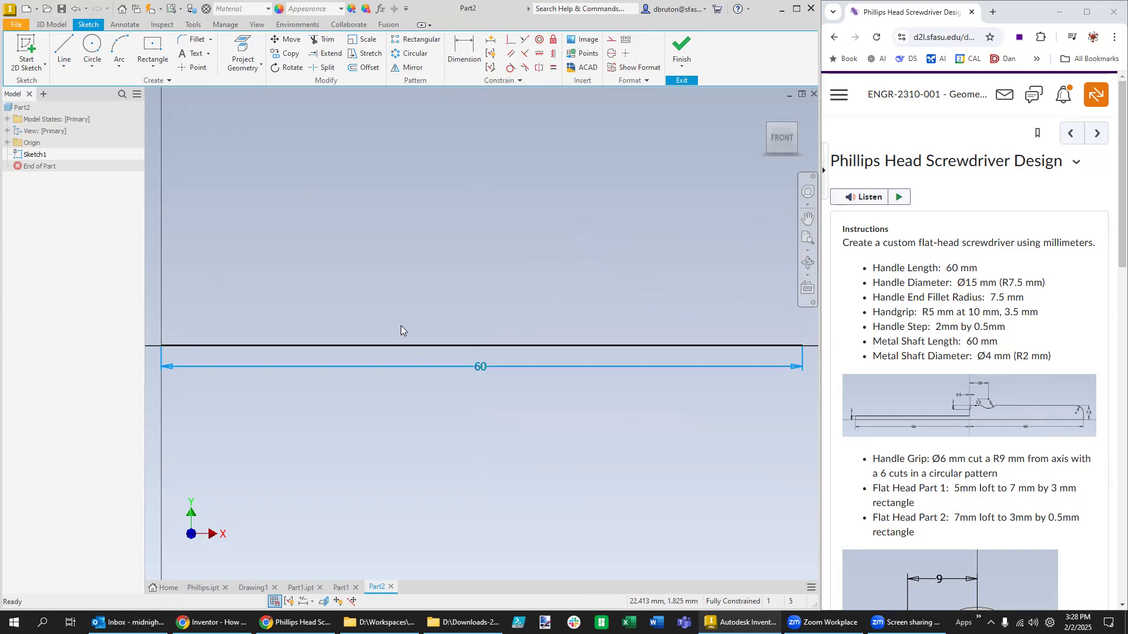
# Step: Draw a 7.5 mm vertical line upward from the right end of the 60 mm line
pyautogui.click(69, 51)
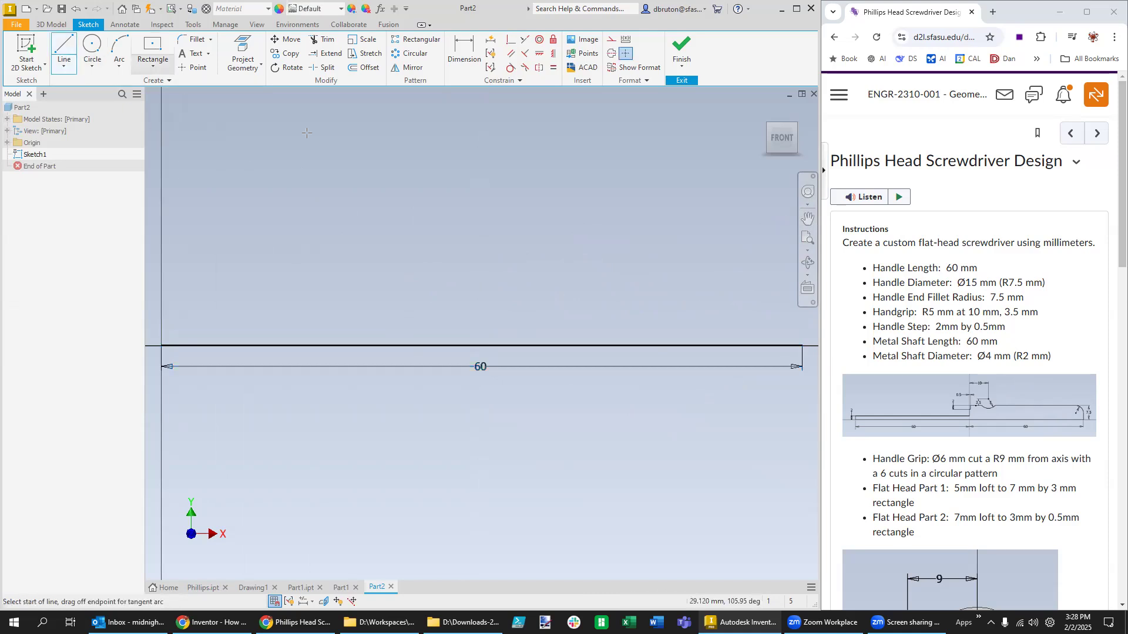
pyautogui.click(802, 345)
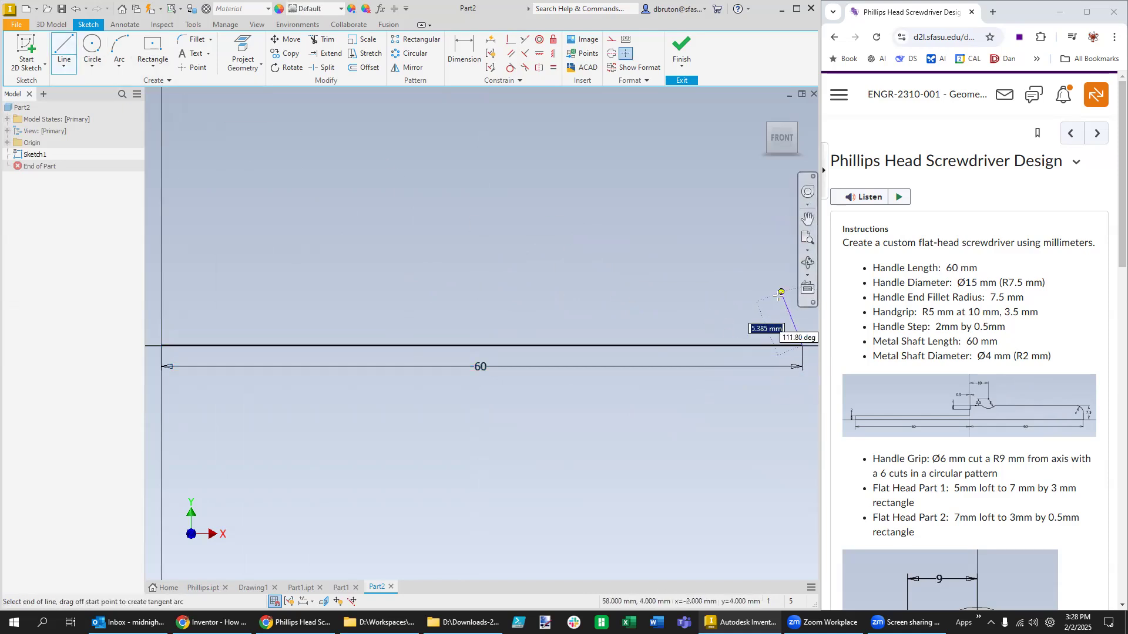
pyautogui.scroll(-2, 782, 289)
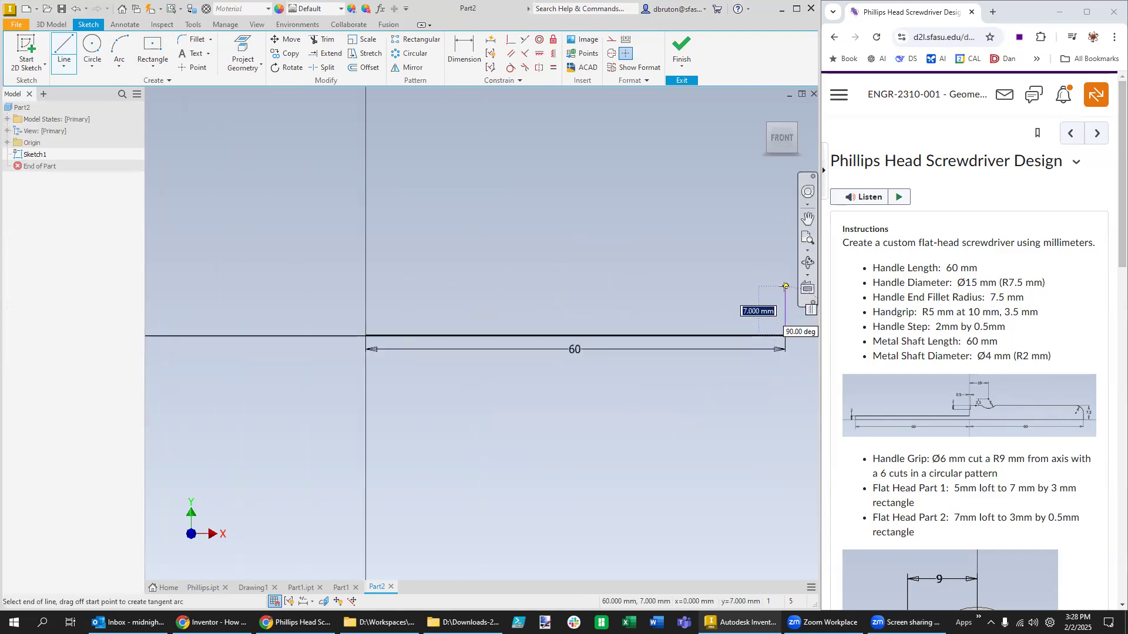
pyautogui.write('7.5')
pyautogui.press('Return')
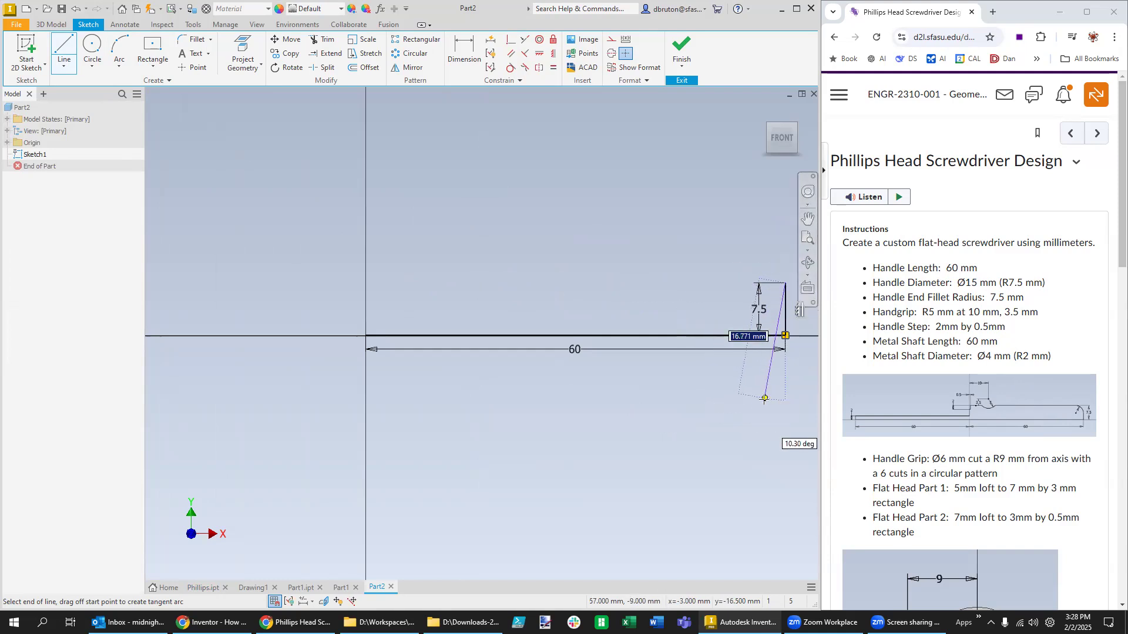
pyautogui.press('Escape')
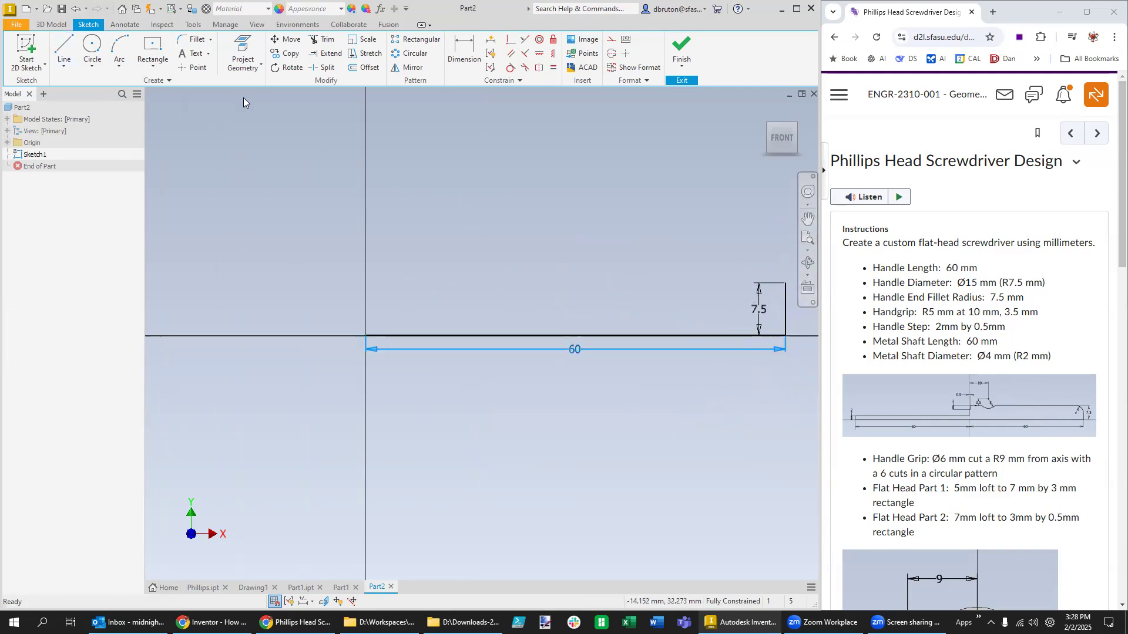
# Step: Set the document's 2D sketch snap spacing to 0.1 mm in both X and Y
pyautogui.click(194, 25)
pyautogui.click(231, 69)
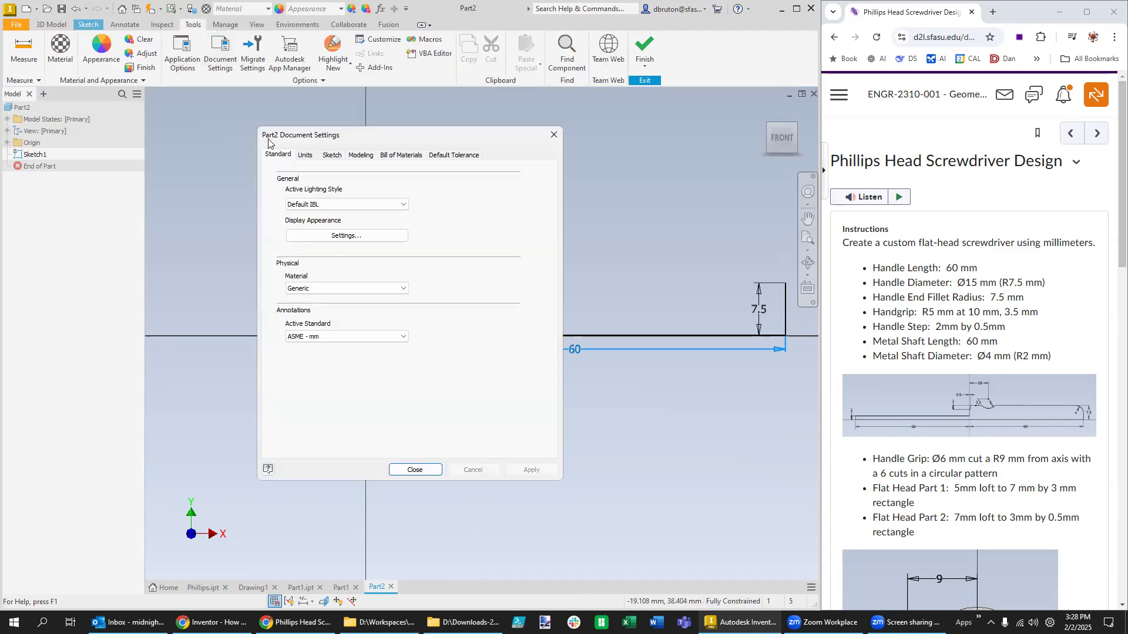
pyautogui.click(306, 156)
pyautogui.click(331, 155)
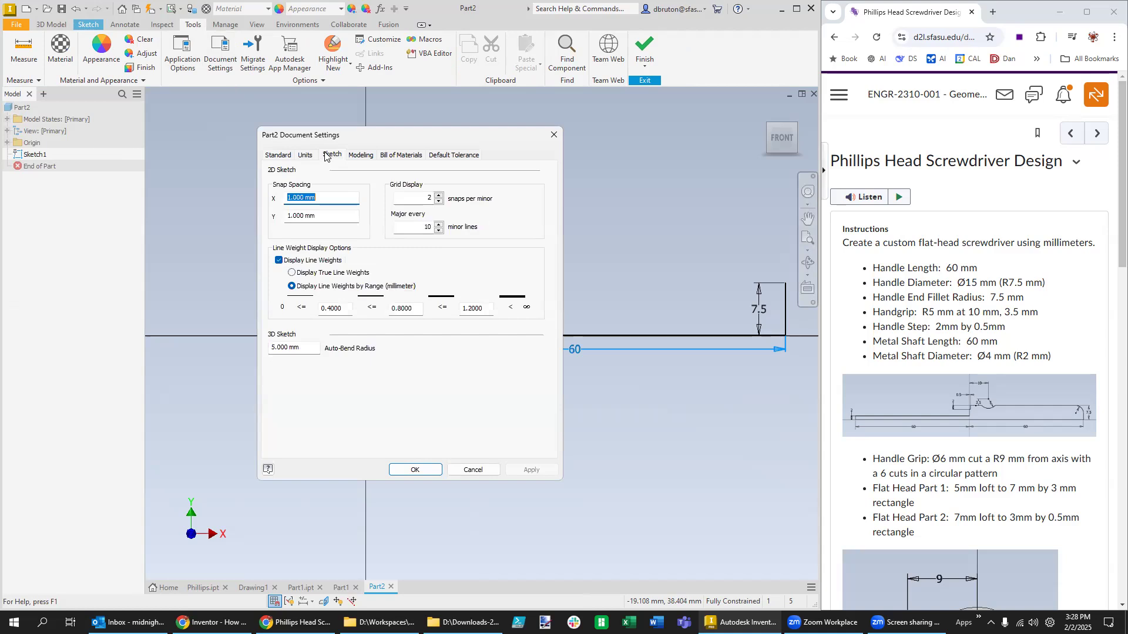
pyautogui.click(297, 197)
pyautogui.write('0.')
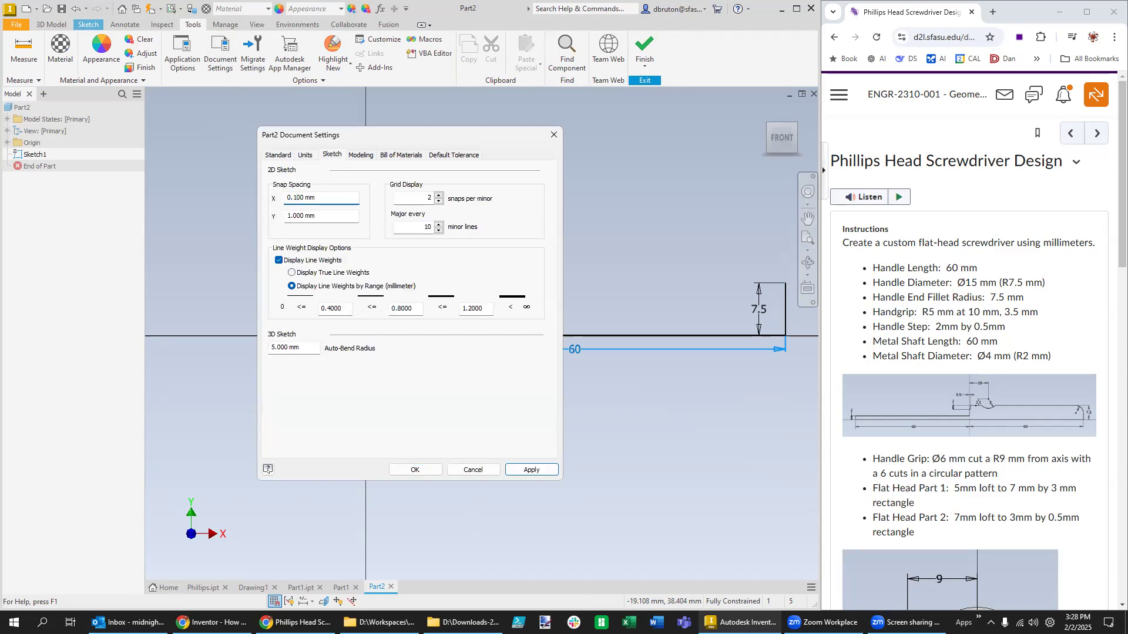
pyautogui.click(296, 215)
pyautogui.write('0.')
pyautogui.click(531, 470)
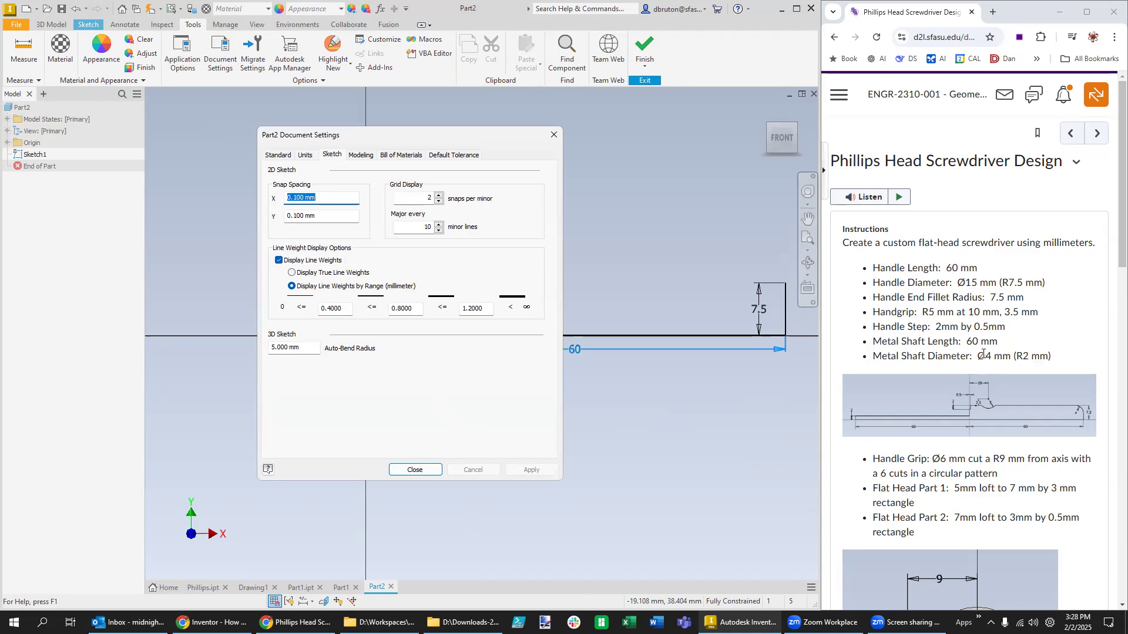
pyautogui.click(413, 470)
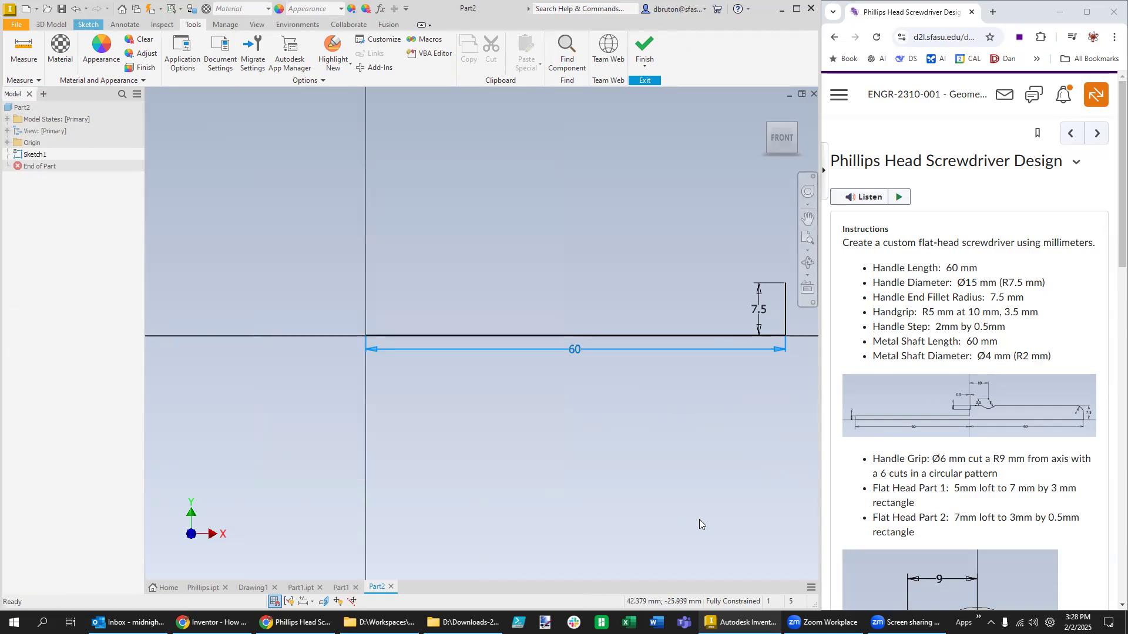
# Step: Move the 7.5 mm dimension to the outer side of the vertical end line
pyautogui.moveTo(762, 314); pyautogui.dragTo(800, 315)
pyautogui.scroll(-2, 793, 383)
pyautogui.moveTo(789, 391)
pyautogui.mouseDown(button='middle')
pyautogui.moveTo(529, 355)
pyautogui.moveTo(517, 372)
pyautogui.mouseUp(button='middle')
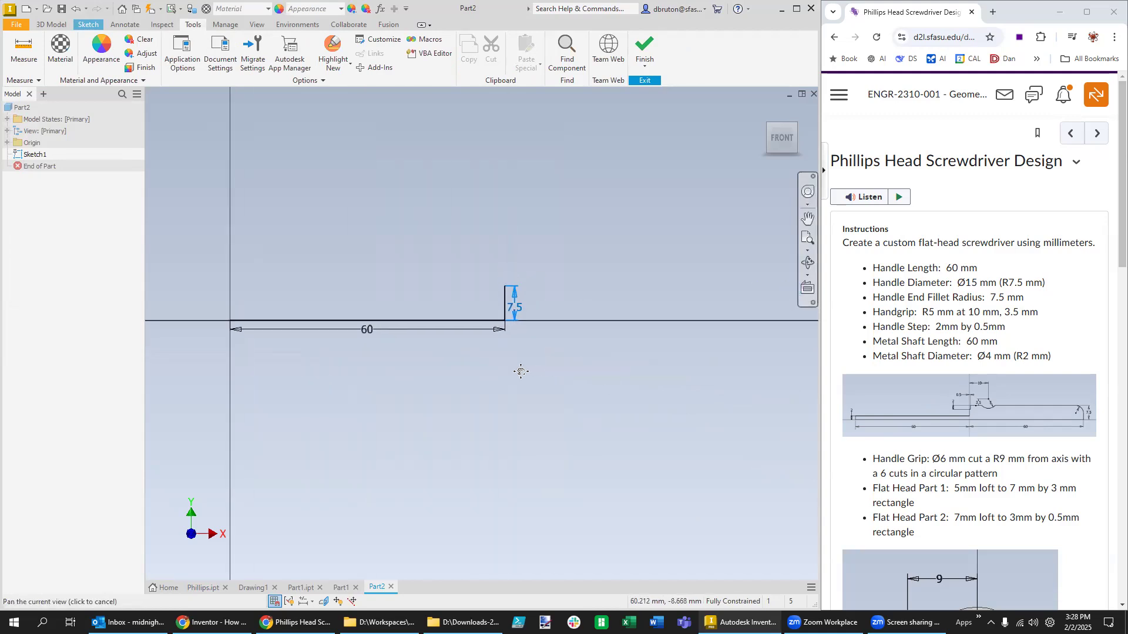
pyautogui.scroll(-1, 434, 316)
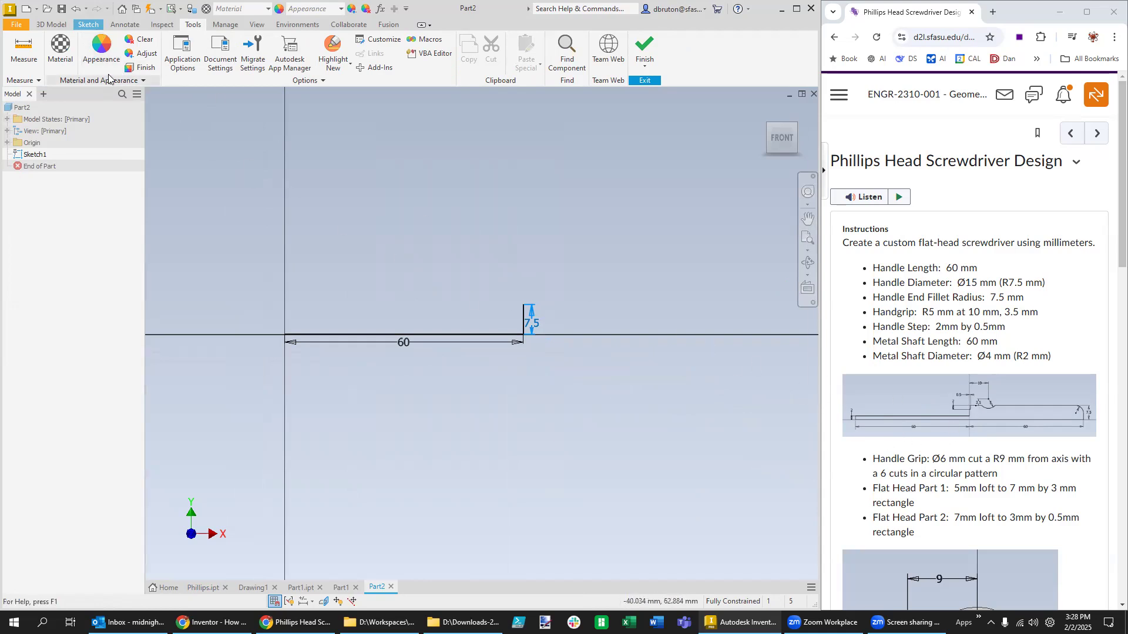
# Step: Sketch a stepped outline from the origin: about 5.1 mm up, 4 mm right, and 2.4 mm up to the end line's height
pyautogui.click(88, 24)
pyautogui.click(66, 56)
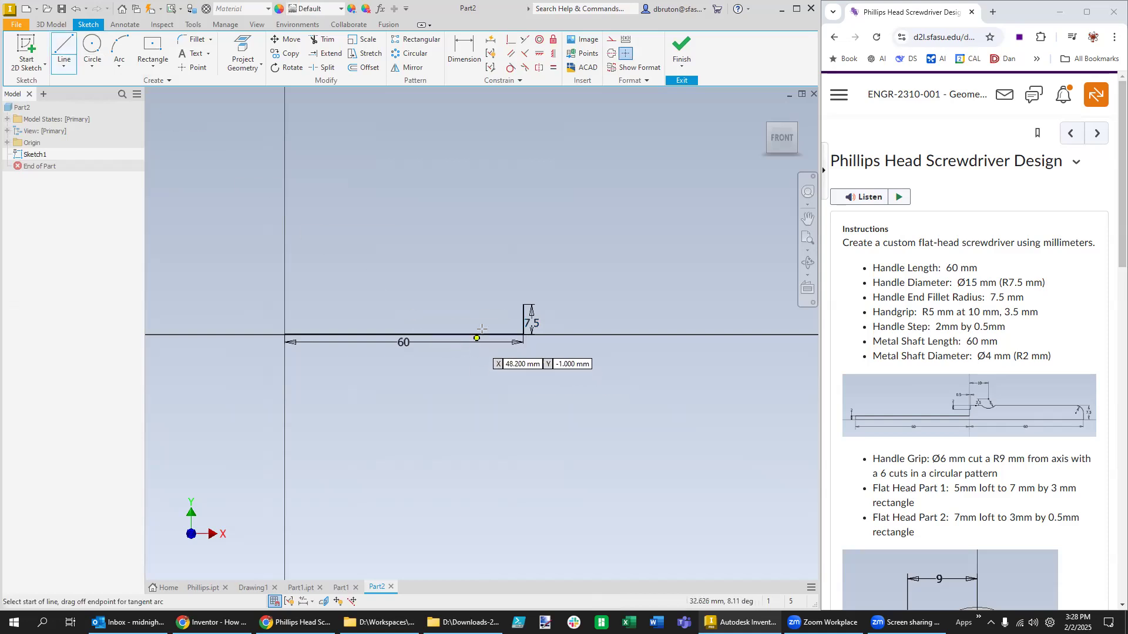
pyautogui.click(285, 335)
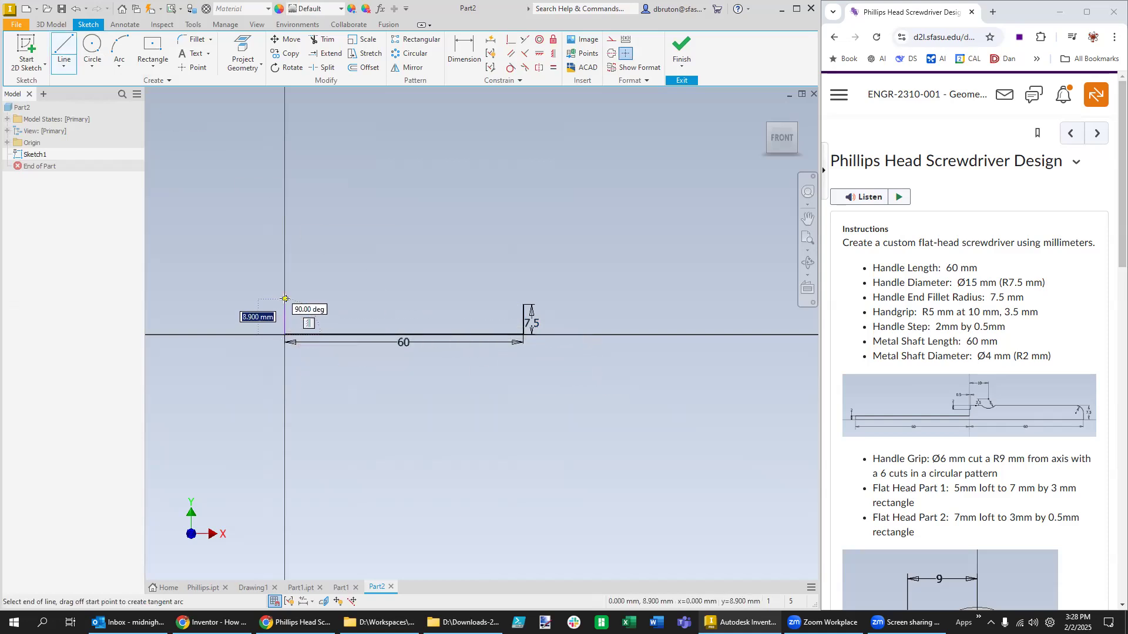
pyautogui.click(285, 314)
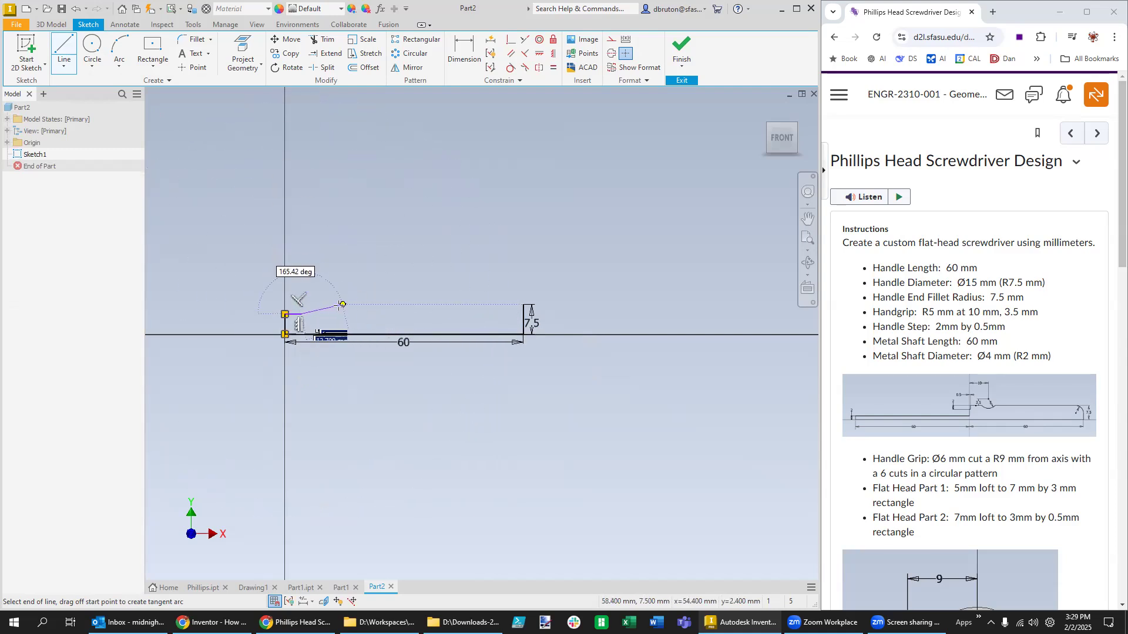
pyautogui.click(300, 305)
pyautogui.press('Escape')
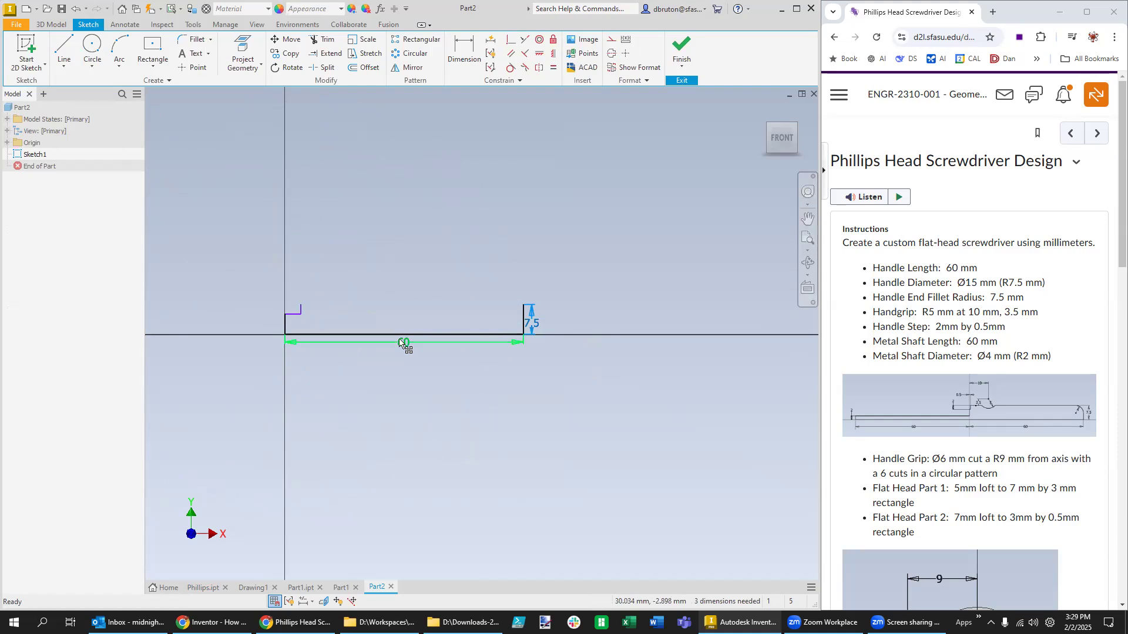
# Step: Set the annotation scale in the application options to 1.2
pyautogui.click(193, 24)
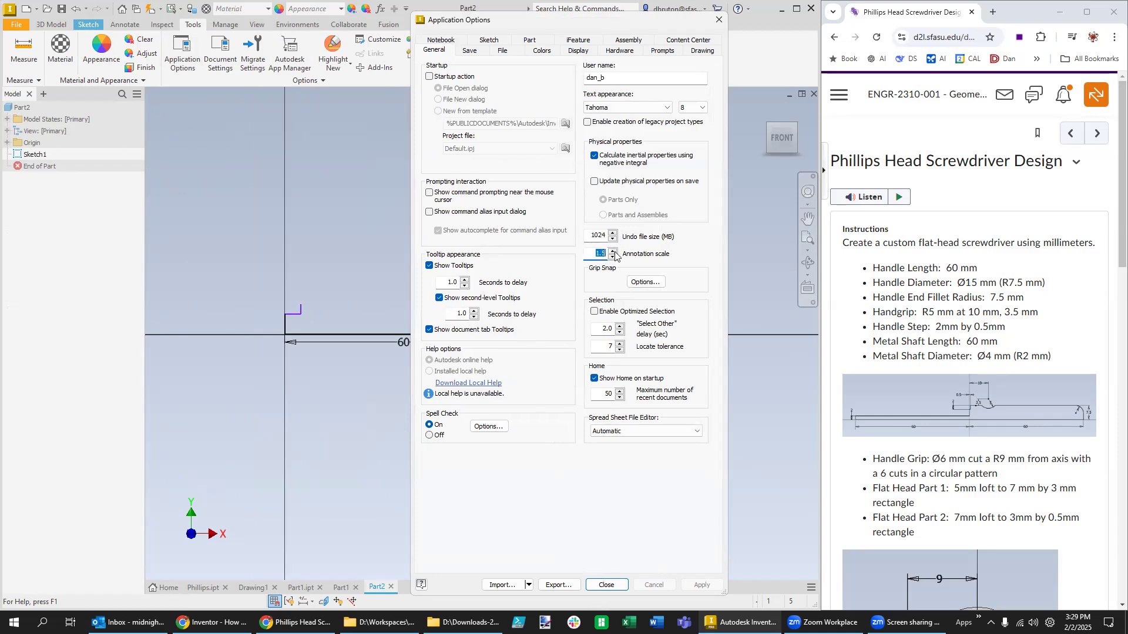
pyautogui.write('1.')
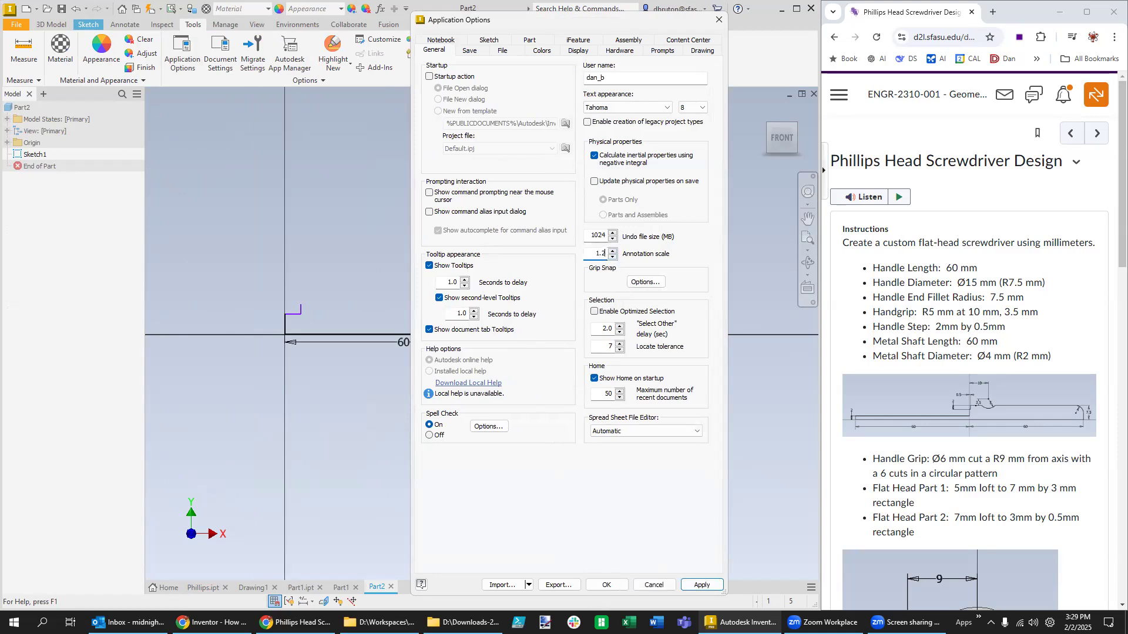
pyautogui.click(693, 584)
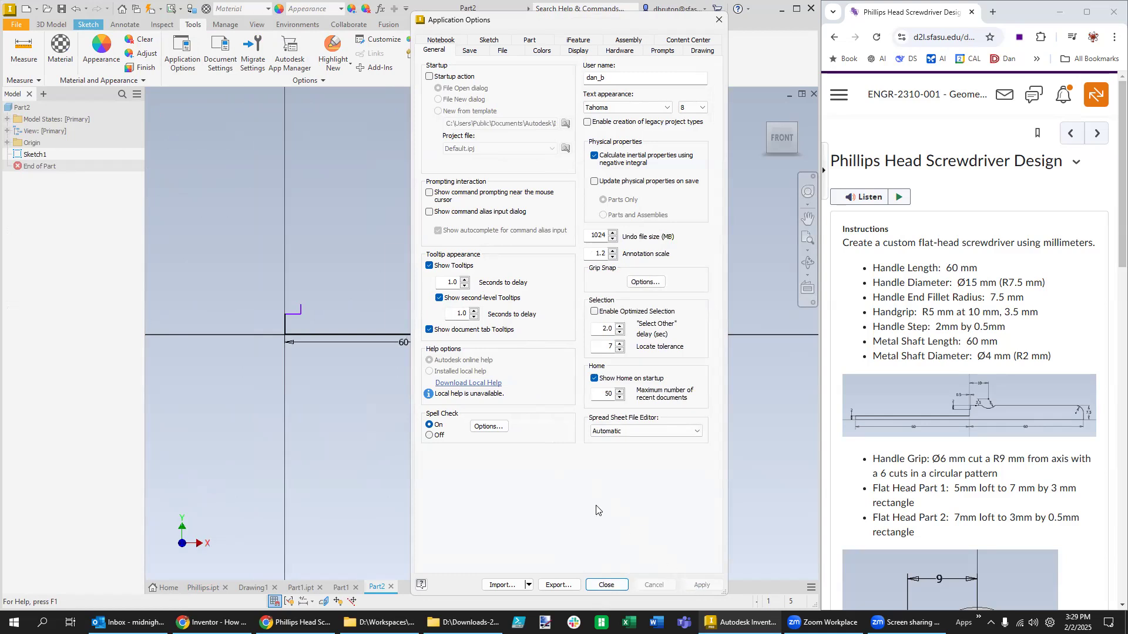
pyautogui.click(607, 584)
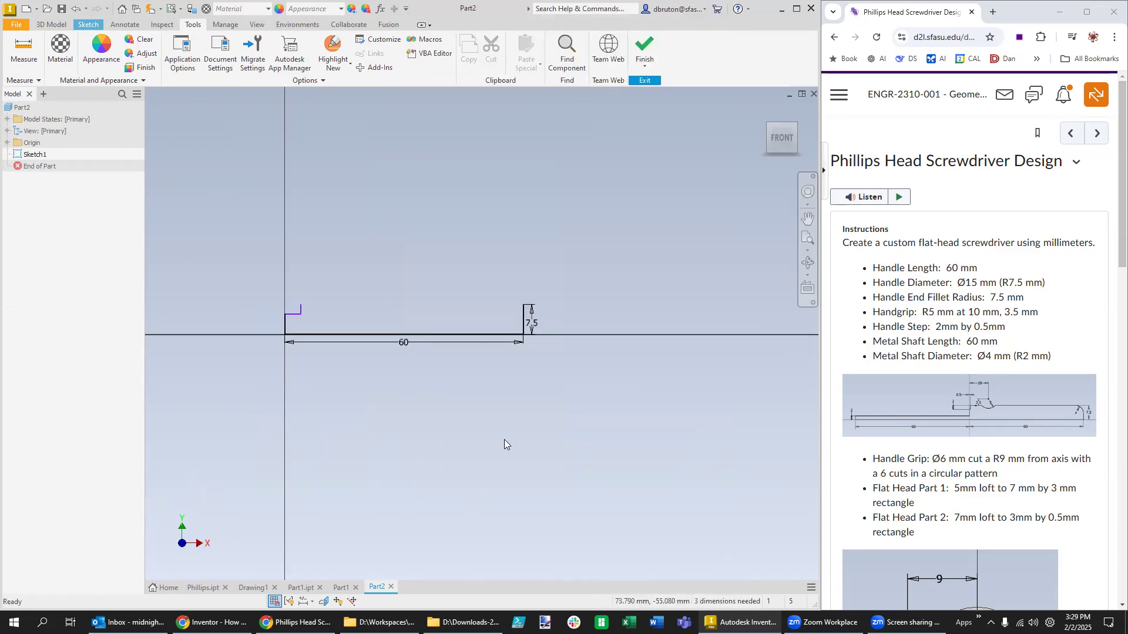
# Step: Close the handle profile with a horizontal line from the top of the step to the top of the 7.5 mm end line
pyautogui.click(533, 327)
pyautogui.scroll(2, 462, 347)
pyautogui.scroll(-3, 391, 324)
pyautogui.scroll(-1, 392, 323)
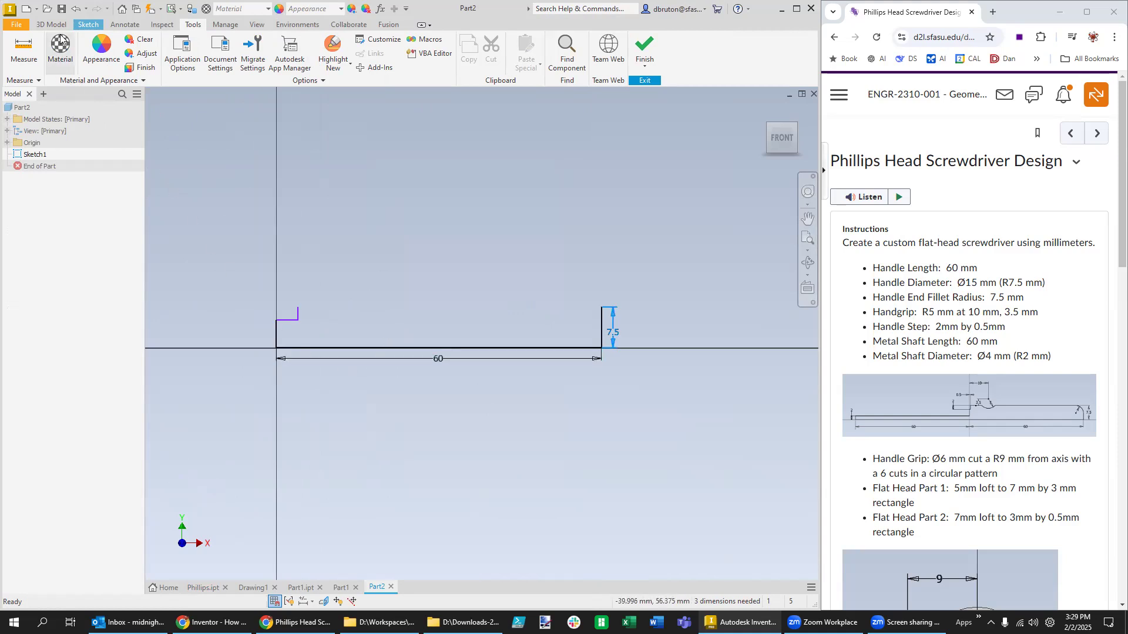
pyautogui.click(82, 26)
pyautogui.click(64, 48)
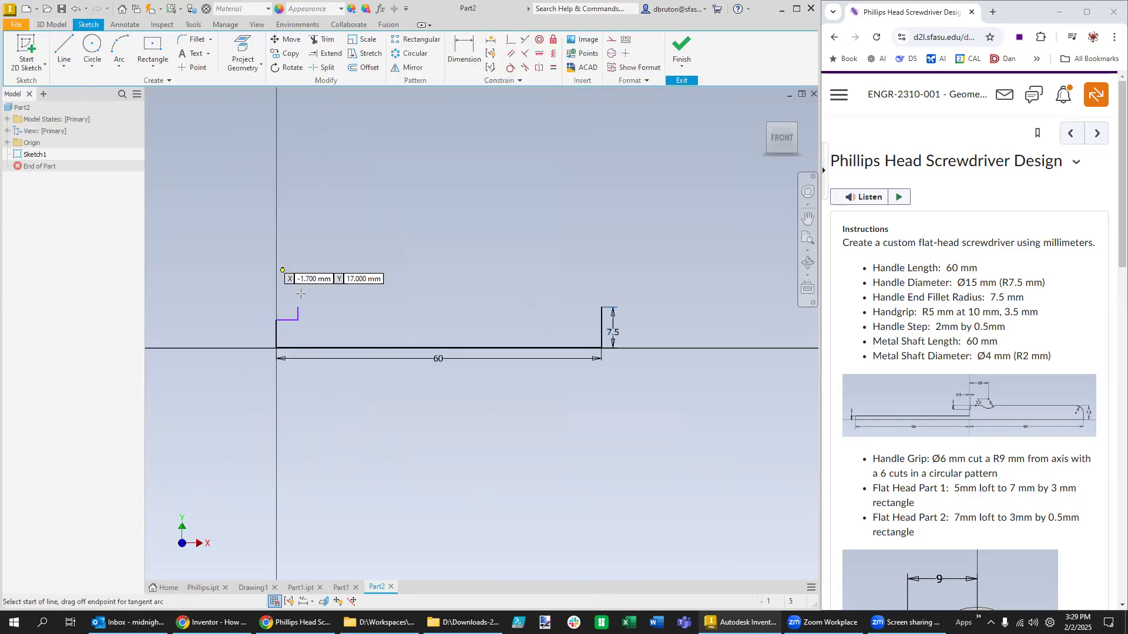
pyautogui.click(298, 308)
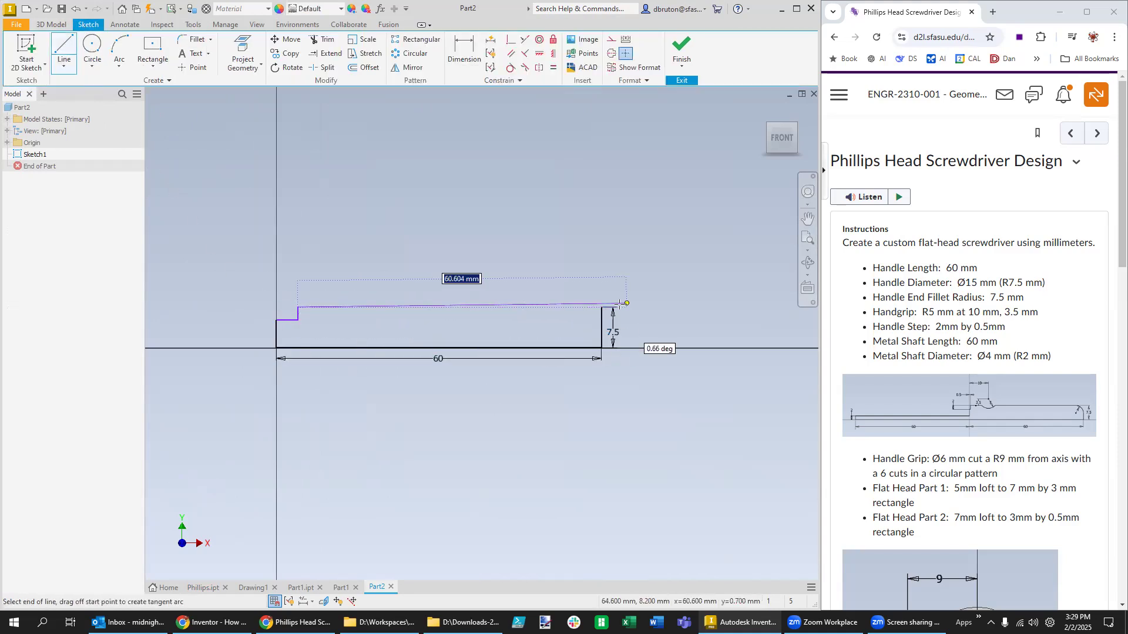
pyautogui.click(602, 307)
pyautogui.press('Escape')
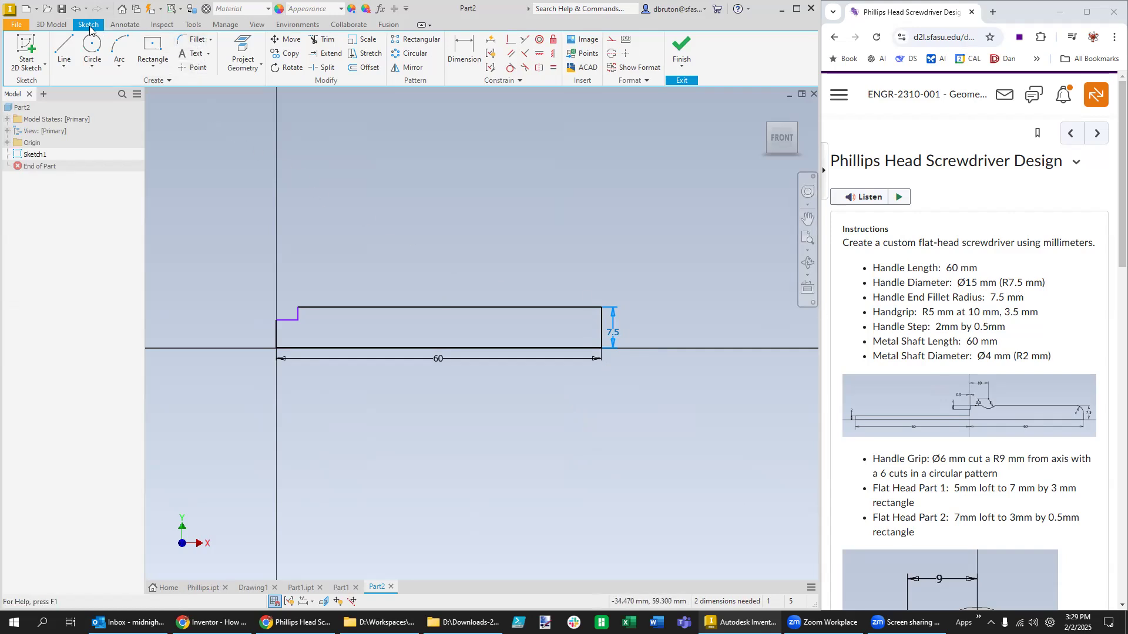
# Step: Fillet the upper outer corner of the handle profile with a 7.5 mm radius and move its dimension closer
pyautogui.click(197, 39)
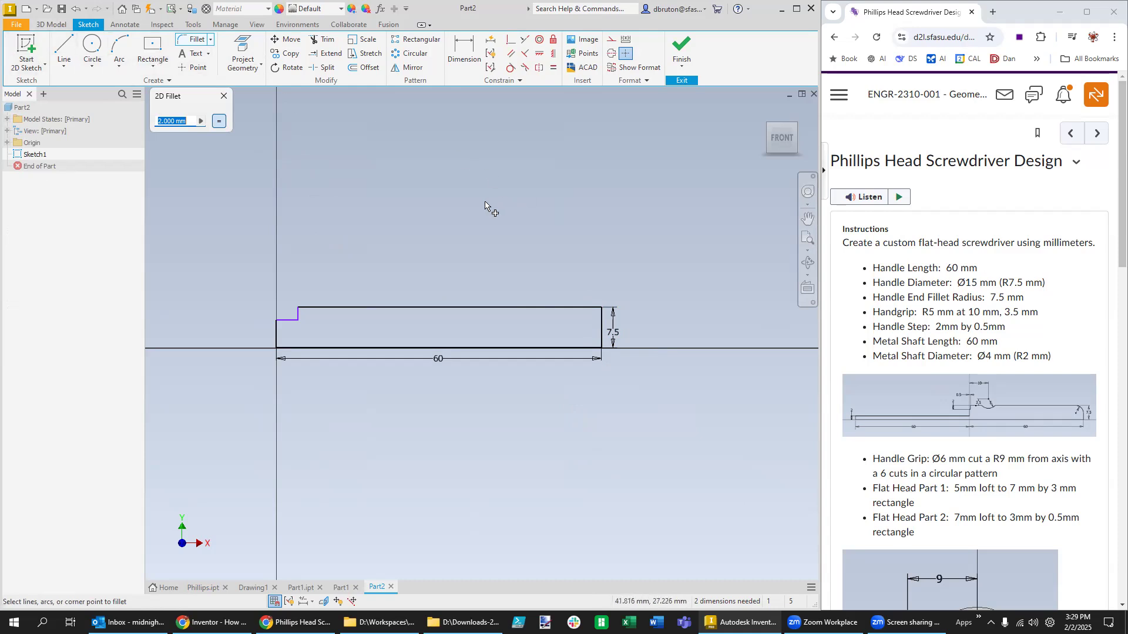
pyautogui.write('7')
pyautogui.click(599, 310)
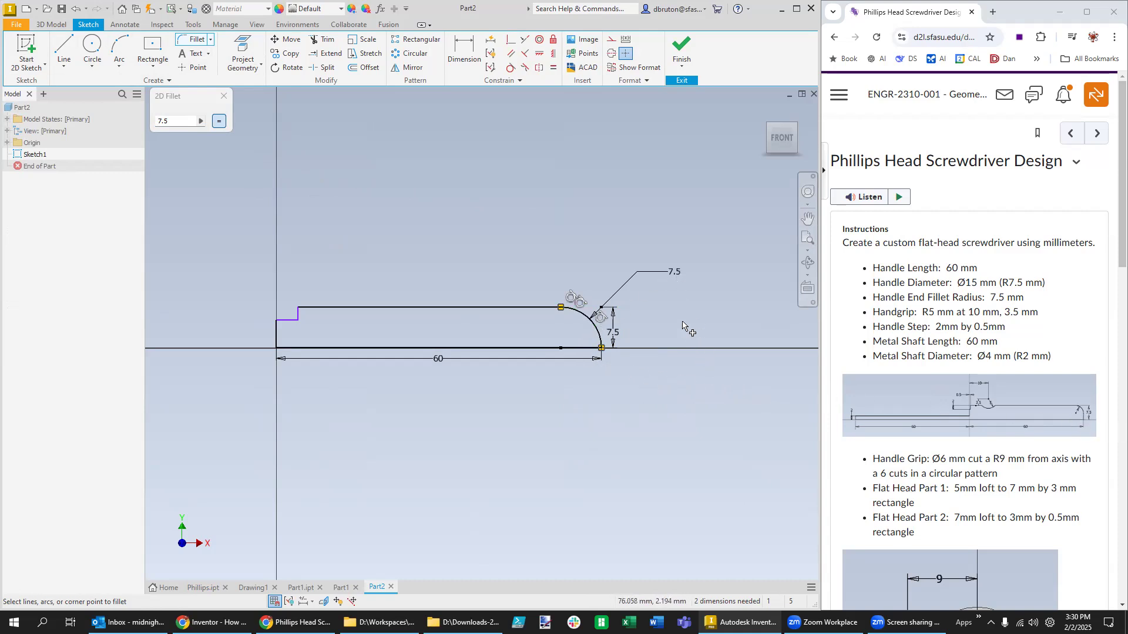
pyautogui.press('Escape')
pyautogui.moveTo(680, 276); pyautogui.dragTo(646, 282)
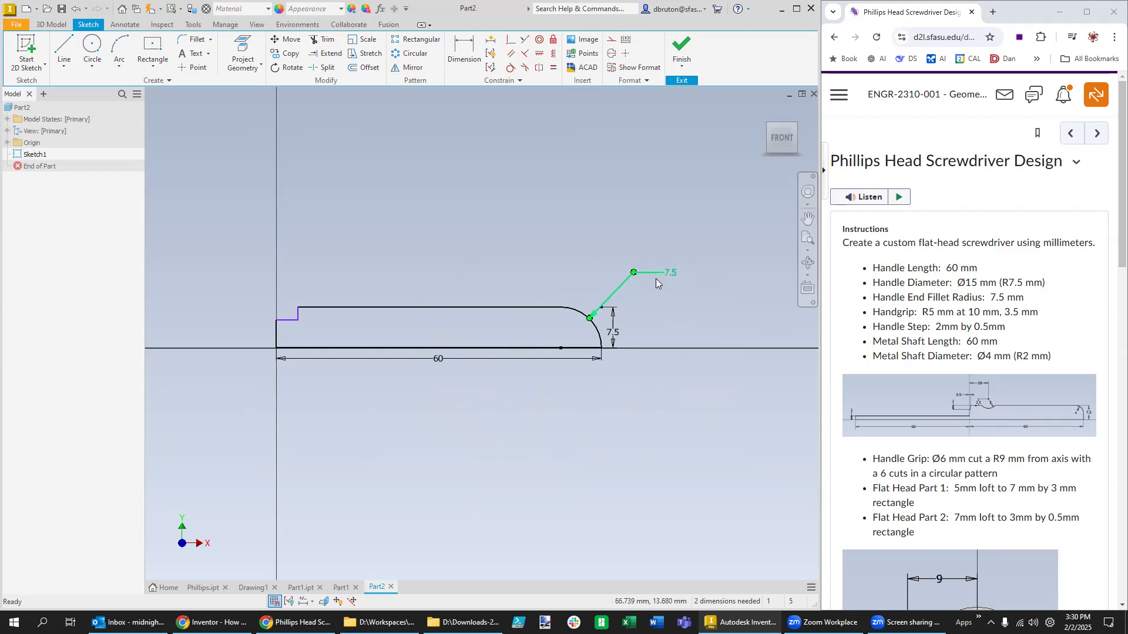
# Step: Try a 15 mm radius on the handle's end fillet and undo the change
pyautogui.doubleClick(669, 273)
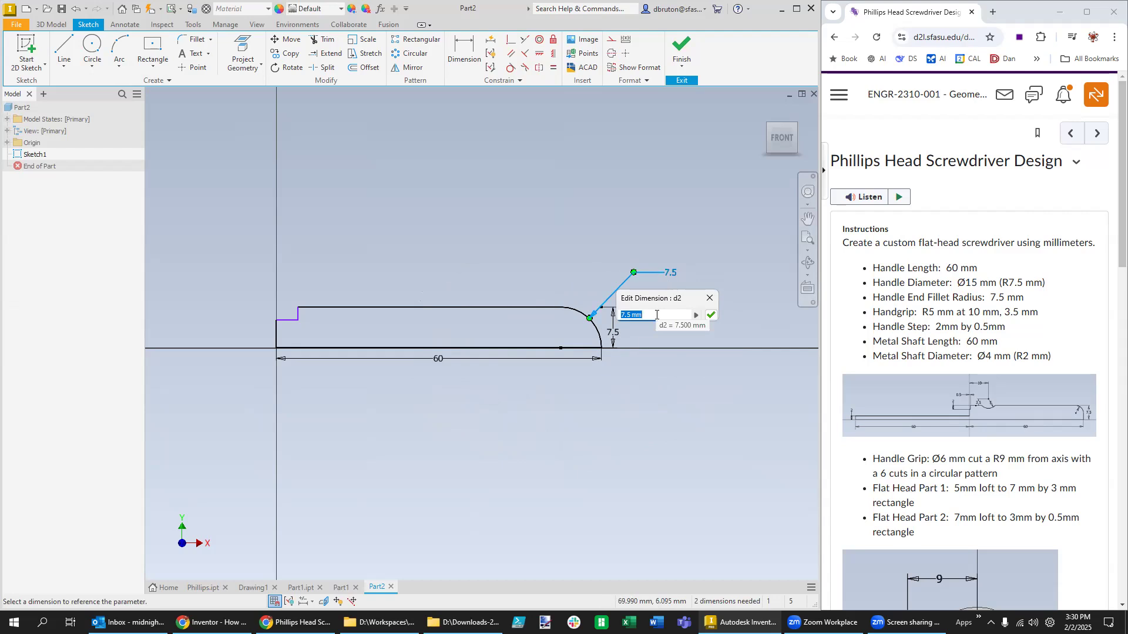
pyautogui.write('15')
pyautogui.press('Return')
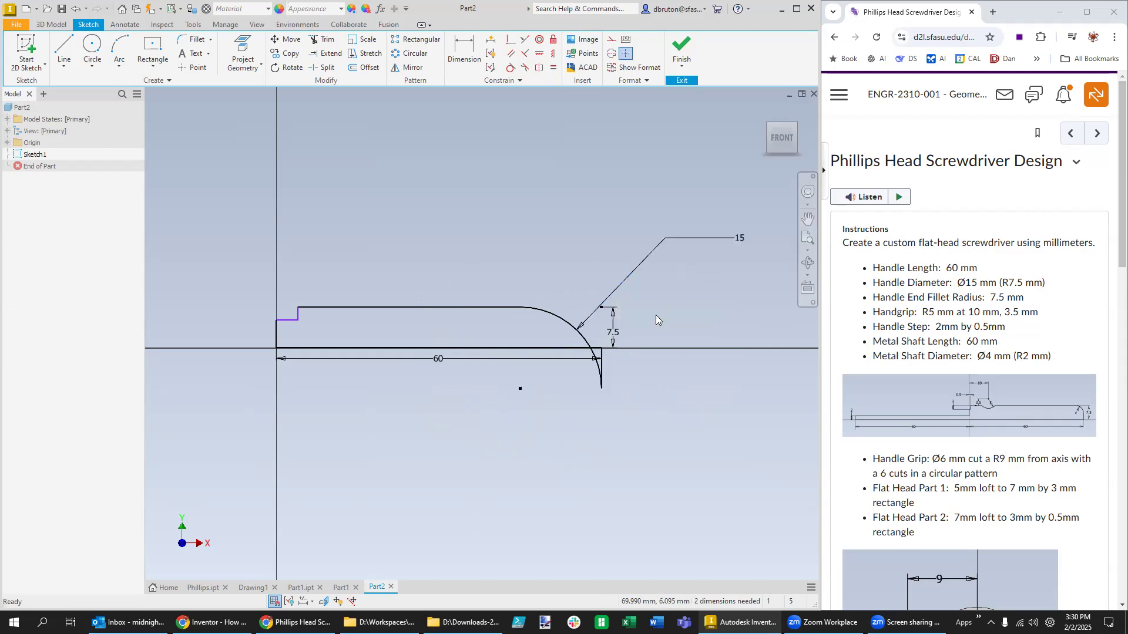
pyautogui.hotkey('ctrl', 'z')
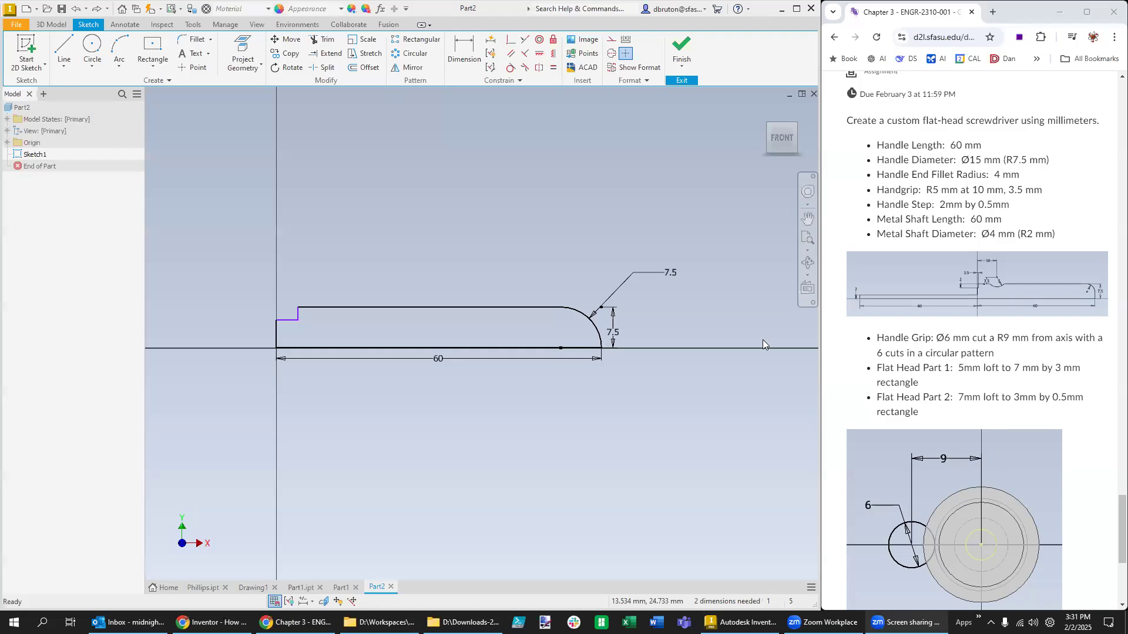
# Step: Set the end fillet's radius to 4 mm and place its dimension just outside the rounded corner
pyautogui.moveTo(623, 283); pyautogui.dragTo(558, 243)
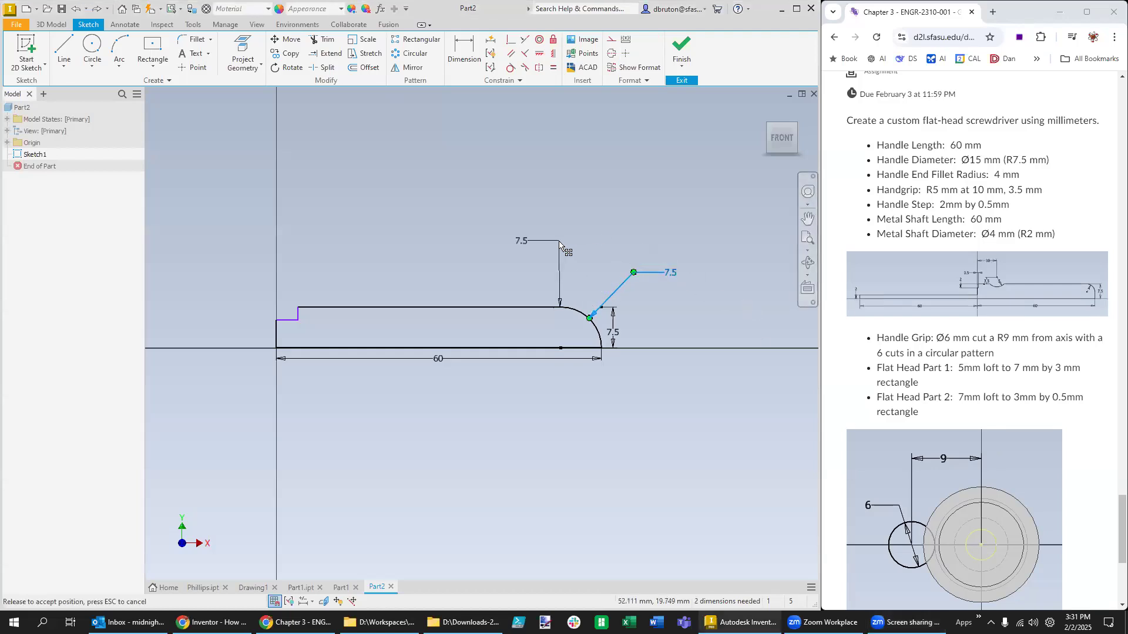
pyautogui.doubleClick(521, 241)
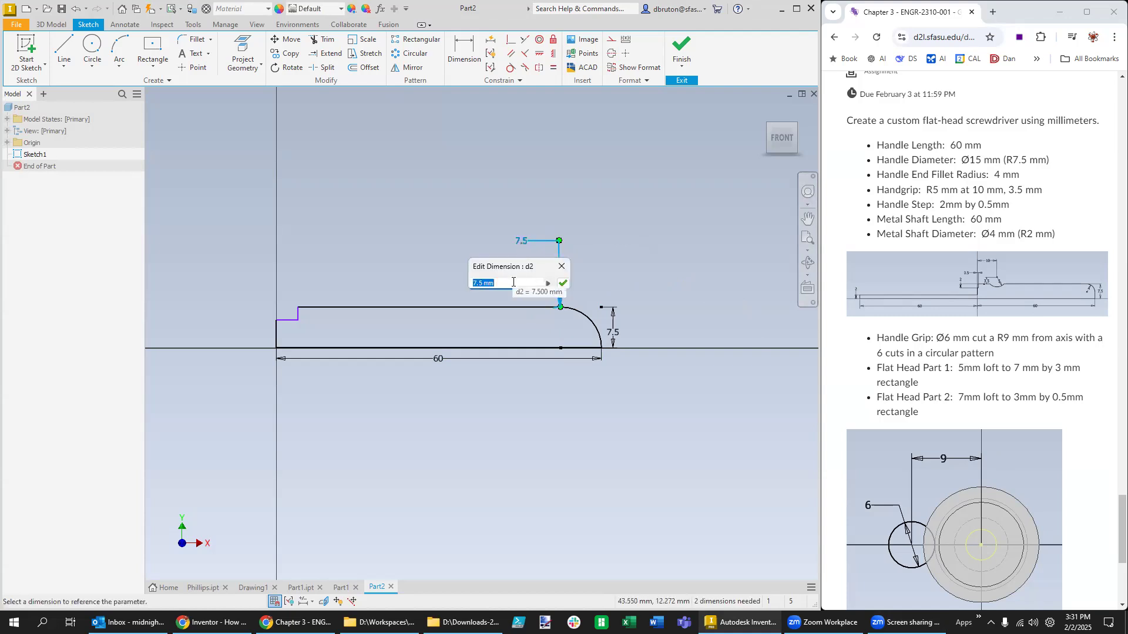
pyautogui.write('4')
pyautogui.press('Return')
pyautogui.moveTo(558, 273); pyautogui.dragTo(607, 293)
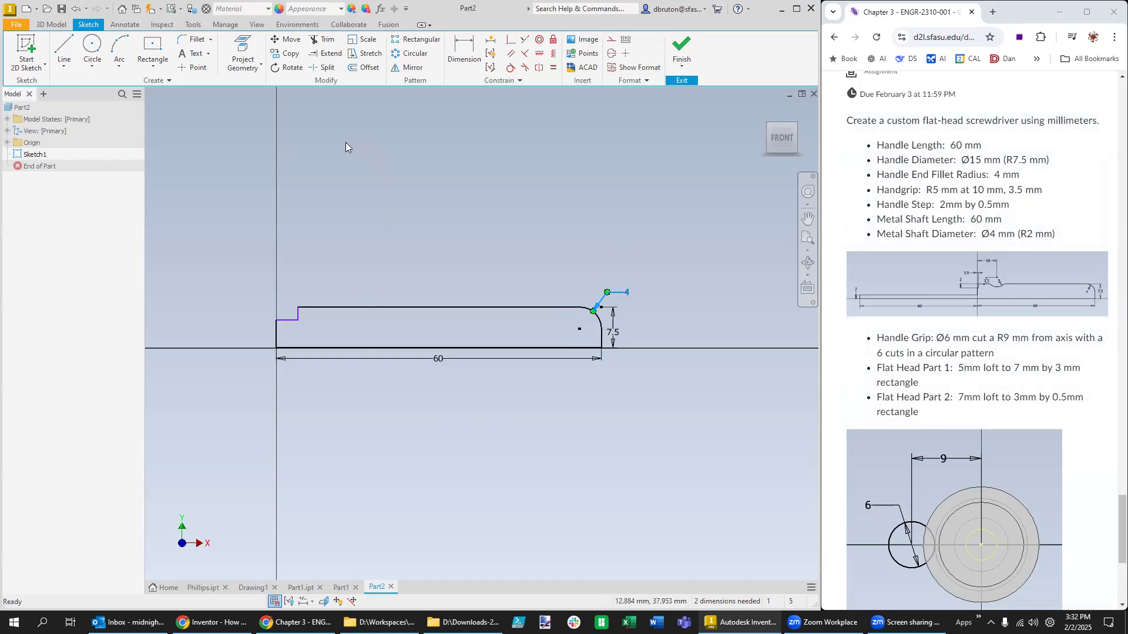
# Step: Dimension the horizontal line of the small step near the origin to 0.5 mm
pyautogui.press('d')
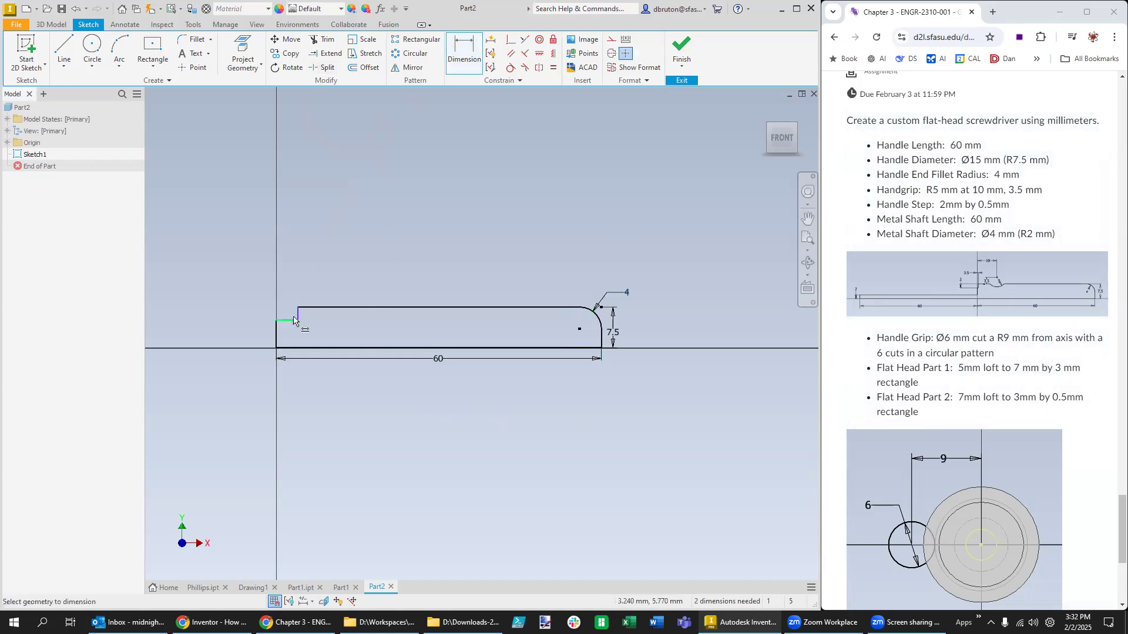
pyautogui.click(288, 313)
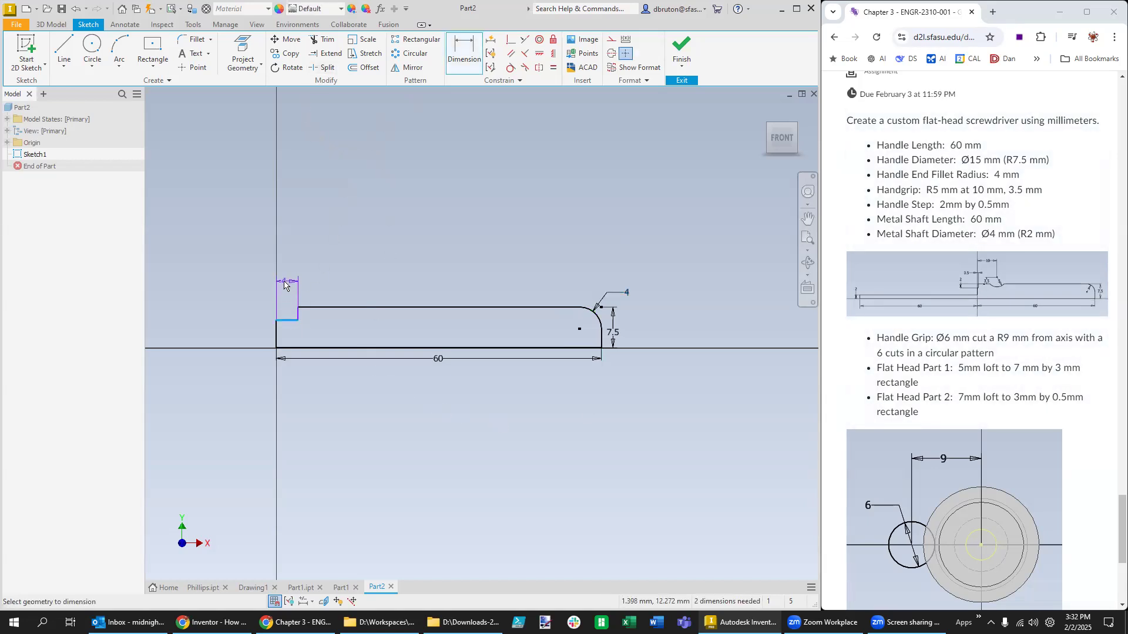
pyautogui.click(315, 279)
pyautogui.write('0.5')
pyautogui.press('Return')
# Step: Dimension the vertical line of the handle step to 2 mm
pyautogui.scroll(-1, 279, 317)
pyautogui.scroll(6, 280, 318)
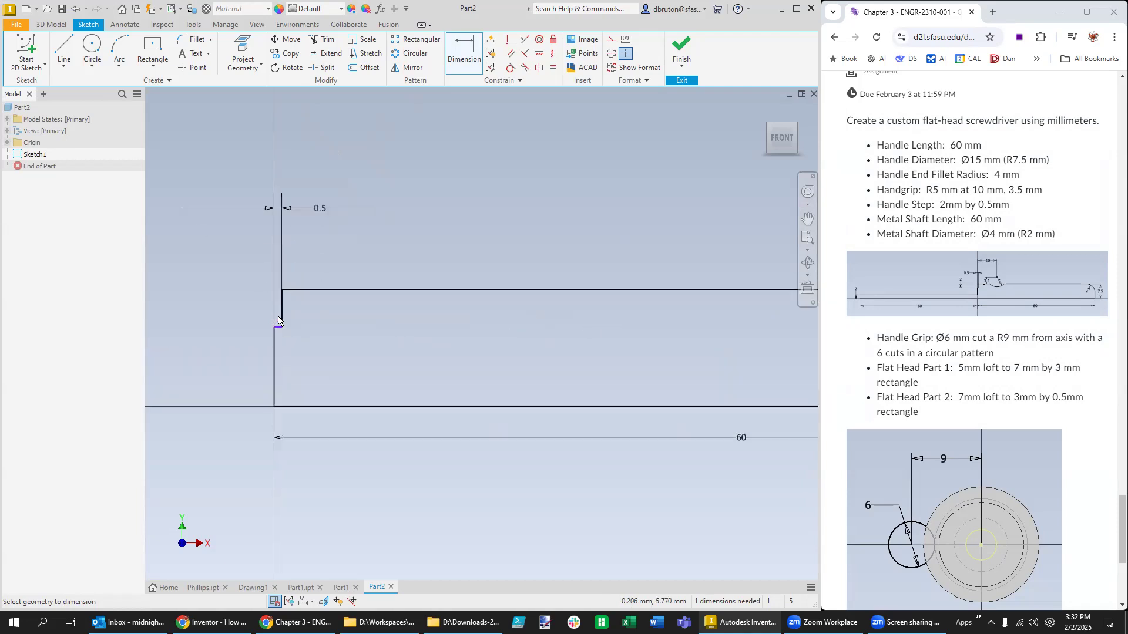
pyautogui.click(282, 319)
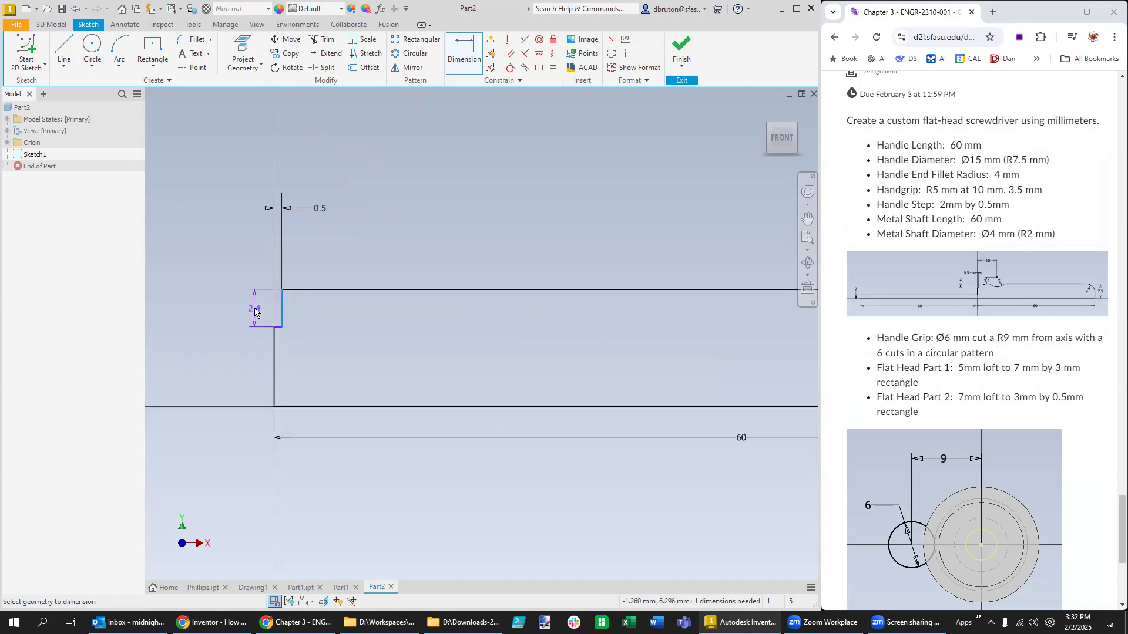
pyautogui.click(265, 351)
pyautogui.write('2')
pyautogui.press('Return')
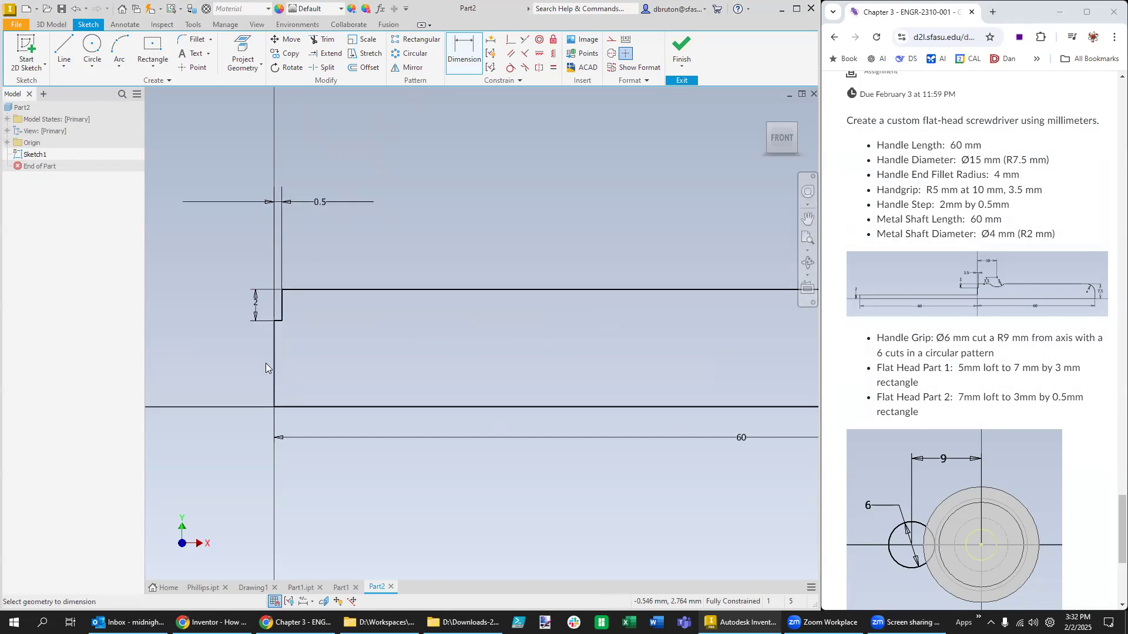
# Step: Reposition the step's 2 mm text higher and bring the 0.5 mm dimension down close to the profile
pyautogui.click(256, 295)
pyautogui.press('Escape')
pyautogui.press('Escape')
pyautogui.moveTo(256, 301); pyautogui.dragTo(255, 275)
pyautogui.moveTo(292, 212); pyautogui.dragTo(304, 278)
# Step: Draw a centre-point arc centred at about X 14.9, Y 11.8 mm, radius about 6.2 mm, dipping below the handle's top line with its ends on it
pyautogui.scroll(4, 494, 352)
pyautogui.scroll(-1, 728, 451)
pyautogui.scroll(2, 729, 451)
pyautogui.moveTo(731, 451); pyautogui.dragTo(610, 446, button='middle')
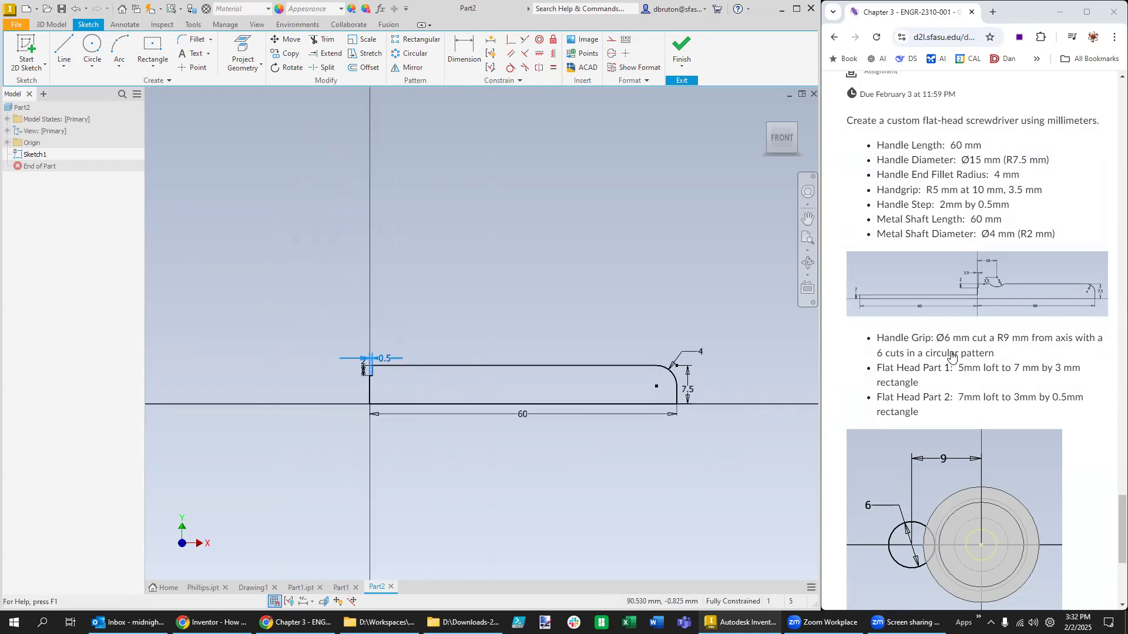
pyautogui.scroll(3, 996, 306)
pyautogui.scroll(-4, 1015, 219)
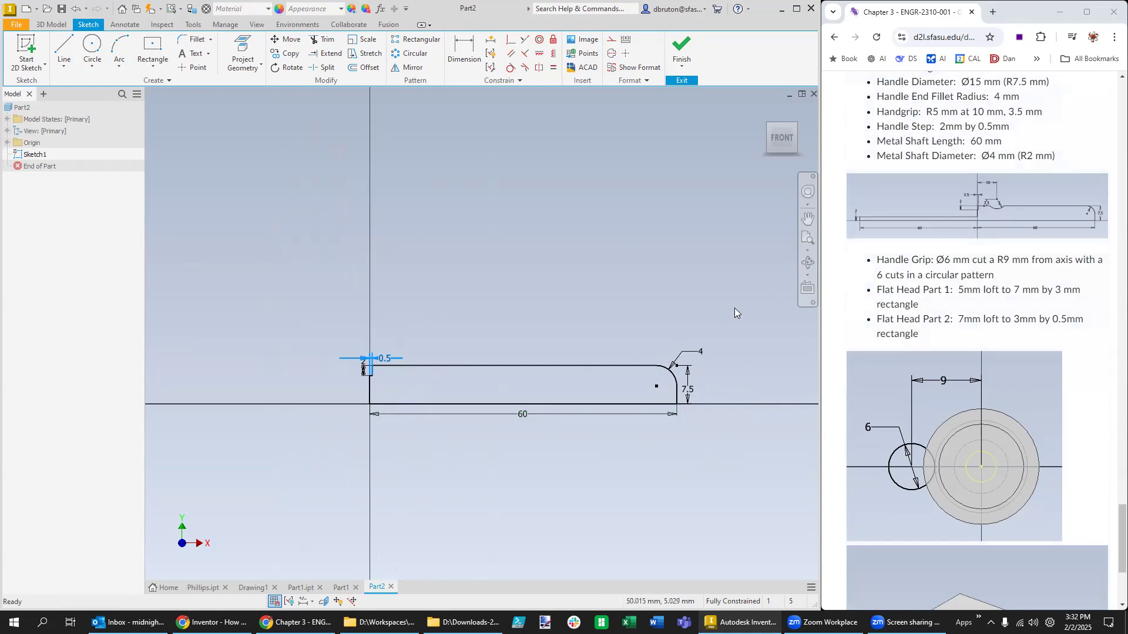
pyautogui.scroll(1, 921, 129)
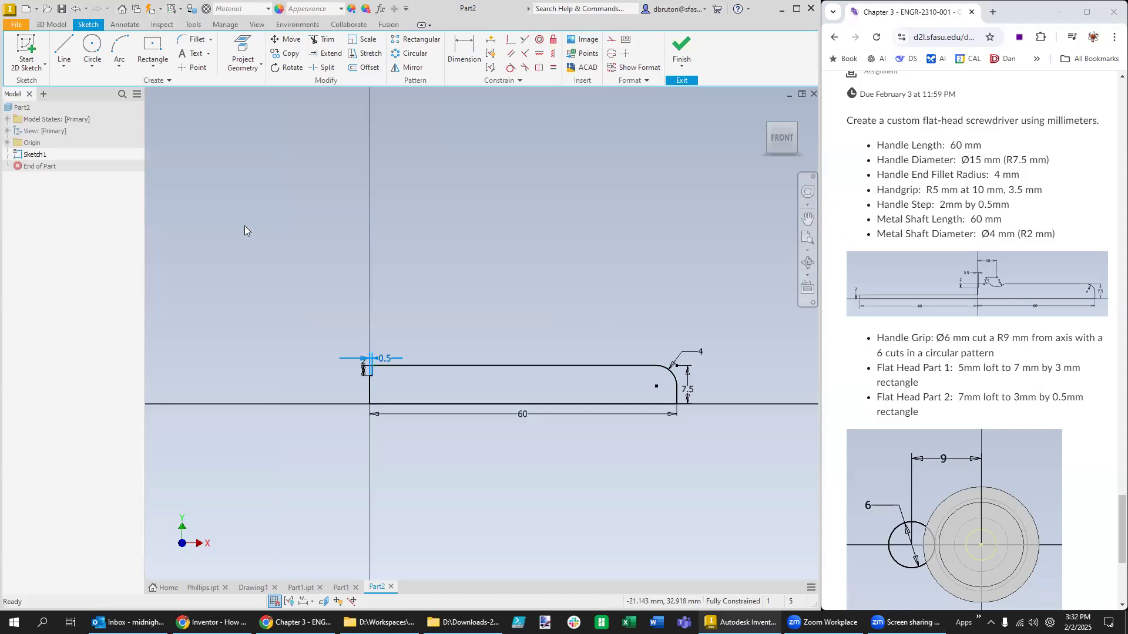
pyautogui.click(119, 68)
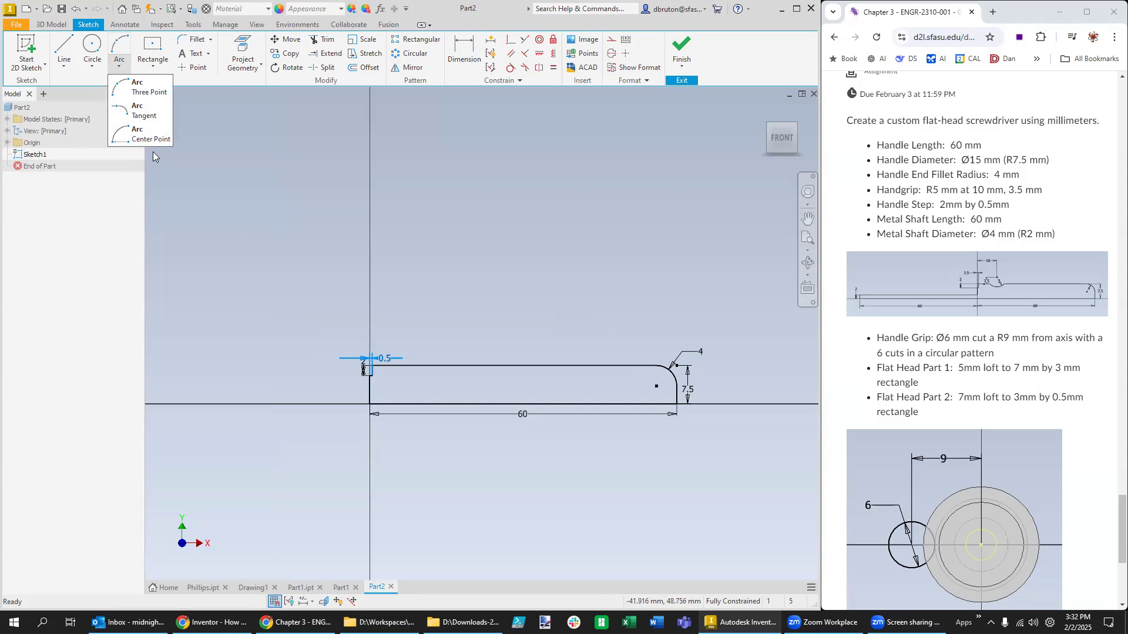
pyautogui.click(143, 135)
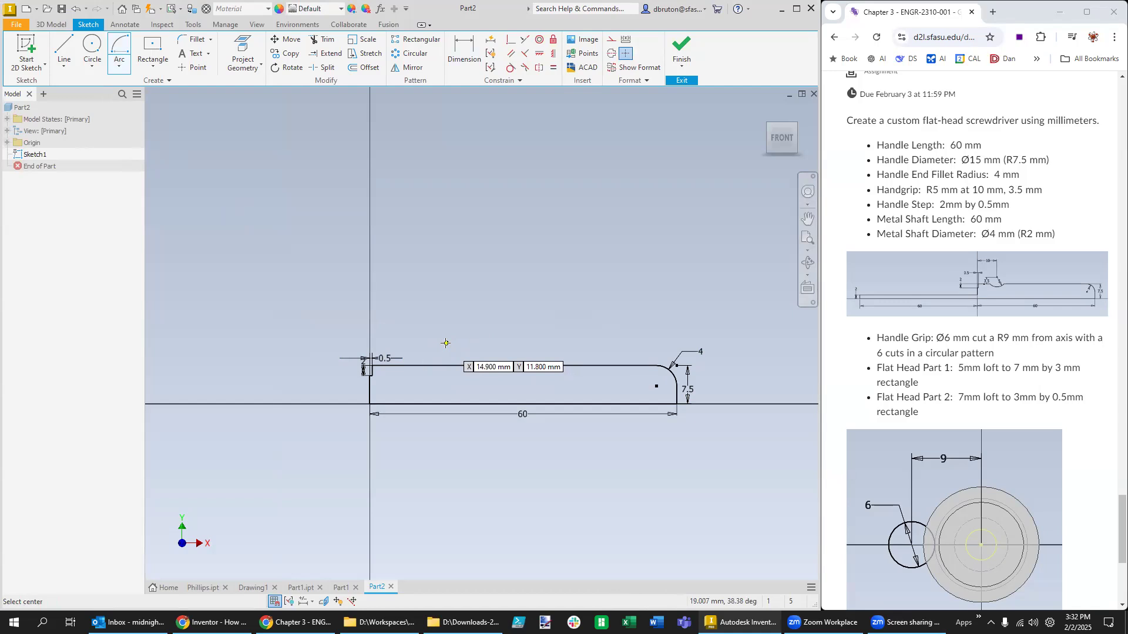
pyautogui.click(446, 343)
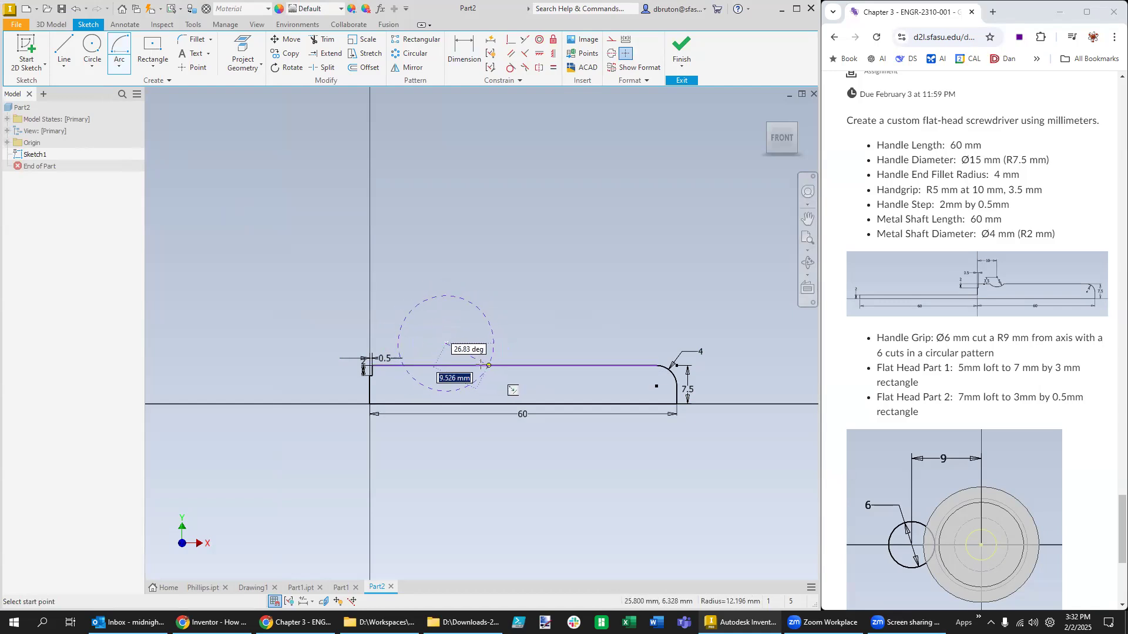
pyautogui.click(467, 366)
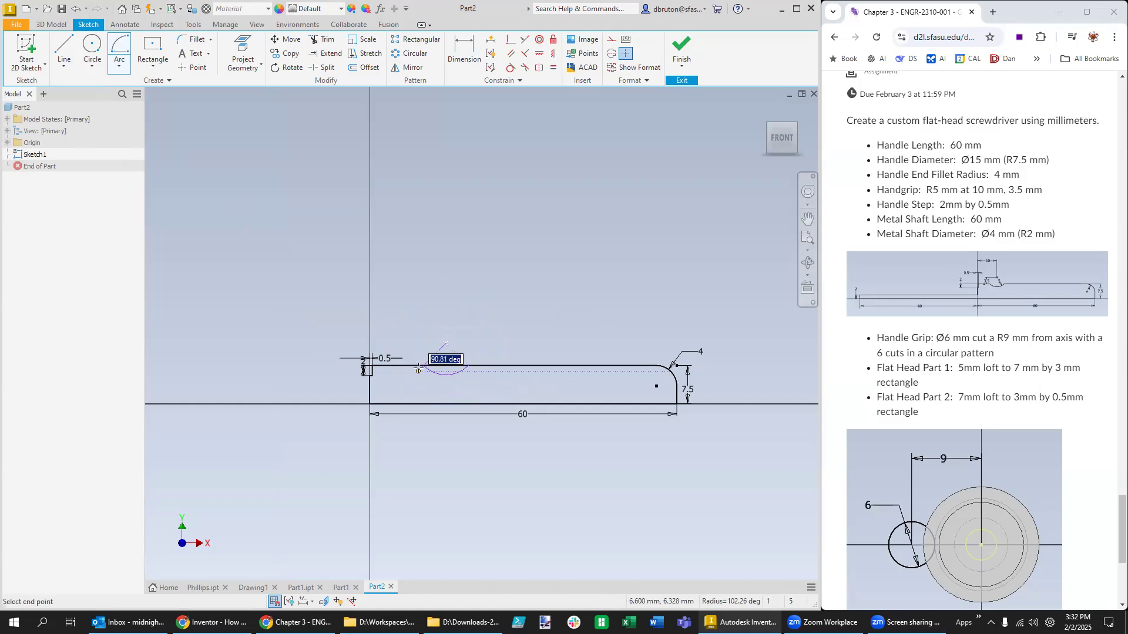
pyautogui.click(419, 368)
pyautogui.press('Escape')
# Step: Dimension the radius of the handgrip arc to 5 mm
pyautogui.scroll(2, 484, 370)
pyautogui.scroll(-4, 483, 365)
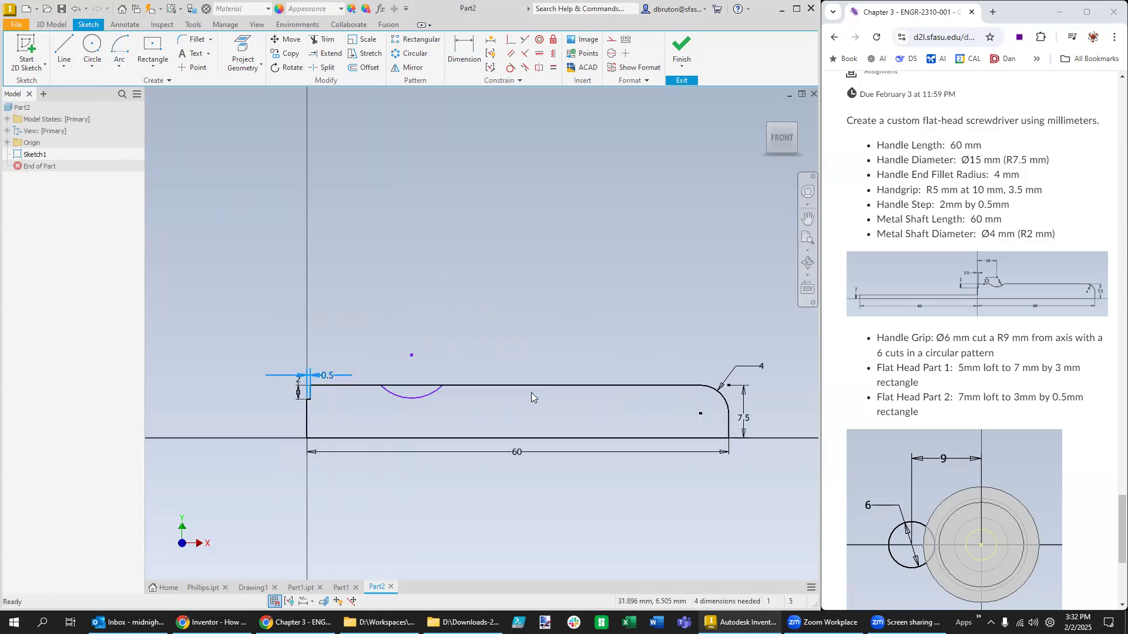
pyautogui.scroll(-1, 531, 393)
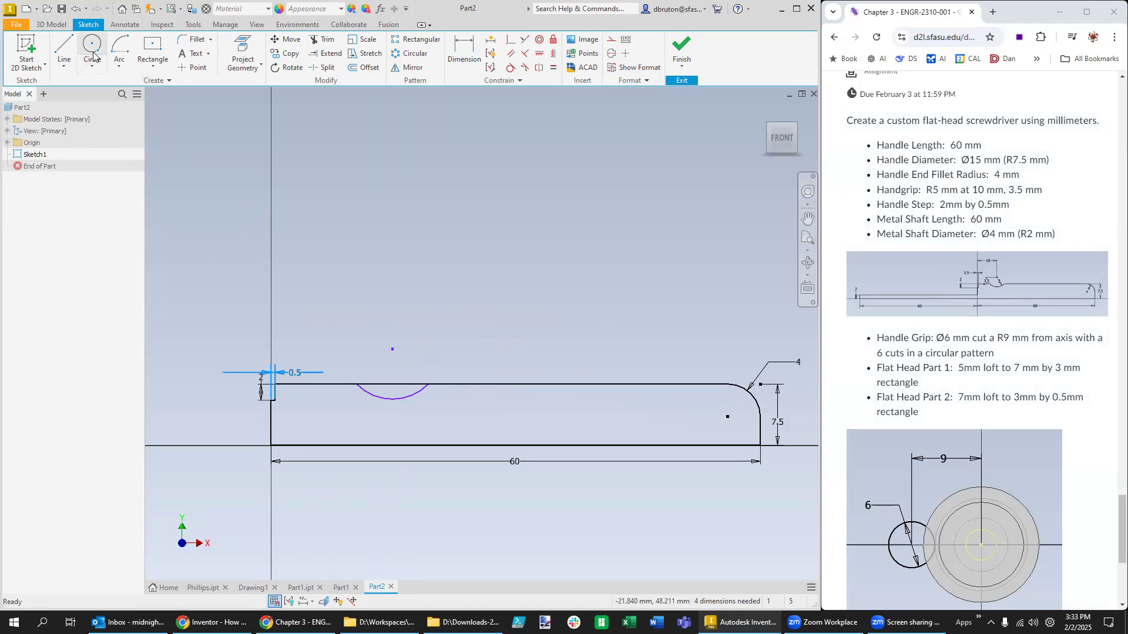
pyautogui.click(464, 53)
pyautogui.click(419, 391)
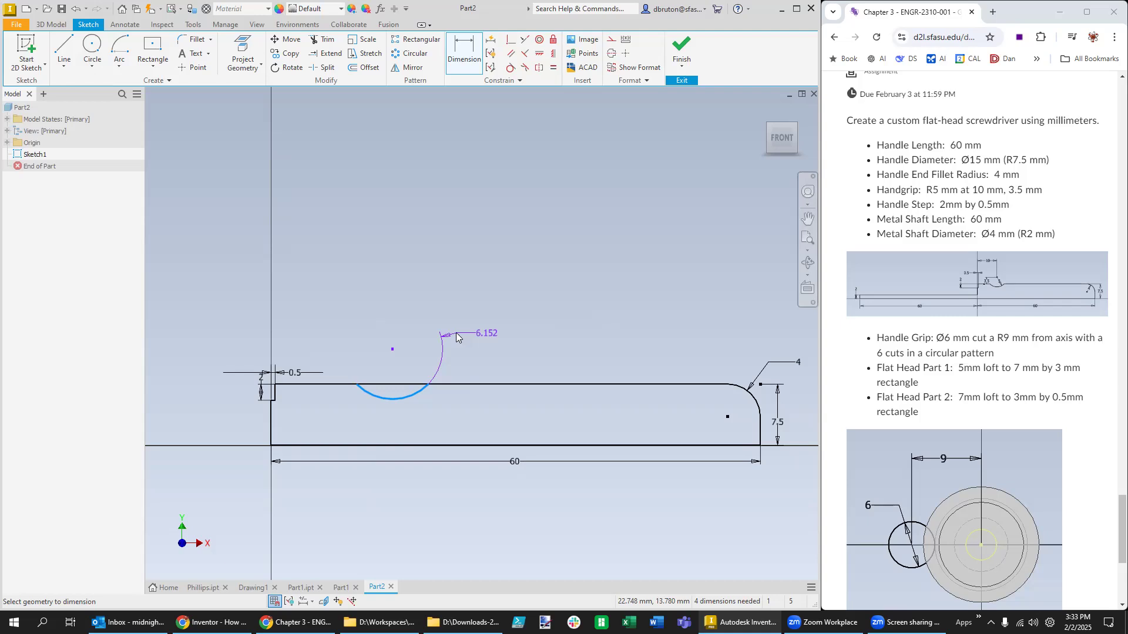
pyautogui.click(457, 336)
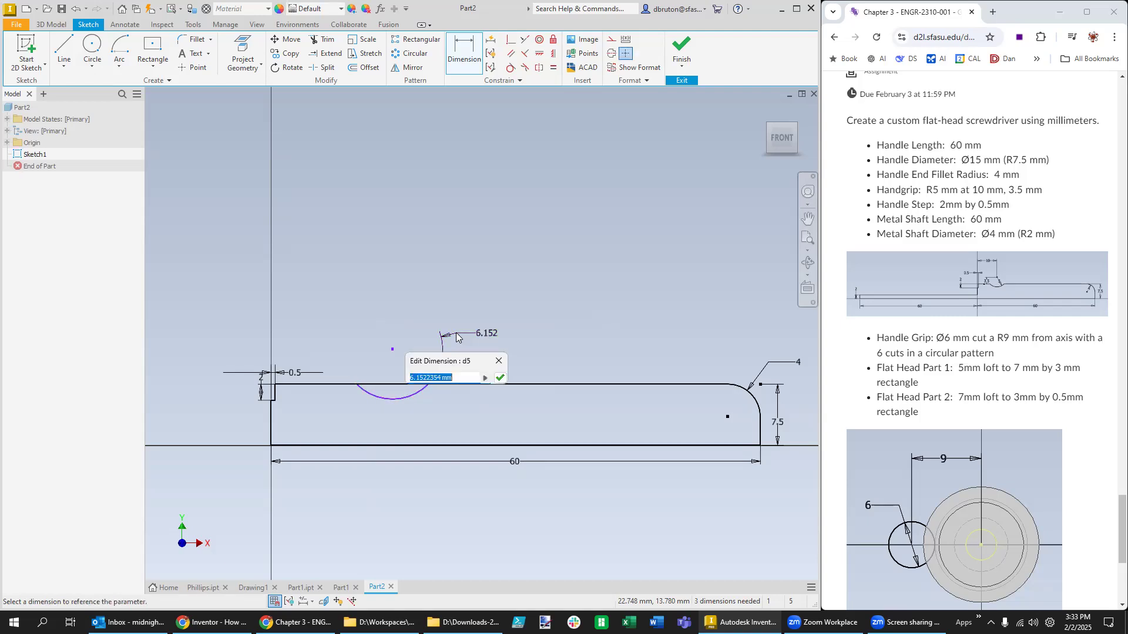
pyautogui.write('5')
pyautogui.press('Return')
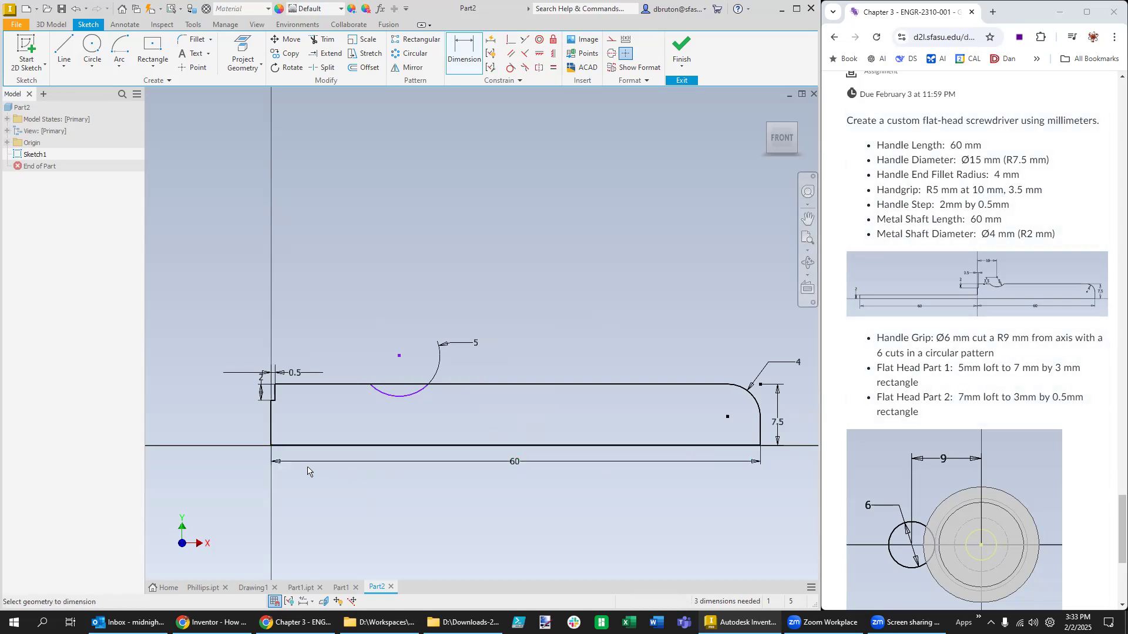
# Step: Dimension the horizontal distance from the handle's vertical line at the origin to the grip arc's centre as 10 mm
pyautogui.click(399, 355)
pyautogui.click(271, 426)
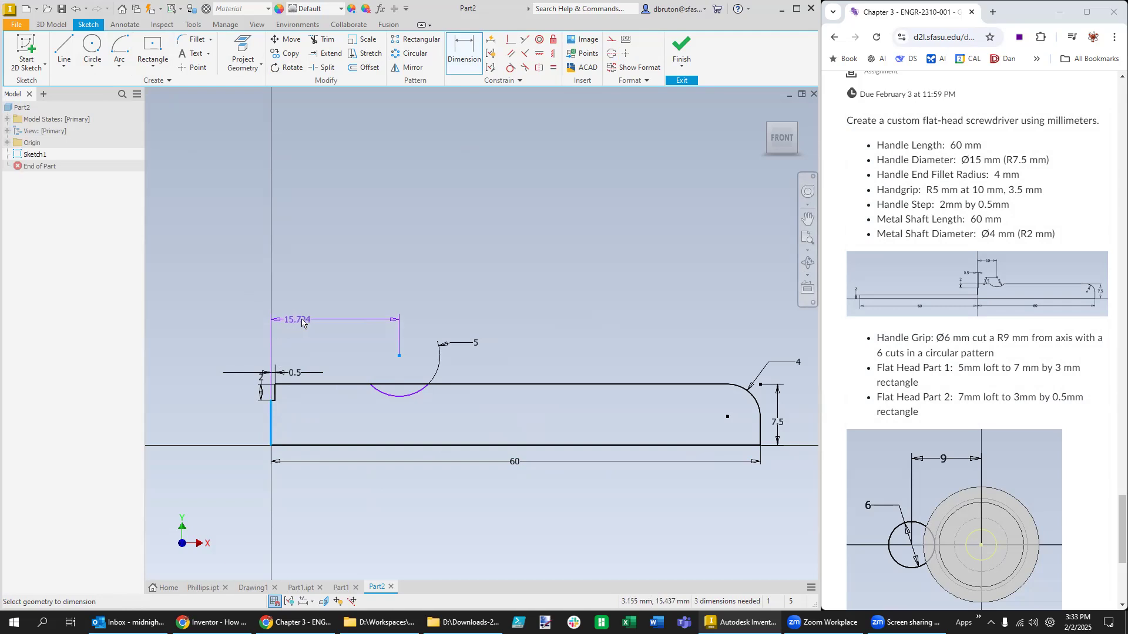
pyautogui.click(336, 322)
pyautogui.write('10')
pyautogui.press('Return')
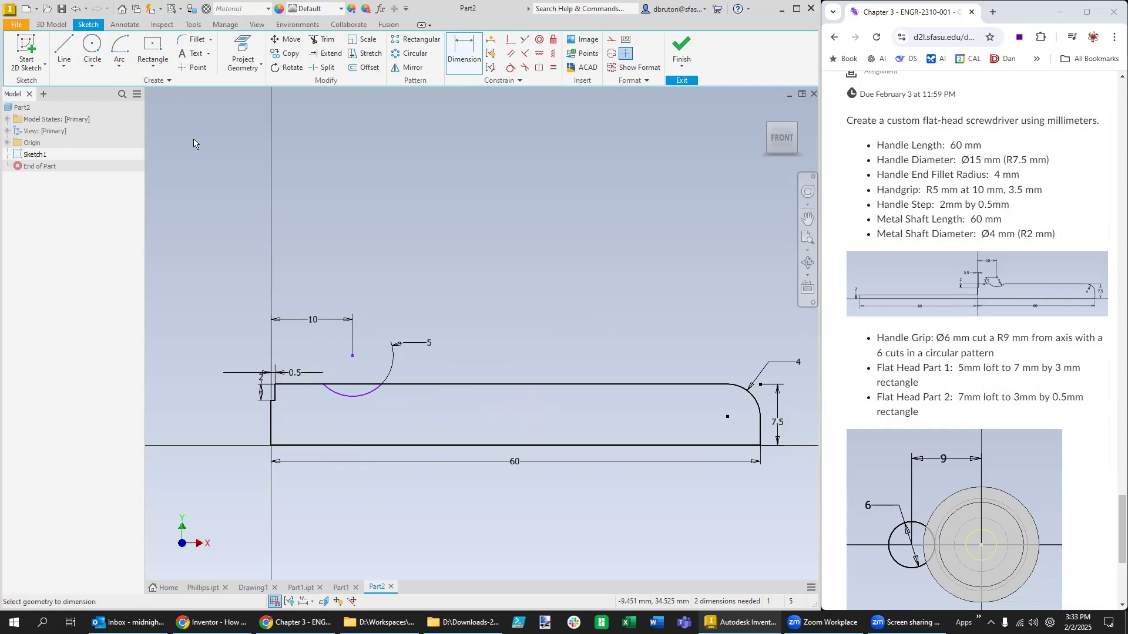
# Step: Dimension the grip arc's centre 3.5 mm above the handle's top line
pyautogui.click(460, 51)
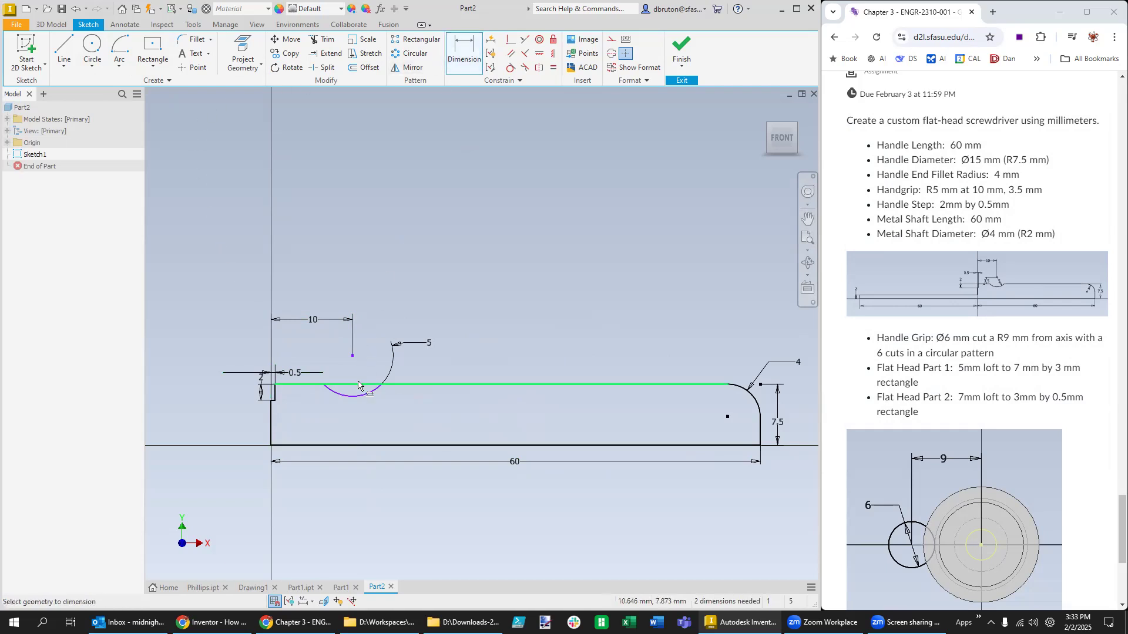
pyautogui.click(352, 356)
pyautogui.click(429, 384)
pyautogui.click(435, 370)
pyautogui.write('3.5')
pyautogui.press('Return')
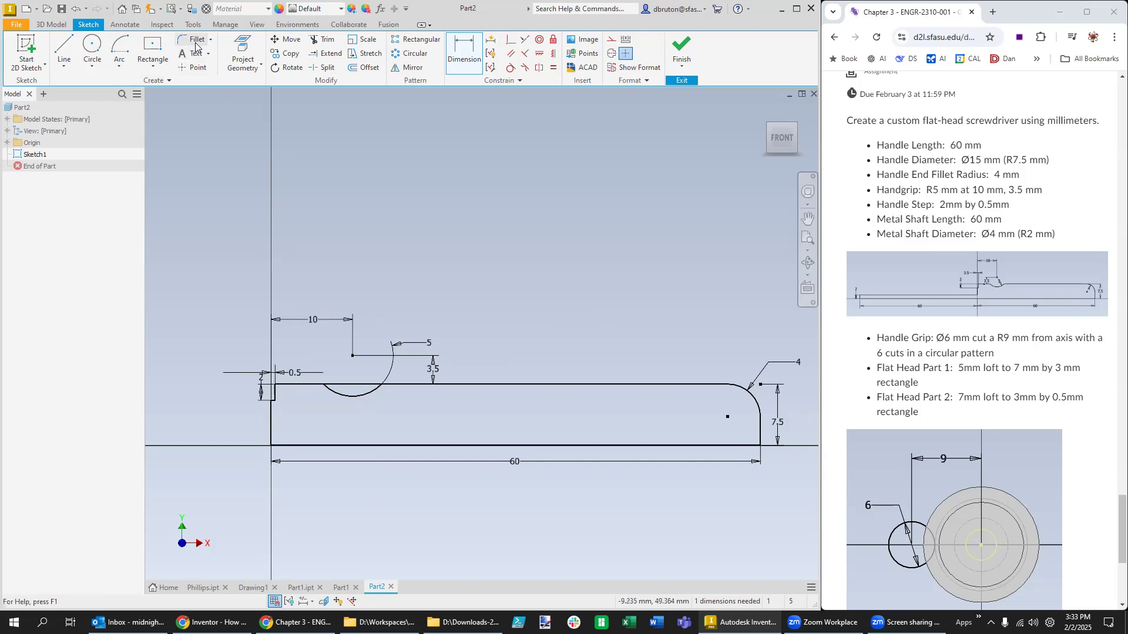
# Step: Trim the handle's top line where it crosses over the grip arc
pyautogui.click(324, 39)
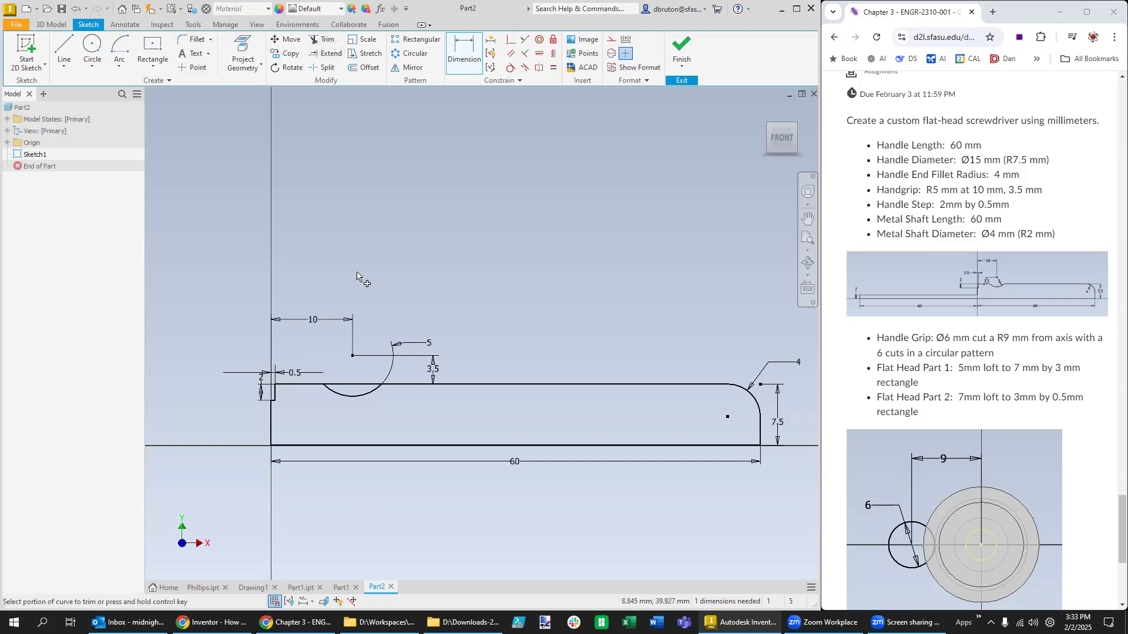
pyautogui.click(352, 385)
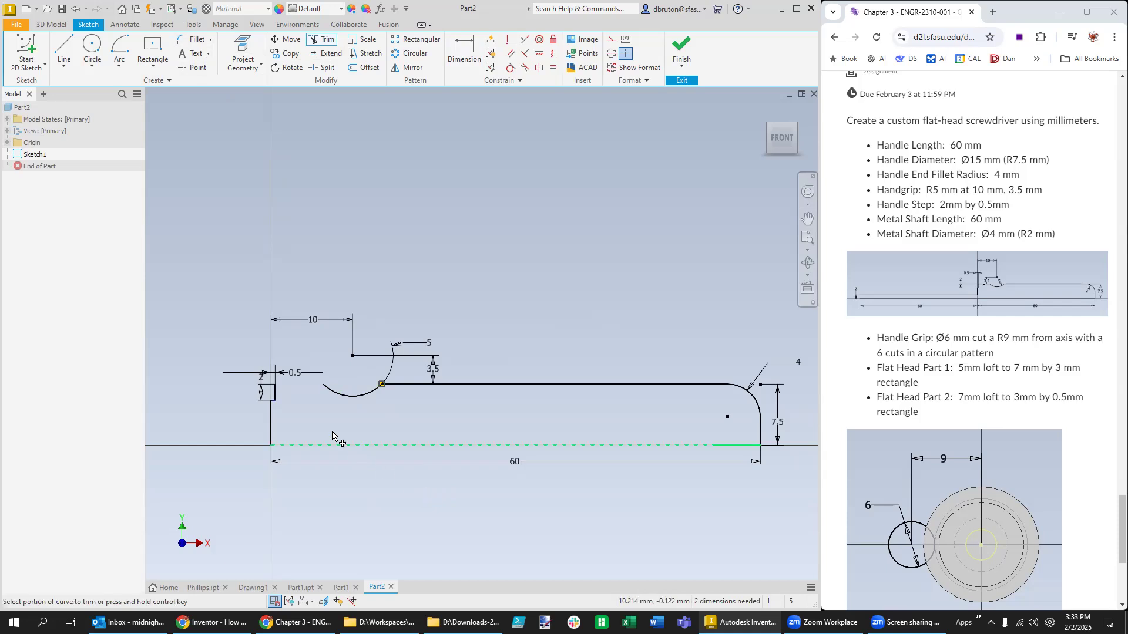
# Step: Redraw the top segment between the handle step and the grip arc, and move the arc's 5 mm radius dimension inside the arc
pyautogui.click(64, 50)
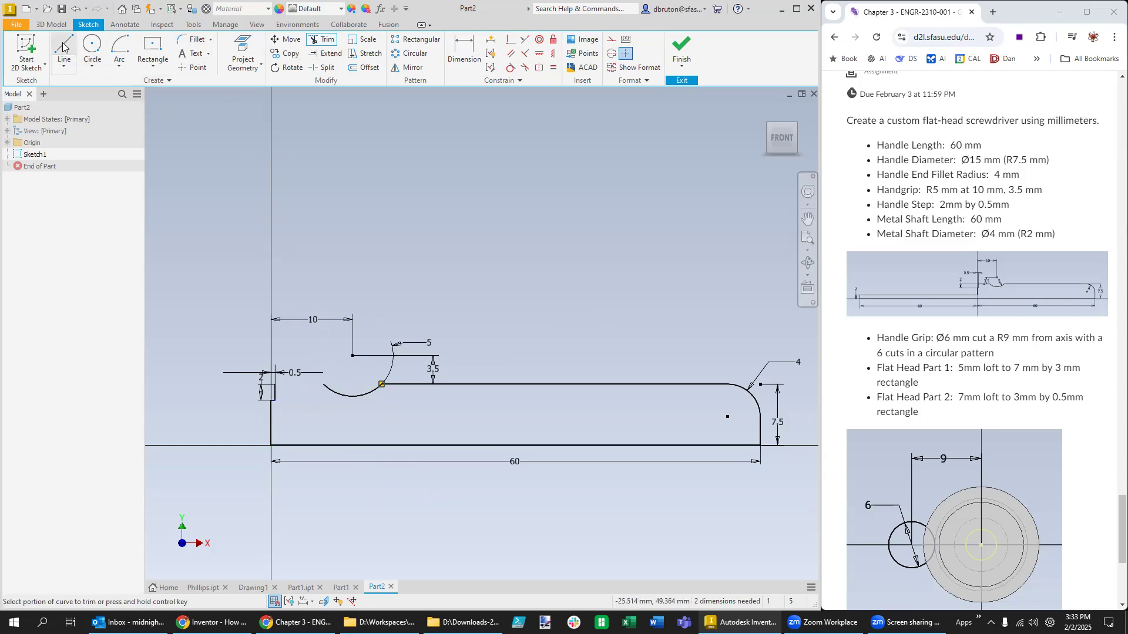
pyautogui.click(275, 384)
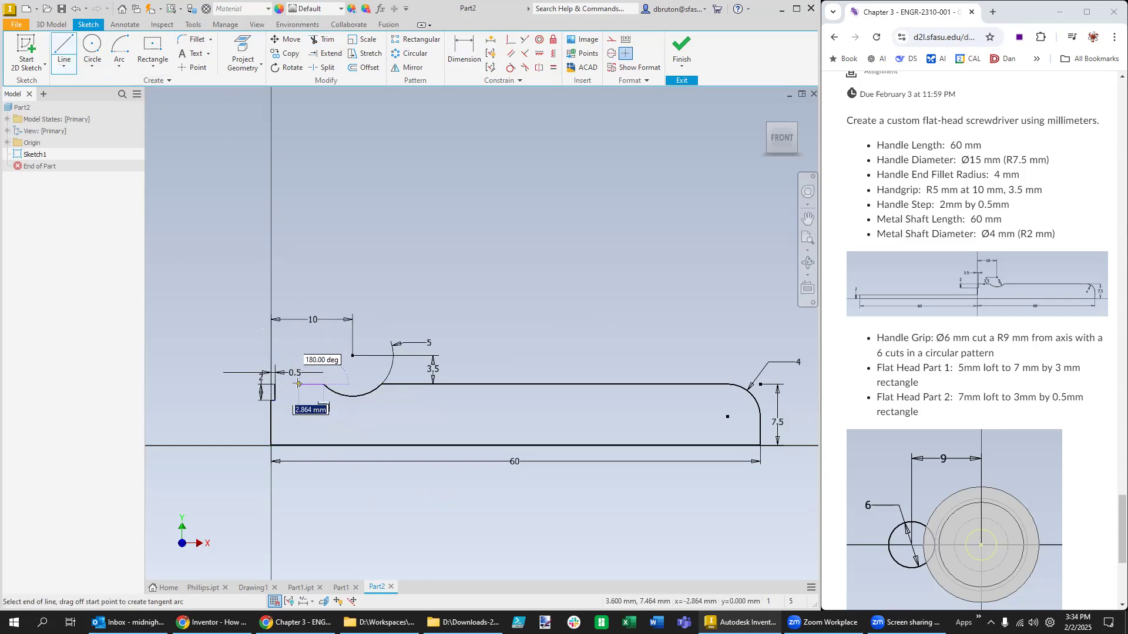
pyautogui.click(323, 385)
pyautogui.press('Escape')
pyautogui.moveTo(427, 342); pyautogui.dragTo(363, 382)
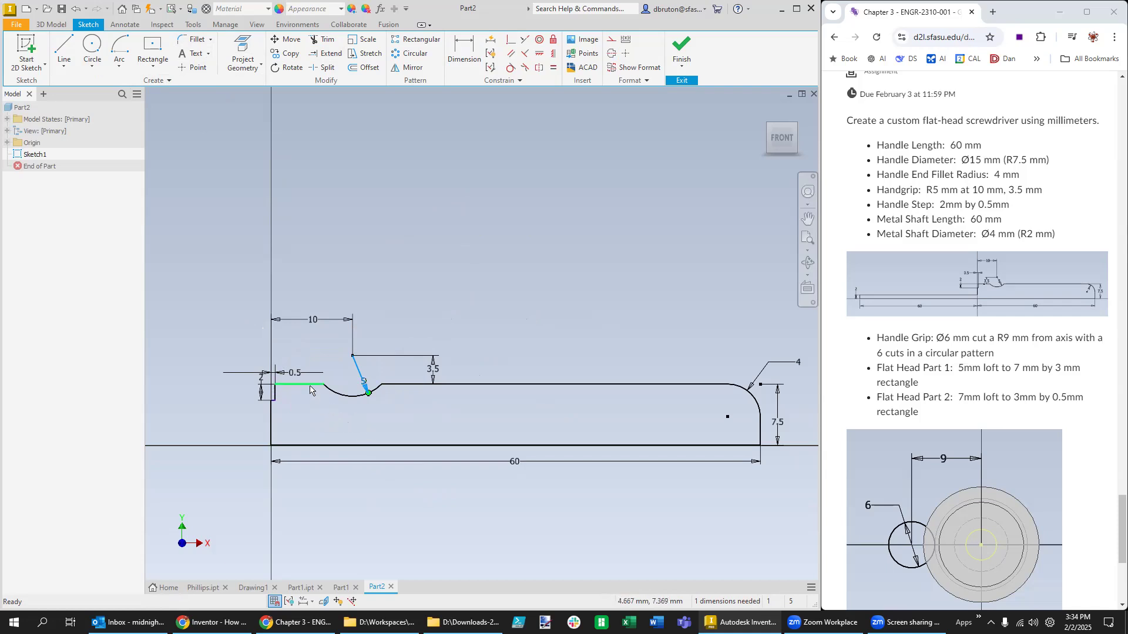
# Step: Make the short top segment beside the handle step collinear with the handle's long top line
pyautogui.moveTo(317, 355); pyautogui.dragTo(322, 361)
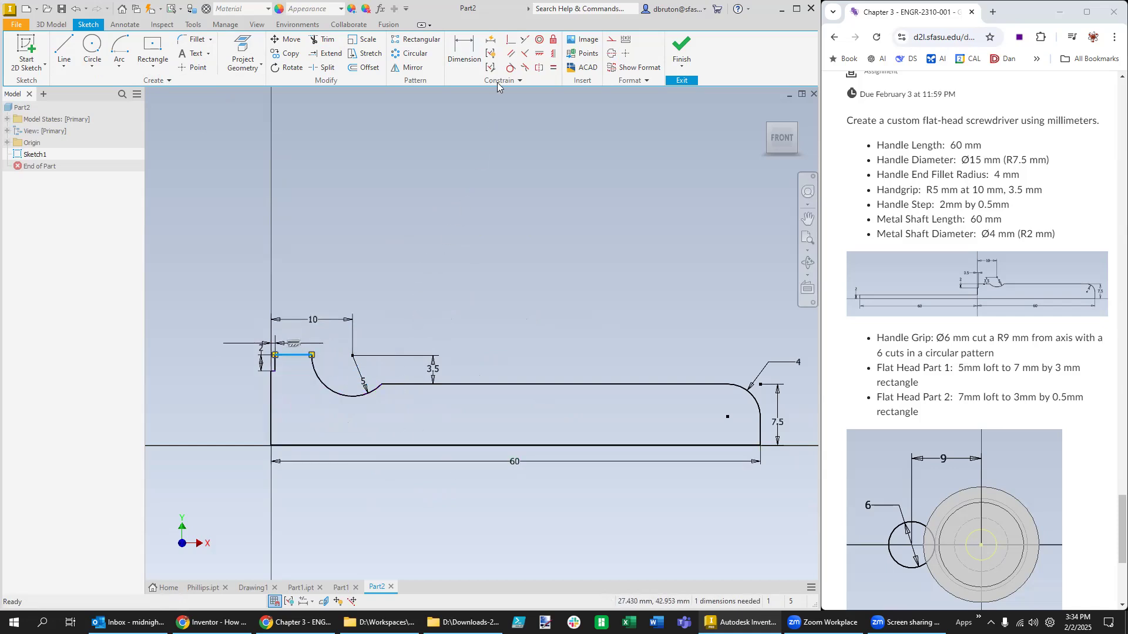
pyautogui.click(527, 43)
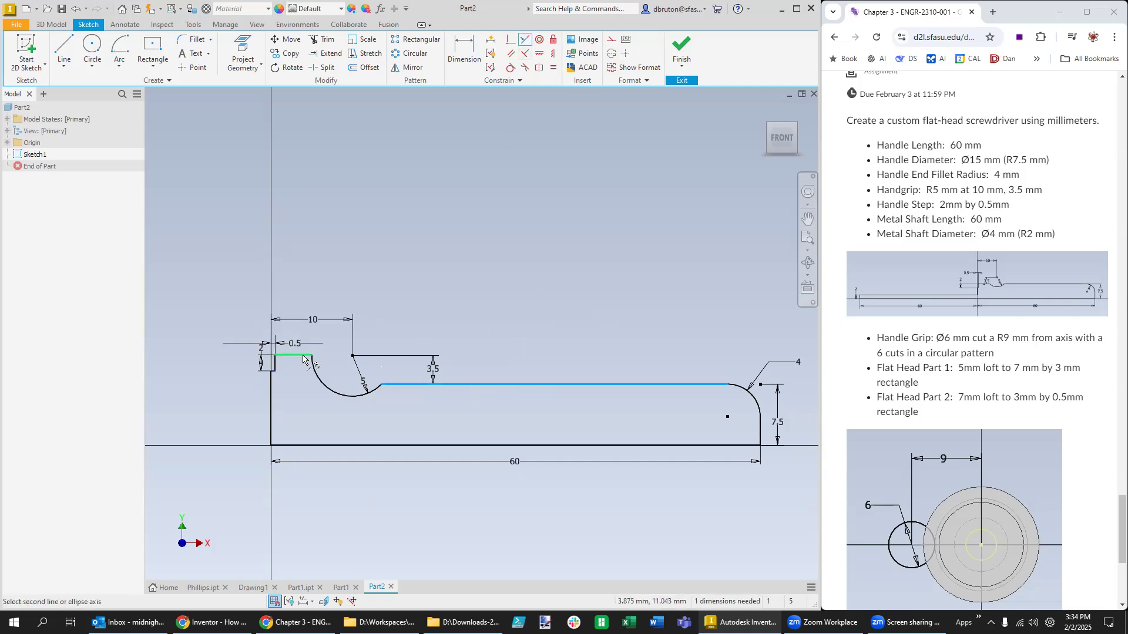
pyautogui.click(405, 385)
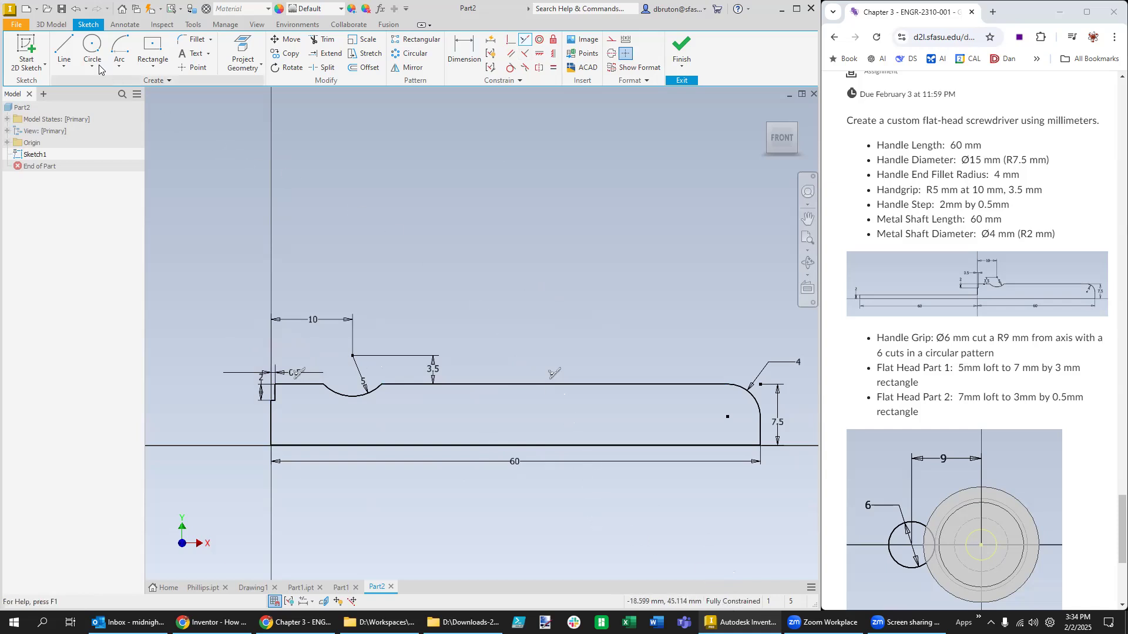
# Step: Revolve the handle half-profile a full 360 degrees about its bottom line
pyautogui.click(59, 27)
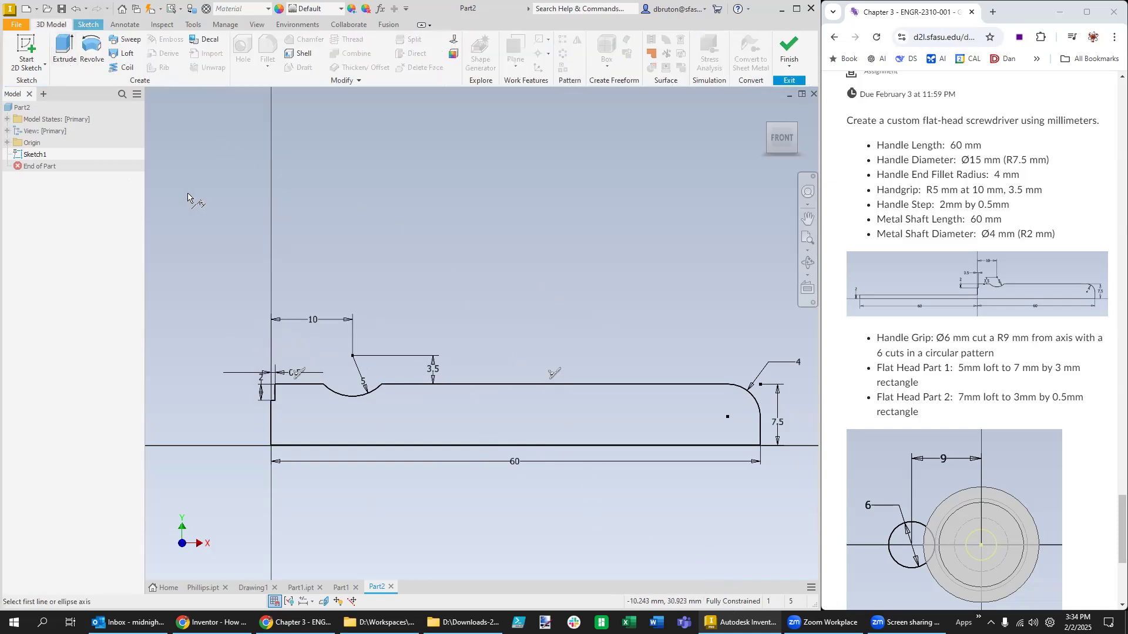
pyautogui.click(89, 55)
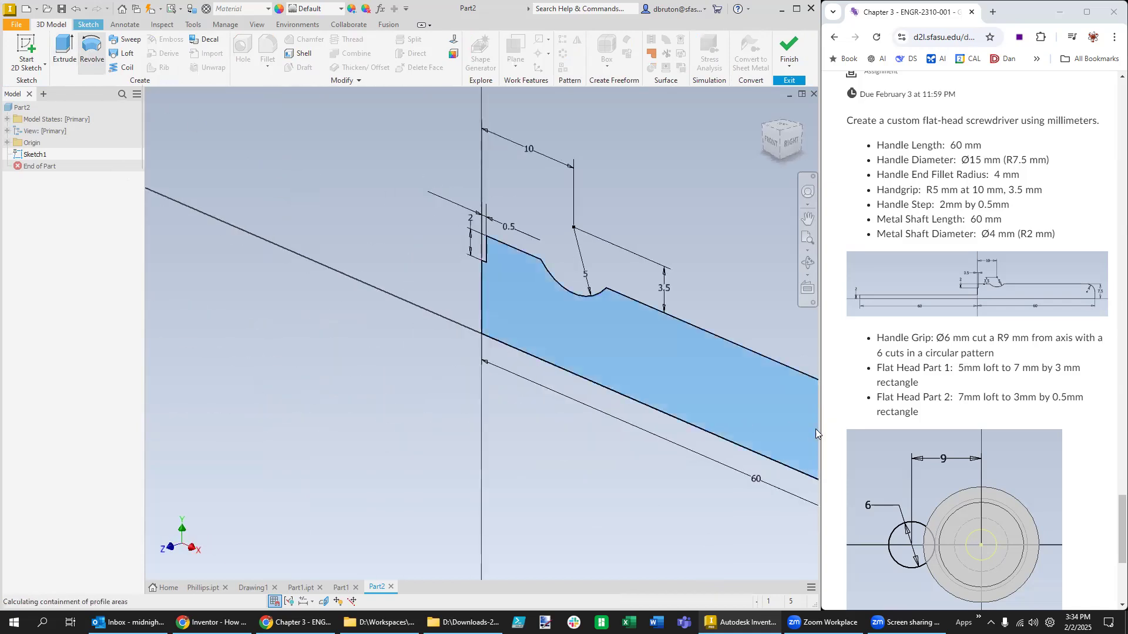
pyautogui.click(678, 421)
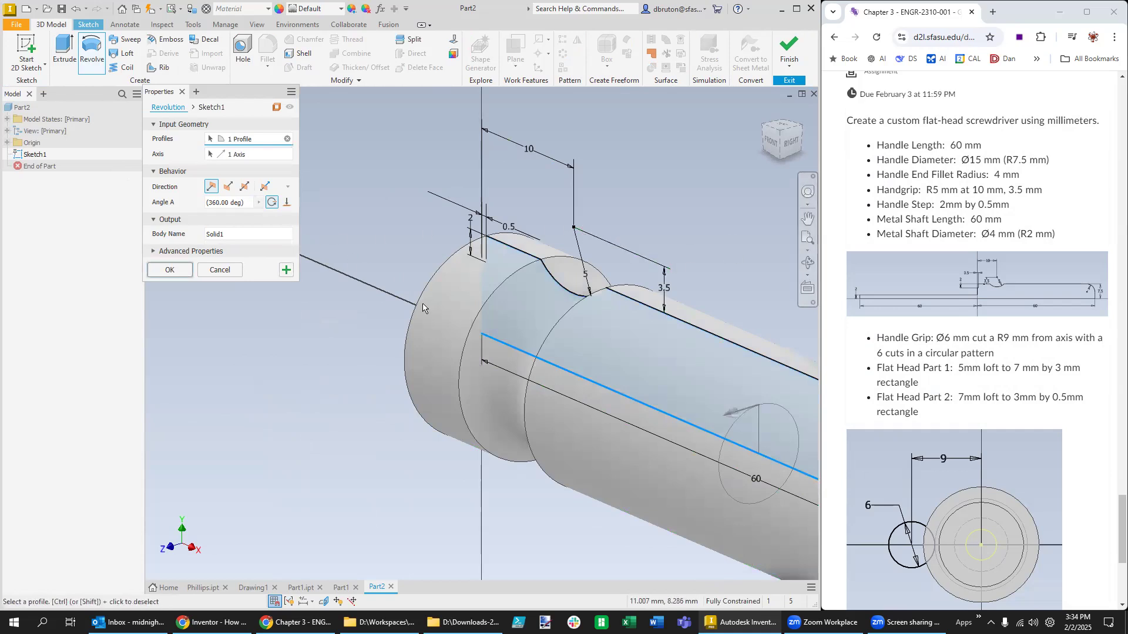
pyautogui.click(177, 270)
# Step: Start a sketch on the inner round face at the handle's stepped end and draw a circle about 4.1 mm in diameter centred on the origin
pyautogui.scroll(-3, 694, 436)
pyautogui.scroll(5, 737, 471)
pyautogui.moveTo(712, 483); pyautogui.dragTo(387, 333, button='middle')
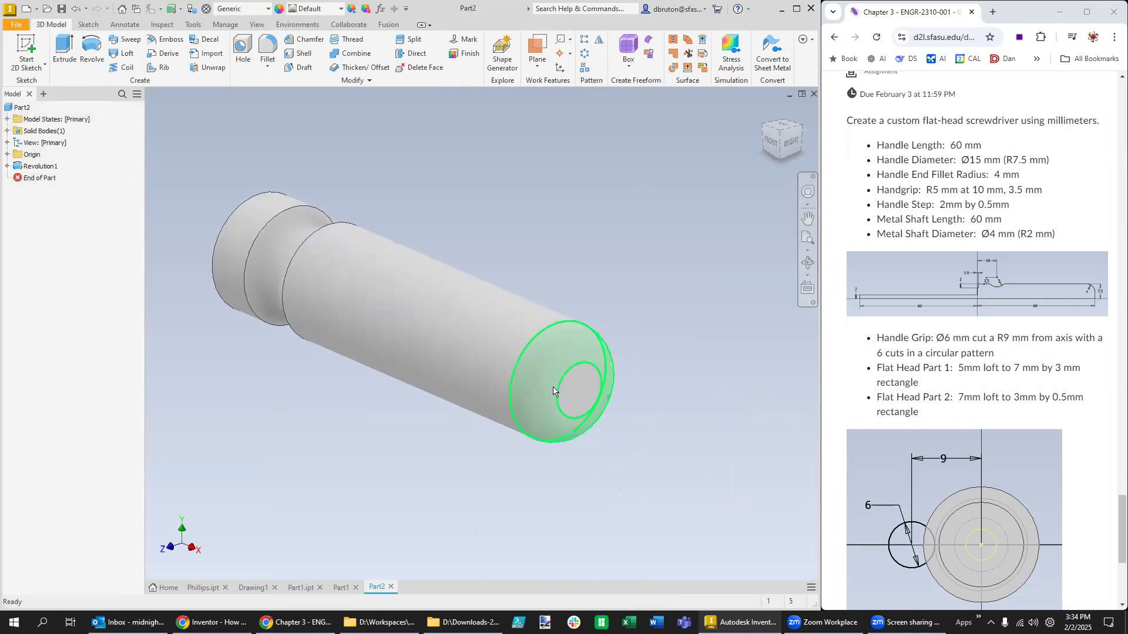
pyautogui.moveTo(376, 401); pyautogui.dragTo(418, 437, button='middle')
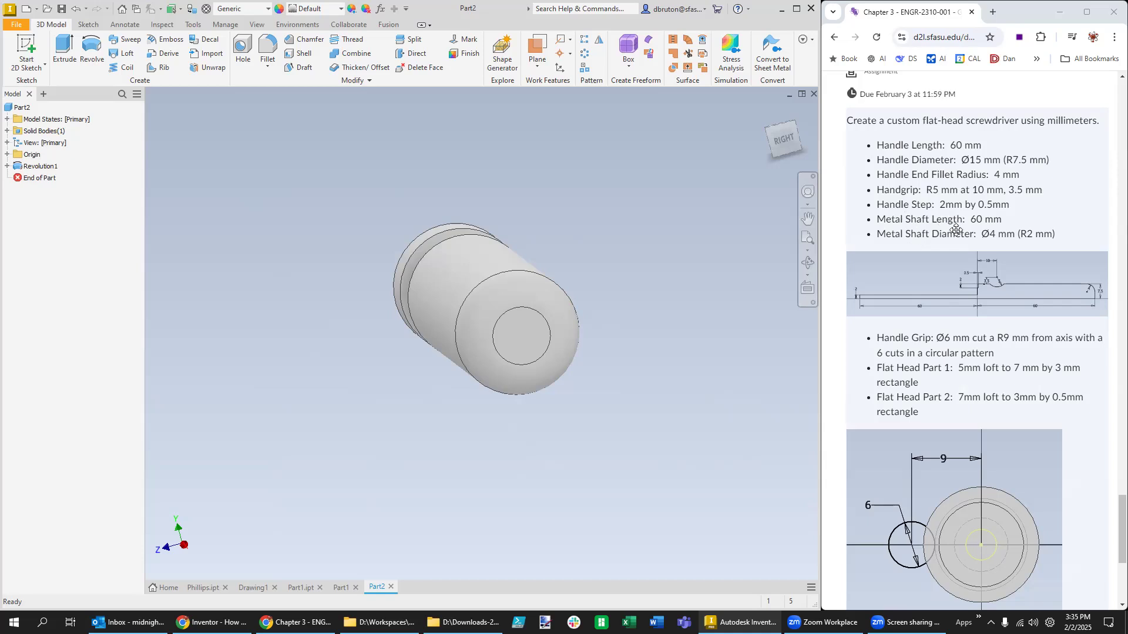
pyautogui.moveTo(352, 369); pyautogui.dragTo(371, 379, button='middle')
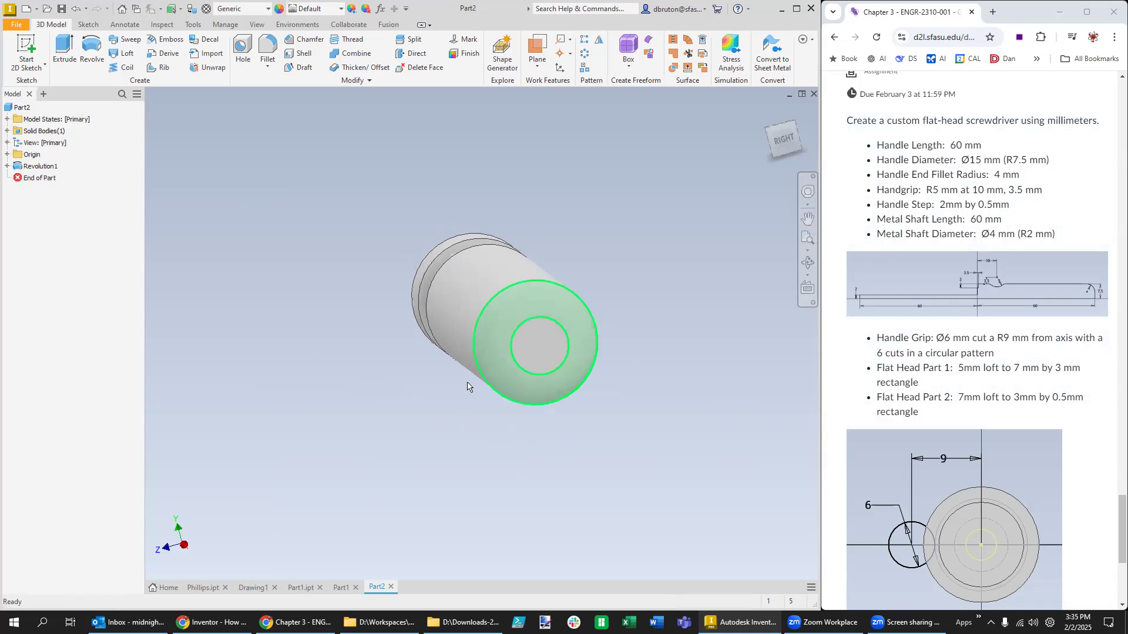
pyautogui.moveTo(364, 386); pyautogui.dragTo(423, 484, button='middle')
pyautogui.click(498, 372)
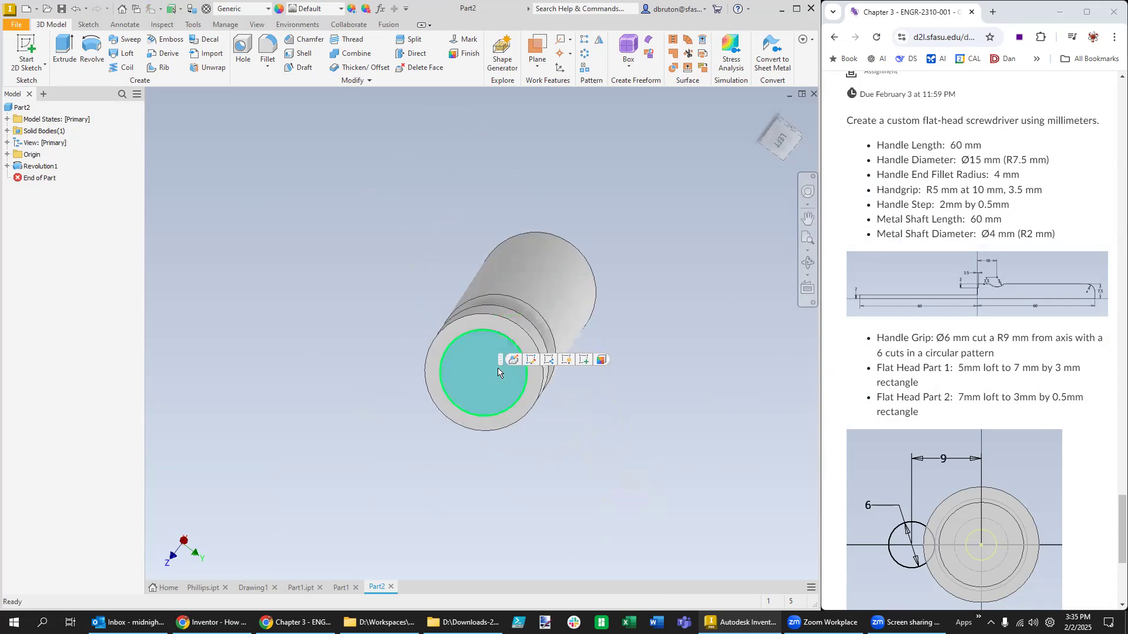
pyautogui.click(583, 360)
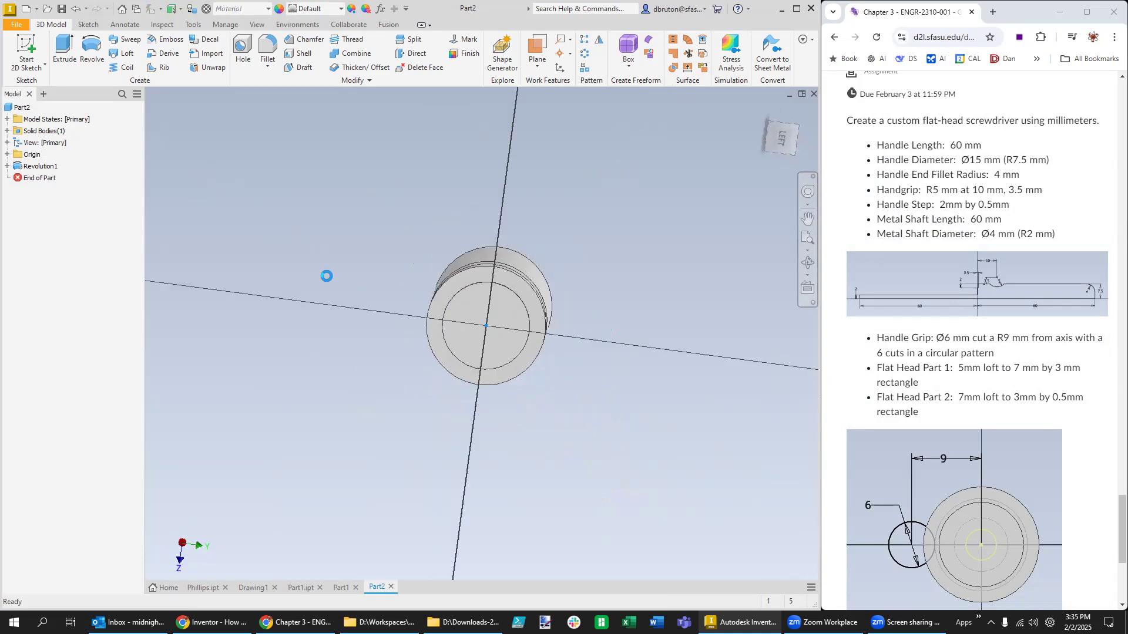
pyautogui.click(92, 47)
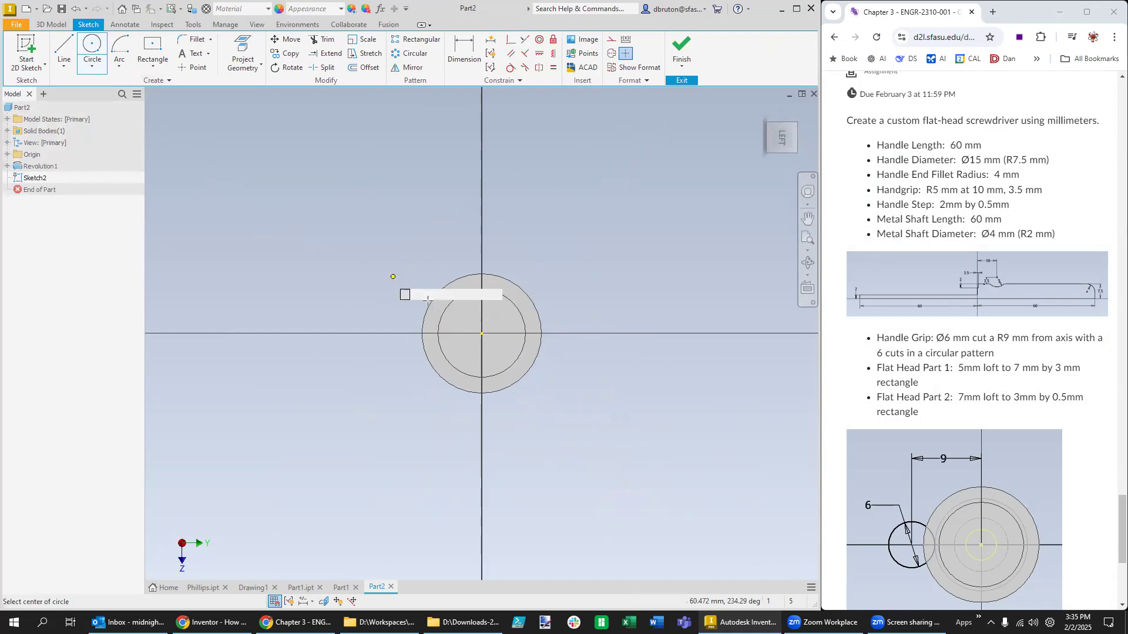
pyautogui.click(481, 333)
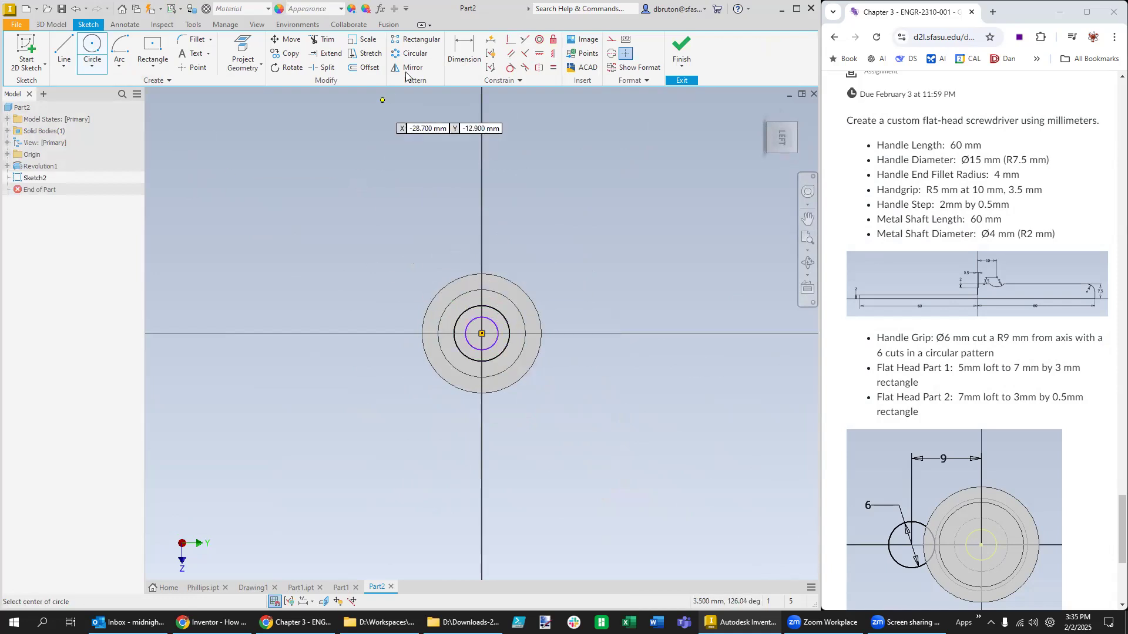
# Step: Dimension the centred shaft circle's diameter as 4 mm
pyautogui.click(464, 50)
pyautogui.click(494, 321)
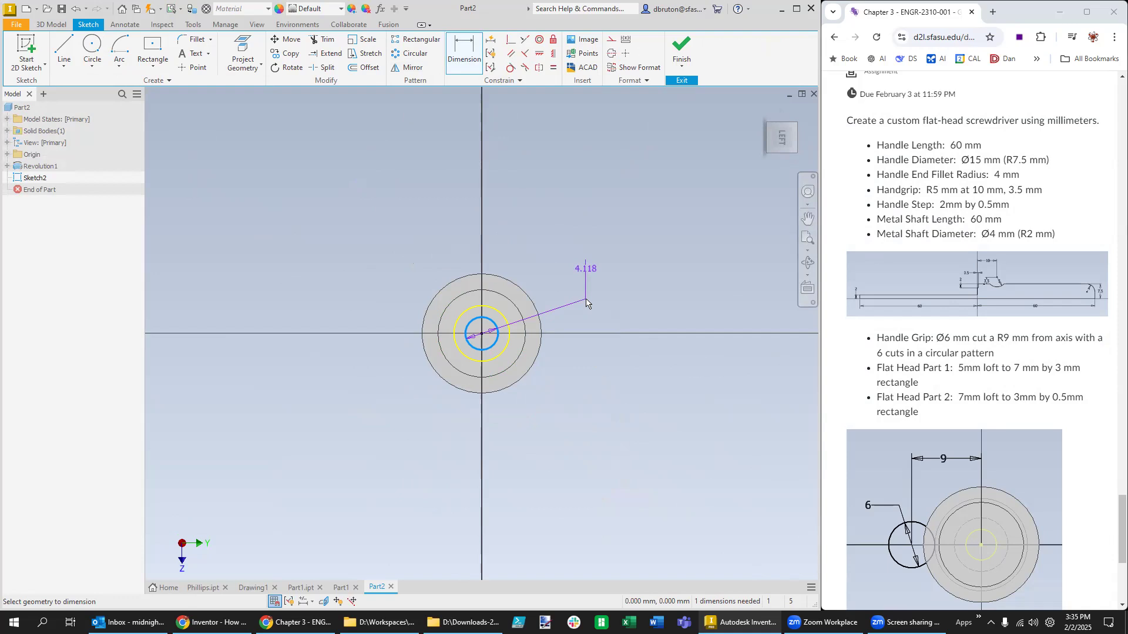
pyautogui.write('4')
pyautogui.click(545, 300)
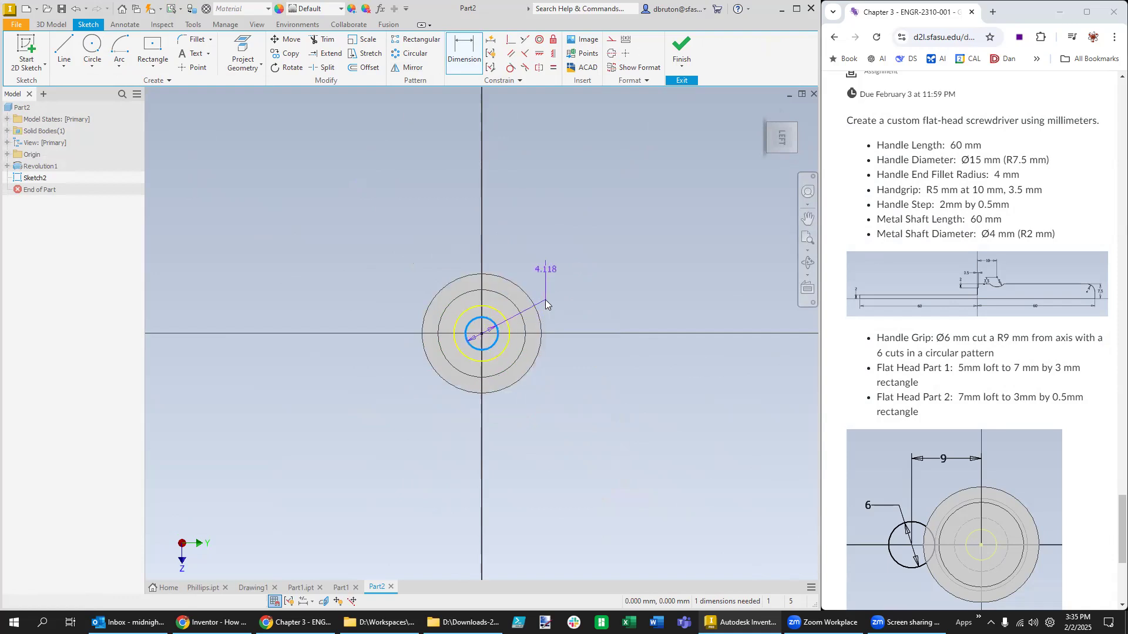
pyautogui.click(561, 320)
pyautogui.write('4')
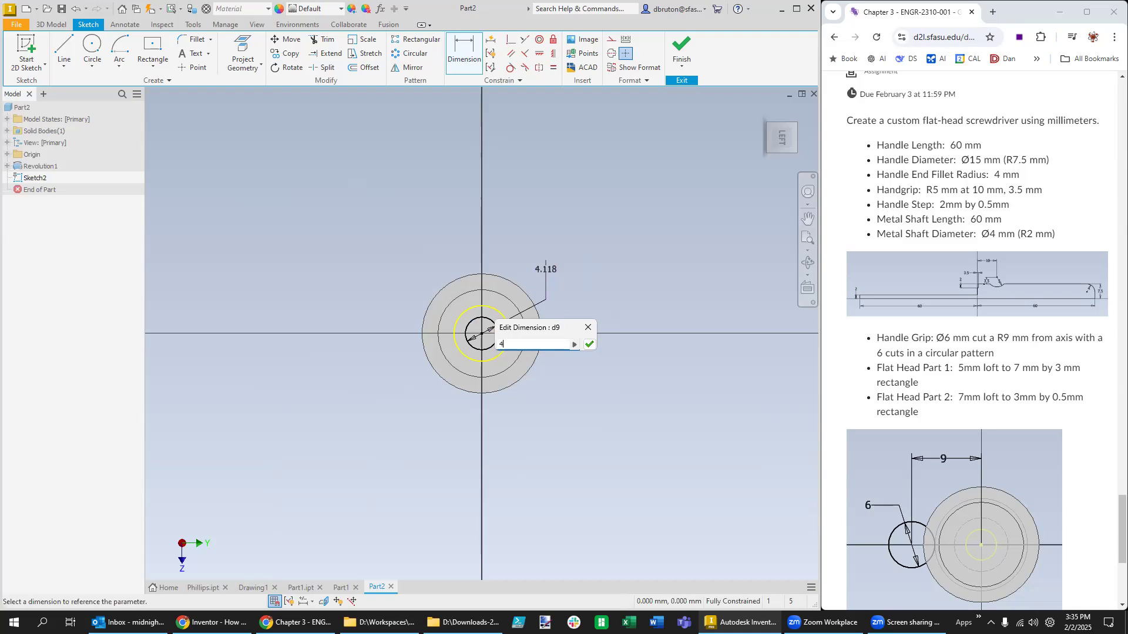
pyautogui.press('Return')
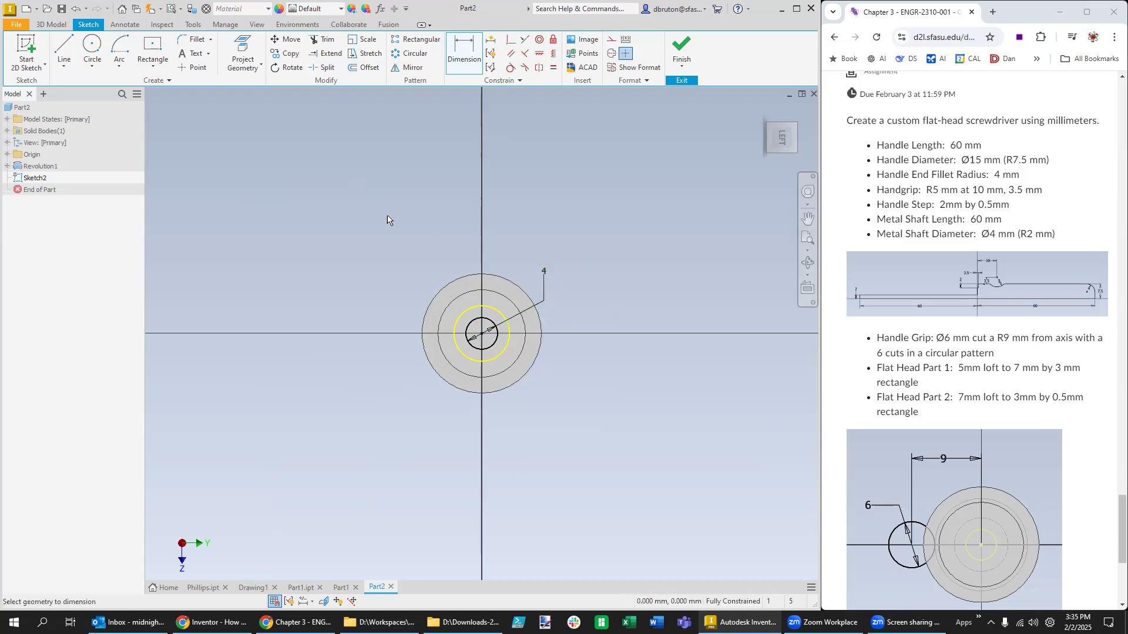
# Step: Extrude the shaft circle 60 mm outward from the handle, joined to the body
pyautogui.click(64, 28)
pyautogui.click(68, 56)
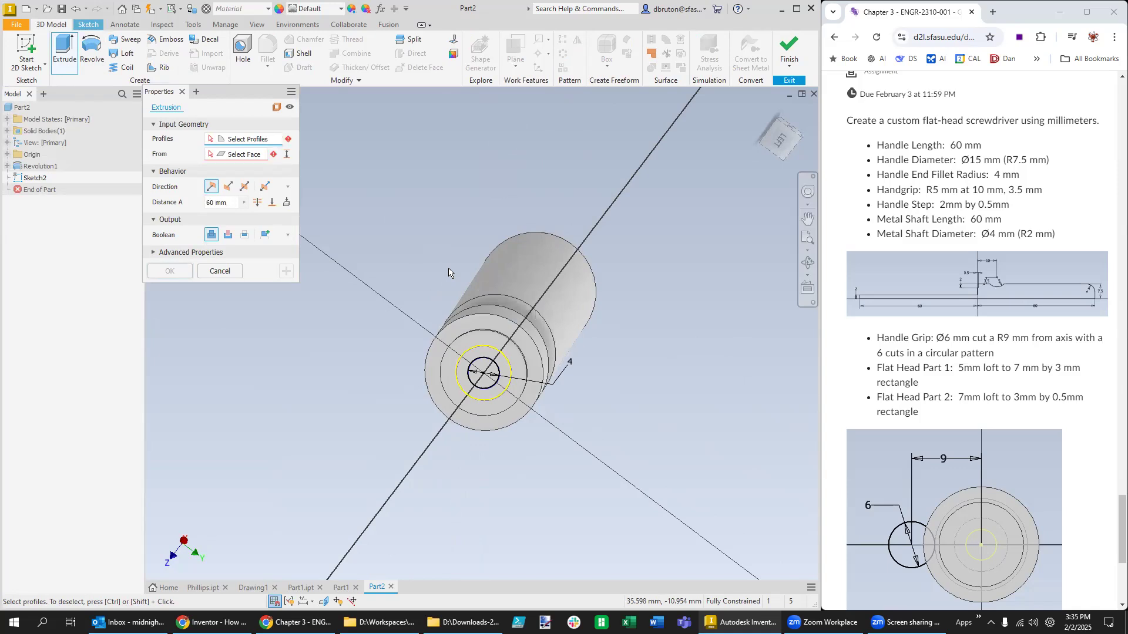
pyautogui.click(497, 367)
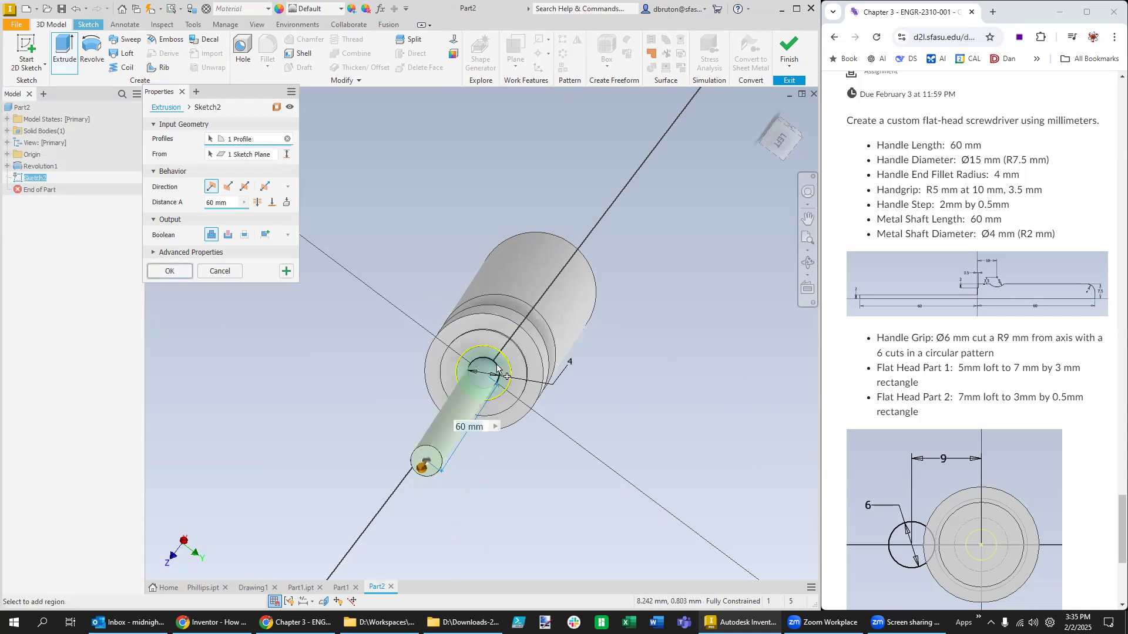
pyautogui.click(180, 274)
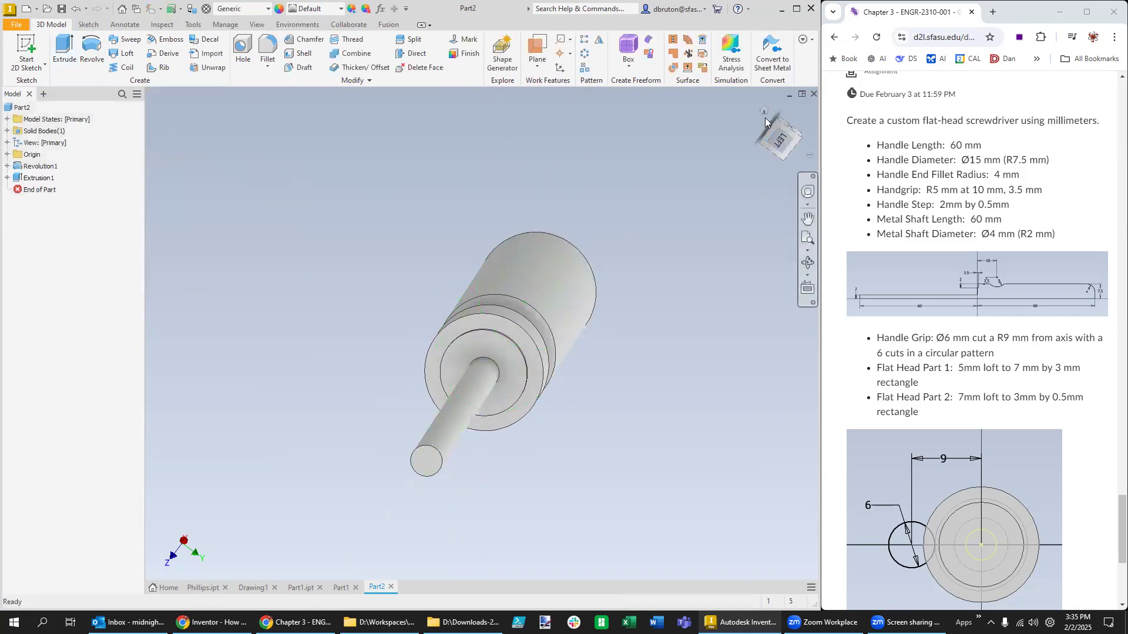
# Step: Start a sketch on the flat circular face at the handle's filleted end and draw a 6 mm diameter circle outside the handle, up and to its left
pyautogui.click(763, 111)
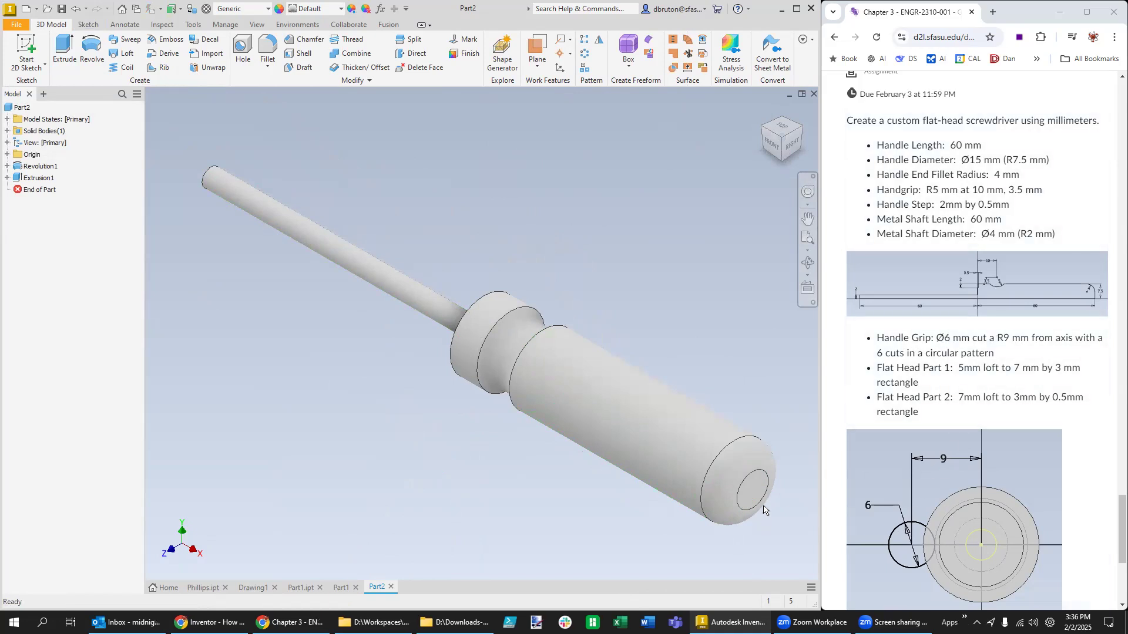
pyautogui.rightClick(758, 503)
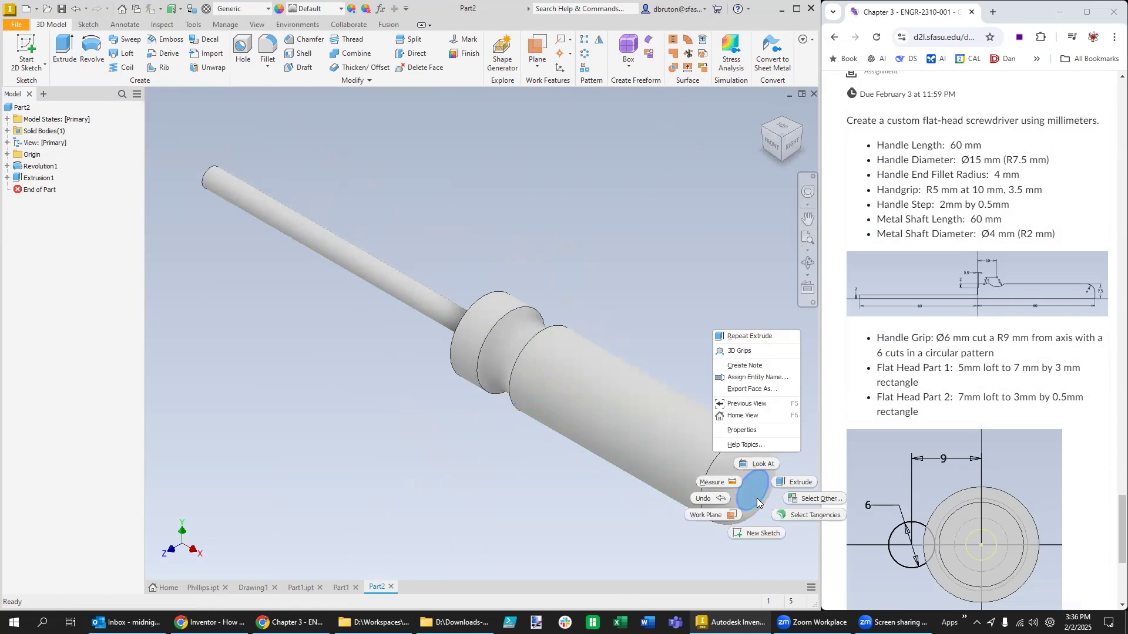
pyautogui.click(756, 532)
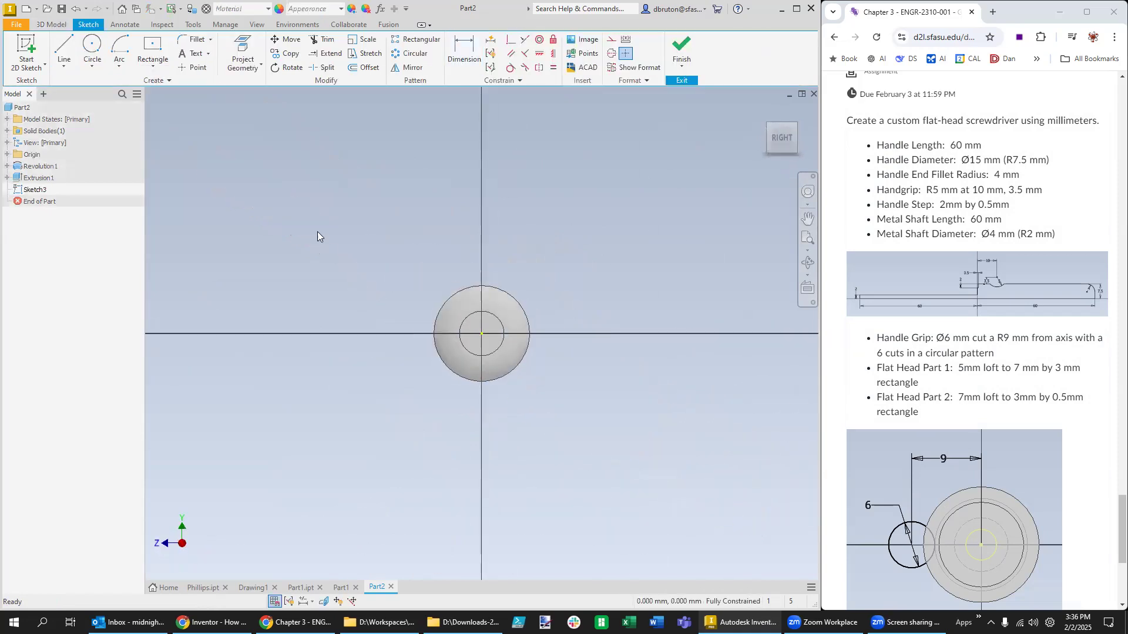
pyautogui.press('c')
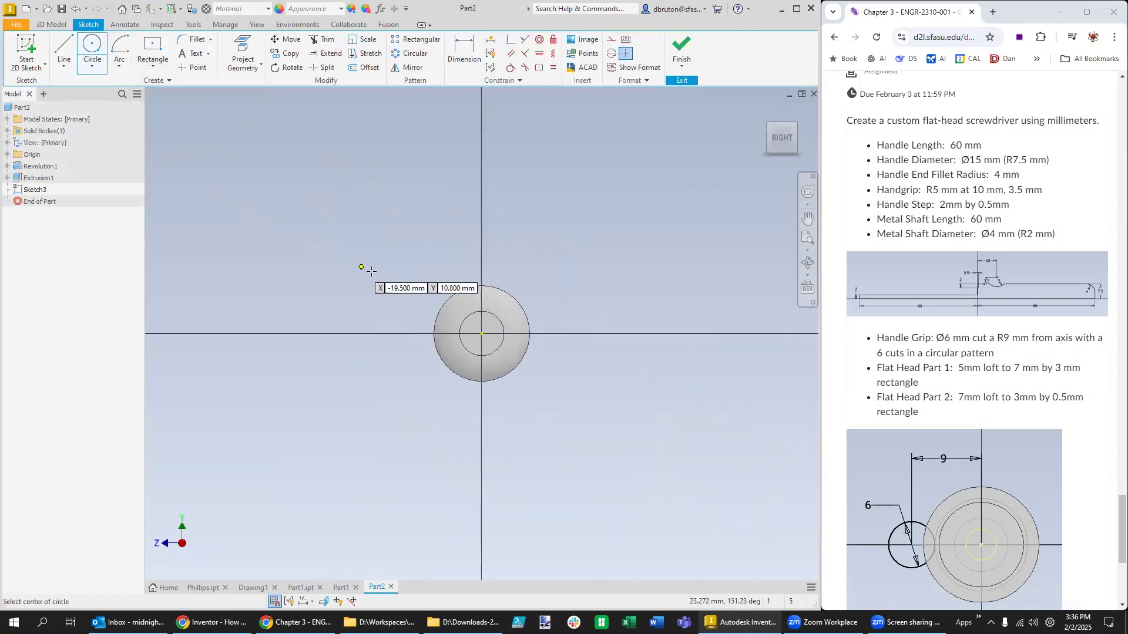
pyautogui.click(384, 275)
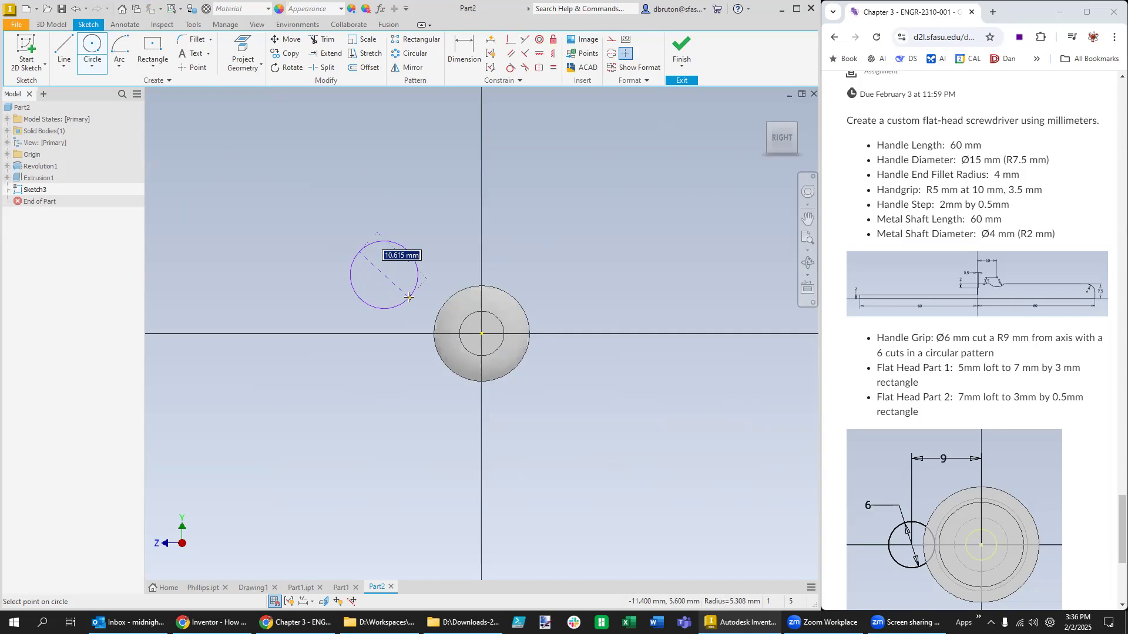
pyautogui.write('6')
pyautogui.press('Return')
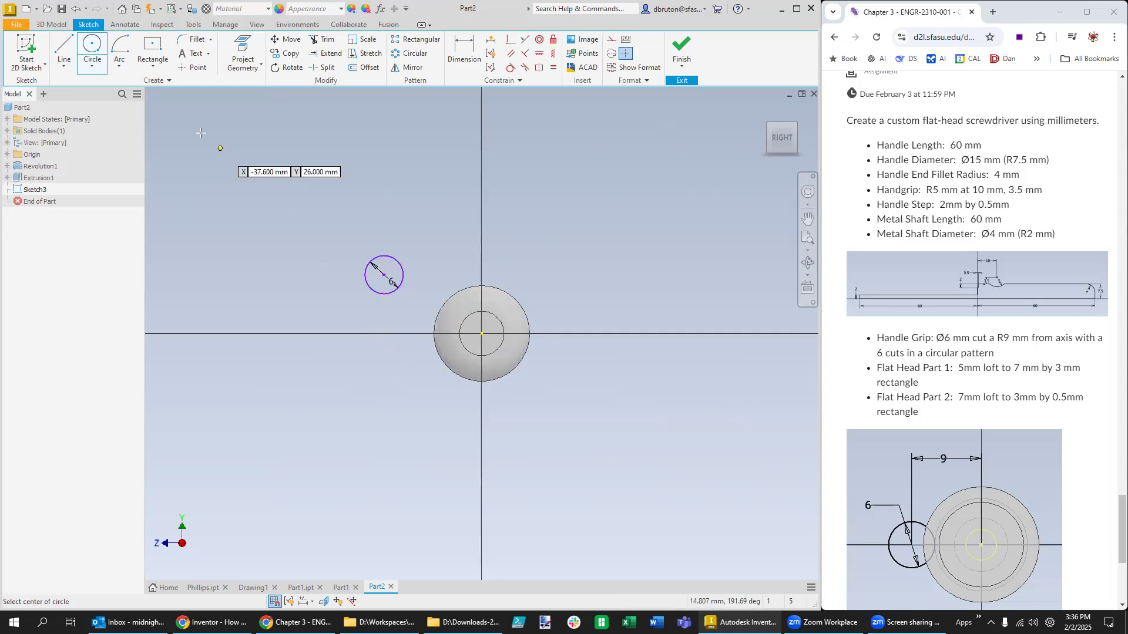
pyautogui.click(465, 53)
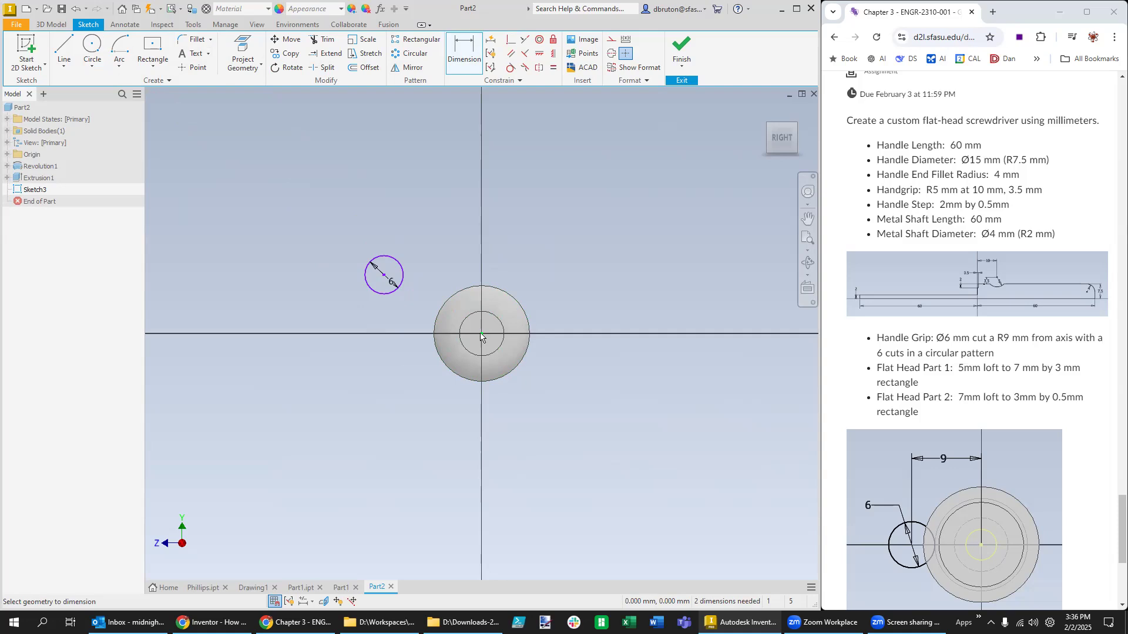
pyautogui.press('Escape')
pyautogui.click(64, 50)
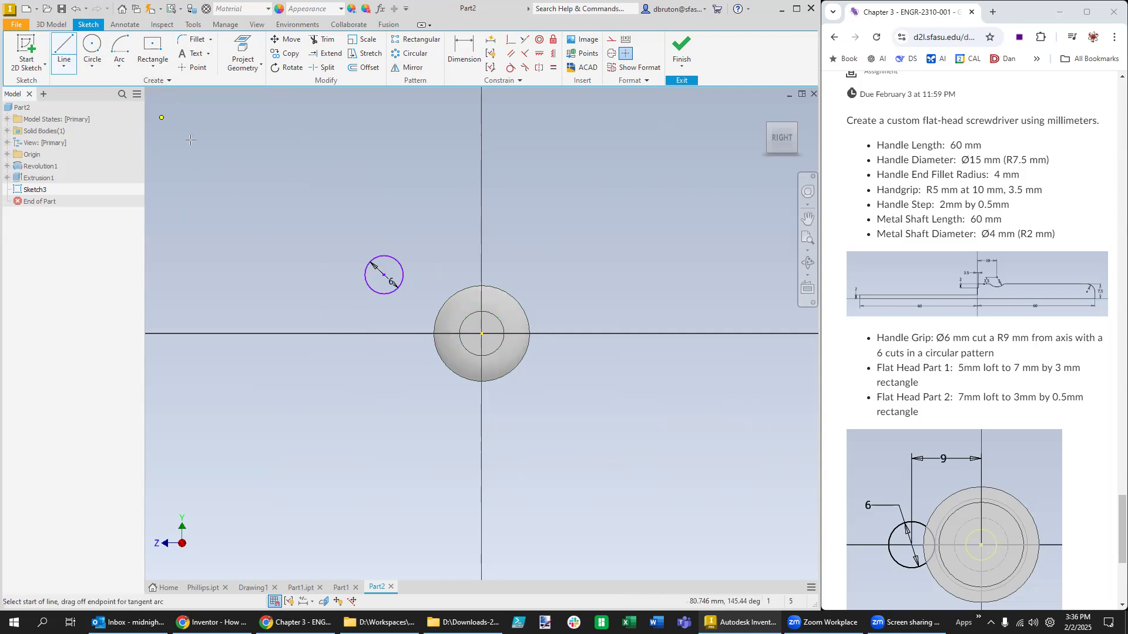
pyautogui.click(482, 333)
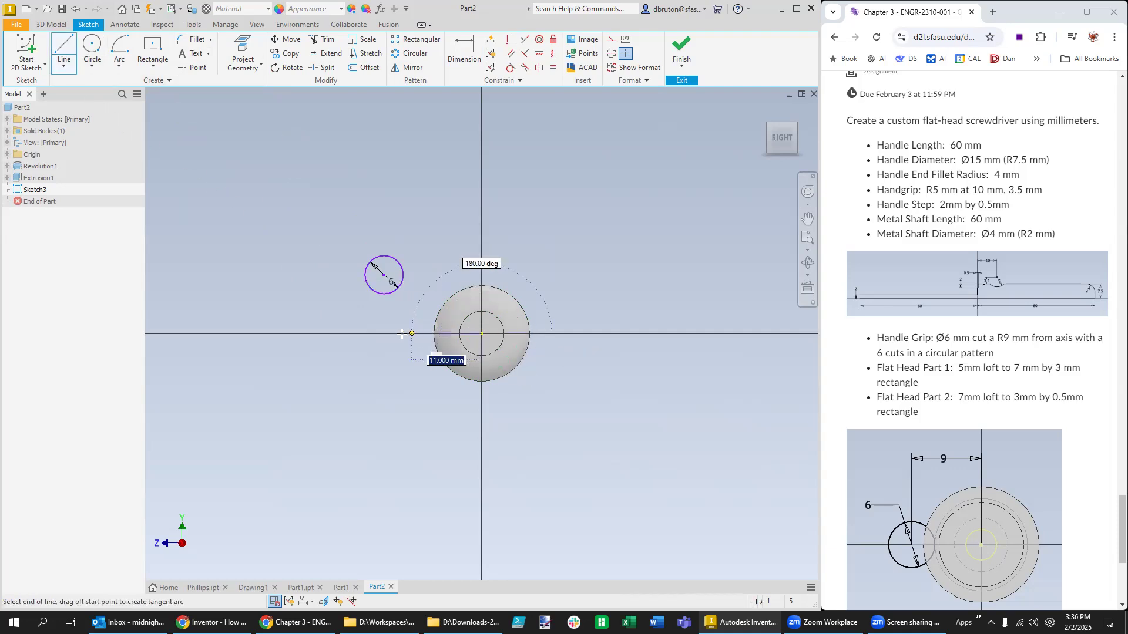
pyautogui.press('Escape')
# Step: Draw a 9 mm horizontal line from the handle's centre outward to the left, past the handle's edge
pyautogui.click(66, 52)
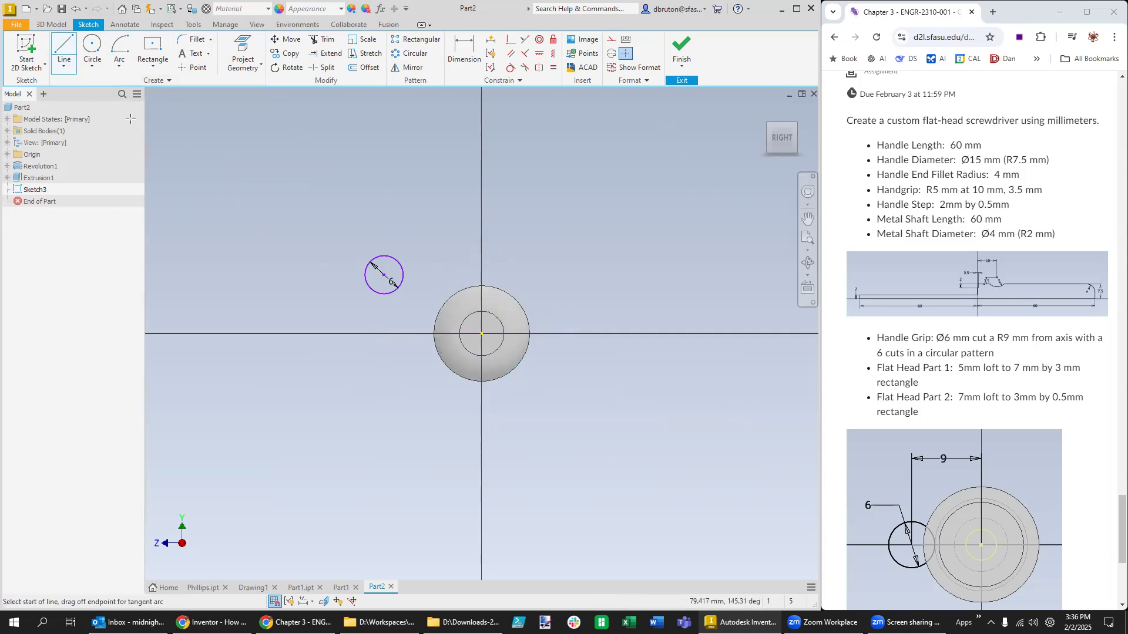
pyautogui.click(482, 333)
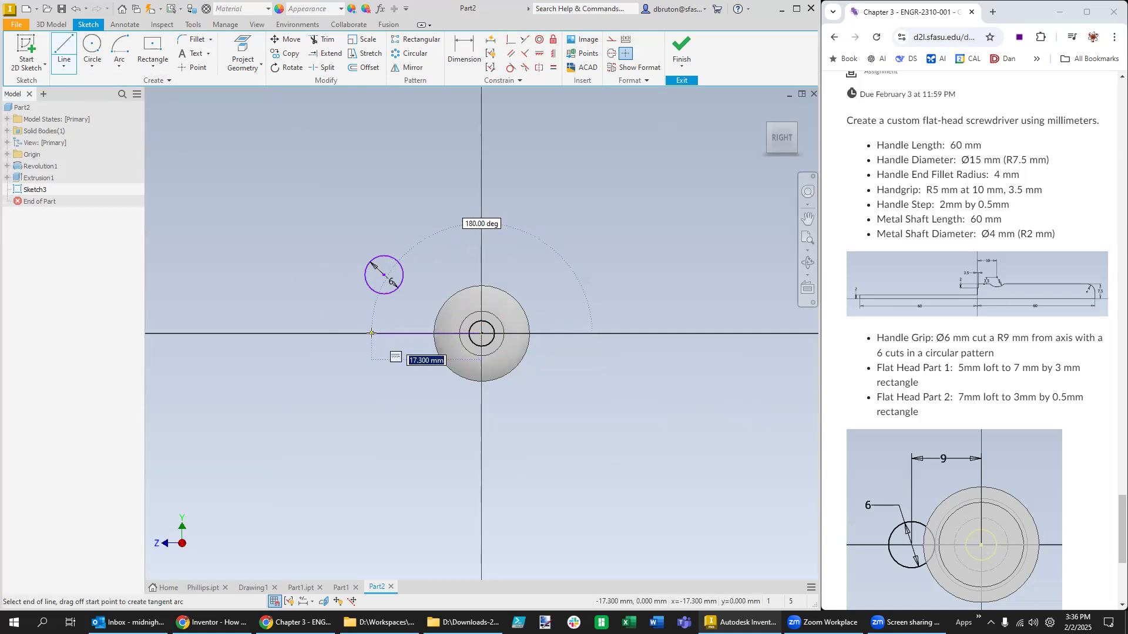
pyautogui.write('9')
pyautogui.press('Return')
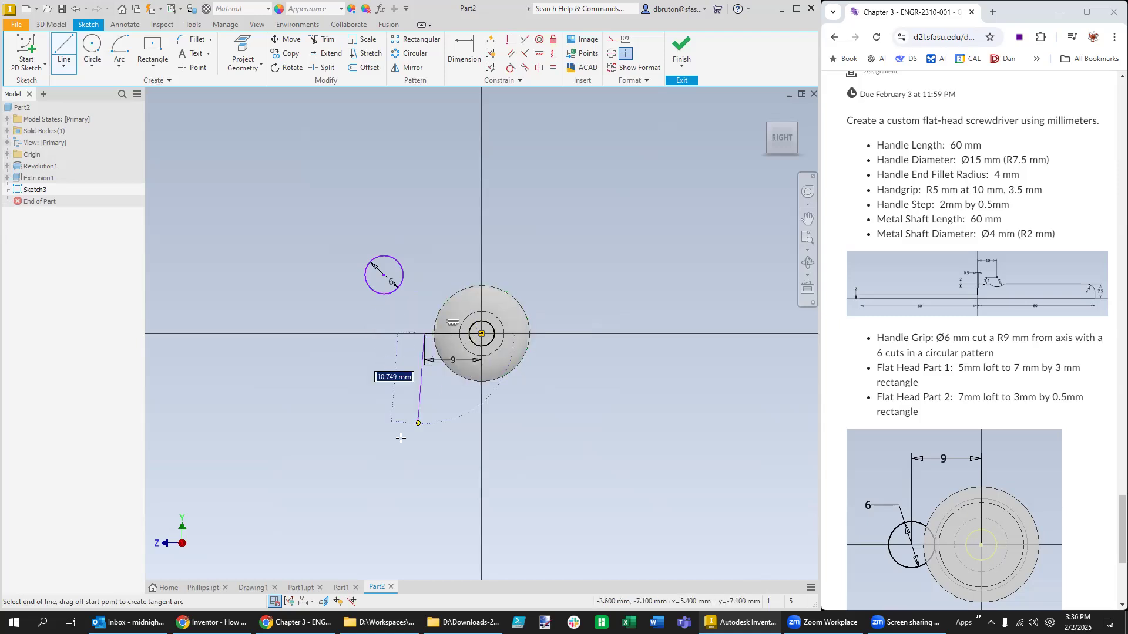
pyautogui.press('Escape')
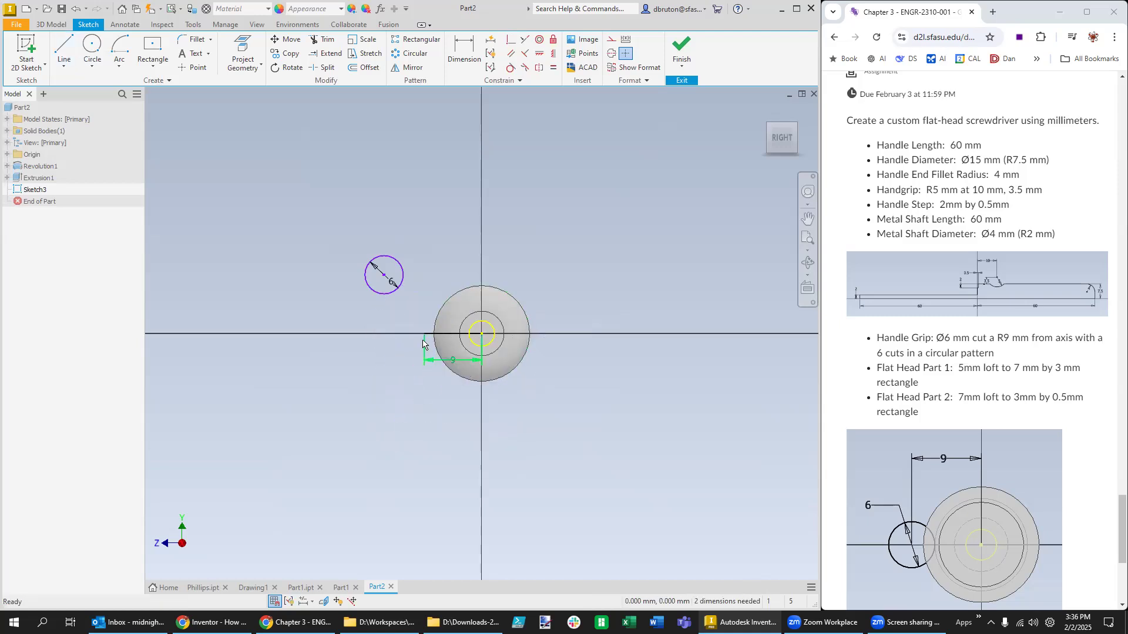
# Step: Convert the 9 mm line to construction geometry and constrain the 6 mm circle's centre to its outer endpoint
pyautogui.scroll(3, 440, 344)
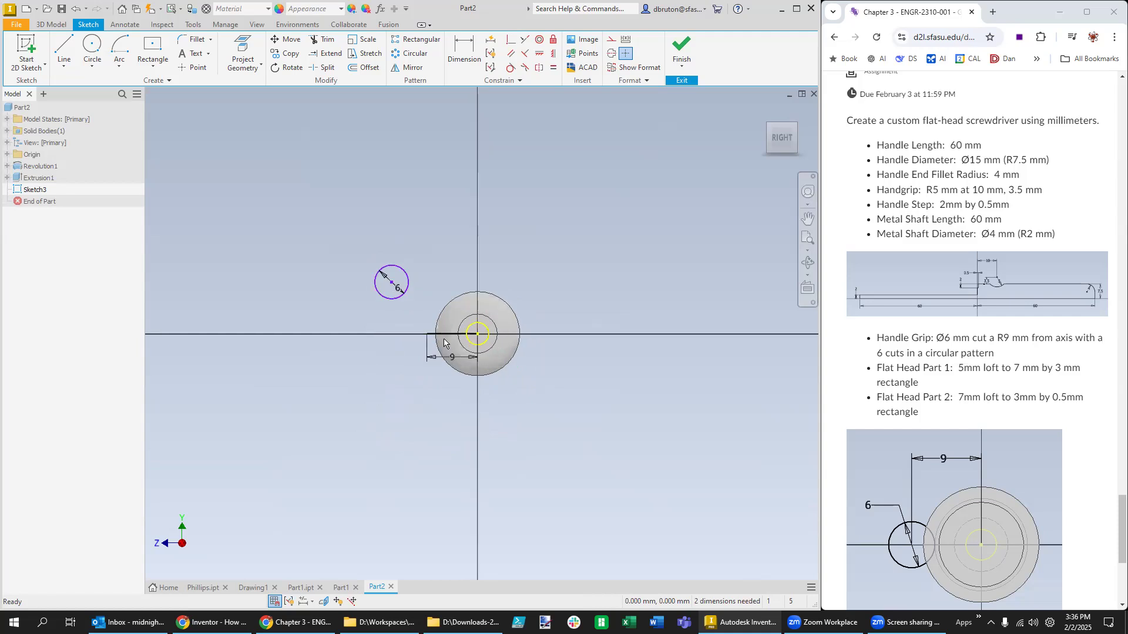
pyautogui.click(417, 328)
pyautogui.click(612, 39)
pyautogui.click(335, 220)
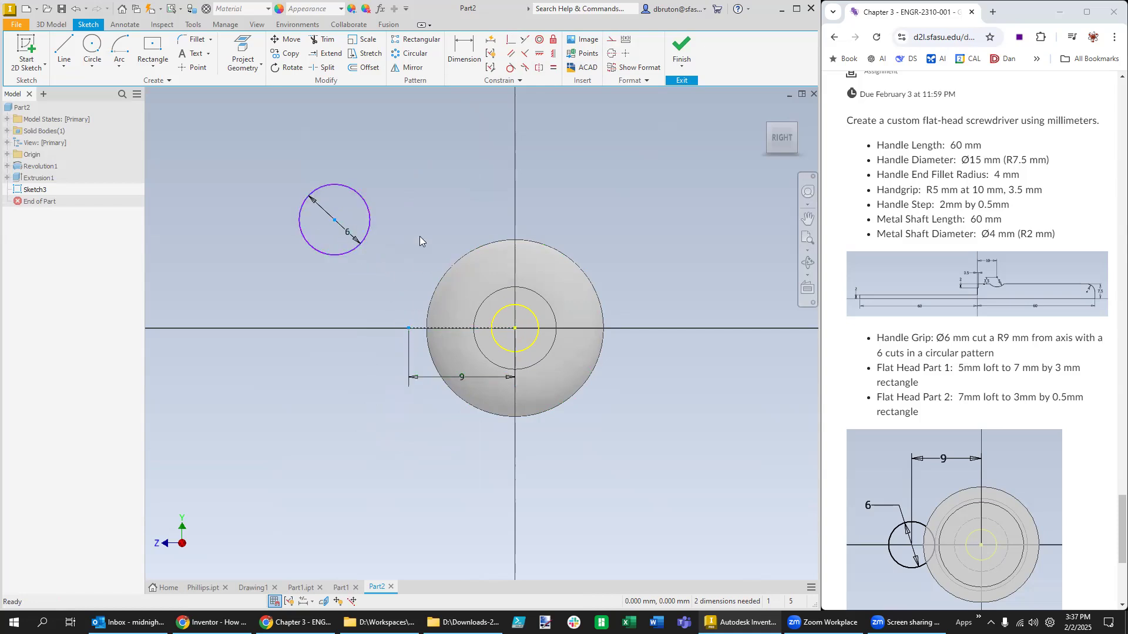
pyautogui.click(511, 38)
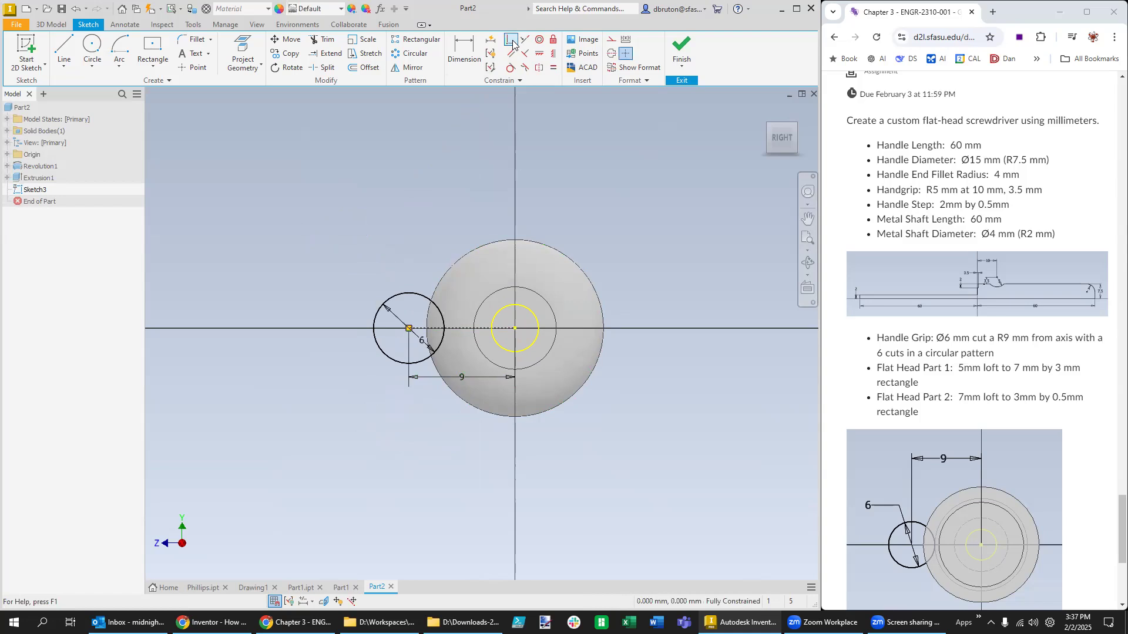
# Step: Extrude the 6 mm circle as a 60 mm cut along the handle toward the shaft
pyautogui.keyDown('shift'); pyautogui.moveTo(370, 485); pyautogui.dragTo(389, 491, button='middle'); pyautogui.keyUp('shift')
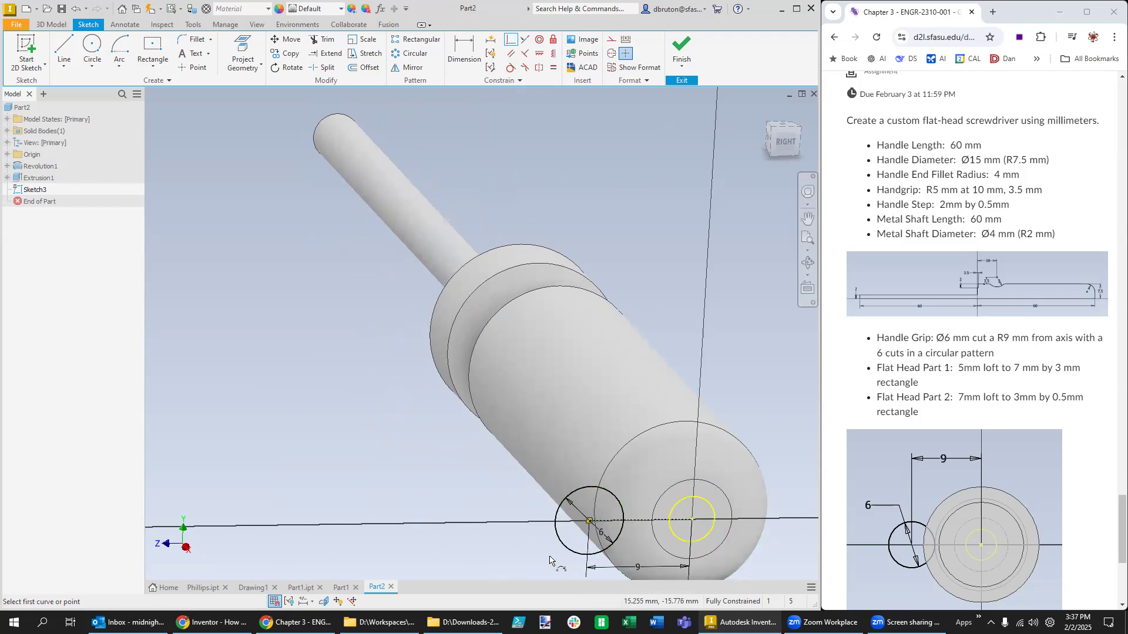
pyautogui.click(58, 27)
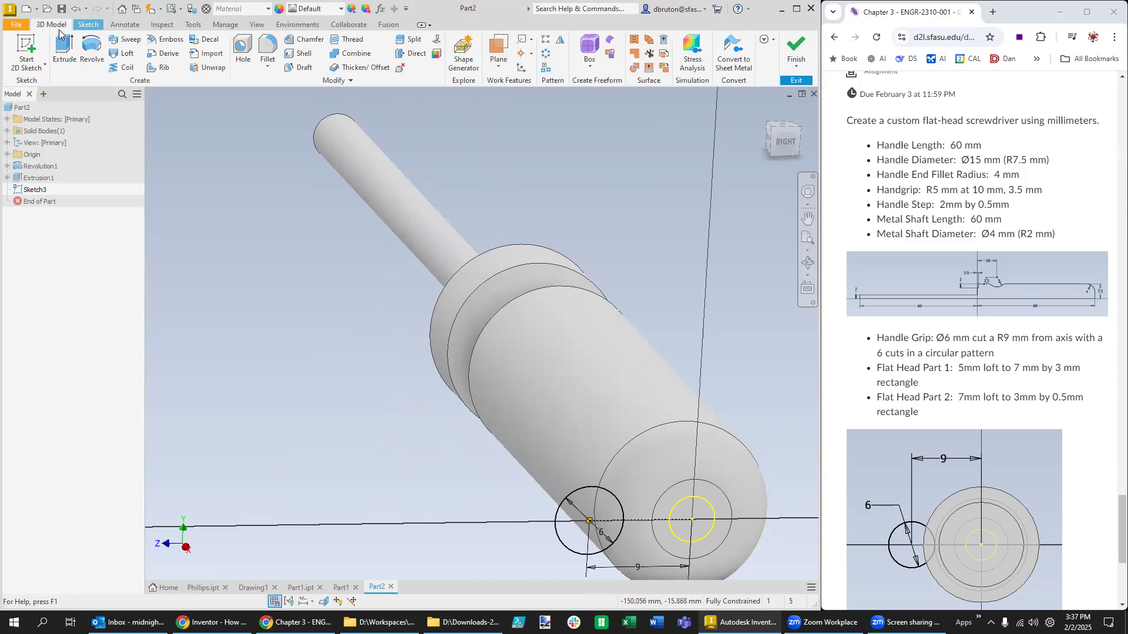
pyautogui.click(64, 50)
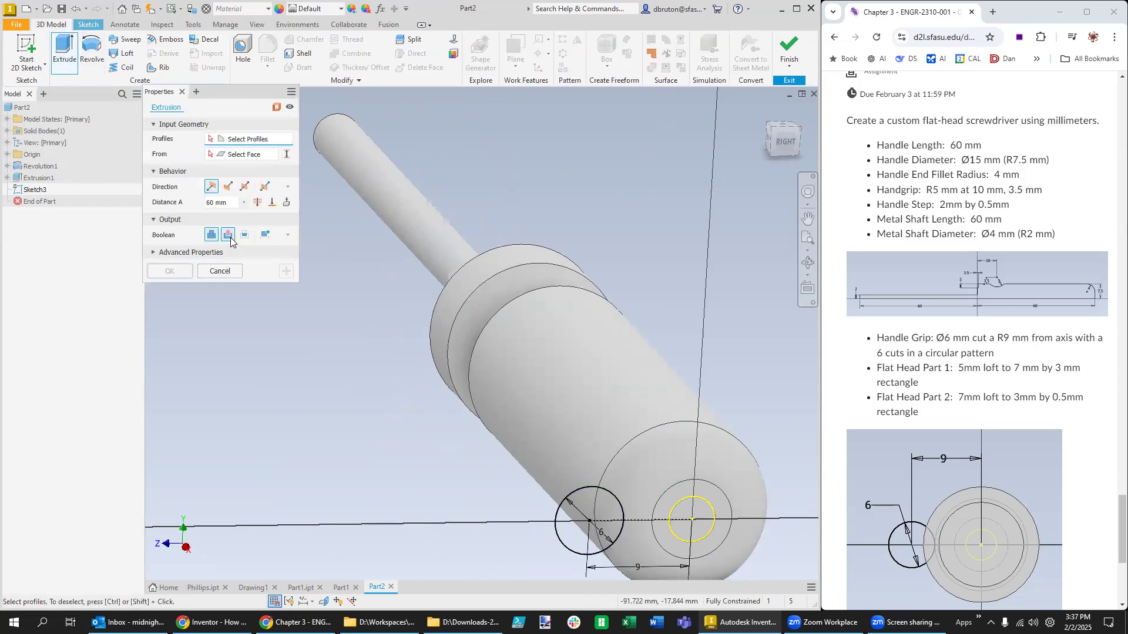
pyautogui.click(229, 237)
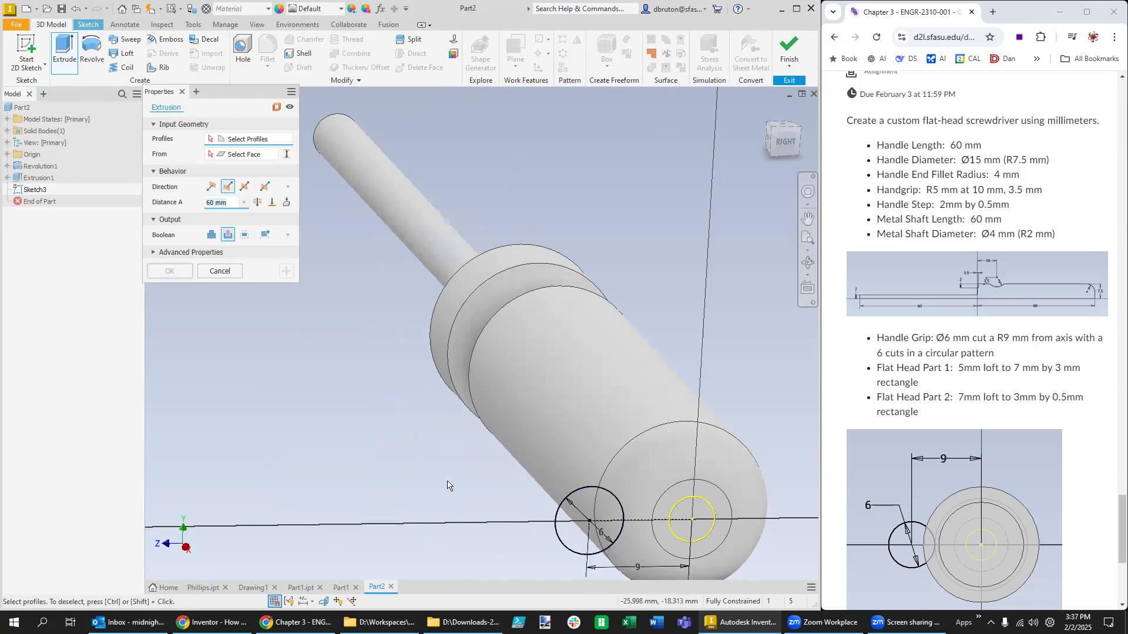
pyautogui.click(575, 520)
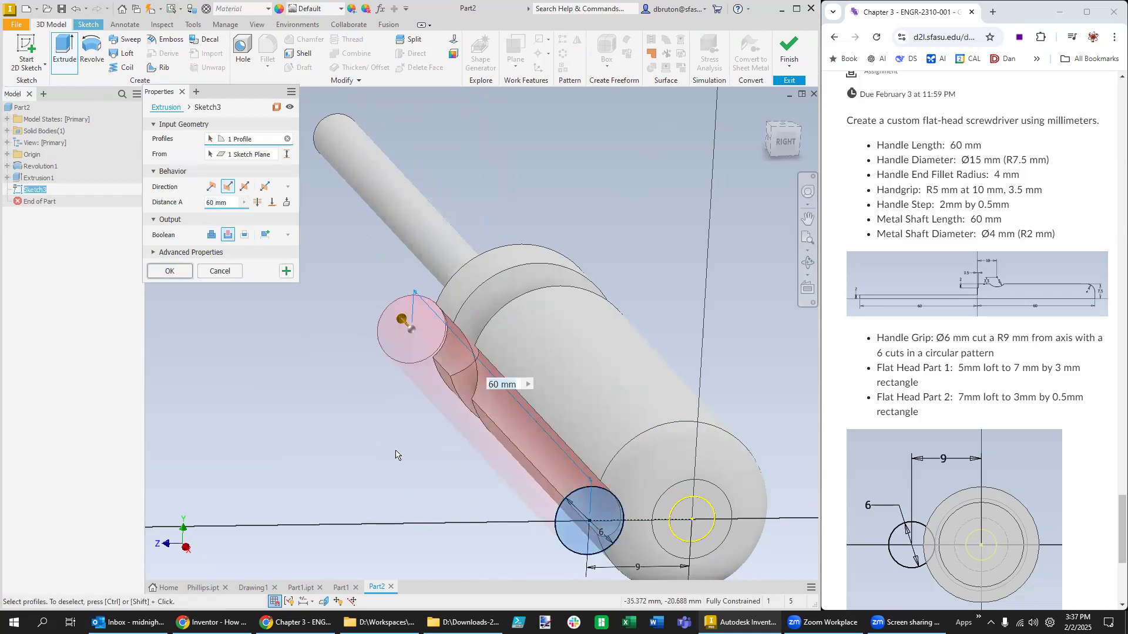
pyautogui.moveTo(354, 455); pyautogui.dragTo(325, 405, button='middle')
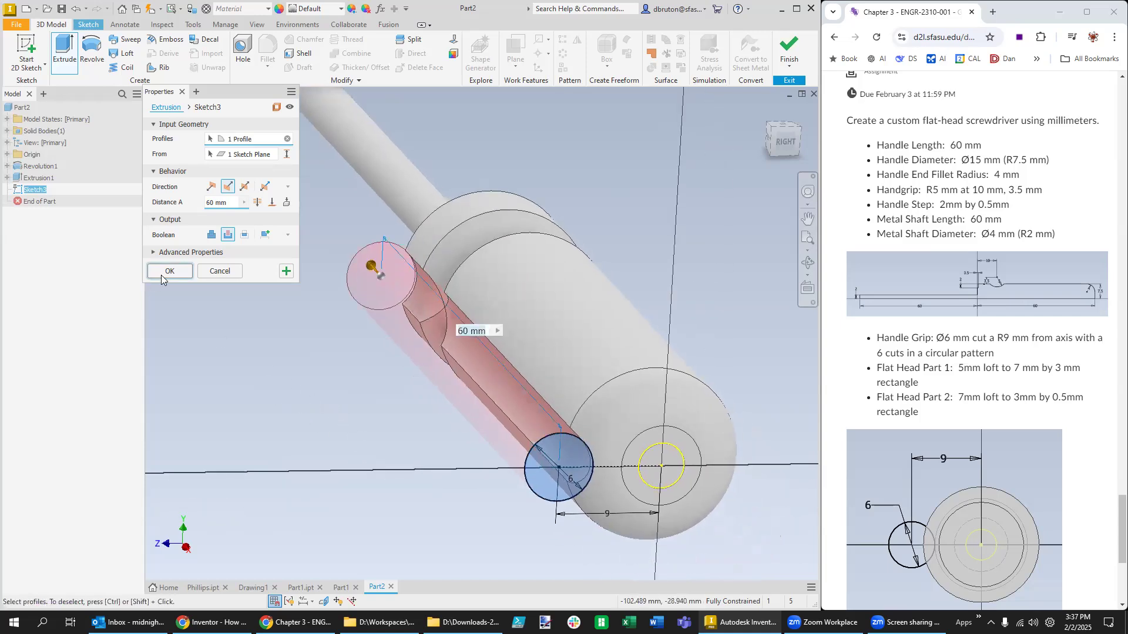
pyautogui.click(161, 275)
# Step: Pattern the grip cut circularly around the handle's axis with 6 occurrences over 360 degrees
pyautogui.moveTo(393, 483); pyautogui.dragTo(328, 468, button='middle')
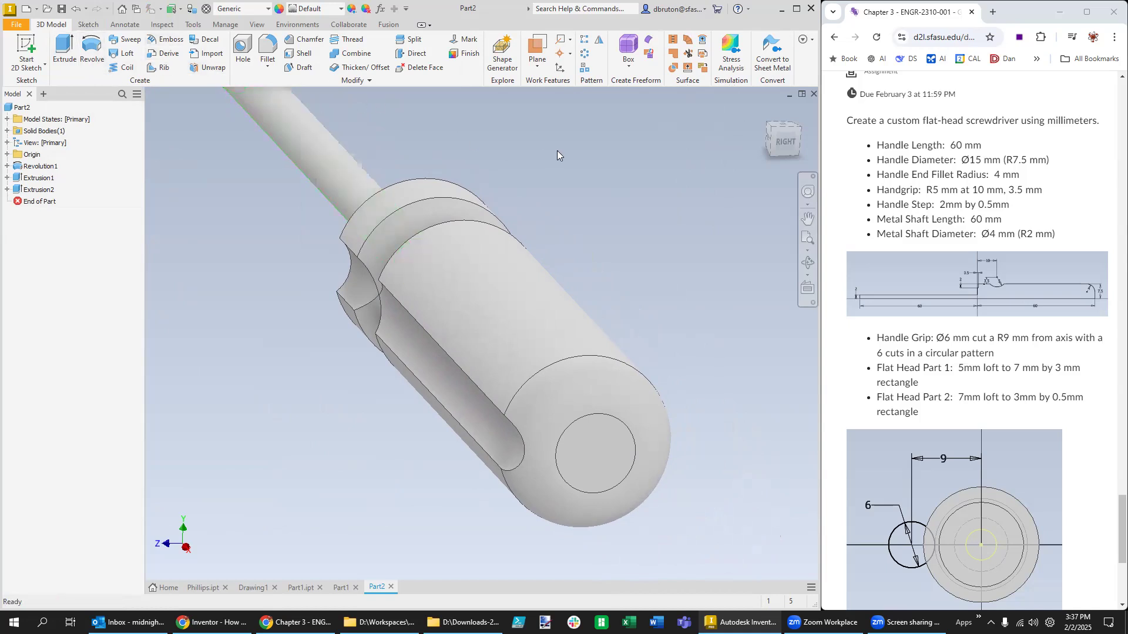
pyautogui.click(586, 54)
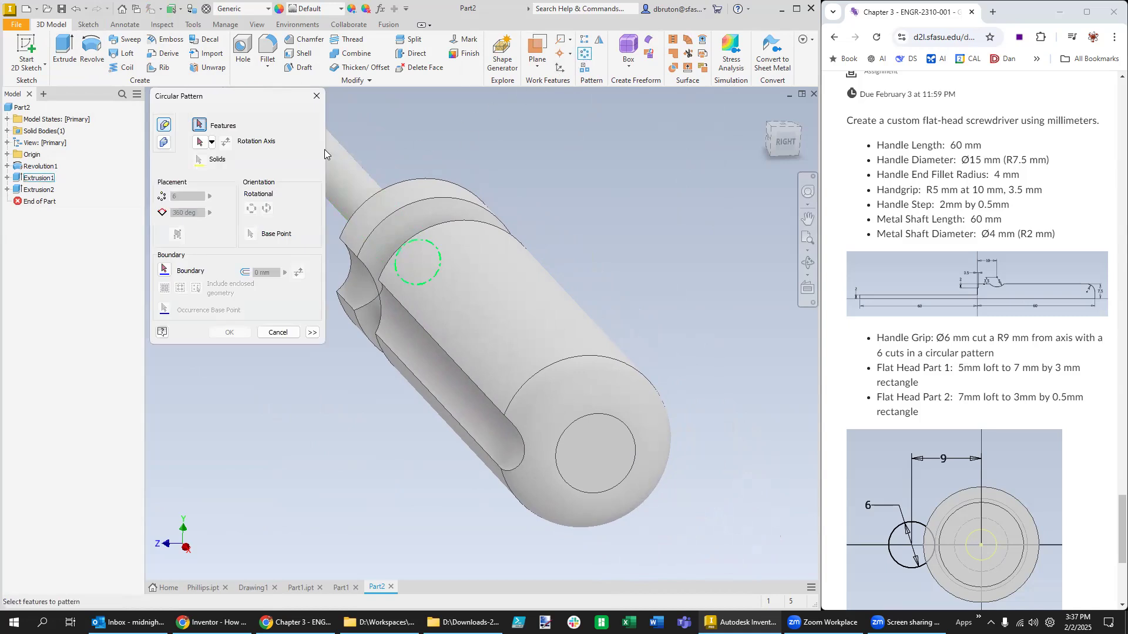
pyautogui.click(32, 190)
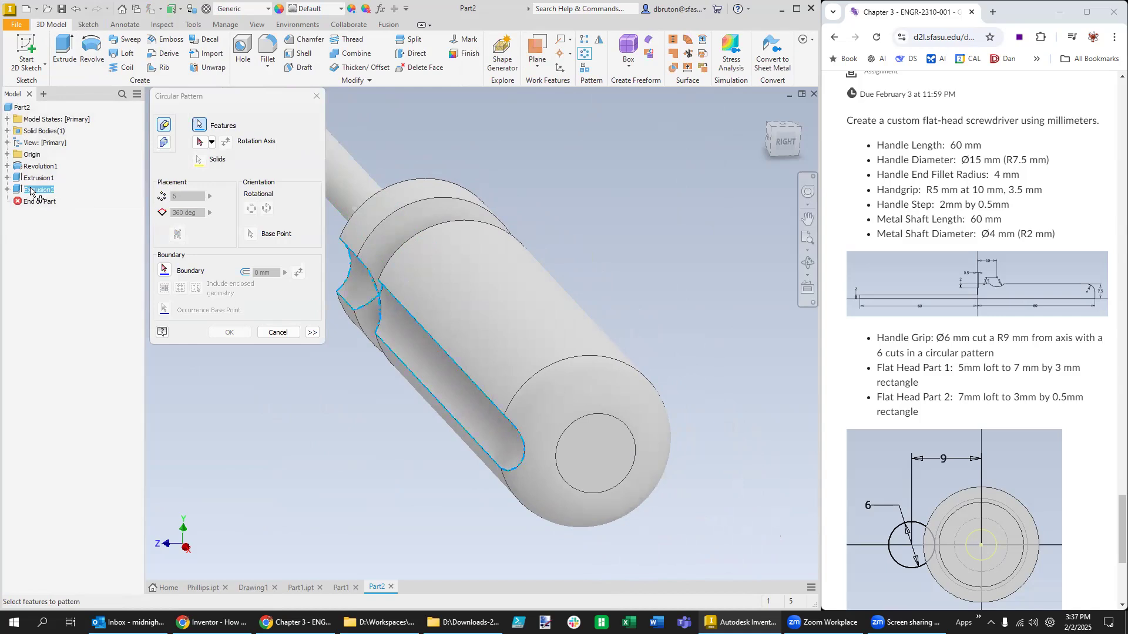
pyautogui.click(199, 143)
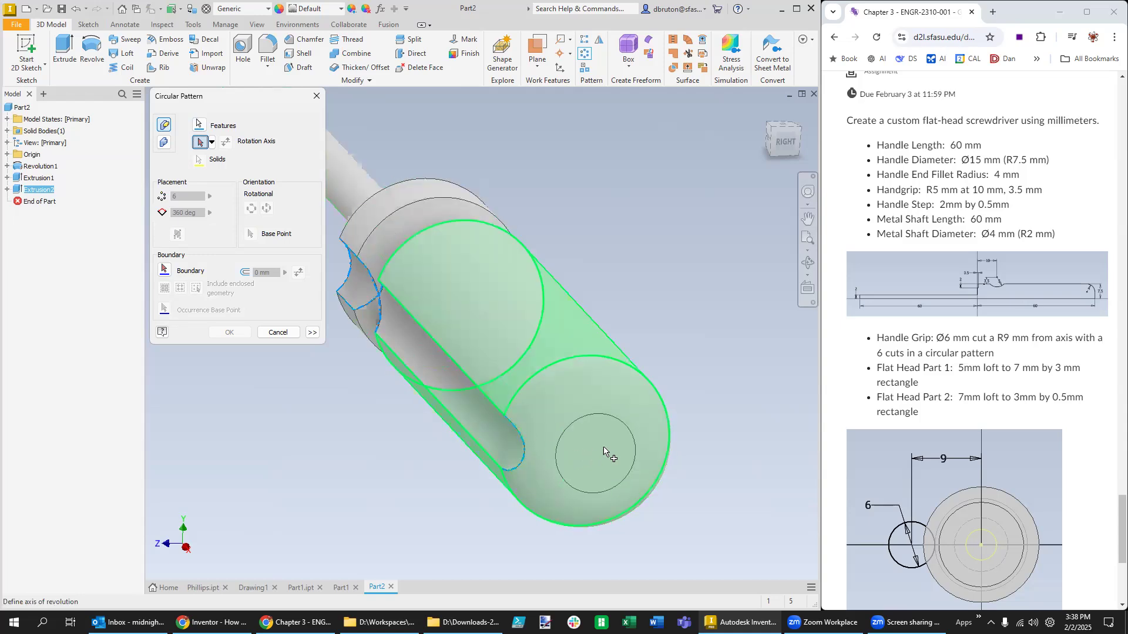
pyautogui.click(620, 423)
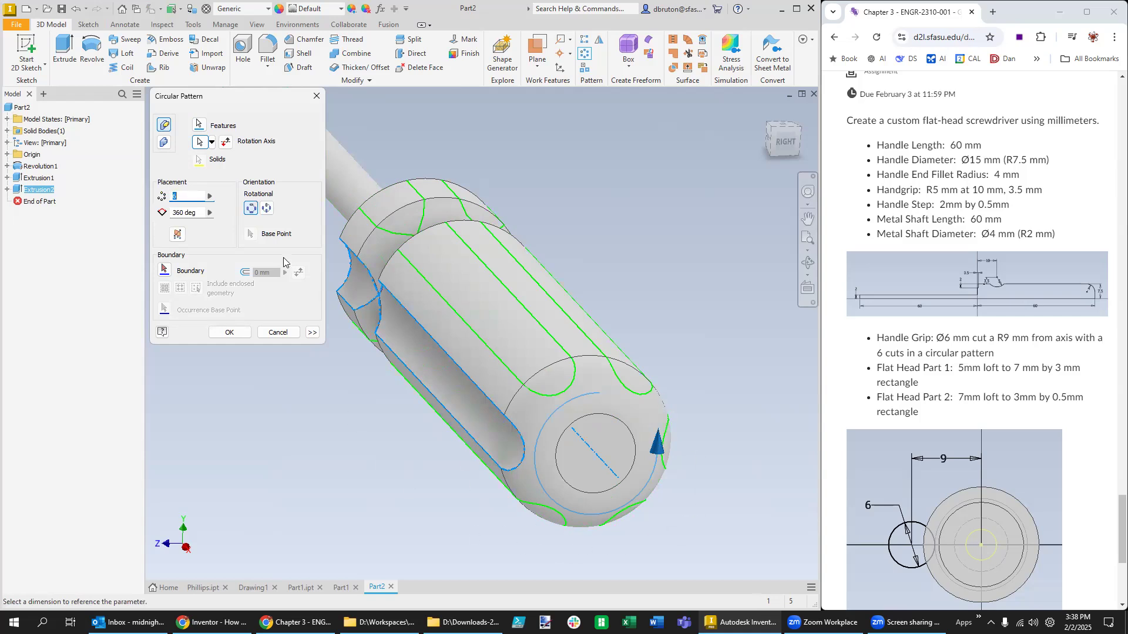
pyautogui.click(238, 331)
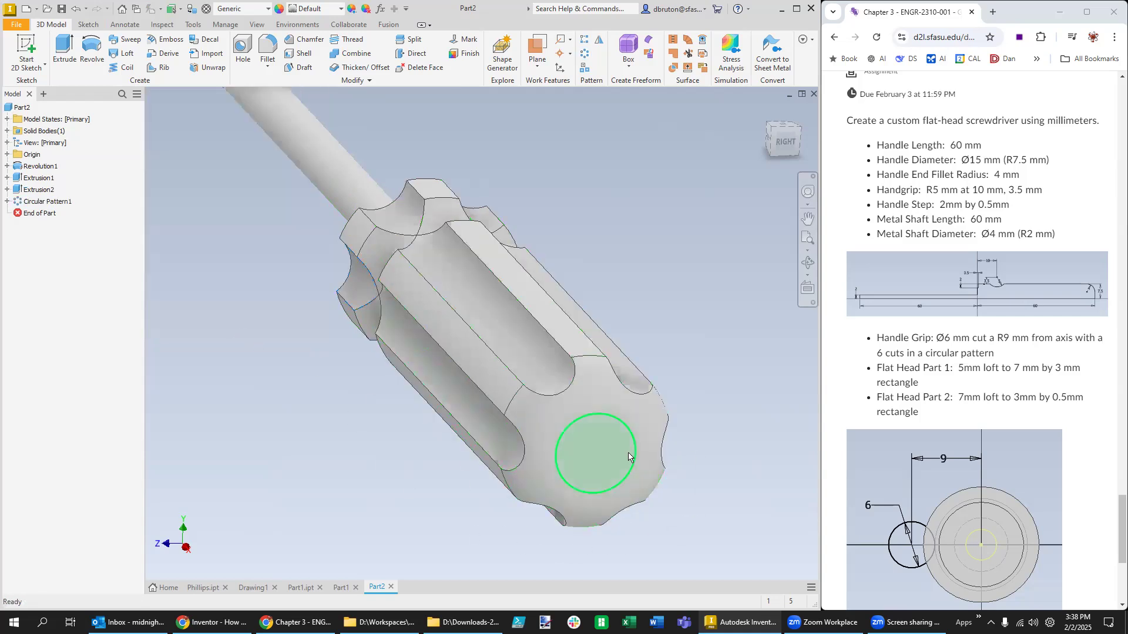
# Step: Check the assignment sheet for the flat-head loft dimensions and the reference picture of the tip
pyautogui.moveTo(690, 498)
pyautogui.keyDown('shift'); pyautogui.mouseDown(button='middle')
pyautogui.moveTo(675, 470)
pyautogui.moveTo(652, 471)
pyautogui.moveTo(679, 511)
pyautogui.moveTo(801, 397)
pyautogui.mouseUp(button='middle'); pyautogui.keyUp('shift')
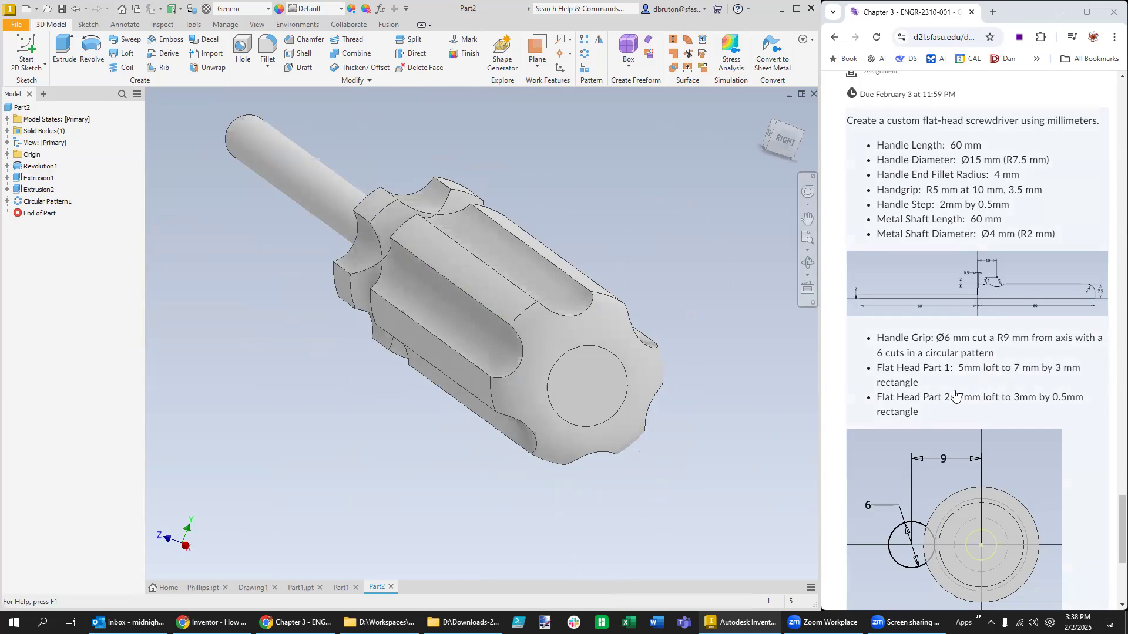
pyautogui.scroll(-3, 938, 398)
pyautogui.scroll(-3, 937, 399)
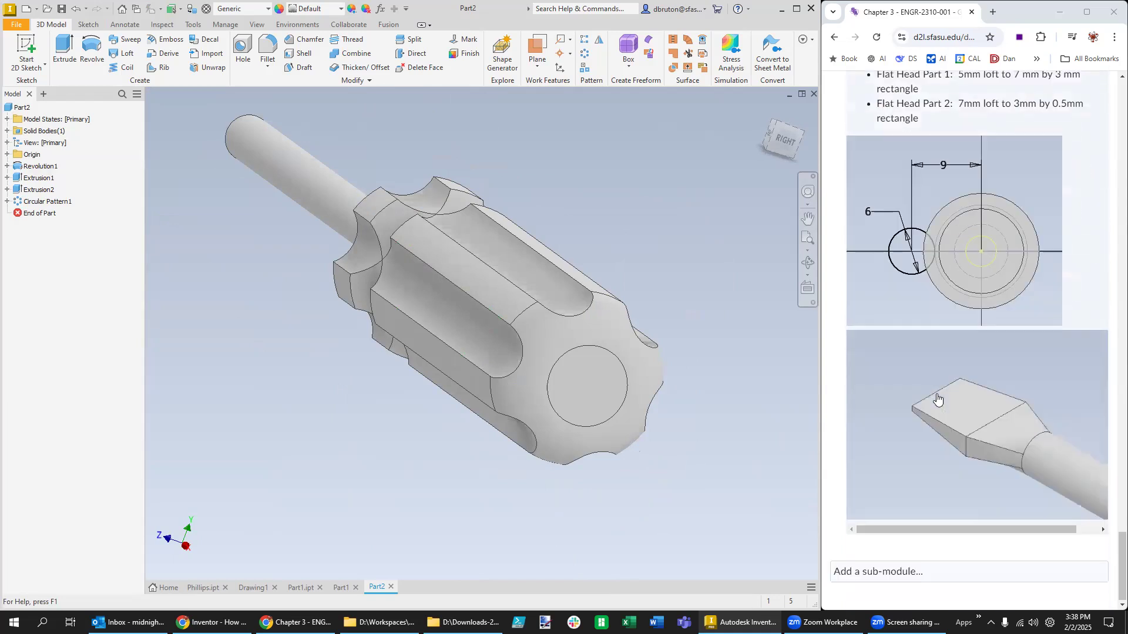
pyautogui.scroll(6, 937, 399)
pyautogui.scroll(-1, 937, 398)
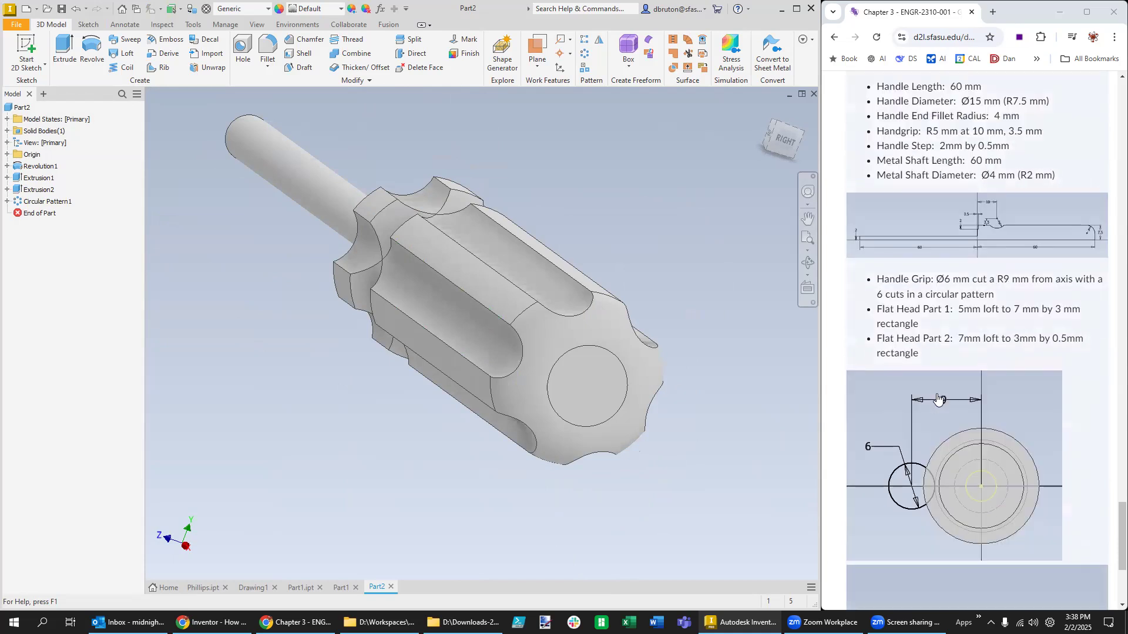
pyautogui.scroll(-3, 919, 495)
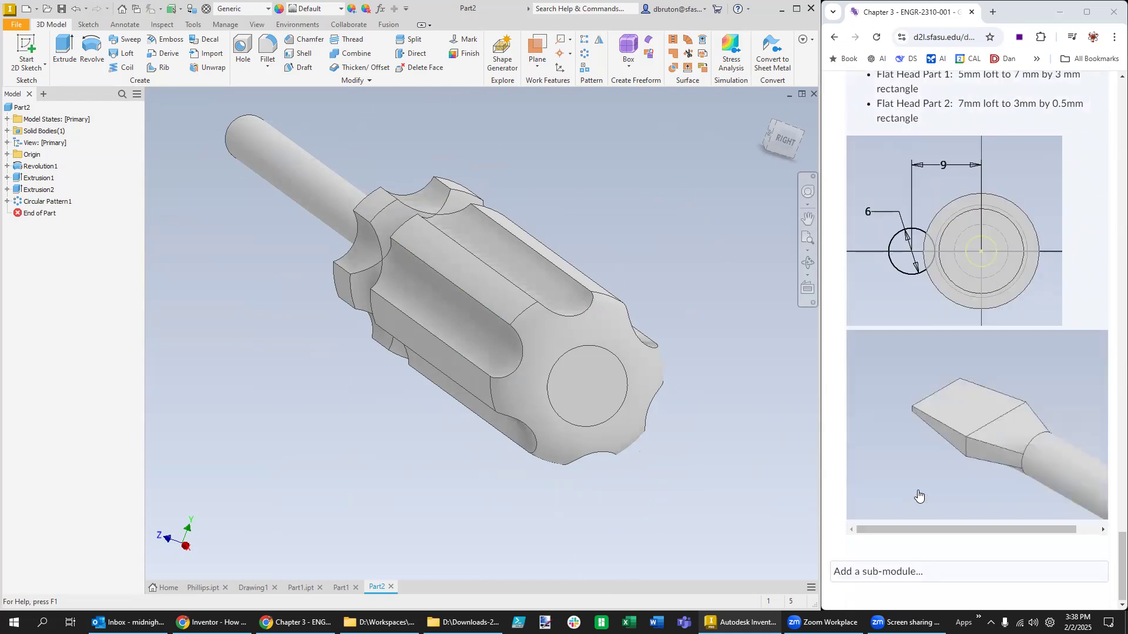
pyautogui.scroll(2, 921, 500)
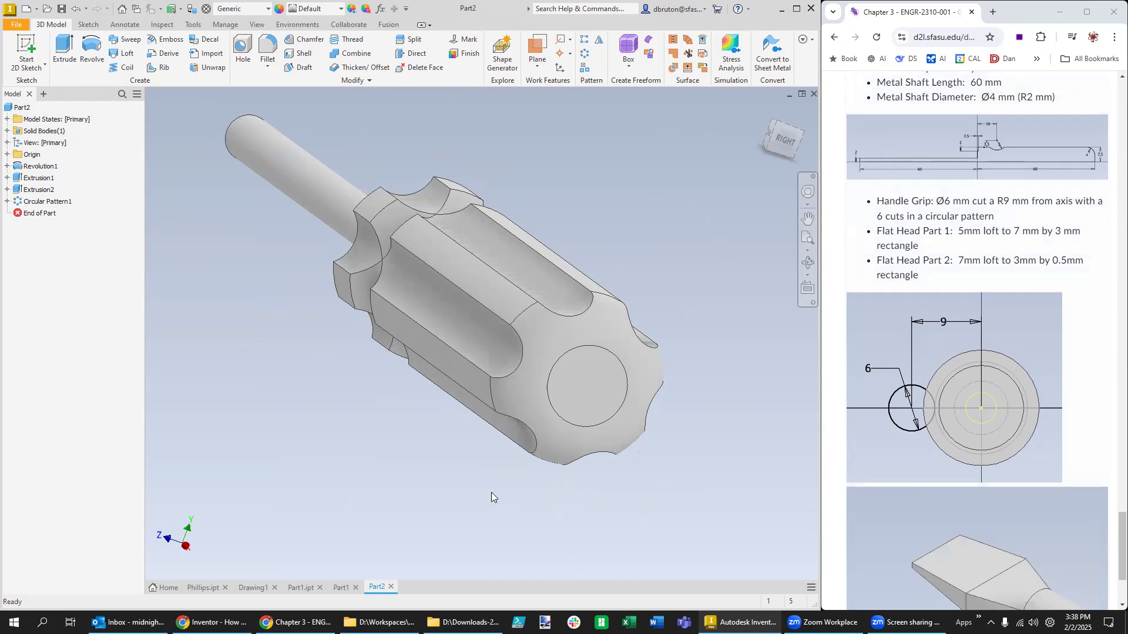
# Step: Create a work plane offset 5 mm outward from the circular end face of the metal shaft
pyautogui.moveTo(303, 376)
pyautogui.keyDown('shift'); pyautogui.mouseDown(button='middle')
pyautogui.moveTo(305, 410)
pyautogui.moveTo(358, 476)
pyautogui.moveTo(374, 522)
pyautogui.moveTo(352, 440)
pyautogui.moveTo(314, 383)
pyautogui.mouseUp(button='middle'); pyautogui.keyUp('shift')
pyautogui.click(343, 292)
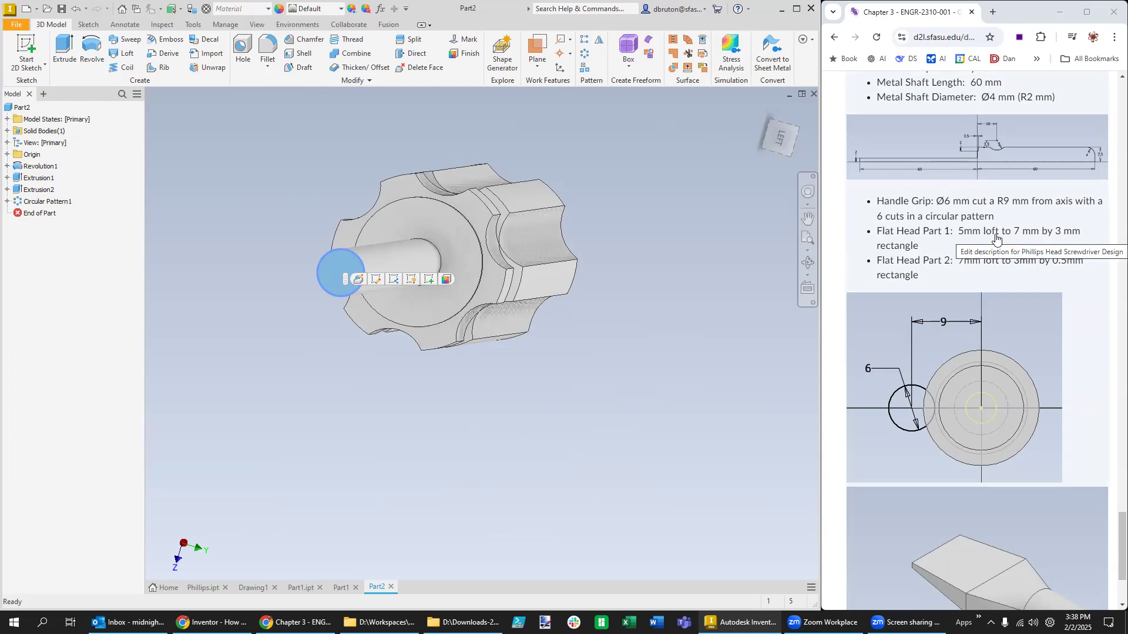
pyautogui.click(537, 65)
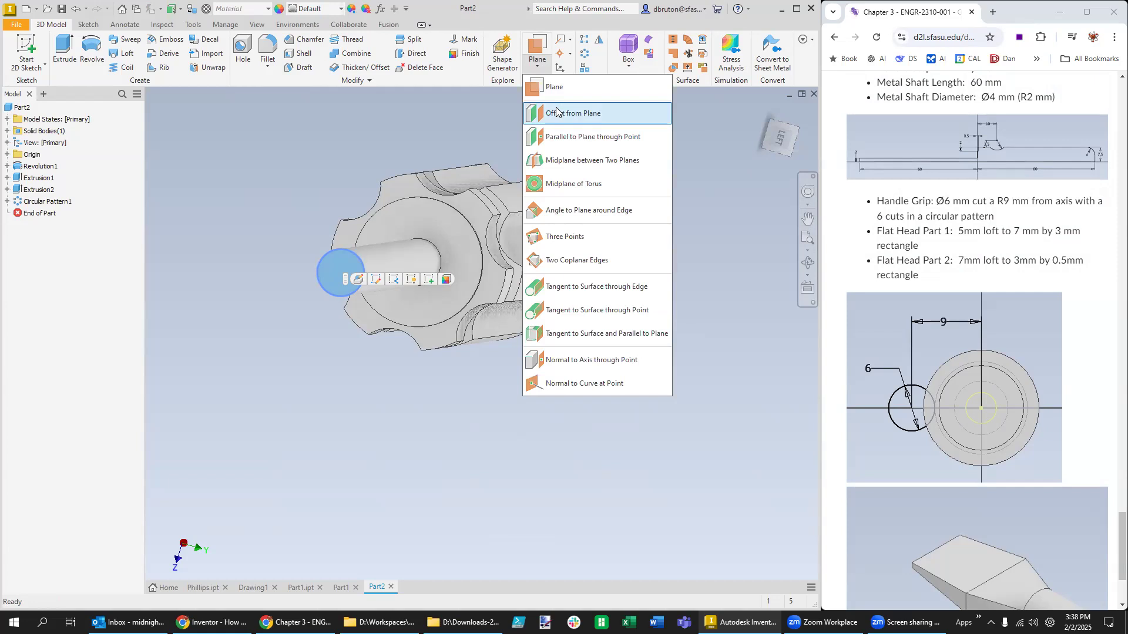
pyautogui.click(556, 113)
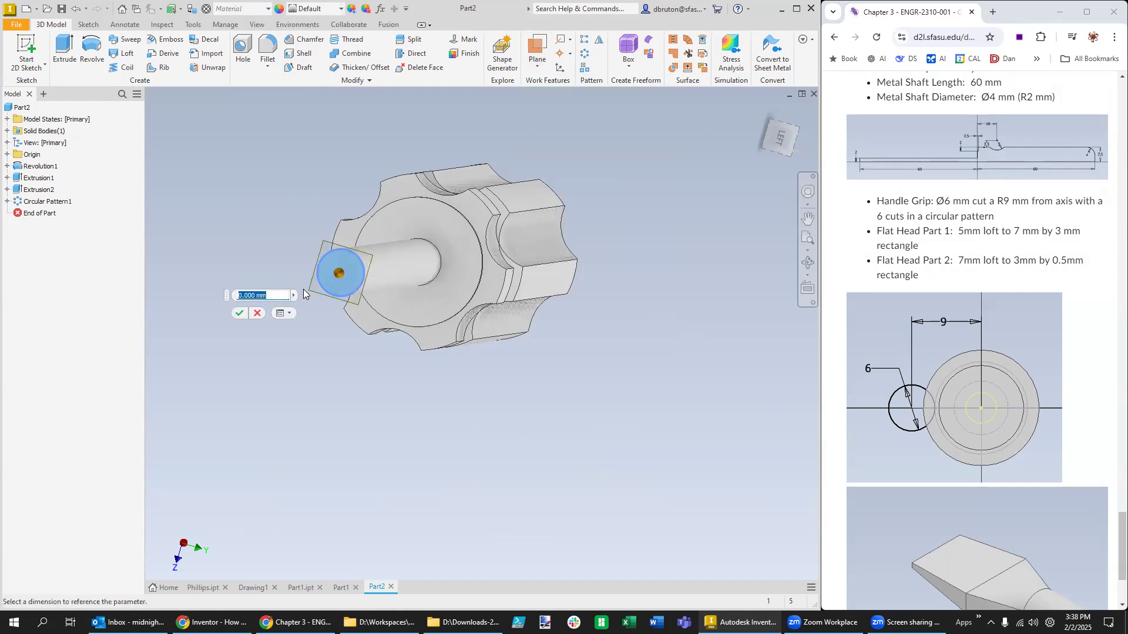
pyautogui.moveTo(337, 276); pyautogui.dragTo(248, 303)
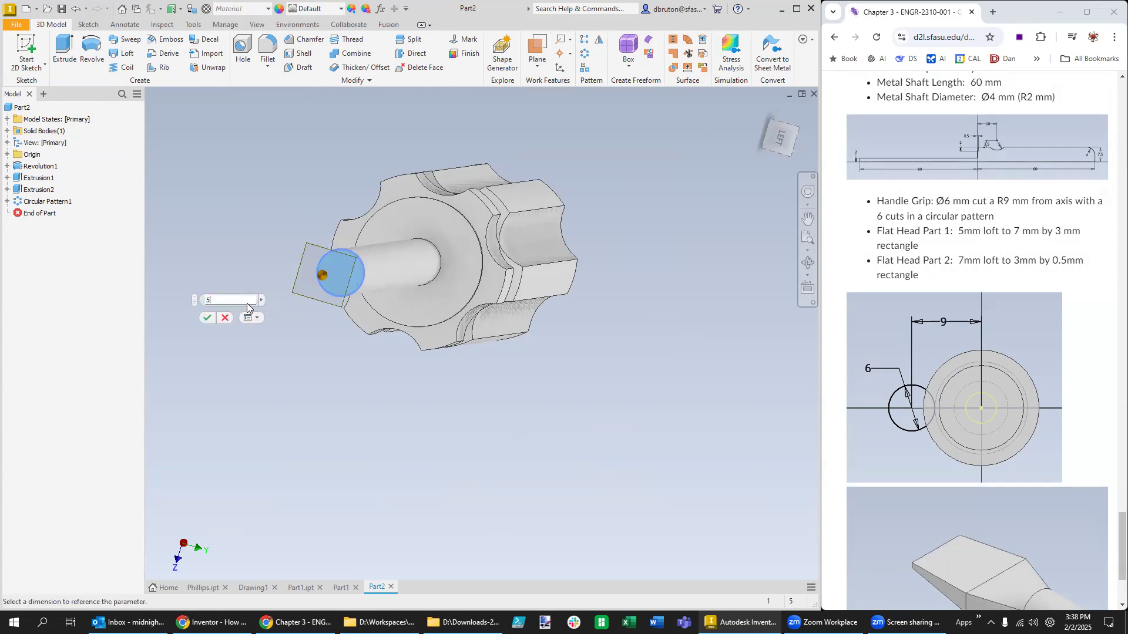
pyautogui.press('Return')
# Step: Start a 2D sketch on the offset work plane beyond the shaft's end
pyautogui.moveTo(500, 418); pyautogui.dragTo(494, 429, button='middle')
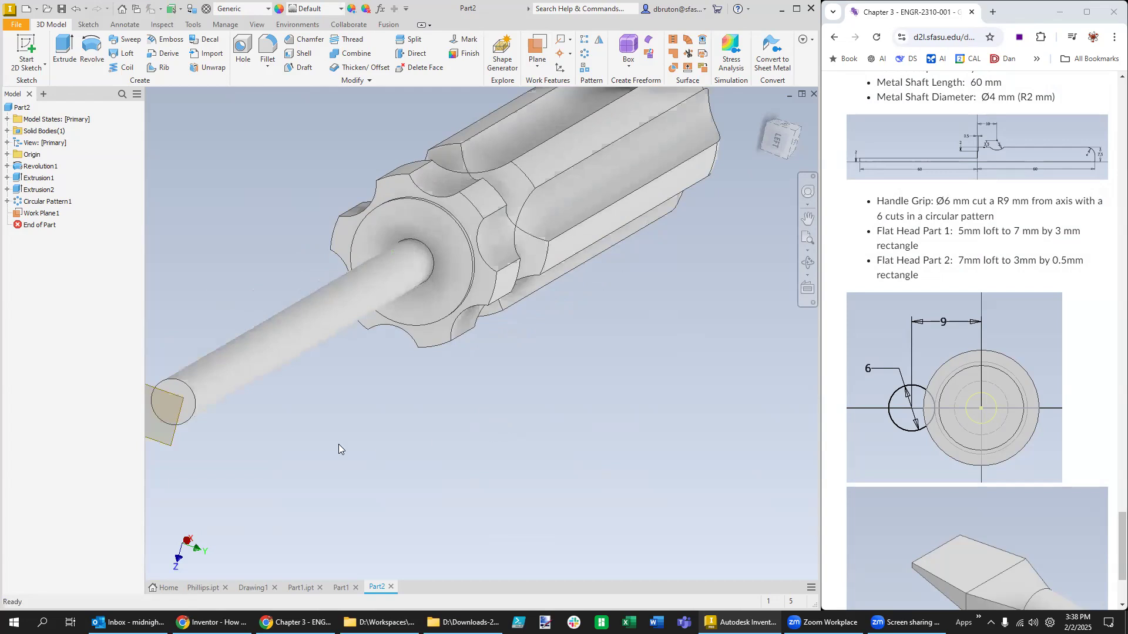
pyautogui.moveTo(242, 440)
pyautogui.mouseDown(button='middle')
pyautogui.moveTo(442, 360)
pyautogui.moveTo(481, 365)
pyautogui.moveTo(416, 400)
pyautogui.mouseUp(button='middle')
pyautogui.moveTo(341, 493); pyautogui.dragTo(488, 366, button='middle')
pyautogui.scroll(1, 458, 393)
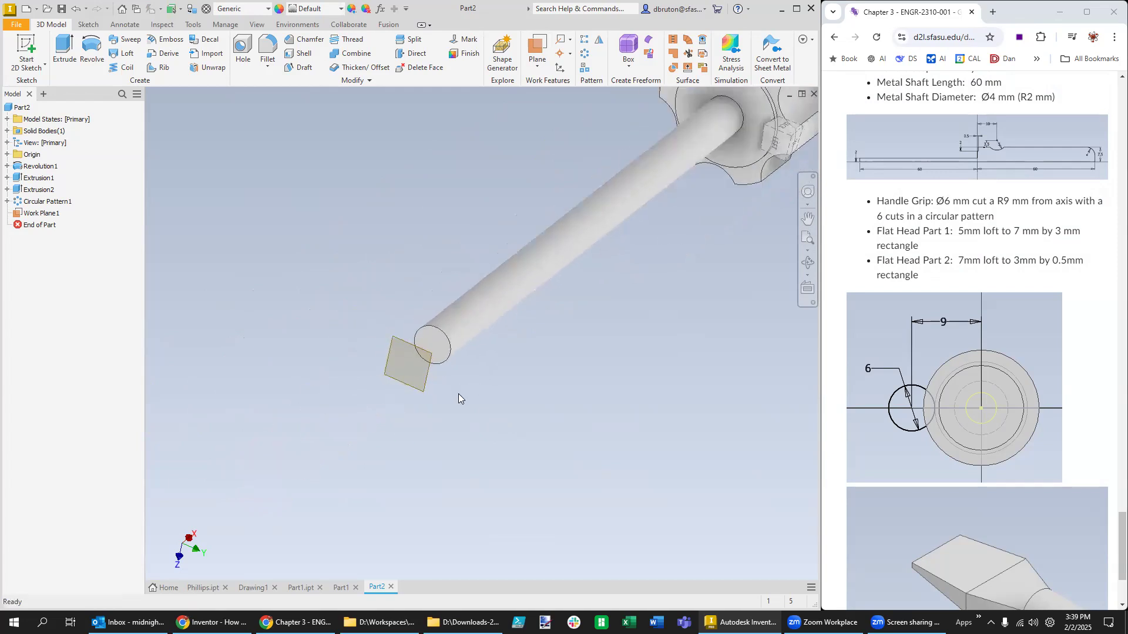
pyautogui.scroll(-3, 455, 396)
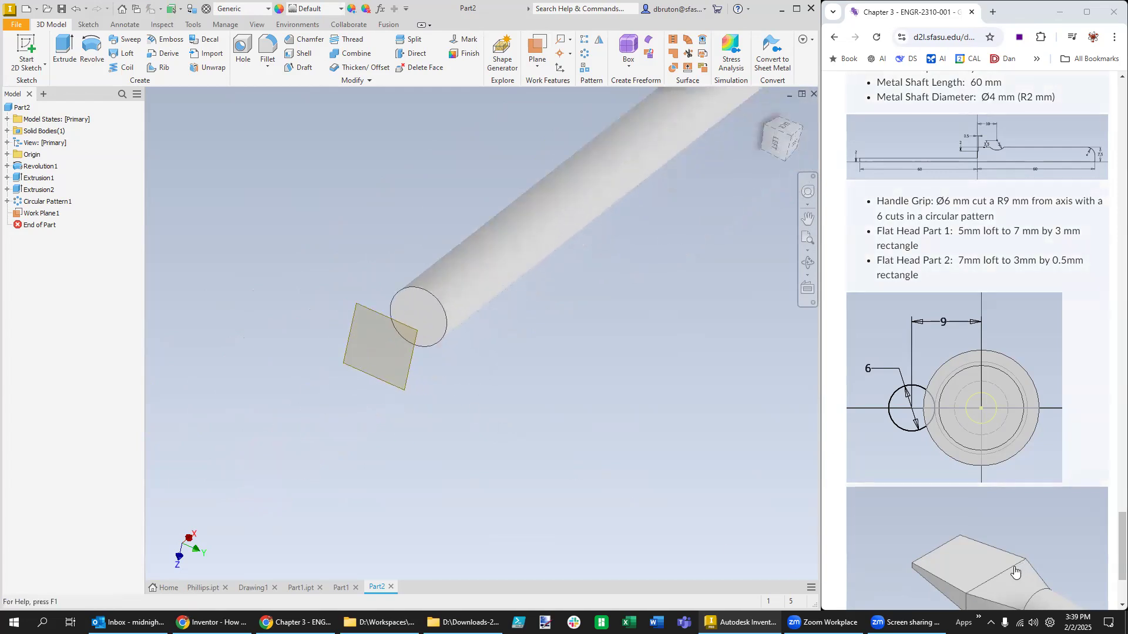
pyautogui.scroll(-1, 1008, 580)
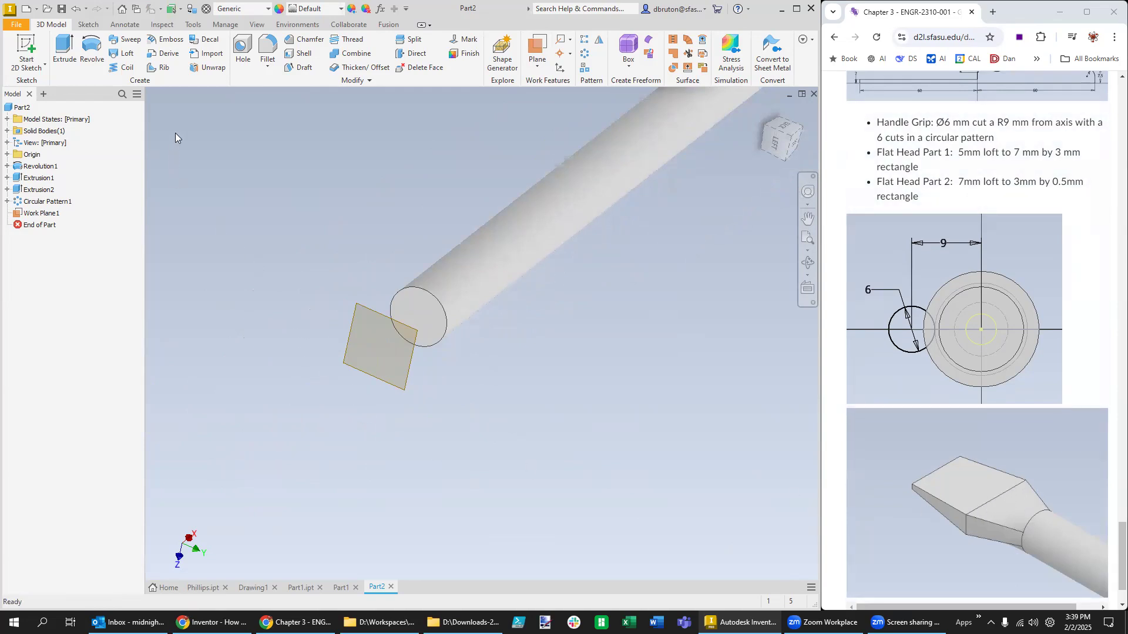
pyautogui.click(375, 322)
pyautogui.rightClick(403, 383)
pyautogui.click(404, 414)
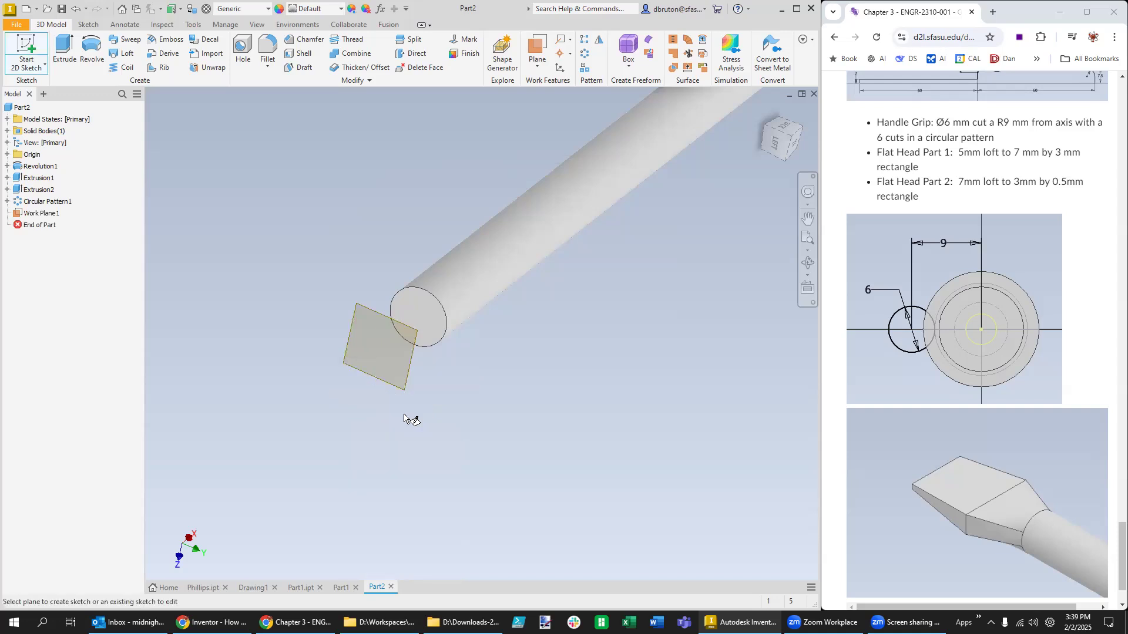
pyautogui.click(402, 383)
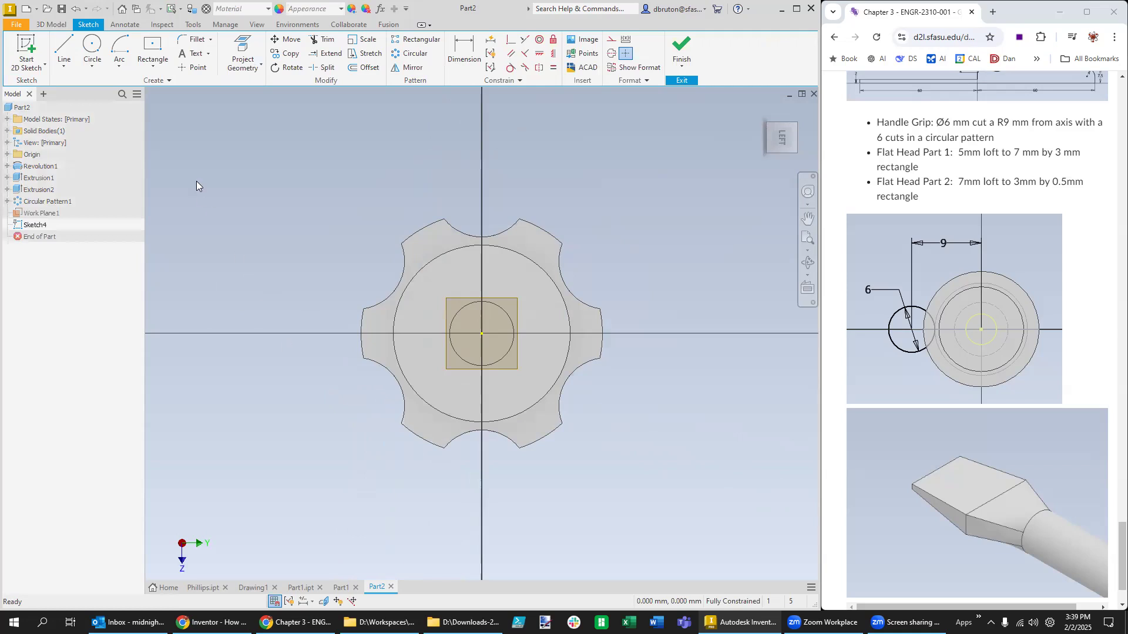
# Step: Draw a wide, low two-point centre rectangle centred on the shaft axis, extending past the shaft's circle on both sides
pyautogui.click(153, 47)
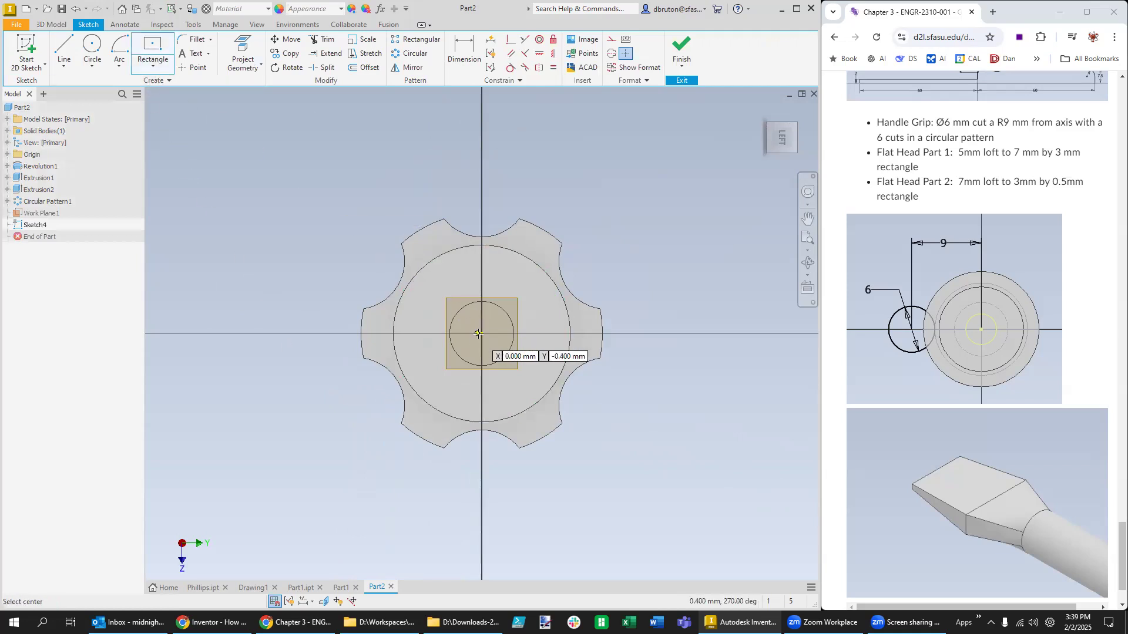
pyautogui.click(156, 67)
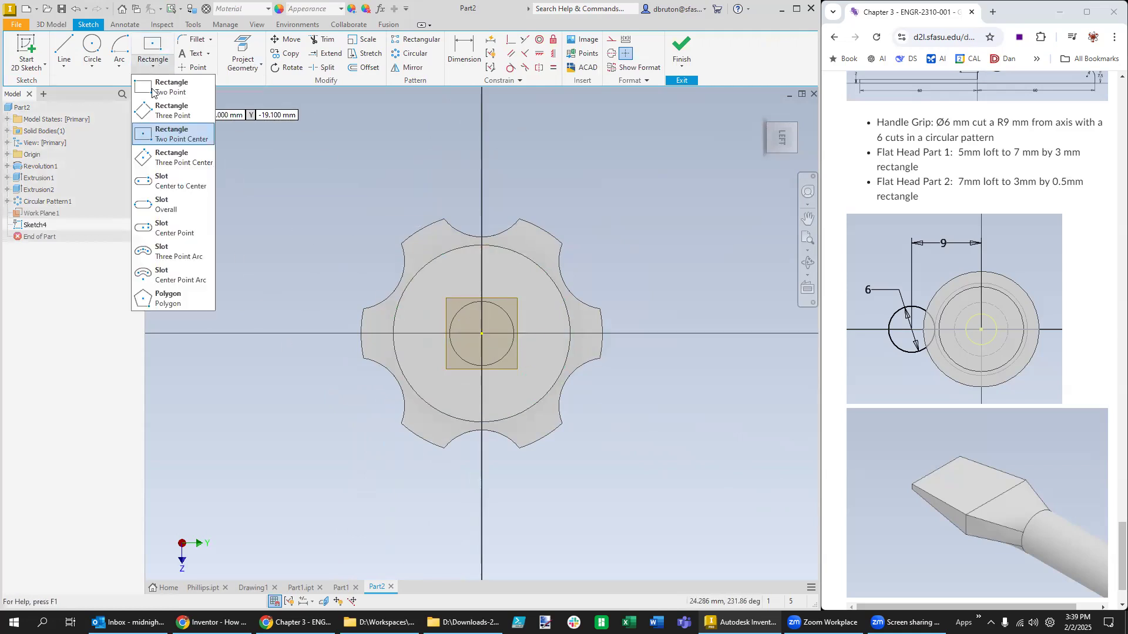
pyautogui.click(480, 333)
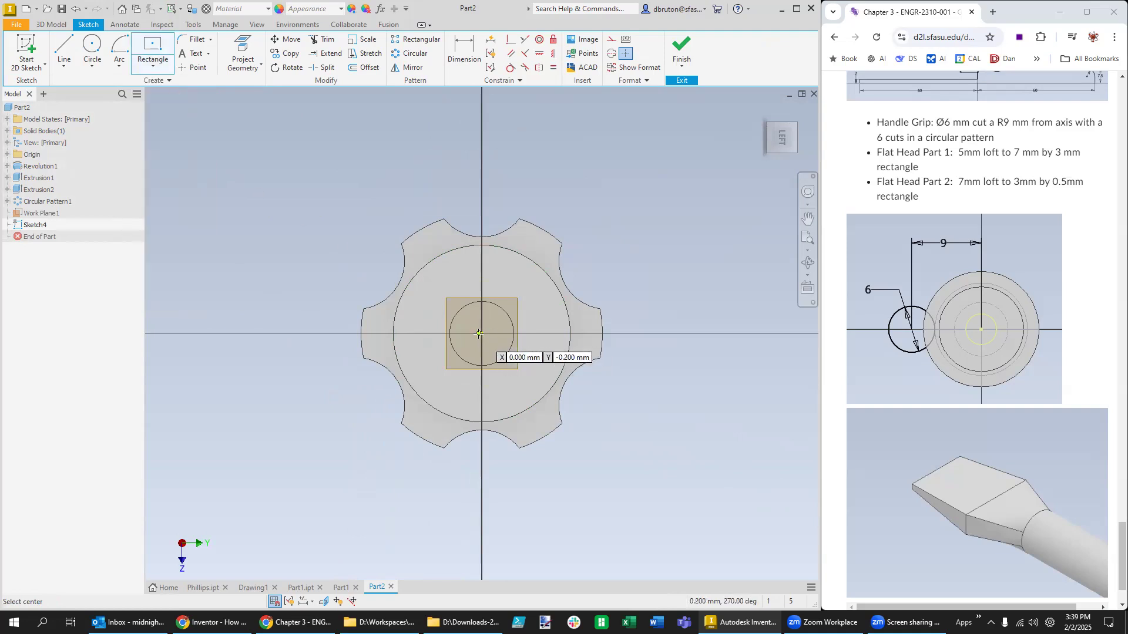
pyautogui.click(481, 334)
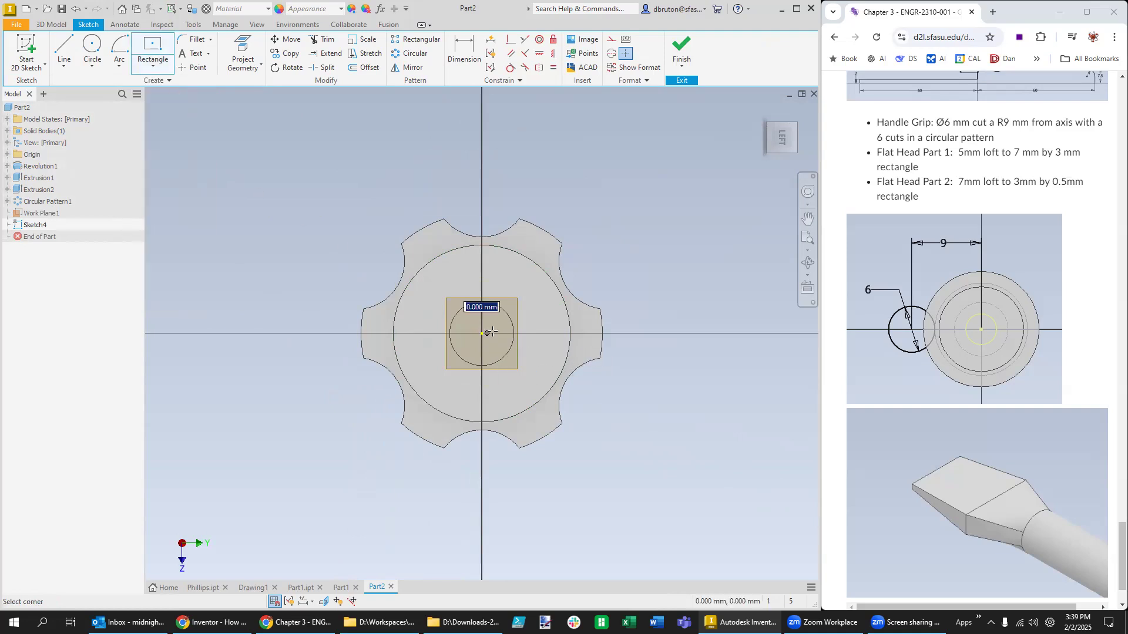
pyautogui.click(542, 317)
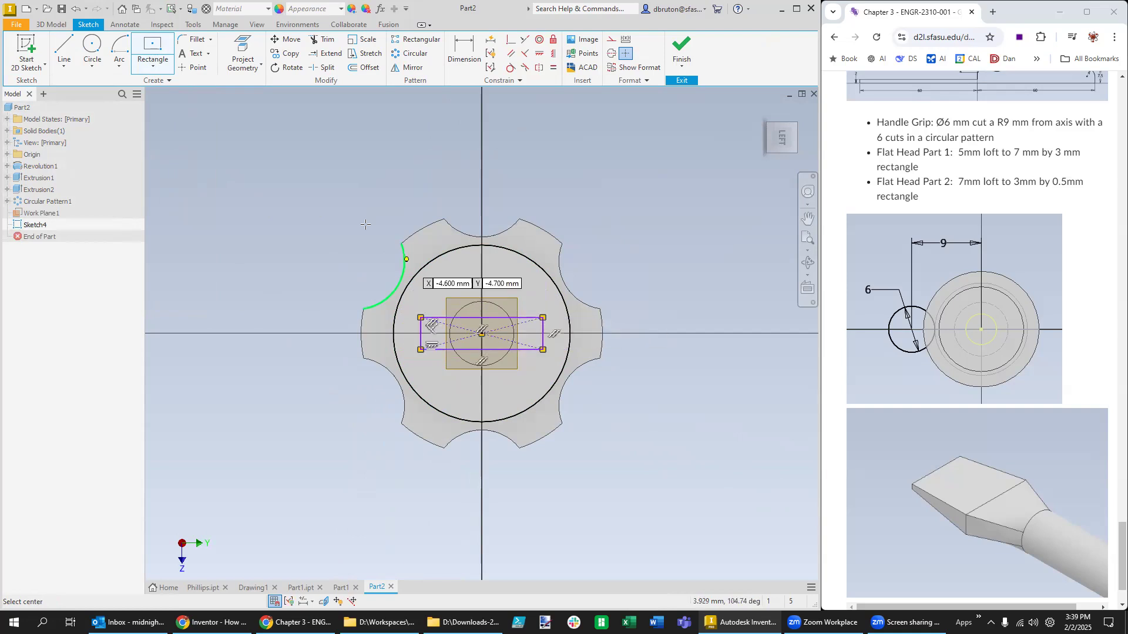
# Step: Dimension the sketched rectangle to 7 mm wide and 3 mm high
pyautogui.click(462, 56)
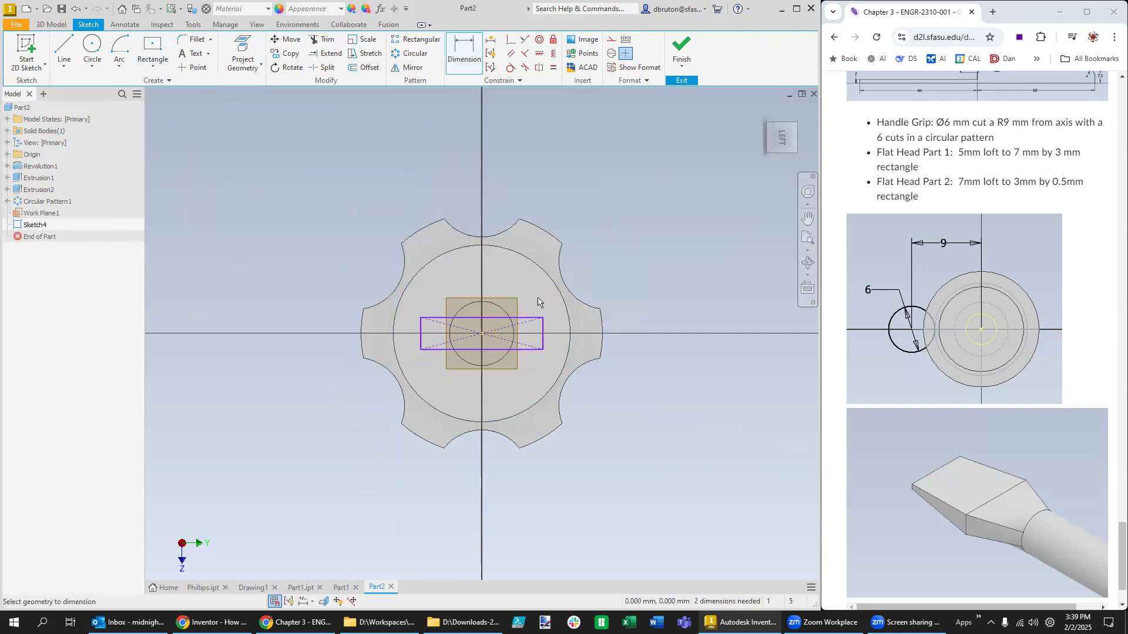
pyautogui.click(494, 318)
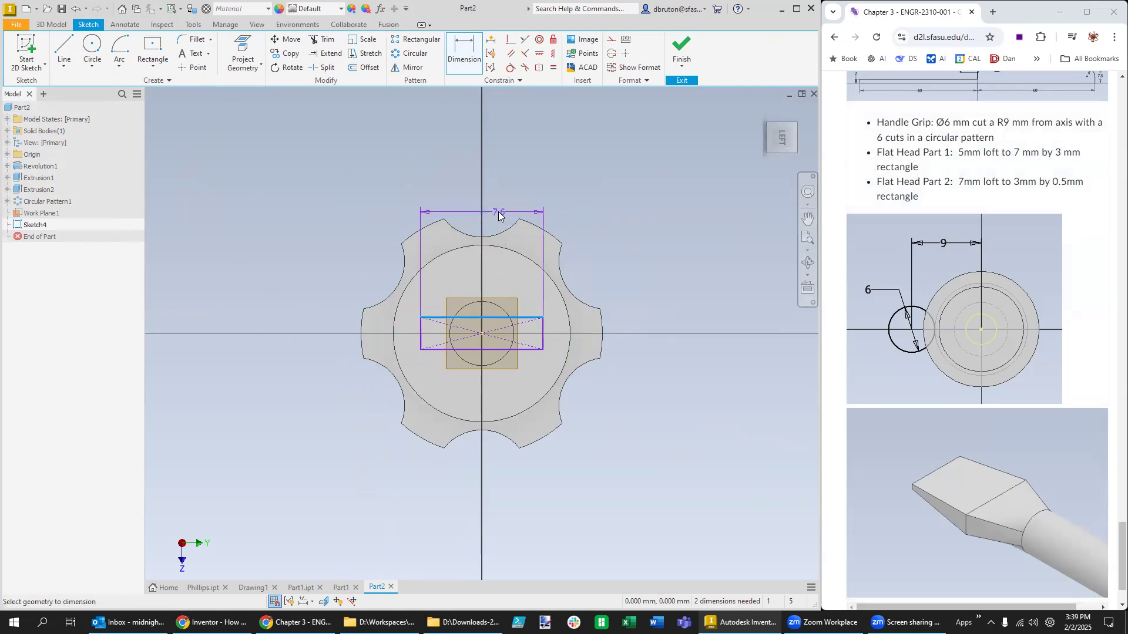
pyautogui.click(499, 215)
pyautogui.write('7')
pyautogui.press('Return')
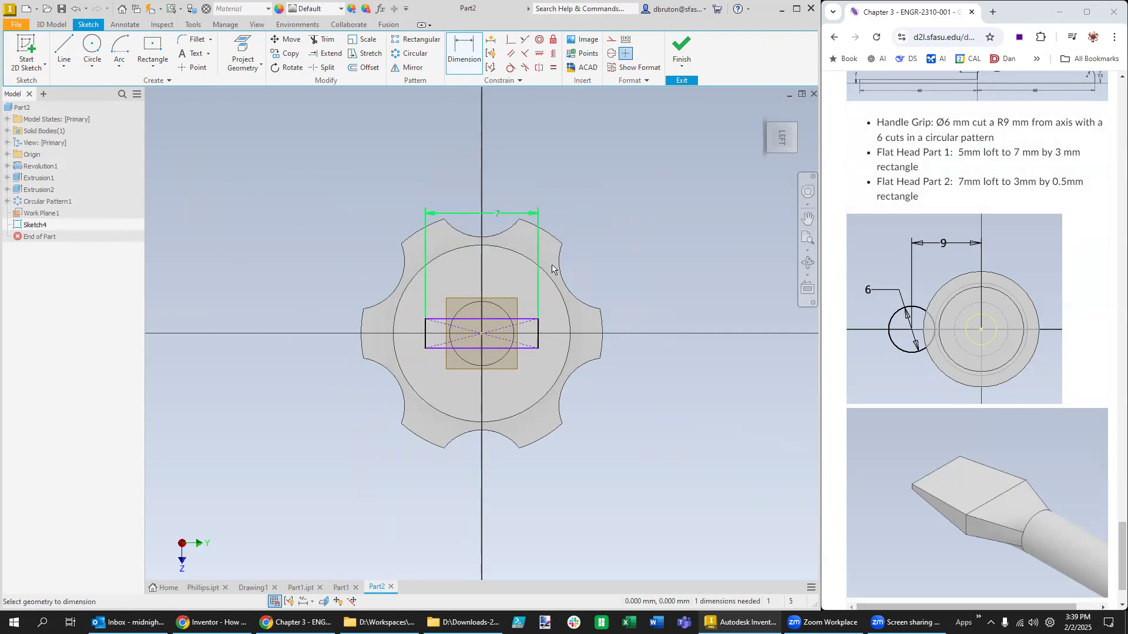
pyautogui.click(538, 340)
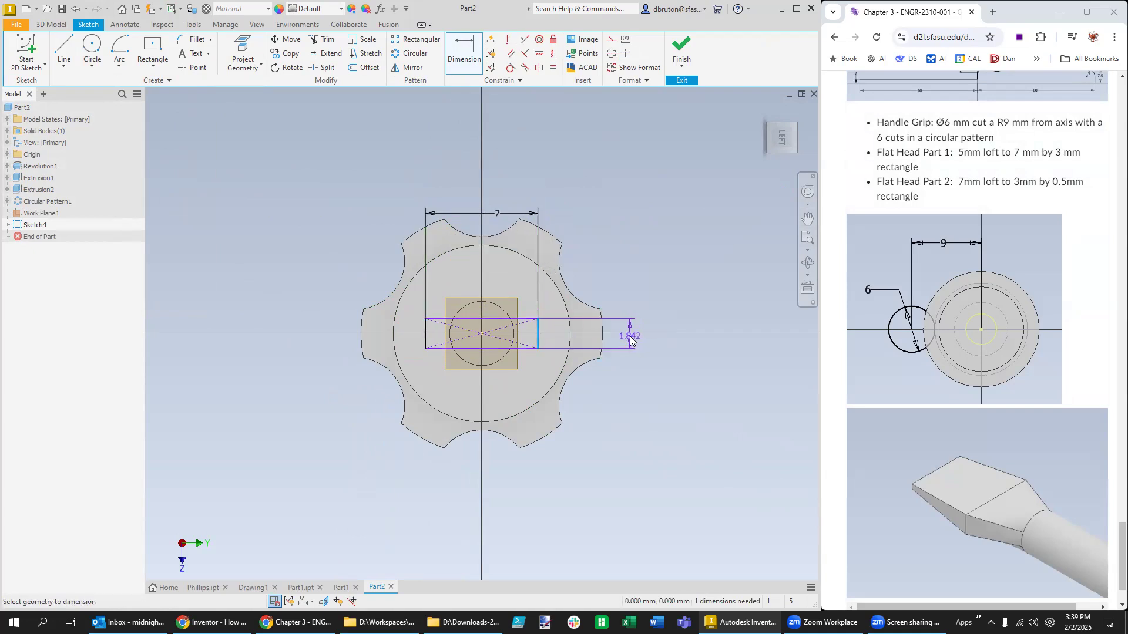
pyautogui.click(630, 341)
pyautogui.write('3')
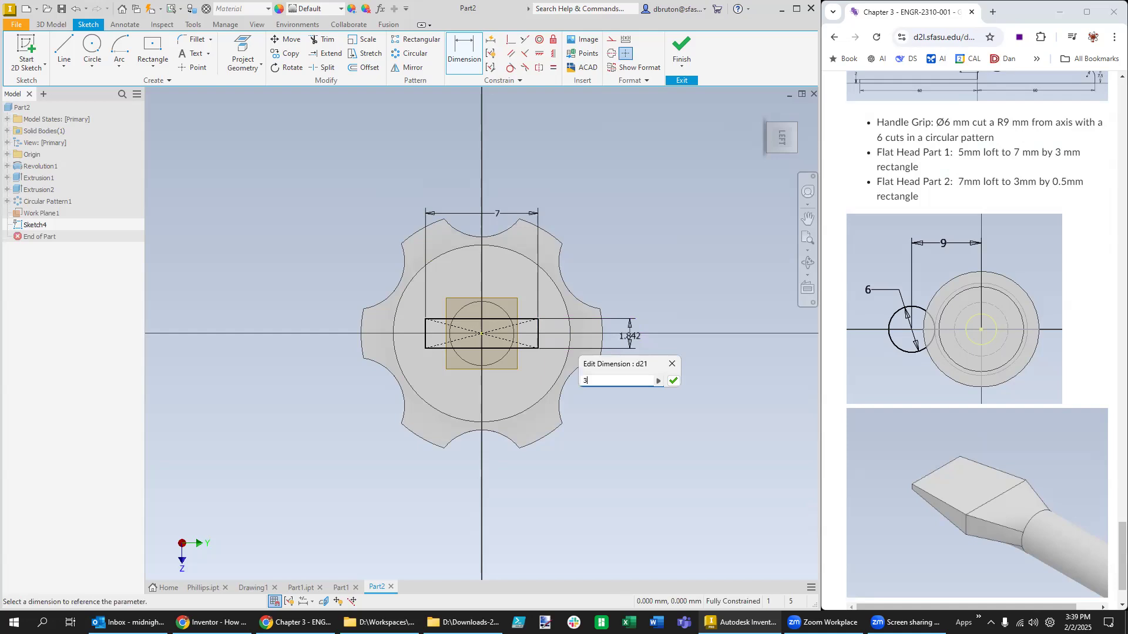
pyautogui.press('Return')
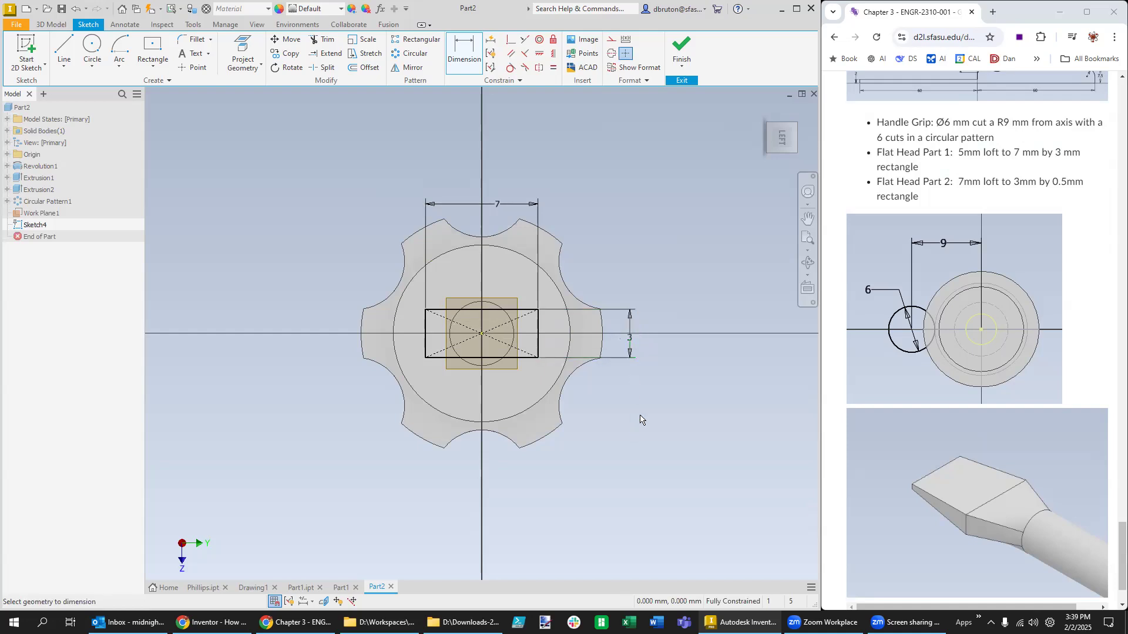
# Step: Loft from the circular edge at the metal shaft's end to the 7 by 3 mm rectangle as a solid
pyautogui.moveTo(643, 437)
pyautogui.keyDown('shift'); pyautogui.mouseDown(button='middle')
pyautogui.moveTo(664, 441)
pyautogui.moveTo(549, 412)
pyautogui.moveTo(374, 335)
pyautogui.mouseUp(button='middle'); pyautogui.keyUp('shift')
pyautogui.keyDown('shift'); pyautogui.moveTo(357, 397); pyautogui.dragTo(373, 397, button='middle'); pyautogui.keyUp('shift')
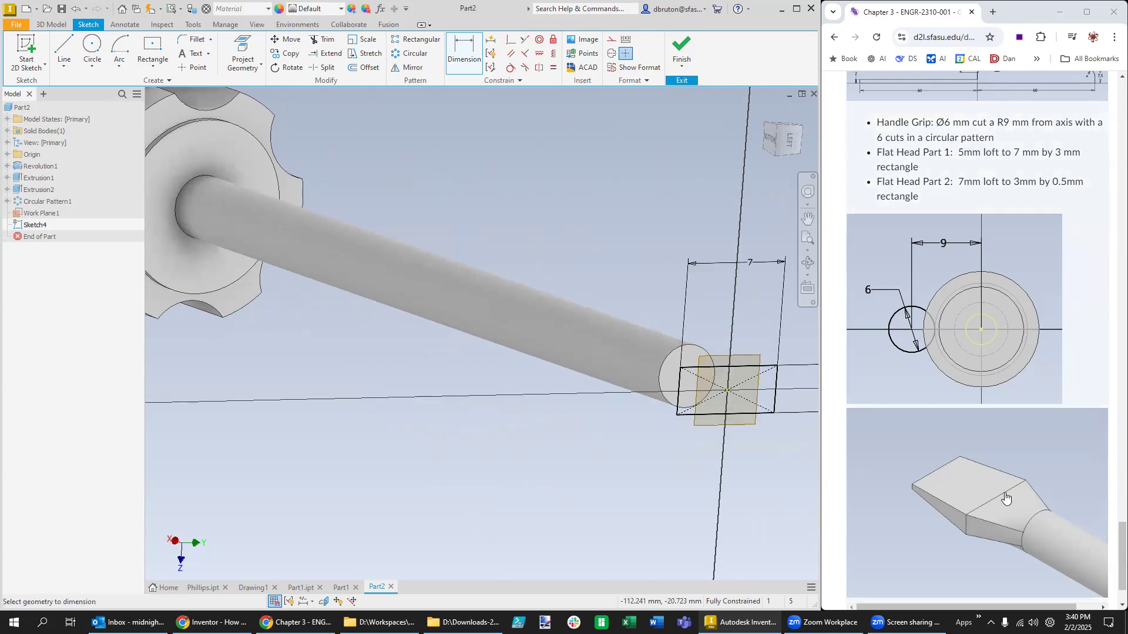
pyautogui.click(54, 24)
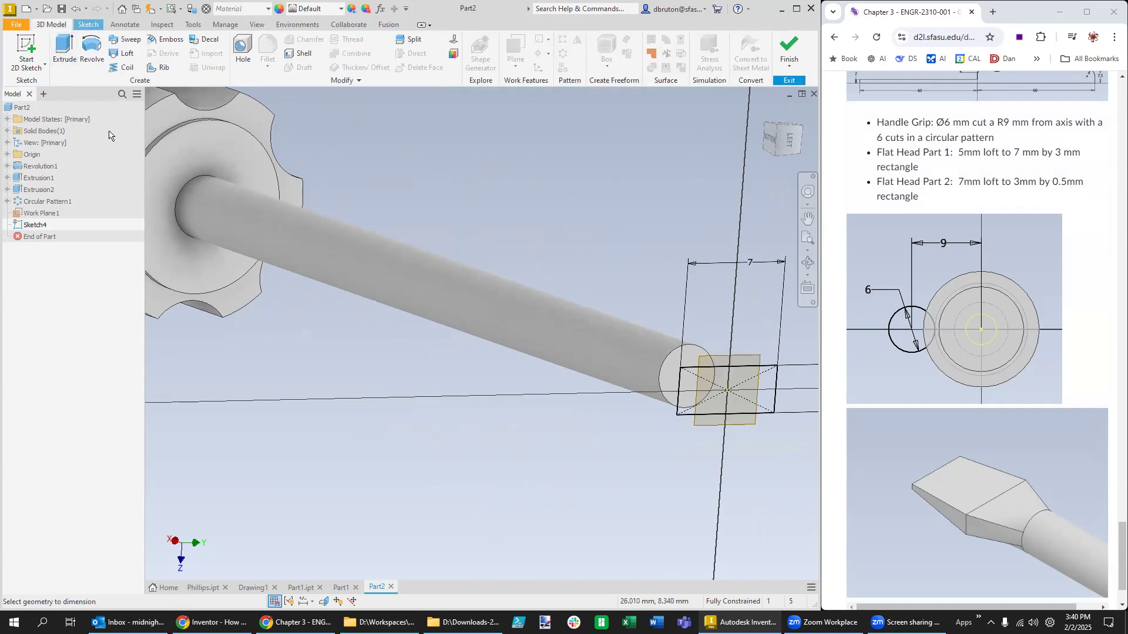
pyautogui.click(121, 53)
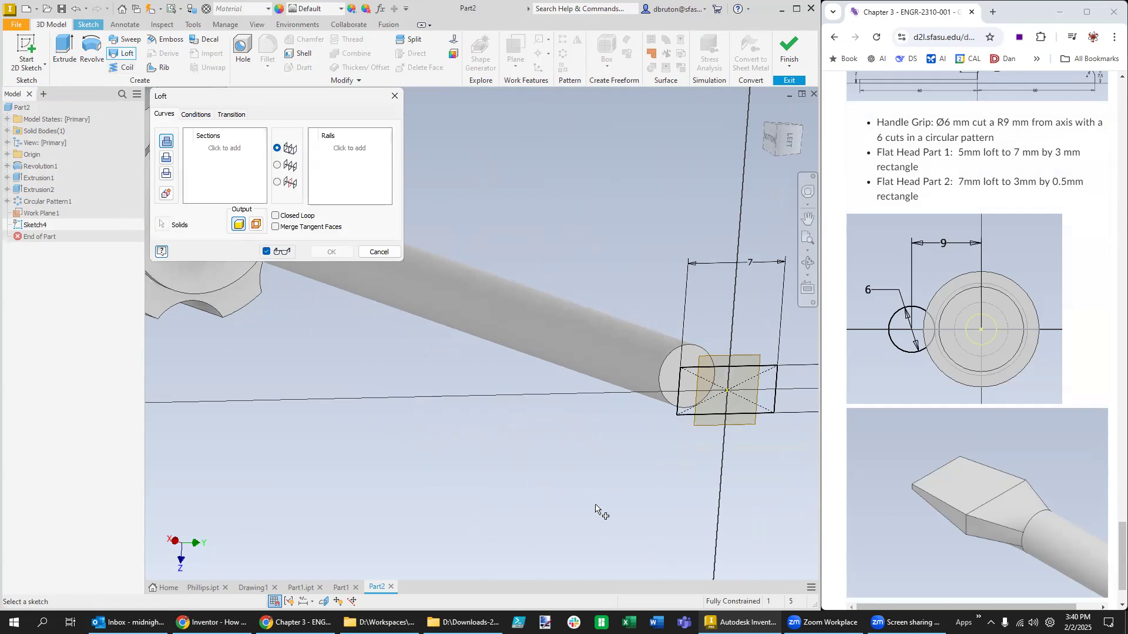
pyautogui.click(661, 384)
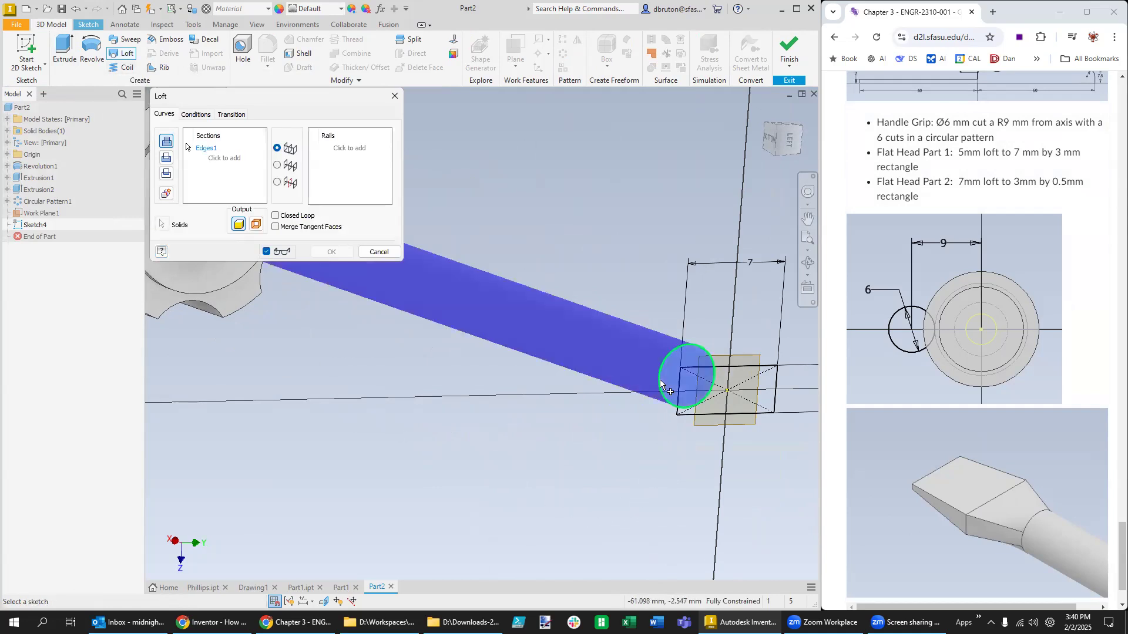
pyautogui.click(767, 370)
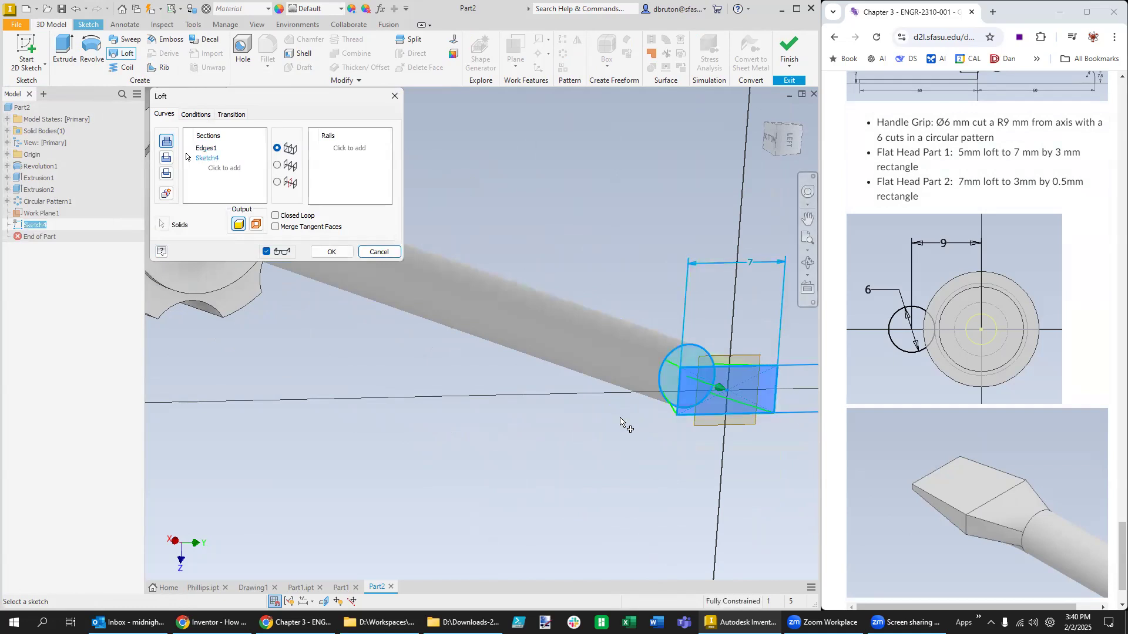
pyautogui.moveTo(603, 441)
pyautogui.keyDown('shift'); pyautogui.mouseDown(button='middle')
pyautogui.moveTo(622, 453)
pyautogui.moveTo(539, 407)
pyautogui.moveTo(277, 365)
pyautogui.moveTo(297, 305)
pyautogui.moveTo(299, 385)
pyautogui.mouseUp(button='middle'); pyautogui.keyUp('shift')
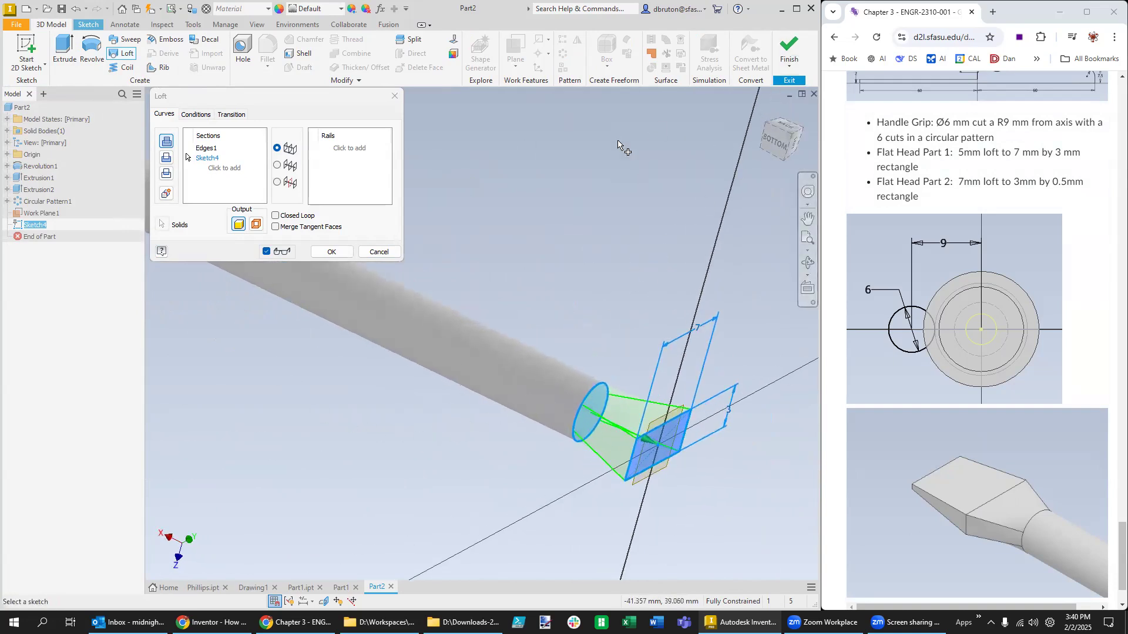
pyautogui.click(332, 252)
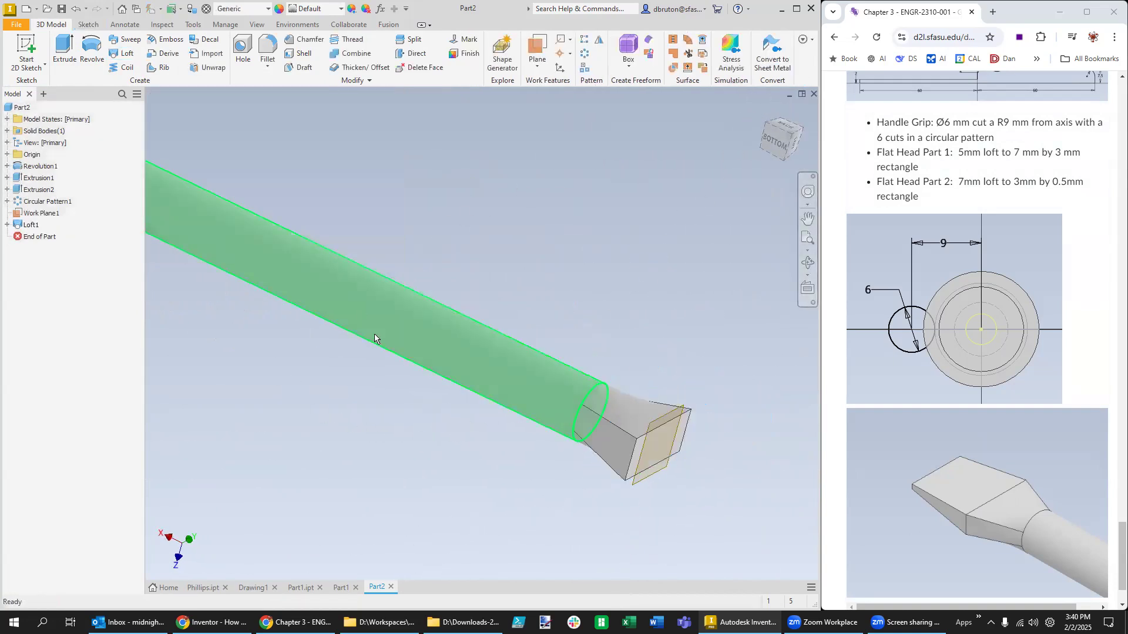
# Step: Hide the work plane lying at the rectangular end of the loft
pyautogui.moveTo(701, 533)
pyautogui.keyDown('shift'); pyautogui.mouseDown(button='middle')
pyautogui.moveTo(674, 538)
pyautogui.moveTo(722, 537)
pyautogui.mouseUp(button='middle'); pyautogui.keyUp('shift')
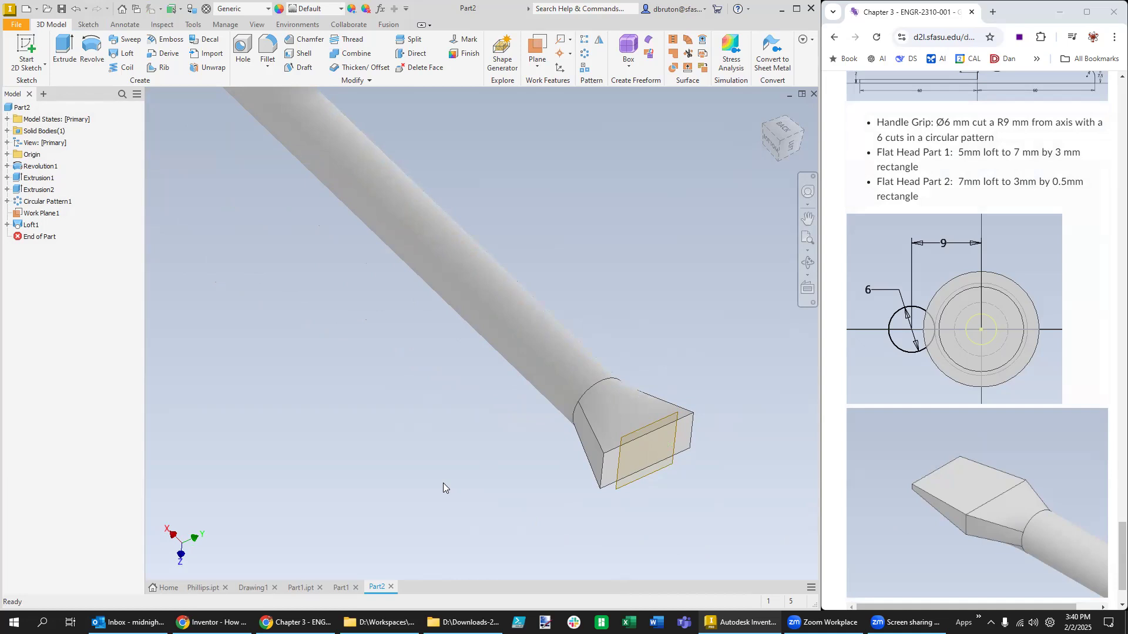
pyautogui.rightClick(36, 215)
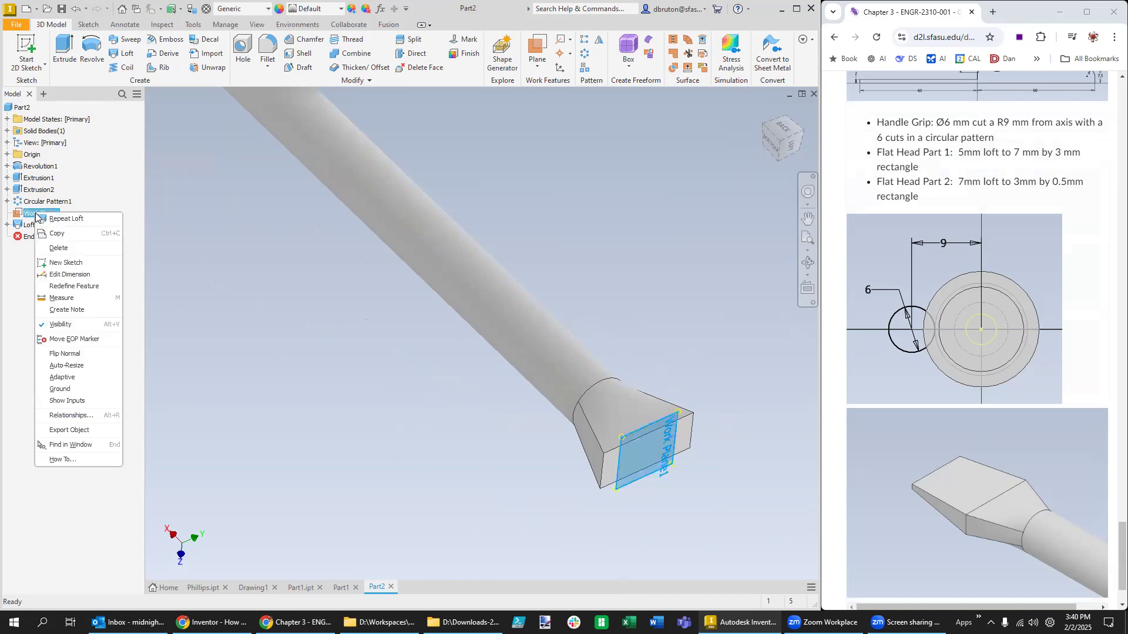
pyautogui.click(62, 324)
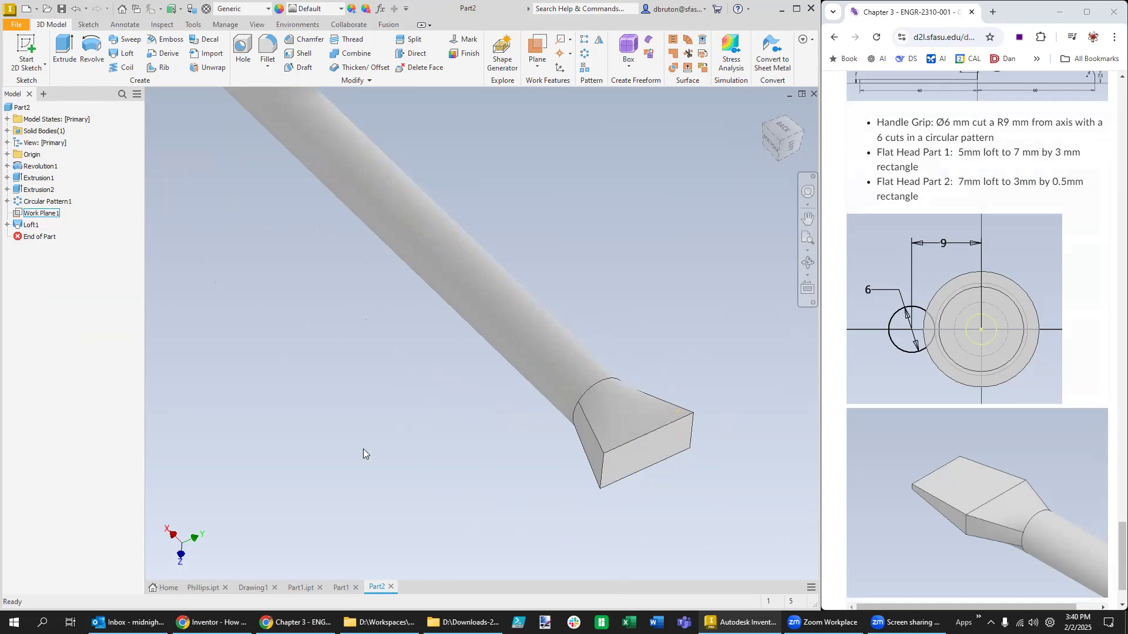
# Step: Create a work plane offset 7 mm outward from the loft's rectangular end face
pyautogui.click(617, 462)
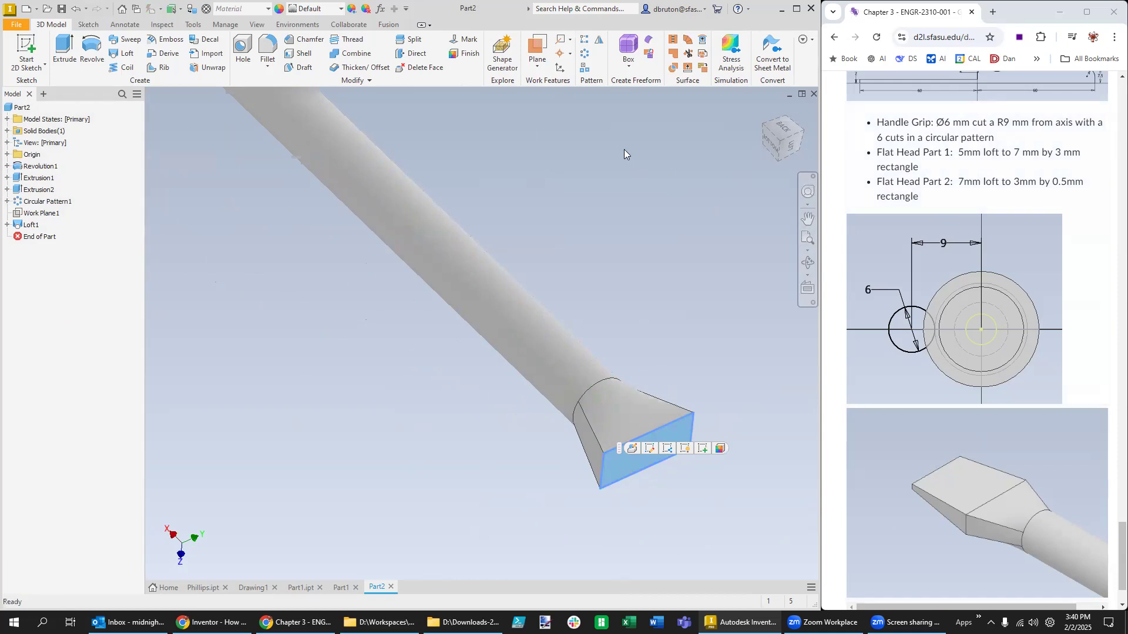
pyautogui.click(538, 64)
pyautogui.click(558, 113)
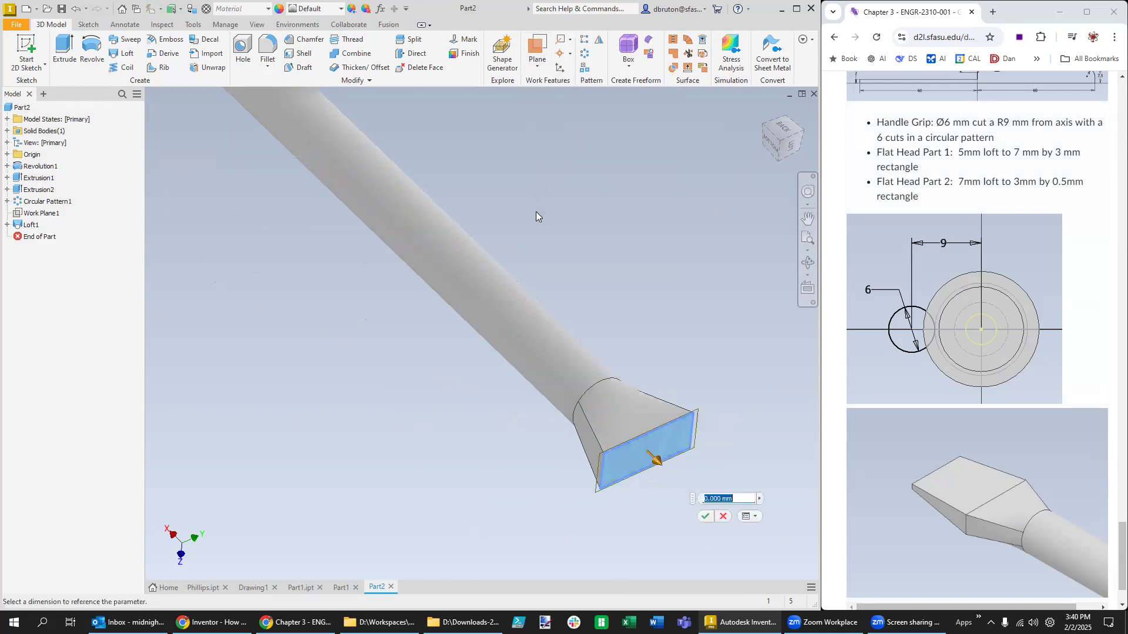
pyautogui.write('7')
pyautogui.press('Return')
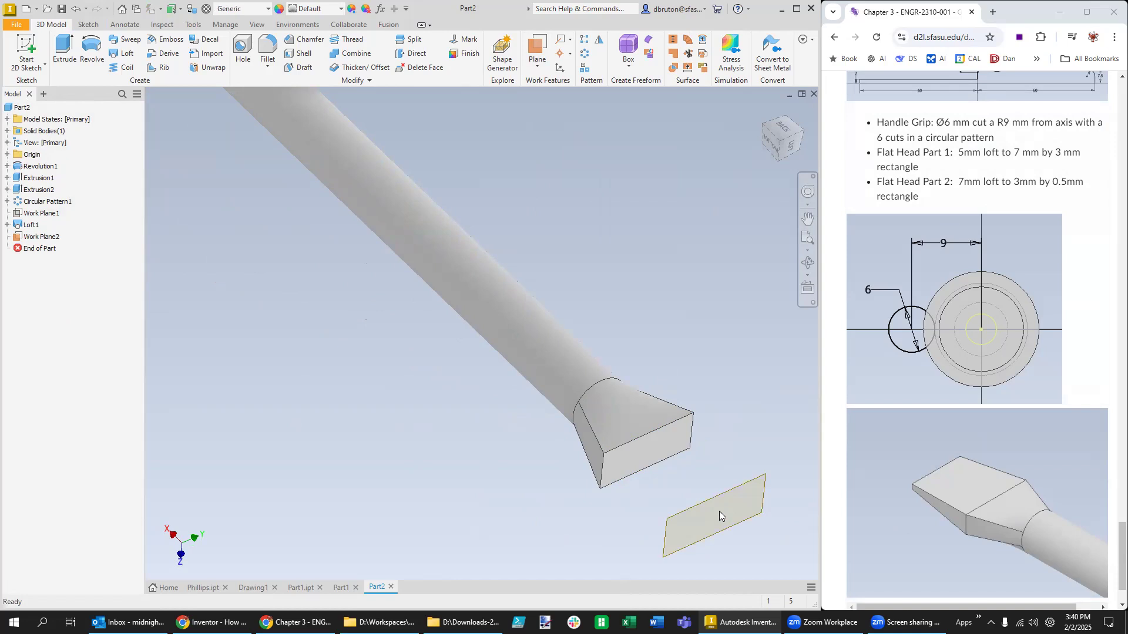
# Step: Sketch a centre rectangle about 5.8 by 1.4 mm on the new work plane, centred on the shaft axis
pyautogui.click(751, 517)
pyautogui.rightClick(754, 517)
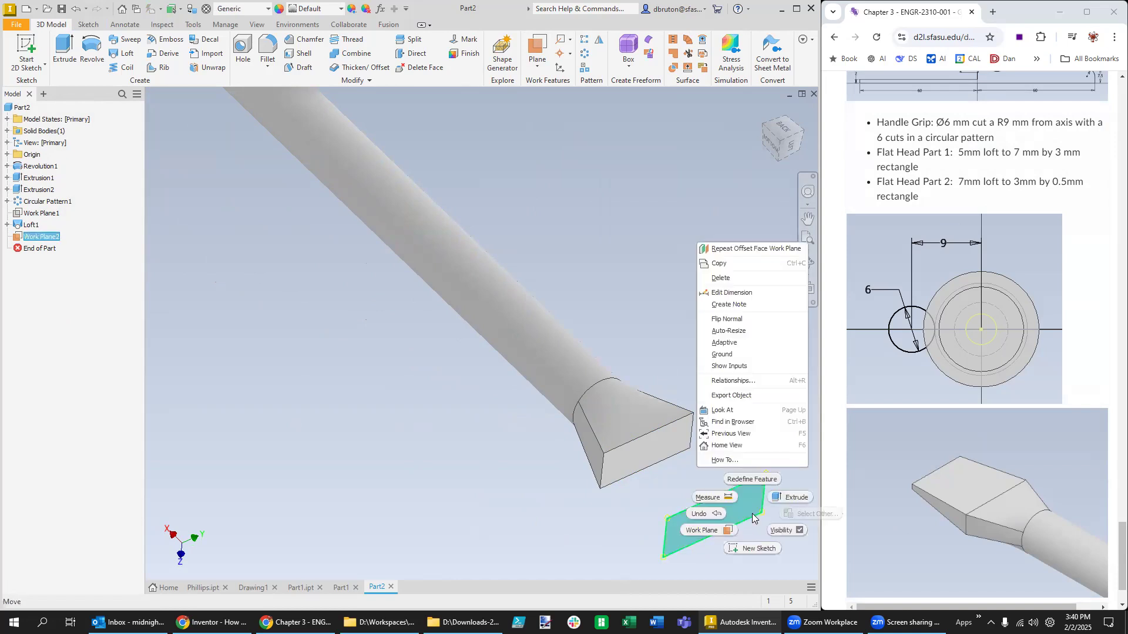
pyautogui.click(754, 549)
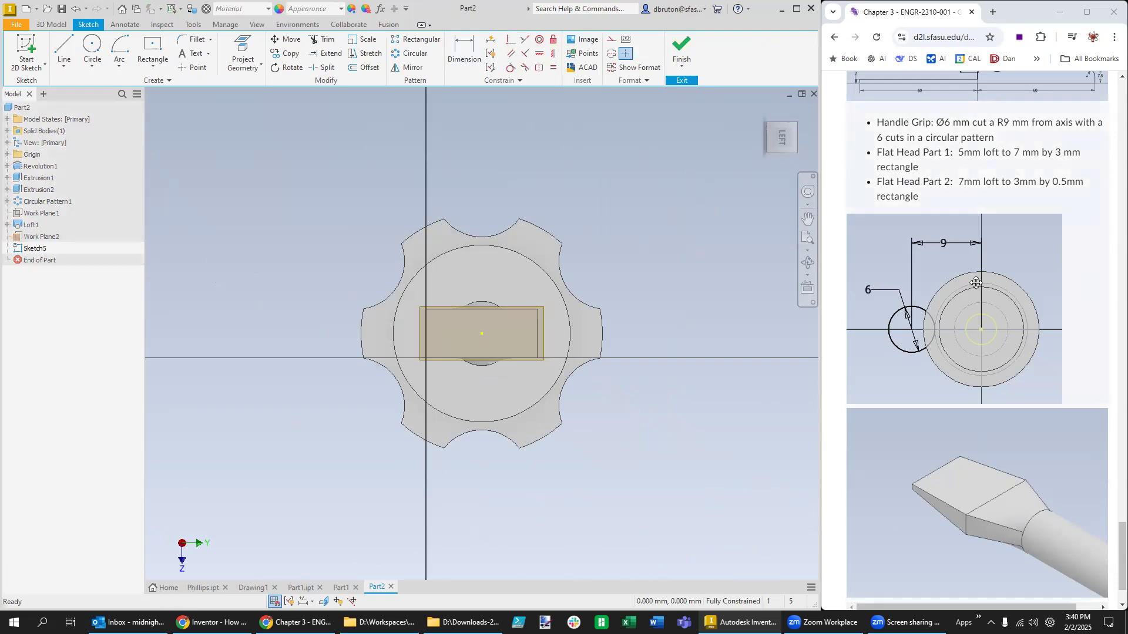
pyautogui.click(151, 52)
pyautogui.click(481, 333)
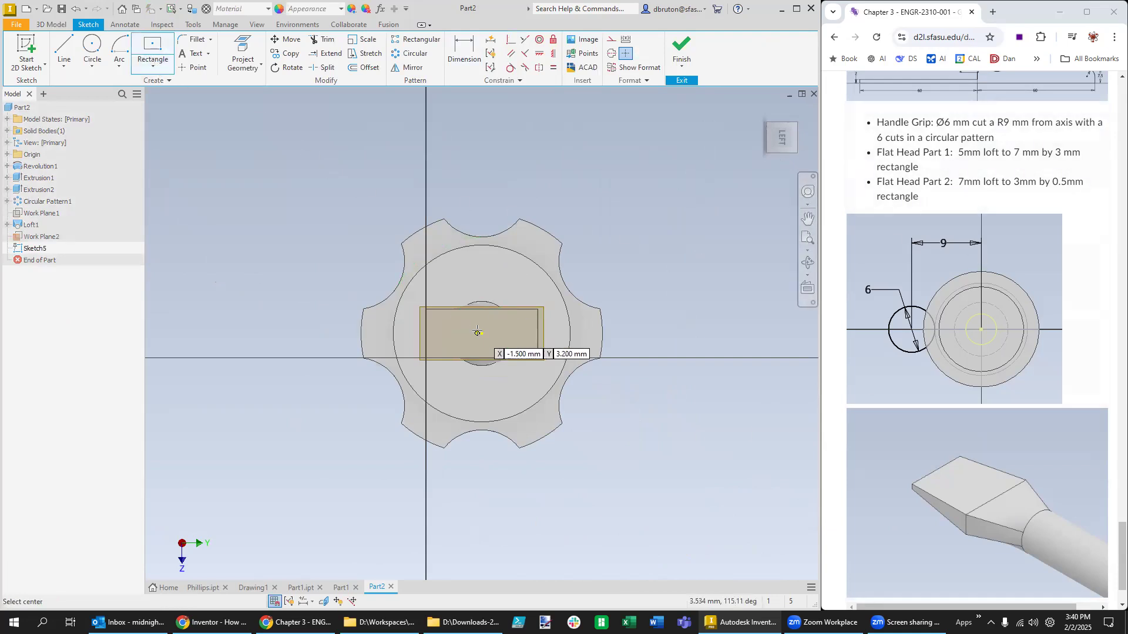
pyautogui.click(529, 344)
# Step: Dimension the tip rectangle to 3 mm wide and 0.5 mm high
pyautogui.click(463, 53)
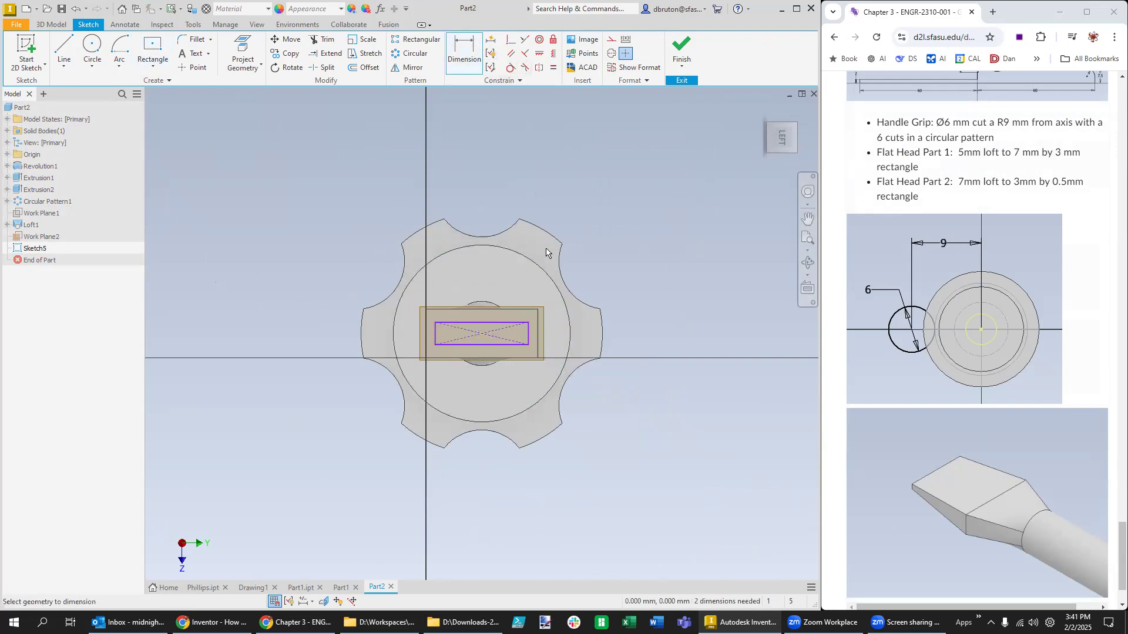
pyautogui.click(505, 324)
pyautogui.click(483, 290)
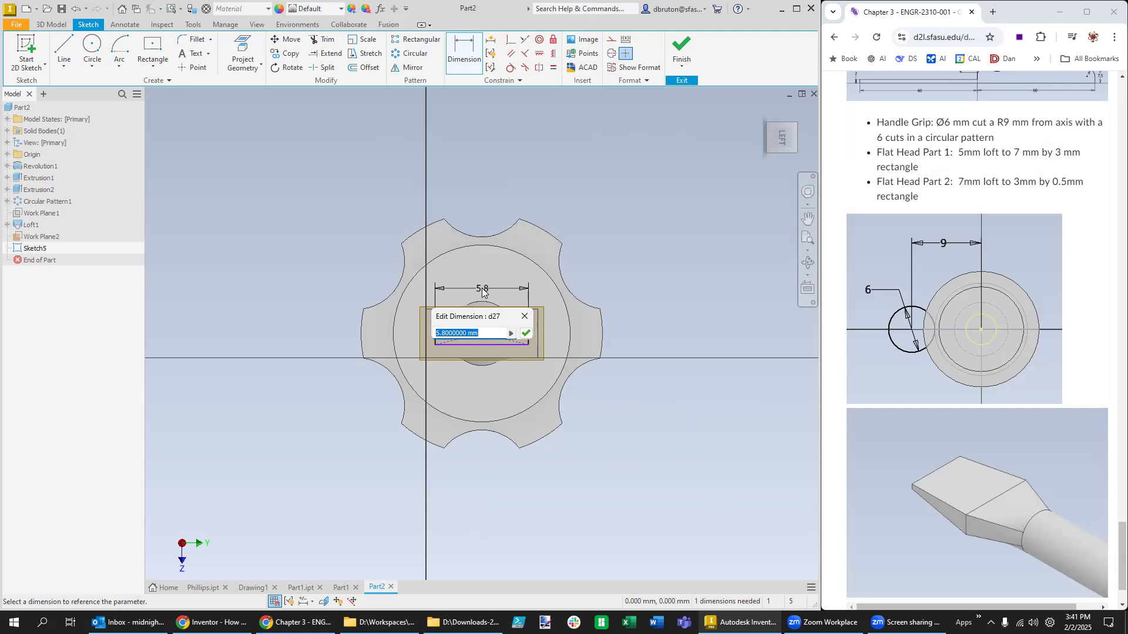
pyautogui.write('33')
pyautogui.press('BackSpace')
pyautogui.press('Return')
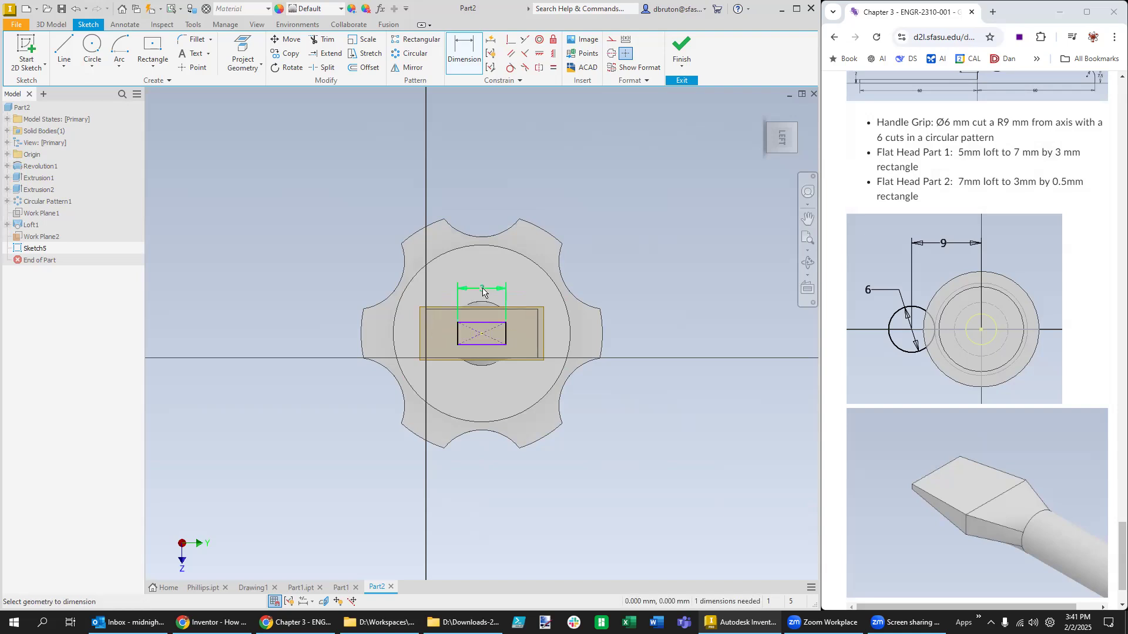
pyautogui.click(505, 335)
pyautogui.click(521, 336)
pyautogui.write('0.')
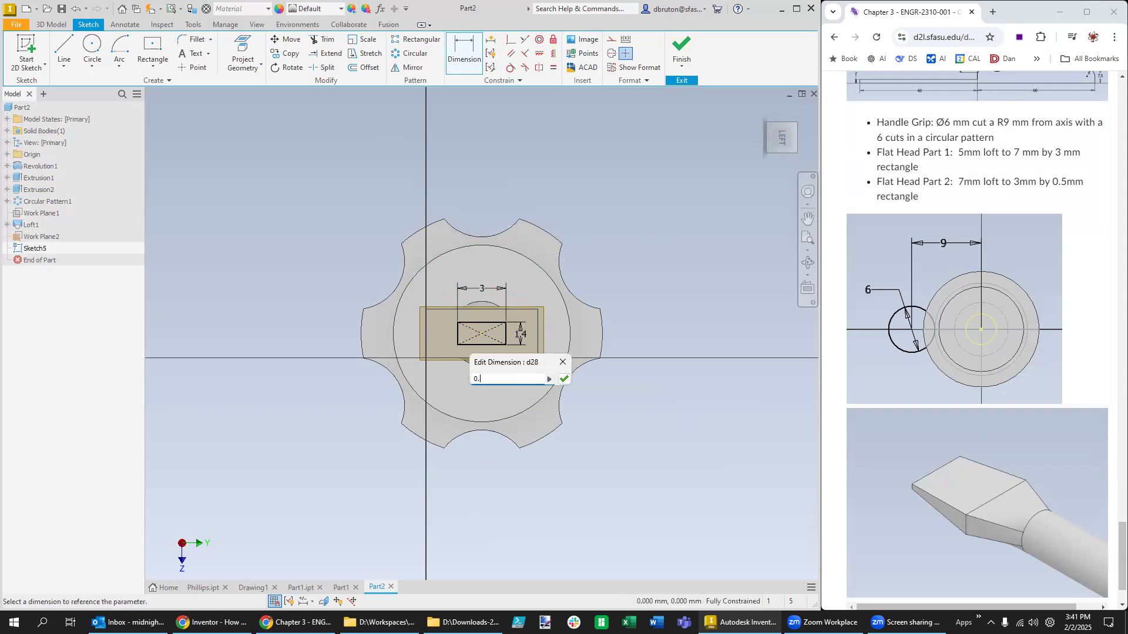
pyautogui.write('5')
pyautogui.press('Return')
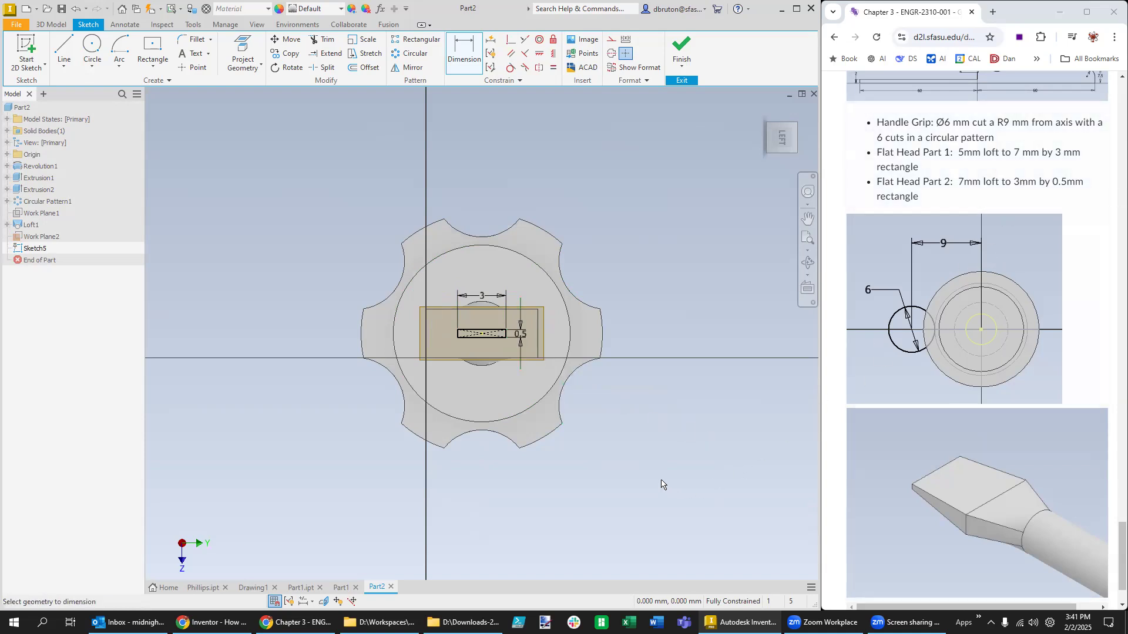
# Step: Loft from the edges of the 7 by 3 mm end face to the 3 by 0.5 mm rectangle as a solid
pyautogui.keyDown('shift'); pyautogui.moveTo(646, 412); pyautogui.dragTo(637, 424, button='middle'); pyautogui.keyUp('shift')
pyautogui.moveTo(466, 521); pyautogui.dragTo(584, 288, button='middle')
pyautogui.moveTo(599, 396)
pyautogui.keyDown('shift'); pyautogui.mouseDown(button='middle')
pyautogui.moveTo(614, 335)
pyautogui.moveTo(564, 458)
pyautogui.moveTo(552, 457)
pyautogui.mouseUp(button='middle'); pyautogui.keyUp('shift')
pyautogui.scroll(3, 570, 441)
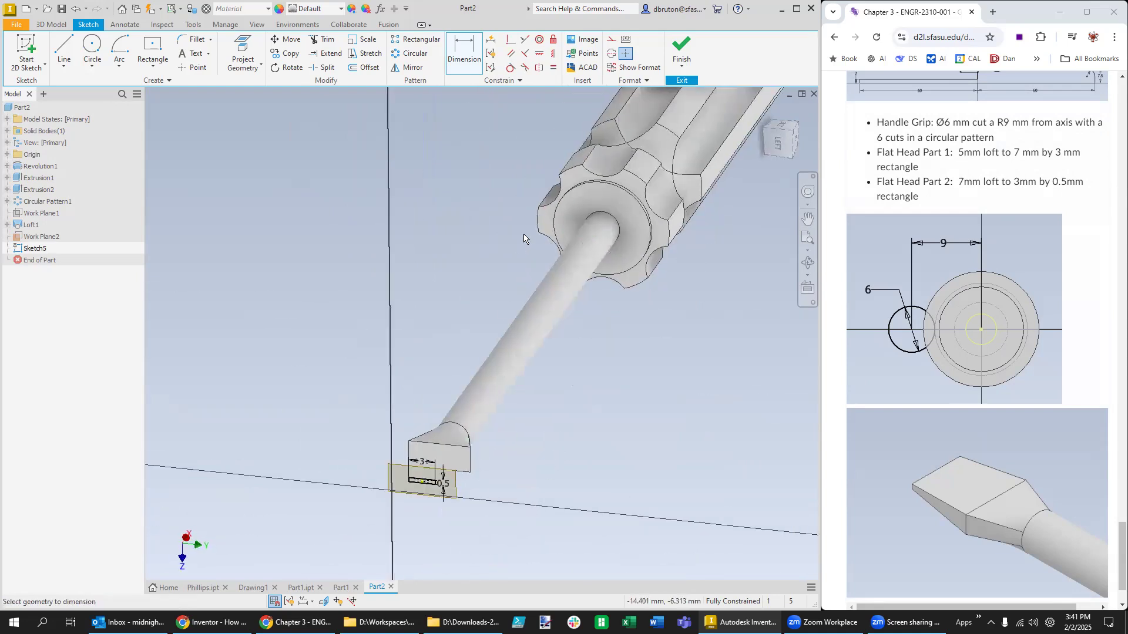
pyautogui.click(51, 26)
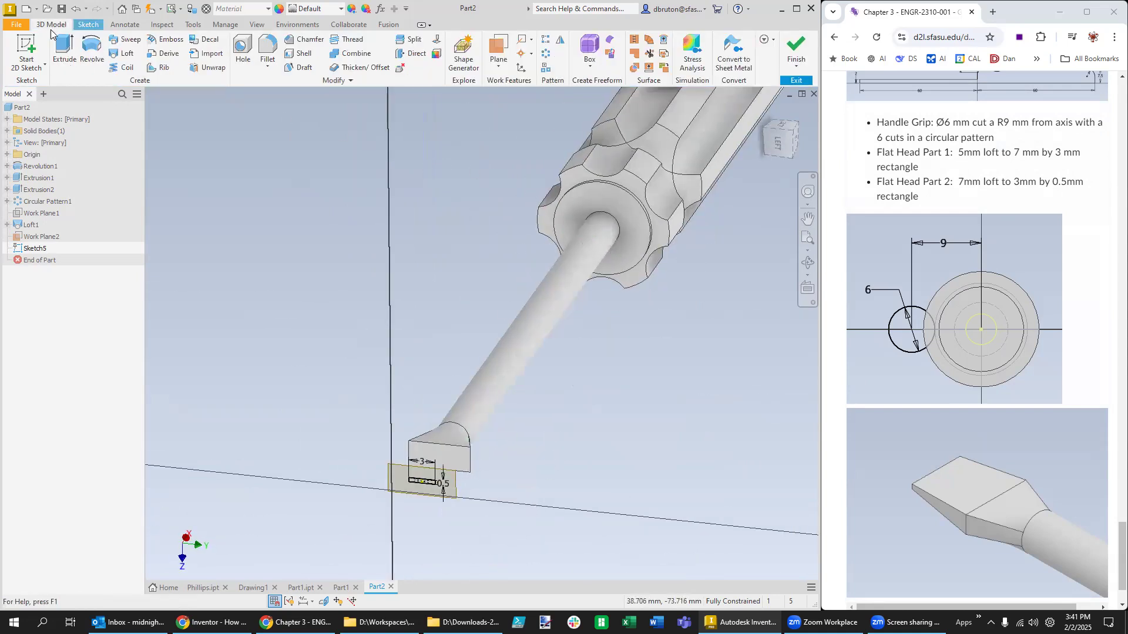
pyautogui.click(124, 53)
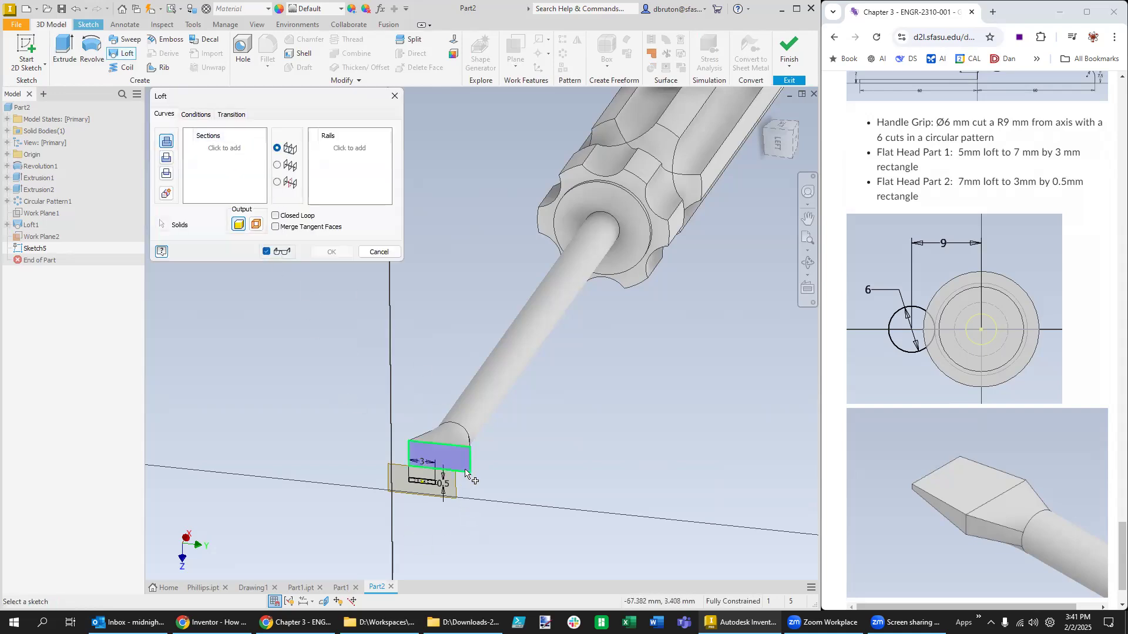
pyautogui.click(469, 469)
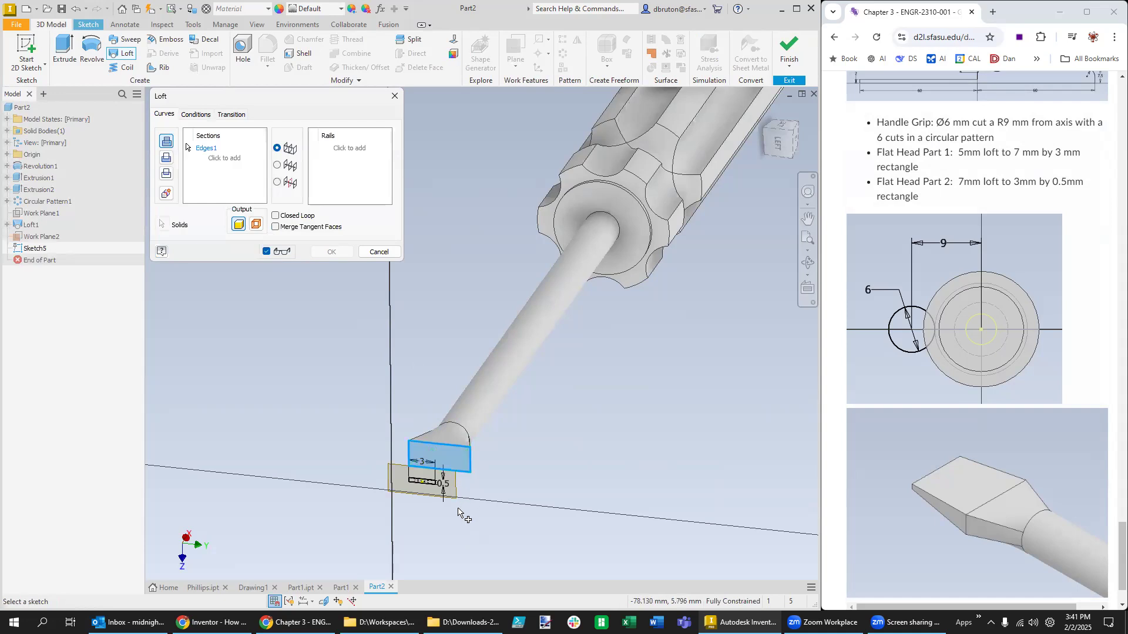
pyautogui.click(429, 486)
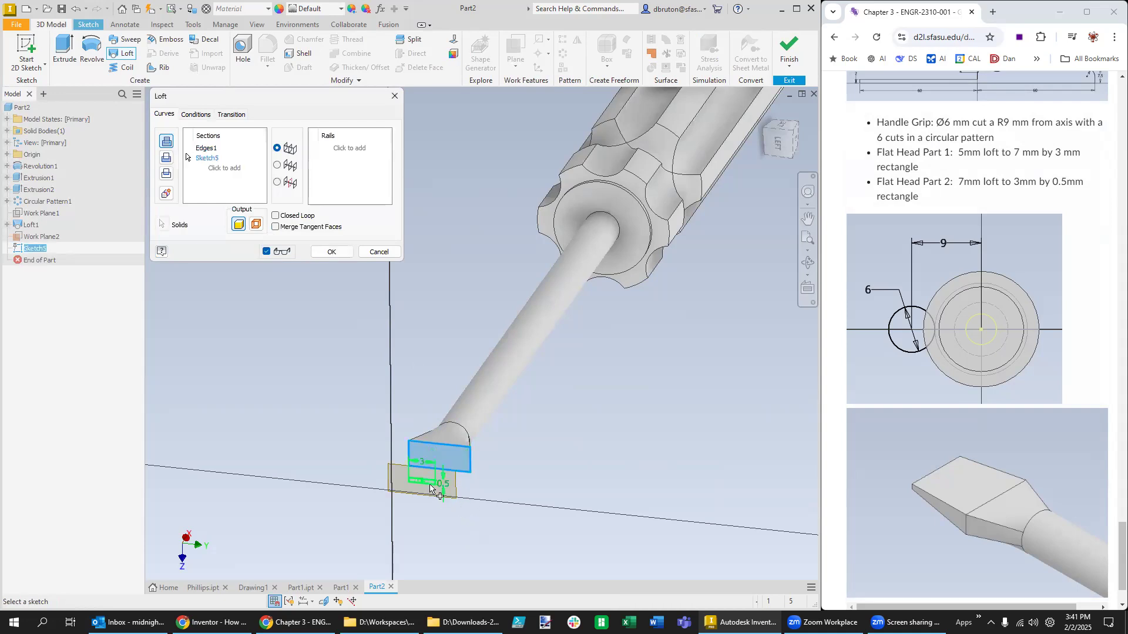
pyautogui.click(320, 254)
pyautogui.scroll(-3, 513, 521)
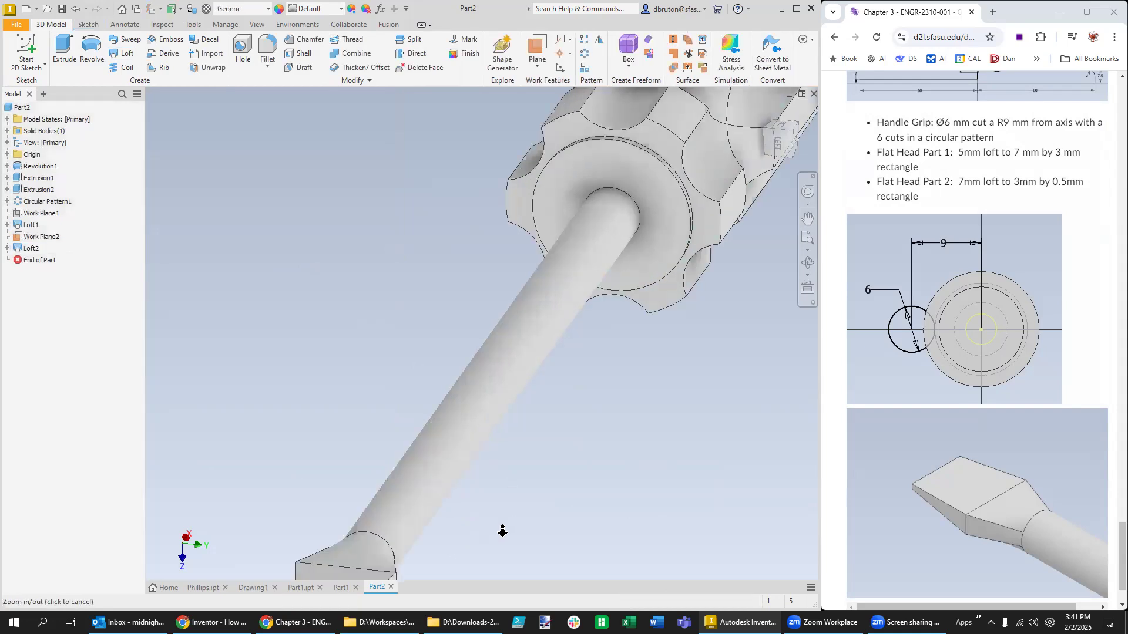
pyautogui.scroll(-3, 497, 530)
pyautogui.scroll(5, 485, 528)
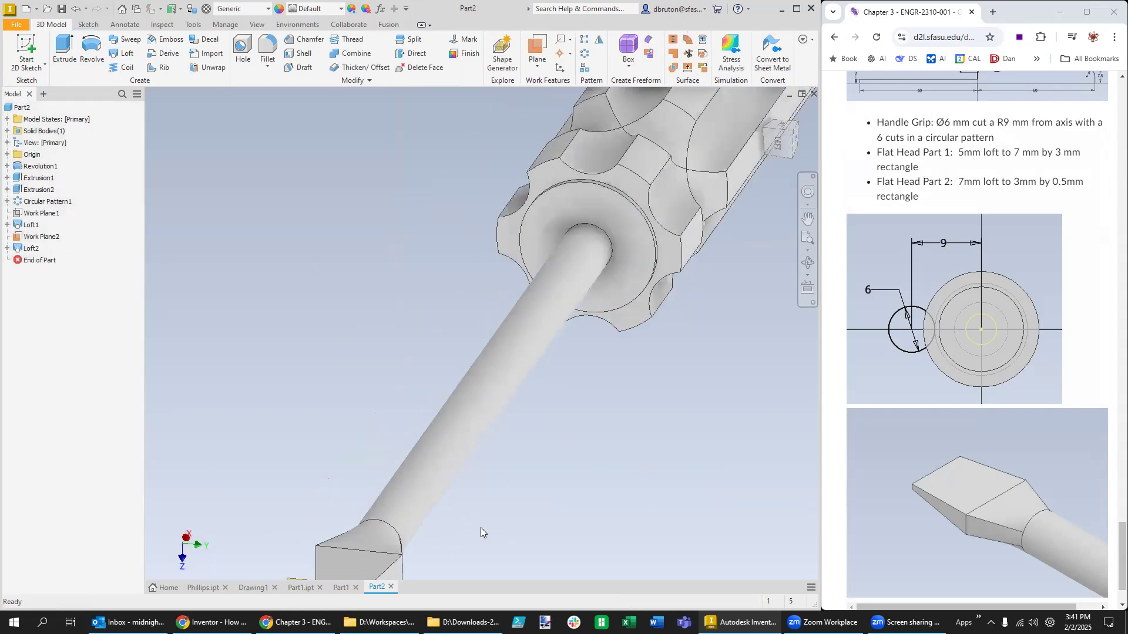
pyautogui.scroll(3, 482, 530)
pyautogui.keyDown('shift'); pyautogui.moveTo(482, 530); pyautogui.dragTo(339, 289, button='middle'); pyautogui.keyUp('shift')
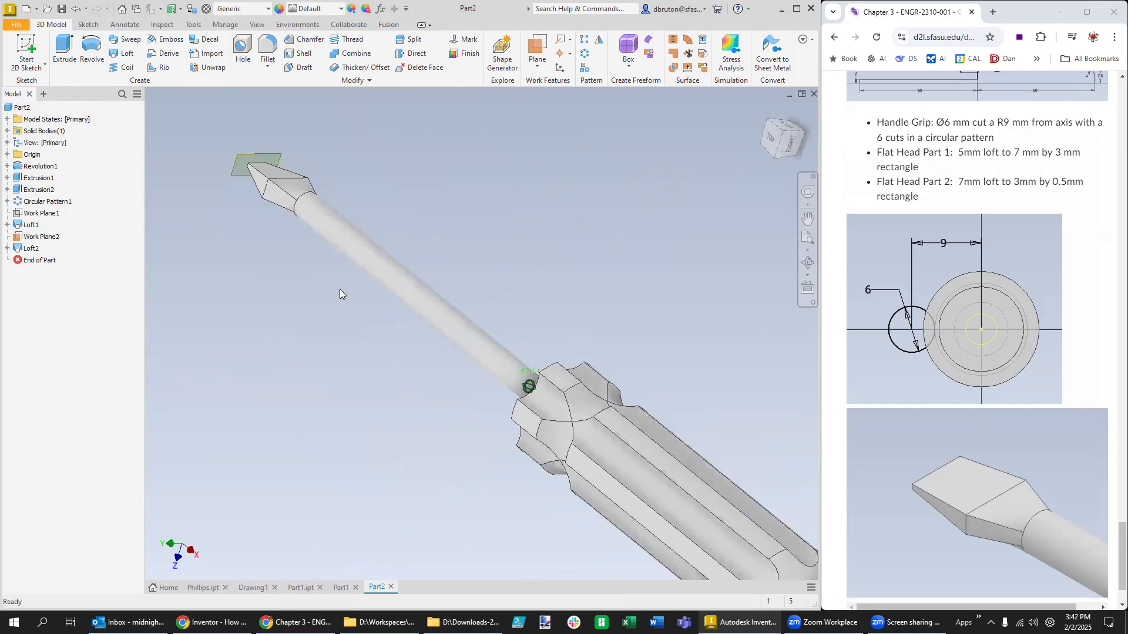
# Step: Switch to the Phillips.ipt part and open the second loft's tip rectangle sketch for editing
pyautogui.click(347, 590)
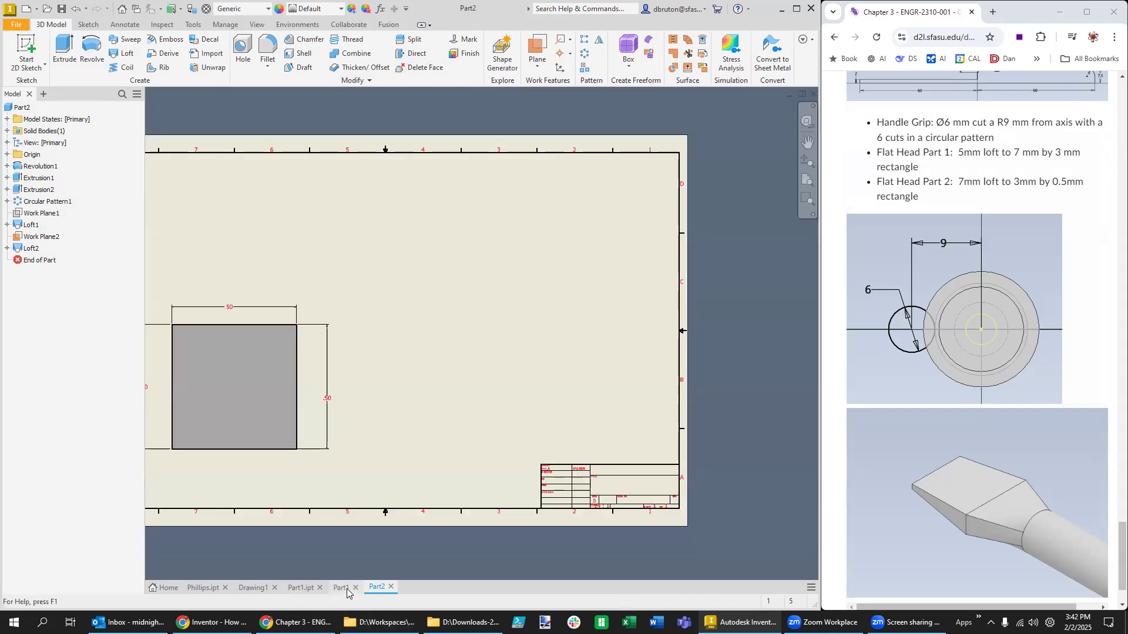
pyautogui.click(303, 589)
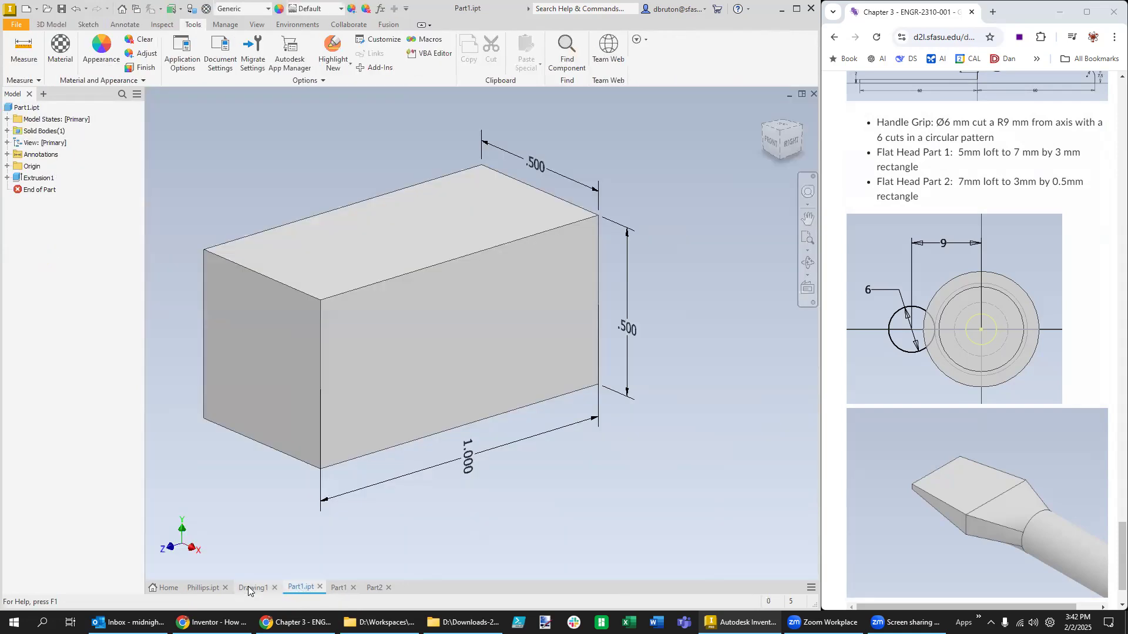
pyautogui.click(248, 586)
pyautogui.click(210, 589)
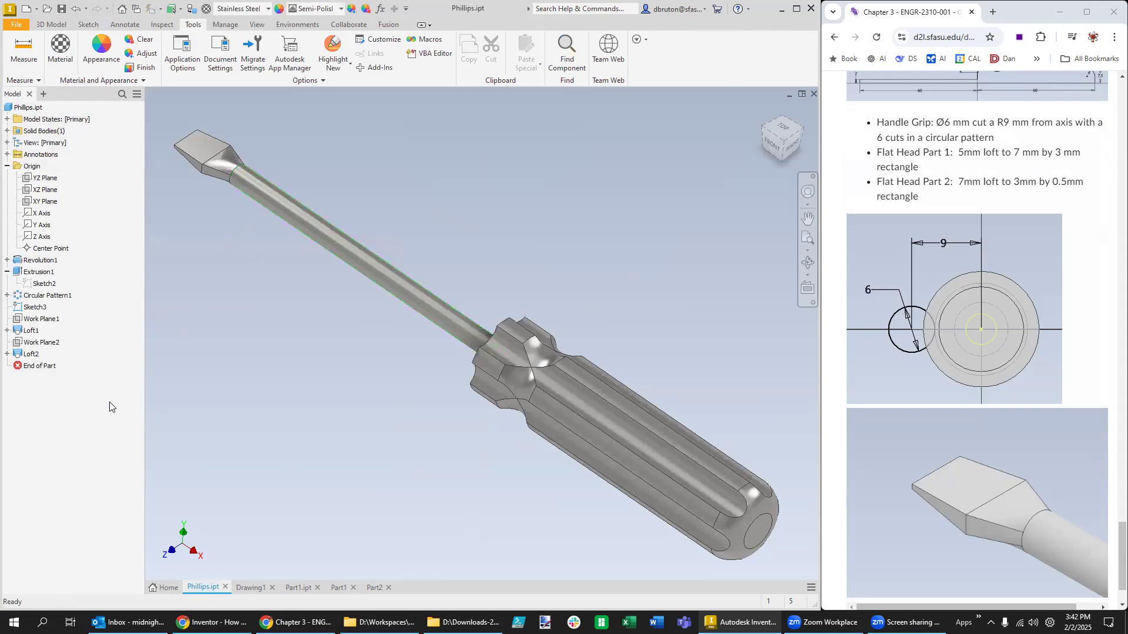
pyautogui.rightClick(29, 357)
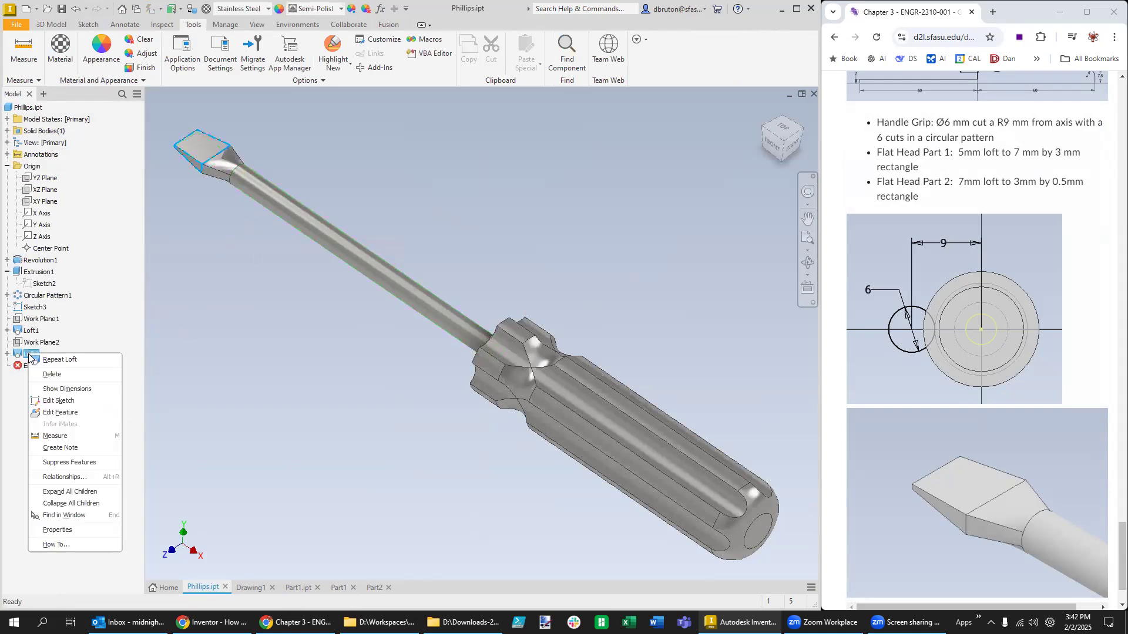
pyautogui.click(5, 356)
pyautogui.click(6, 354)
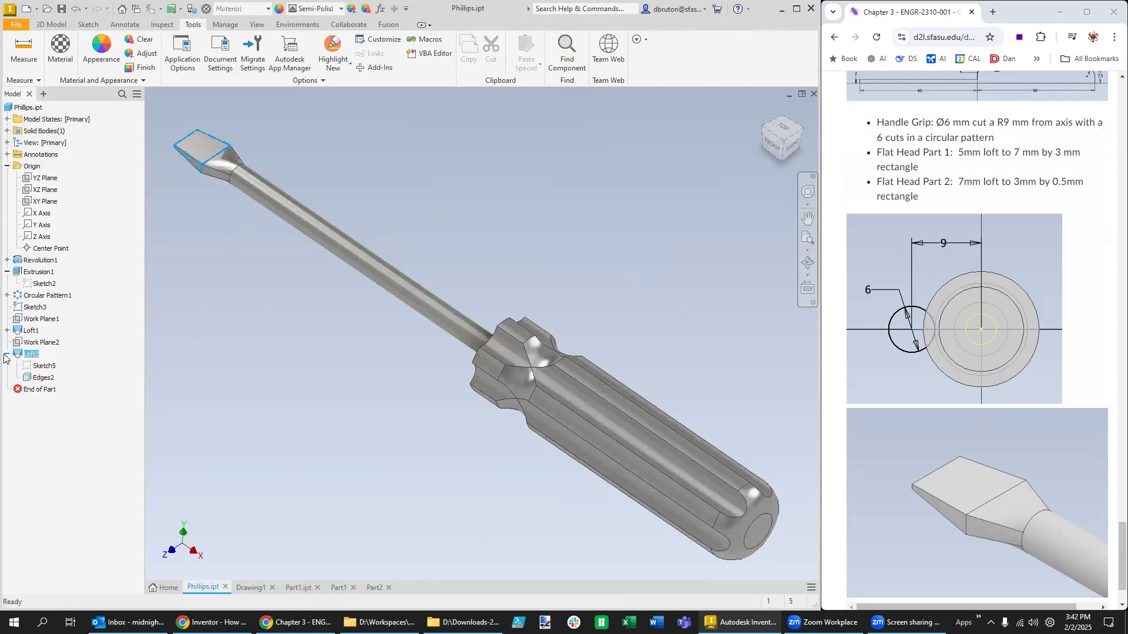
pyautogui.click(34, 370)
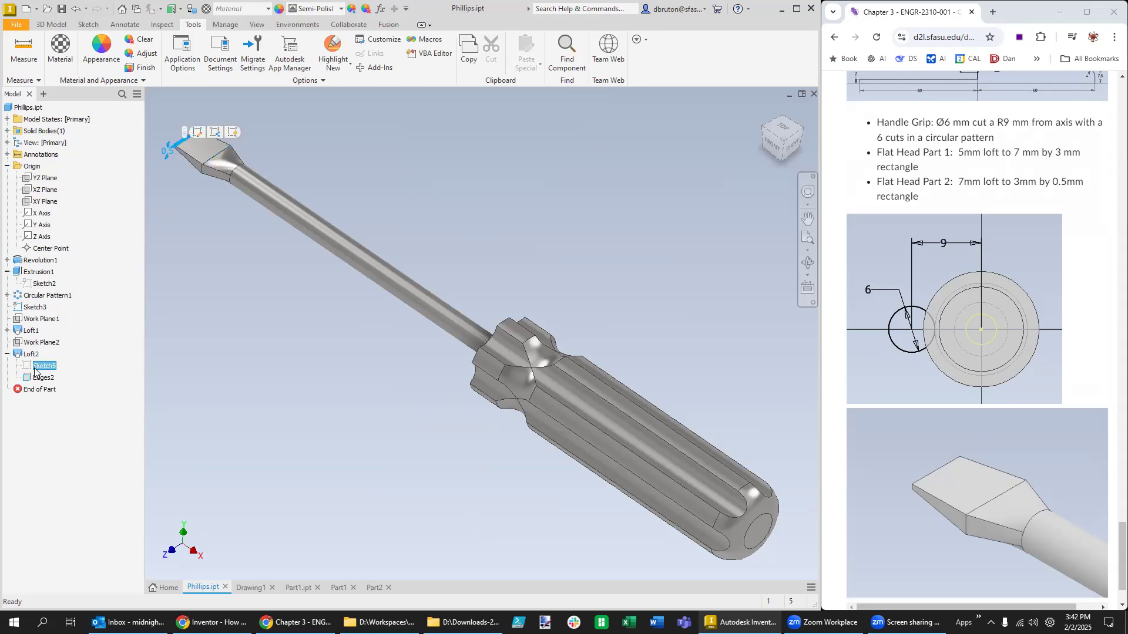
pyautogui.rightClick(34, 370)
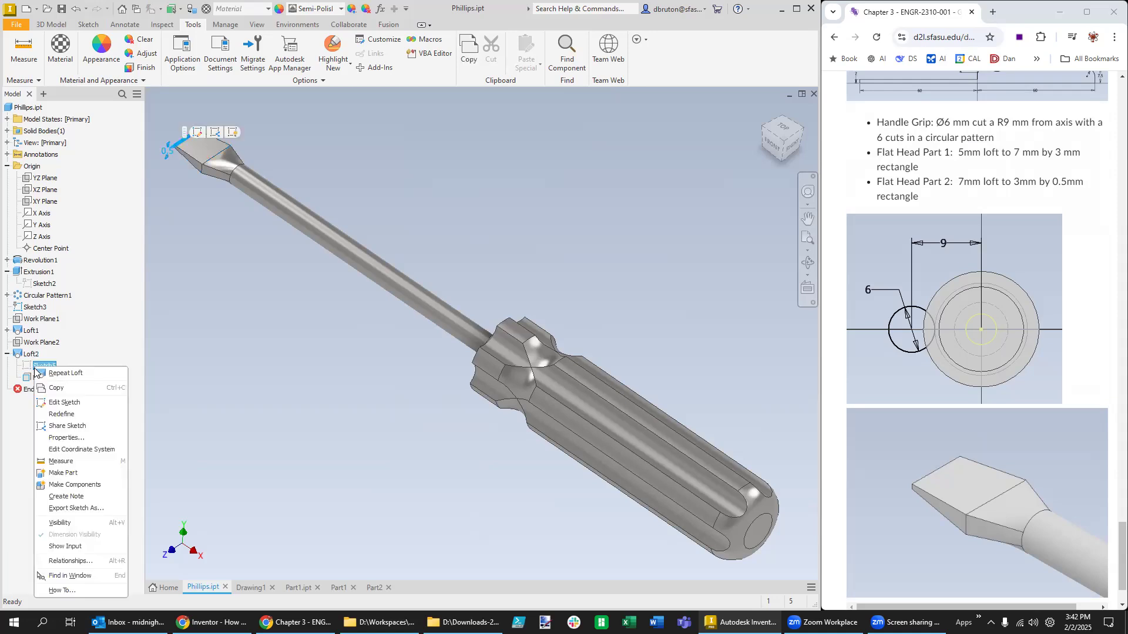
pyautogui.click(72, 405)
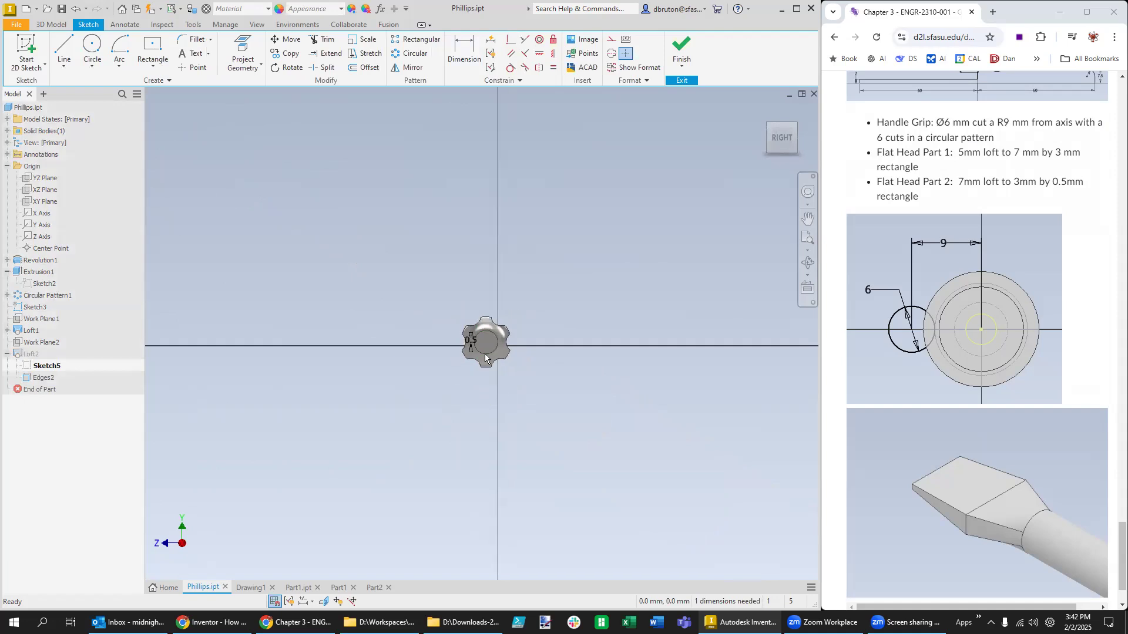
# Step: Dimension the tip rectangle's long edge to 5 mm and finish the sketch
pyautogui.scroll(10, 487, 347)
pyautogui.moveTo(352, 475)
pyautogui.mouseDown(button='middle')
pyautogui.moveTo(364, 513)
pyautogui.moveTo(569, 524)
pyautogui.moveTo(553, 531)
pyautogui.mouseUp(button='middle')
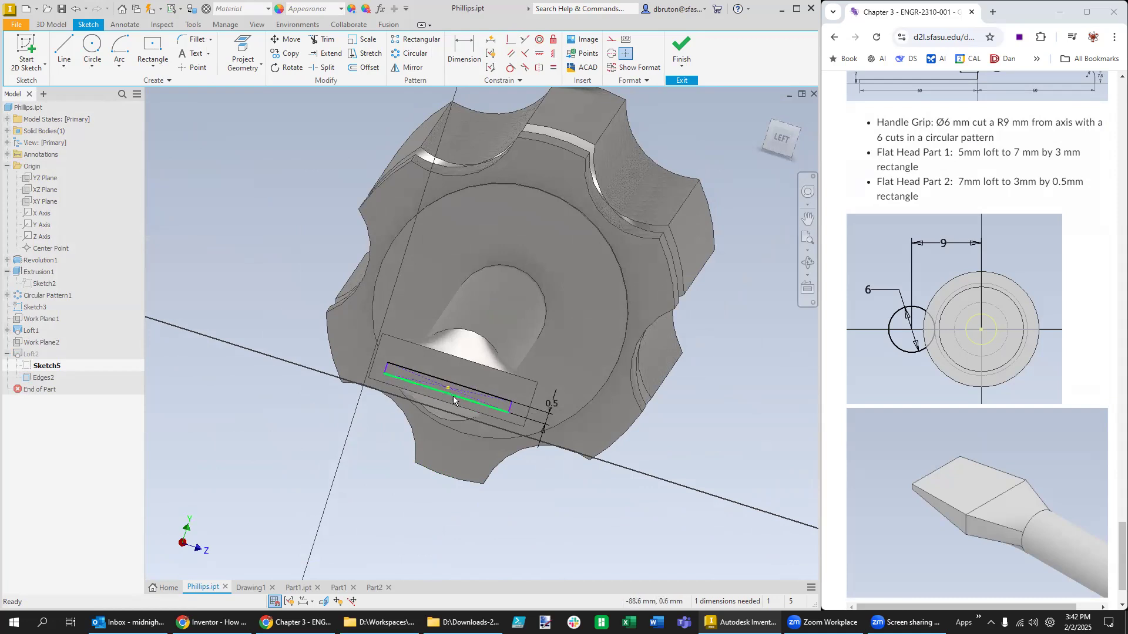
pyautogui.click(464, 50)
pyautogui.click(485, 396)
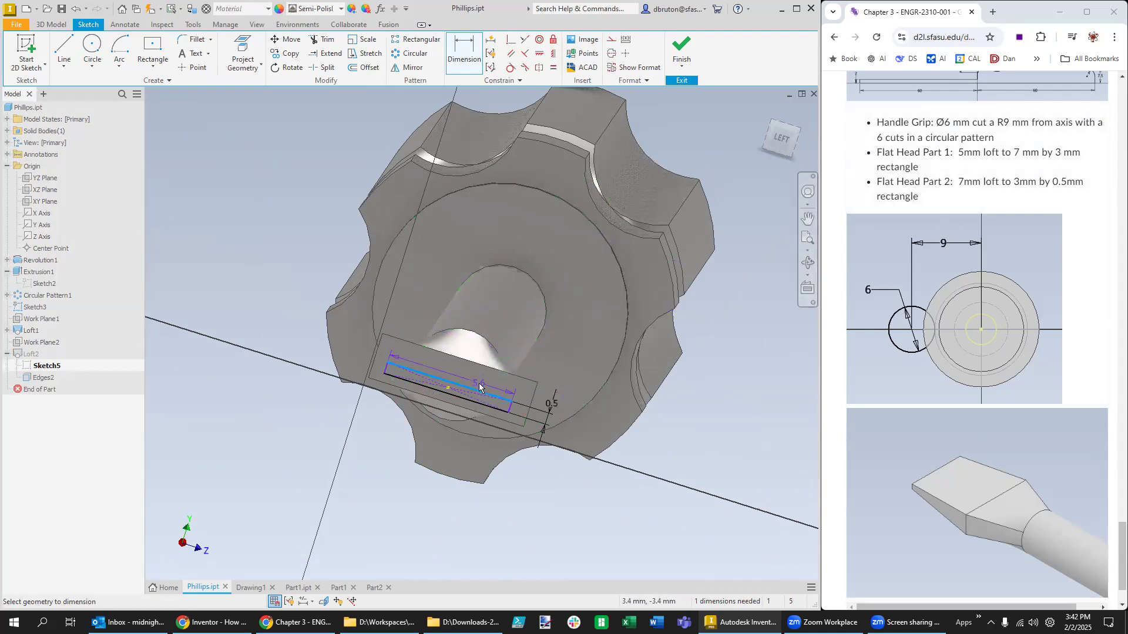
pyautogui.click(491, 413)
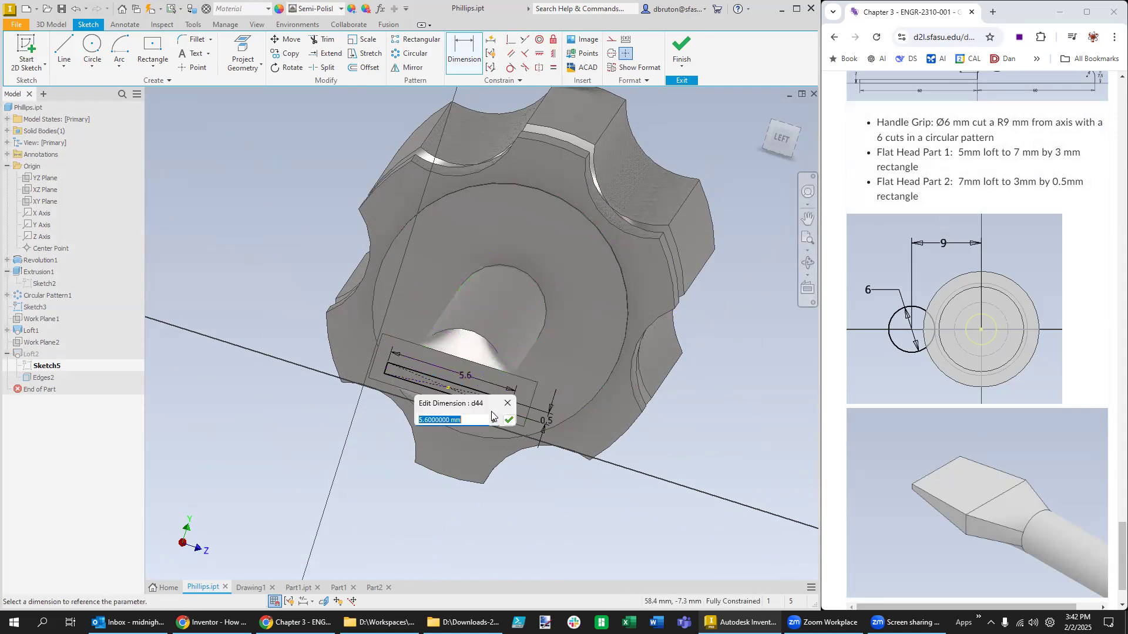
pyautogui.write('5')
pyautogui.press('Return')
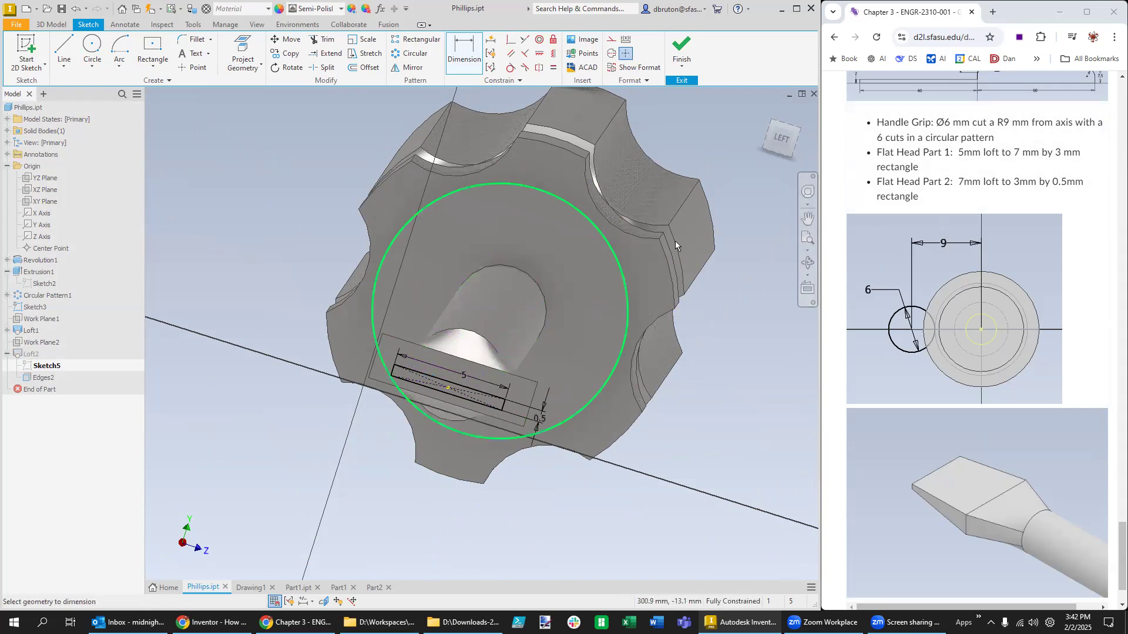
pyautogui.click(681, 50)
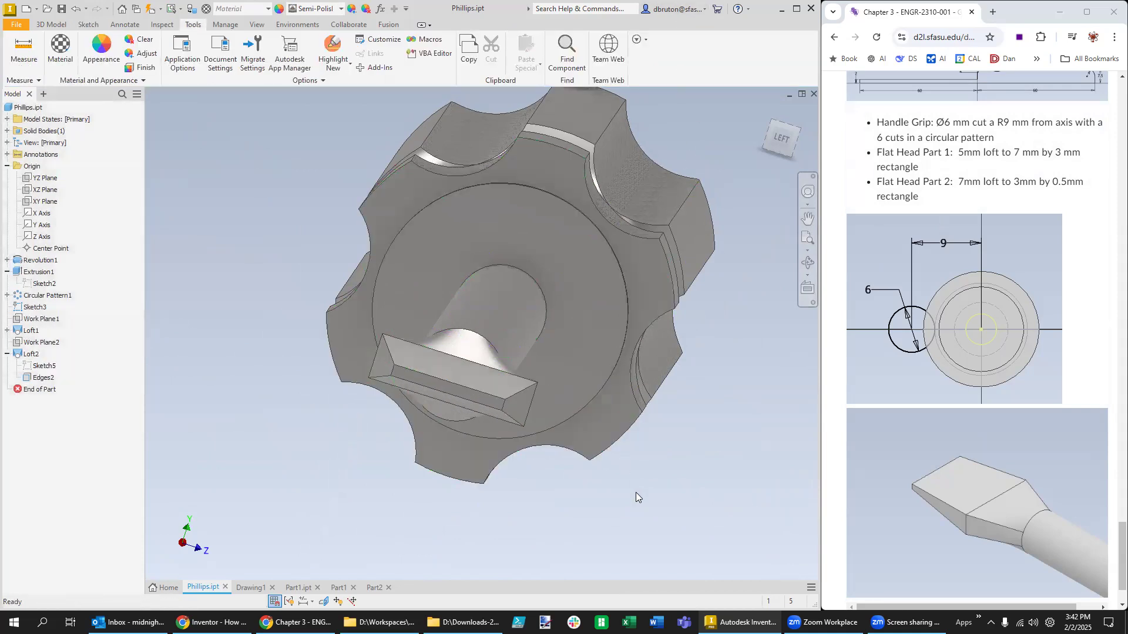
pyautogui.click(764, 112)
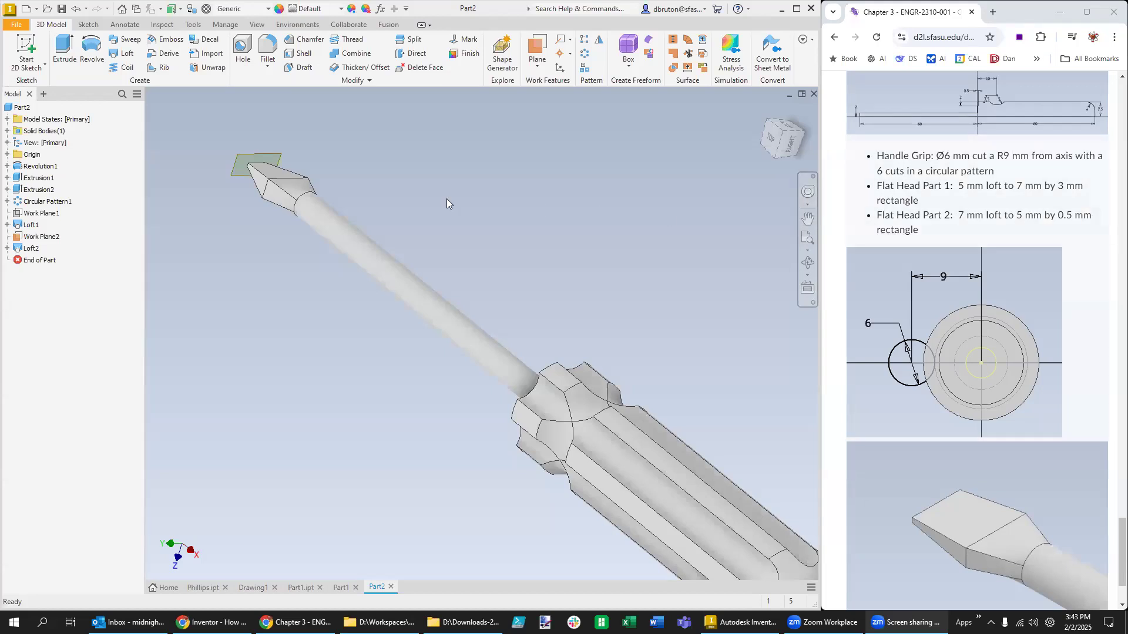
# Step: In Part2, edit the second loft's tip sketch to set the rectangle's width to 5 mm and finish the sketch
pyautogui.click(7, 248)
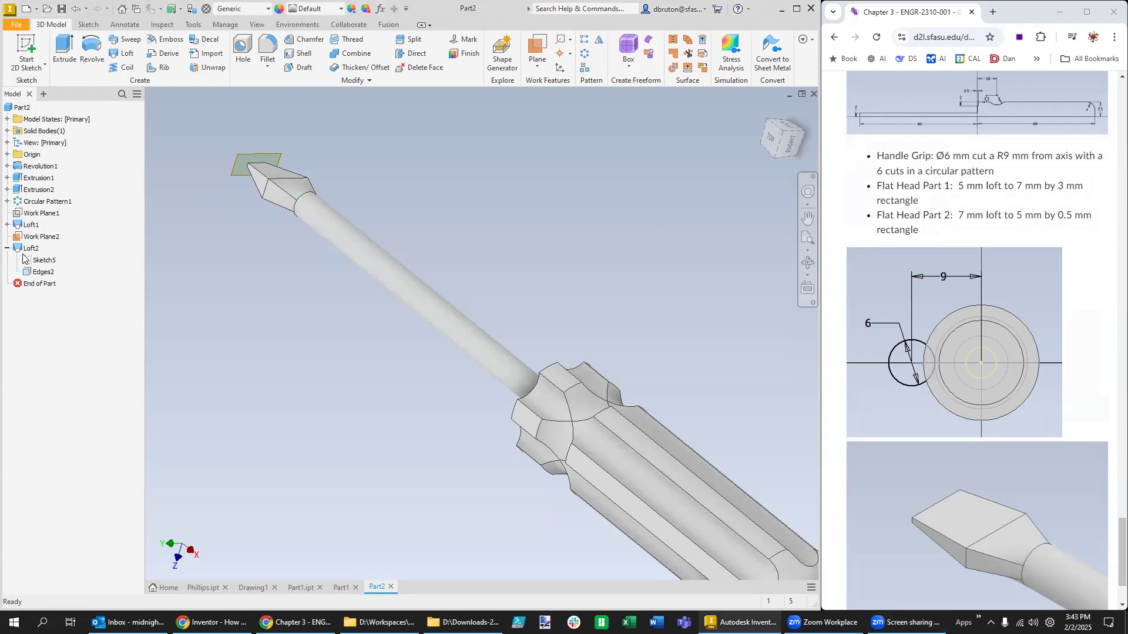
pyautogui.rightClick(44, 263)
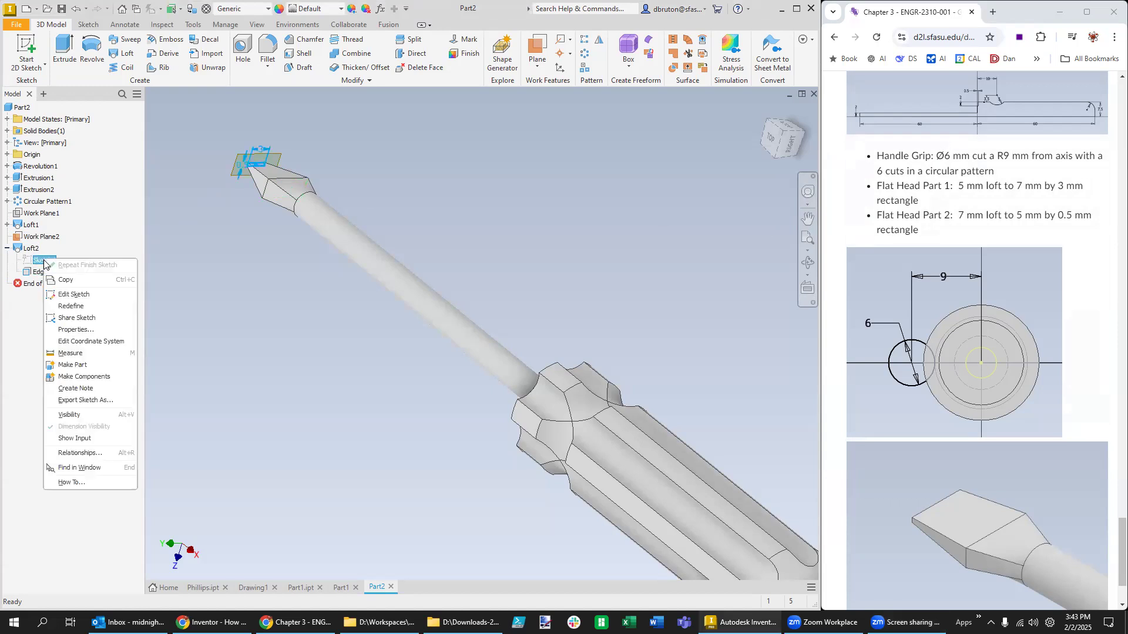
pyautogui.click(70, 297)
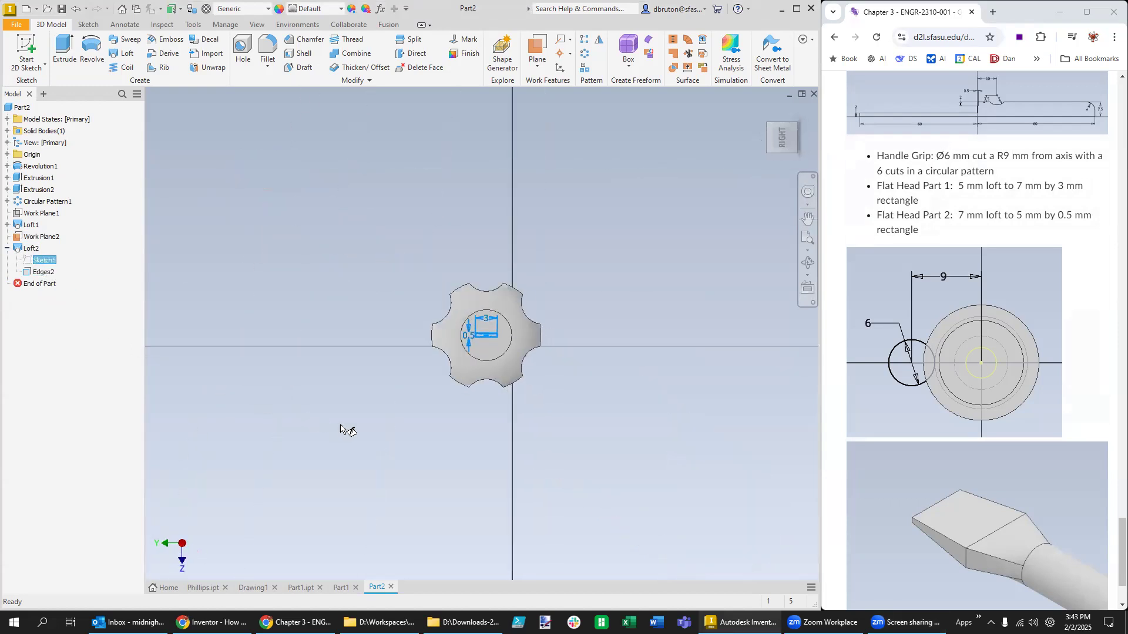
pyautogui.scroll(5, 499, 329)
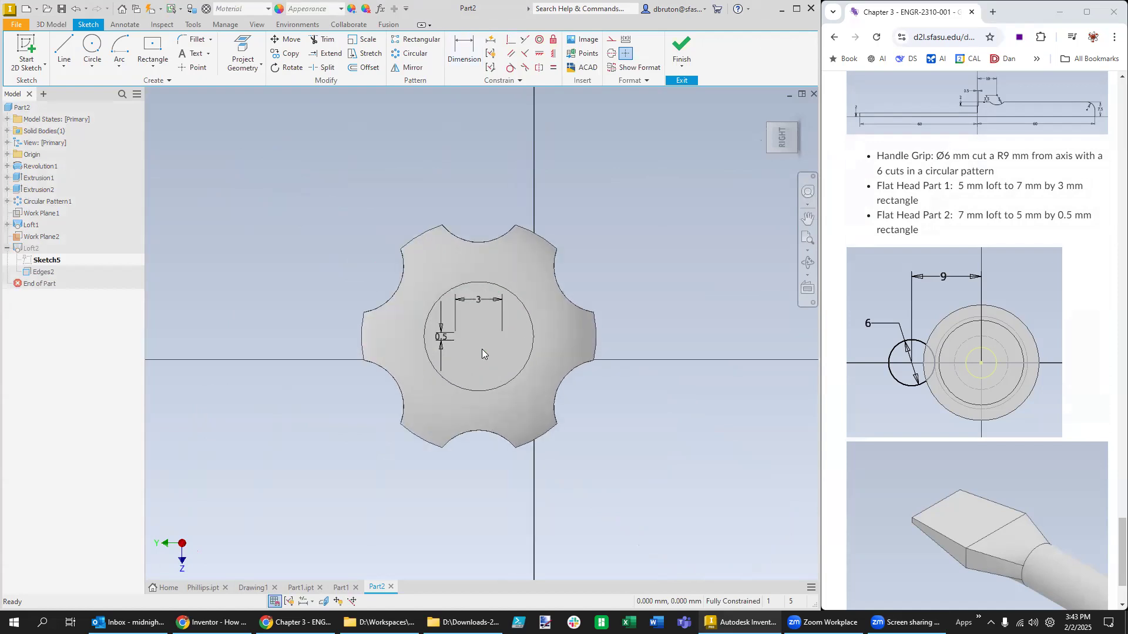
pyautogui.doubleClick(476, 301)
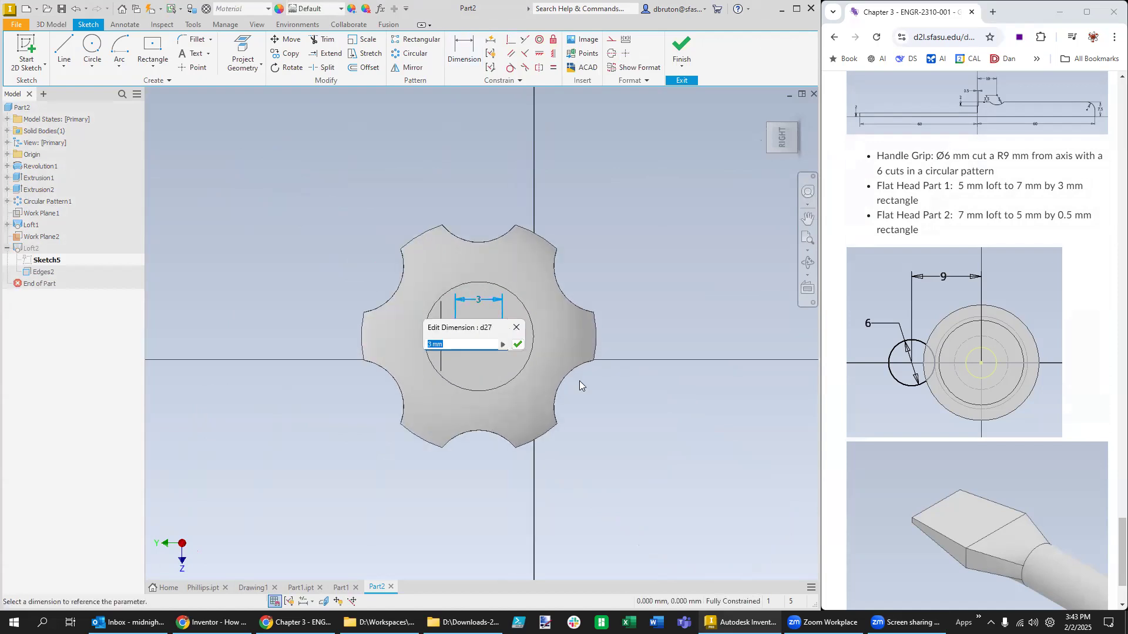
pyautogui.write('5')
pyautogui.press('Return')
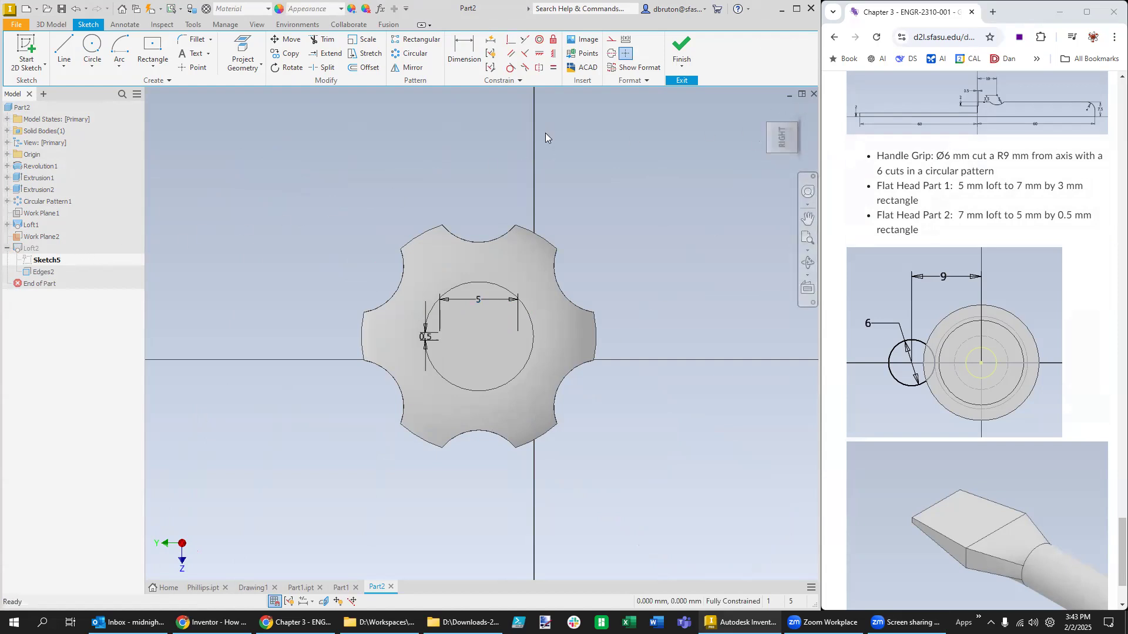
pyautogui.click(682, 50)
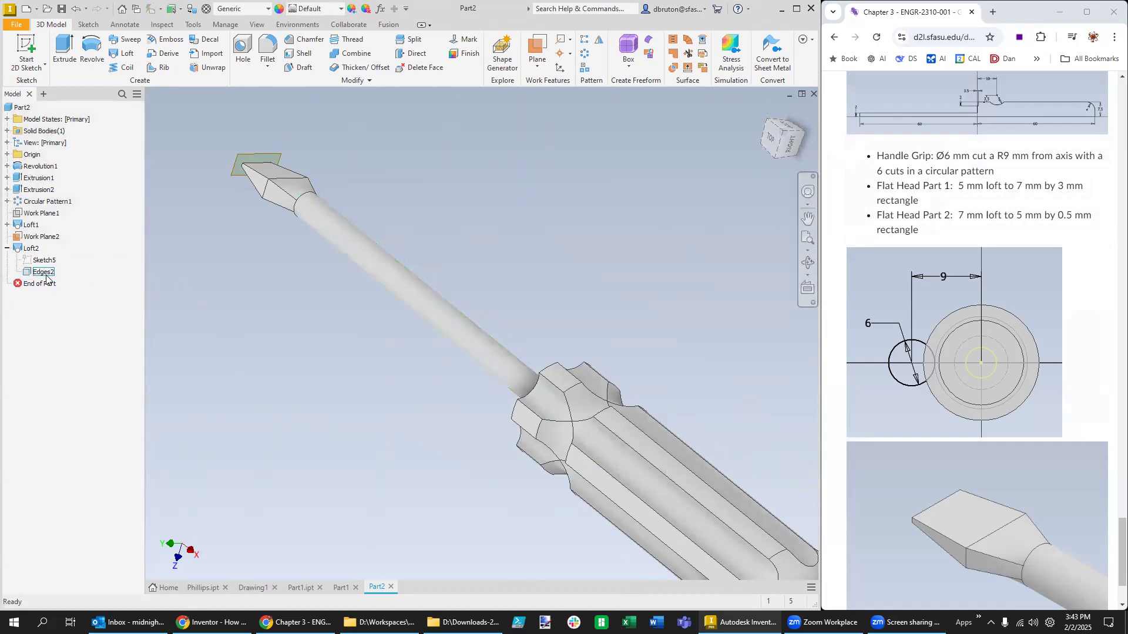
# Step: Hide the second work plane at the end of the flat-head tip
pyautogui.rightClick(44, 238)
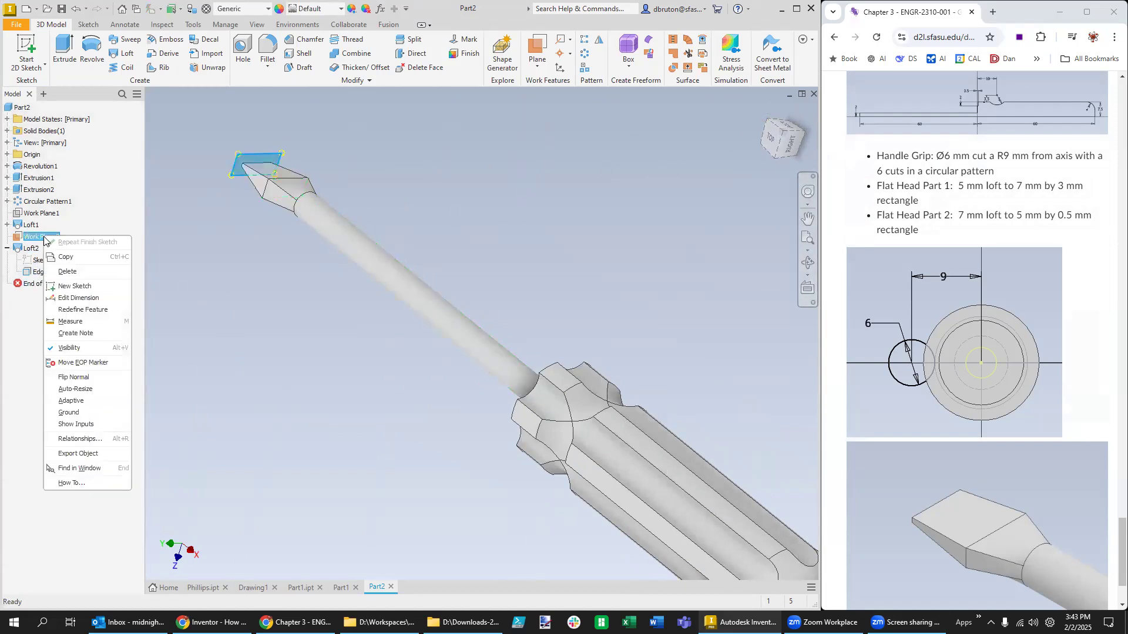
pyautogui.click(65, 349)
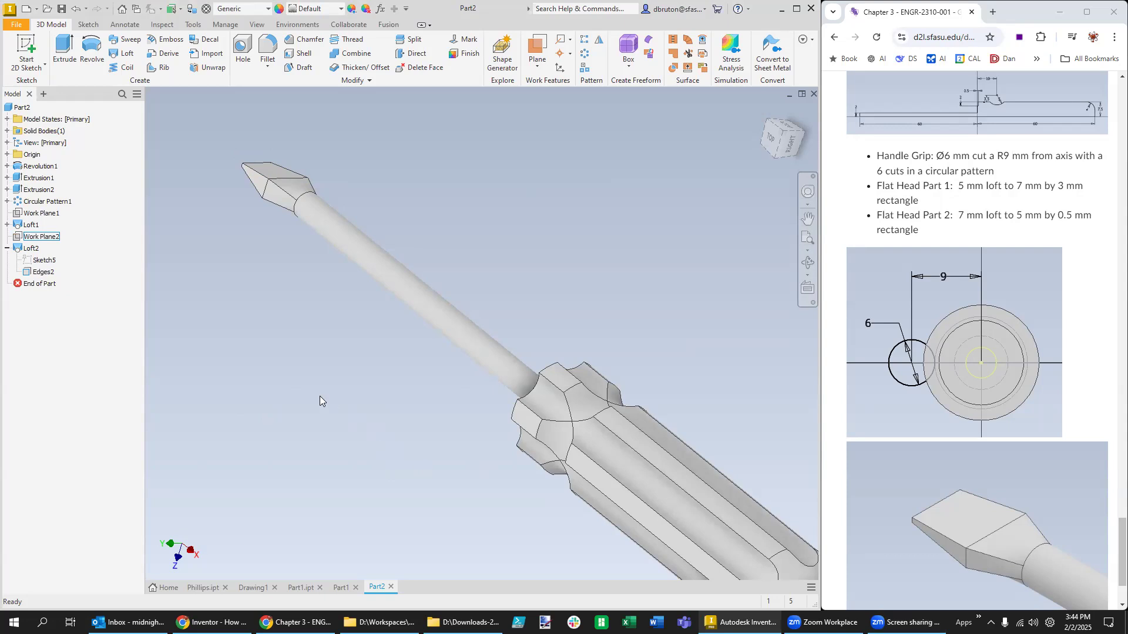
pyautogui.scroll(-2, 963, 528)
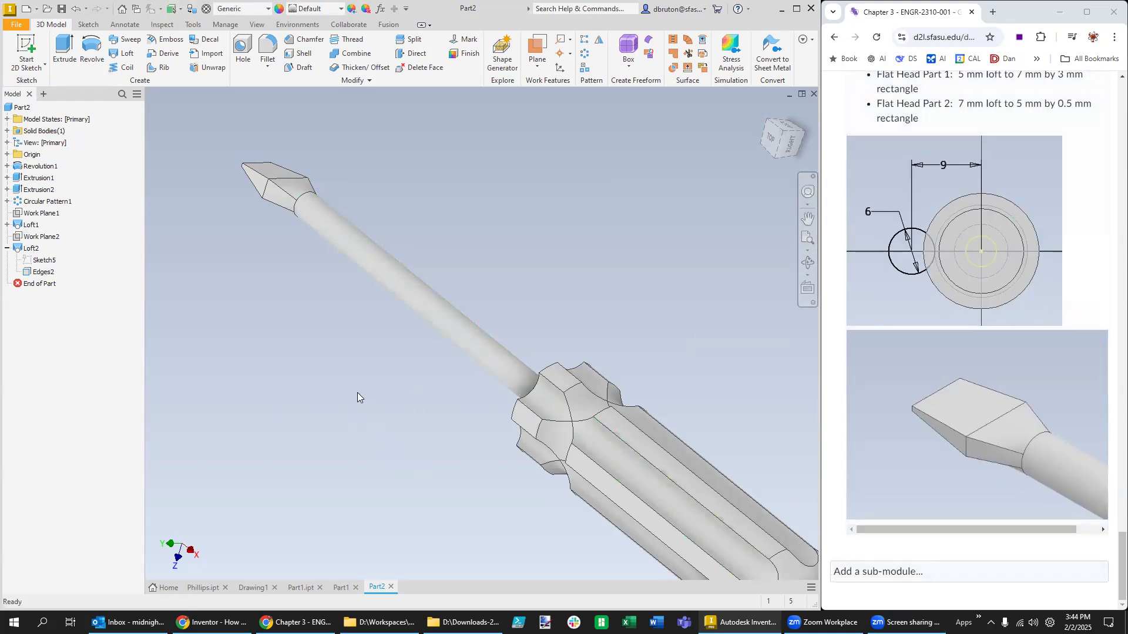
# Step: Try to assign Stainless Steel to the part by searching the material library for STEEL
pyautogui.click(90, 25)
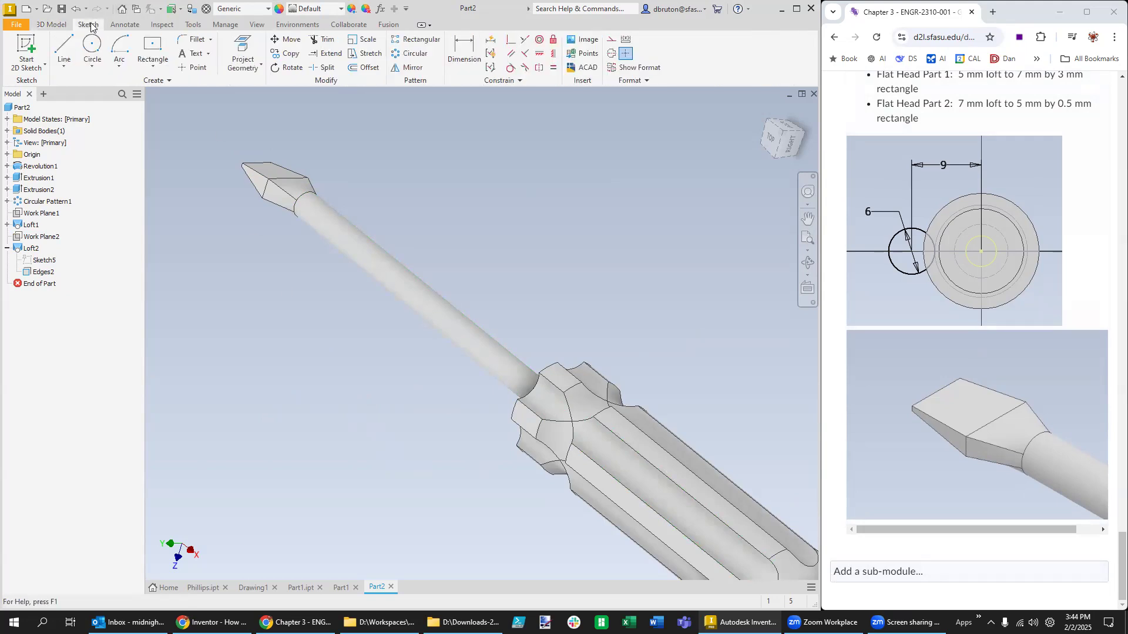
pyautogui.click(134, 27)
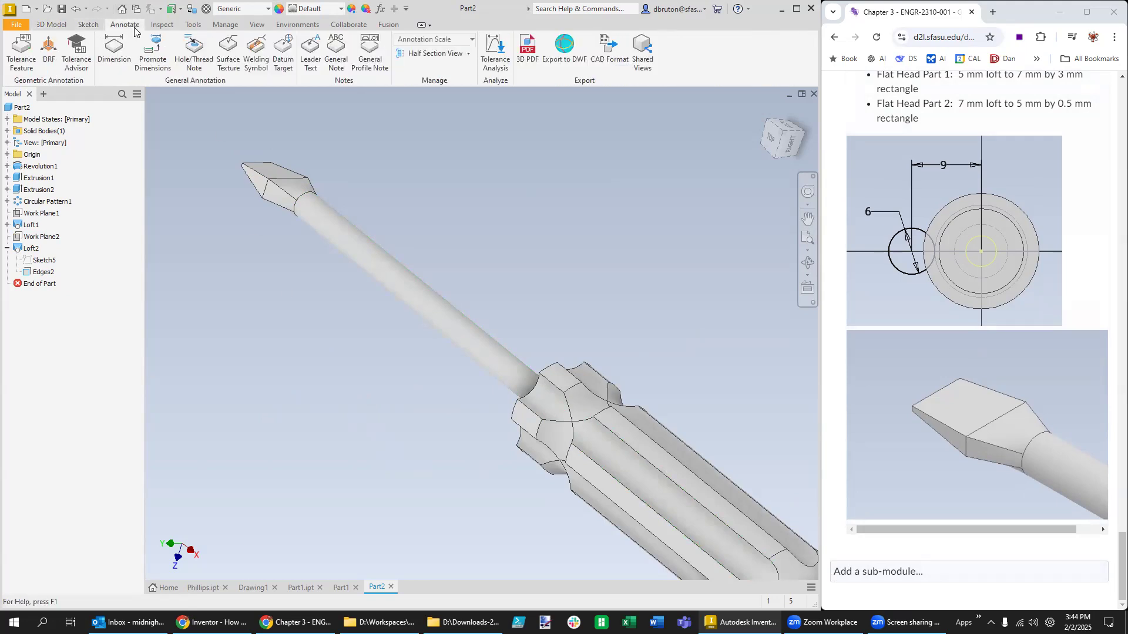
pyautogui.click(162, 25)
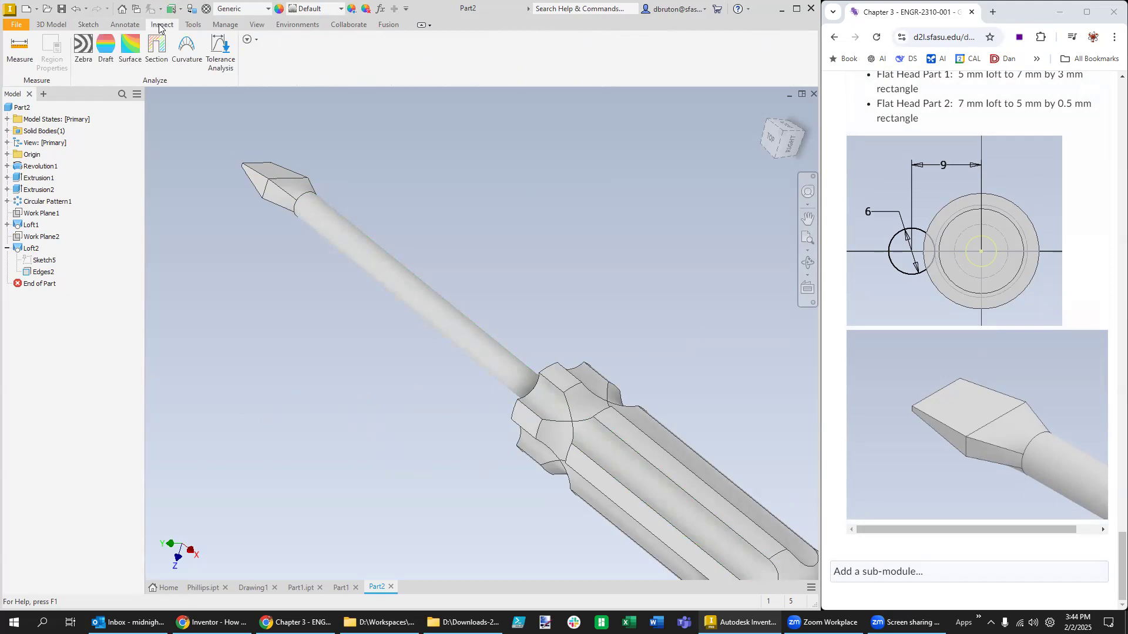
pyautogui.click(185, 26)
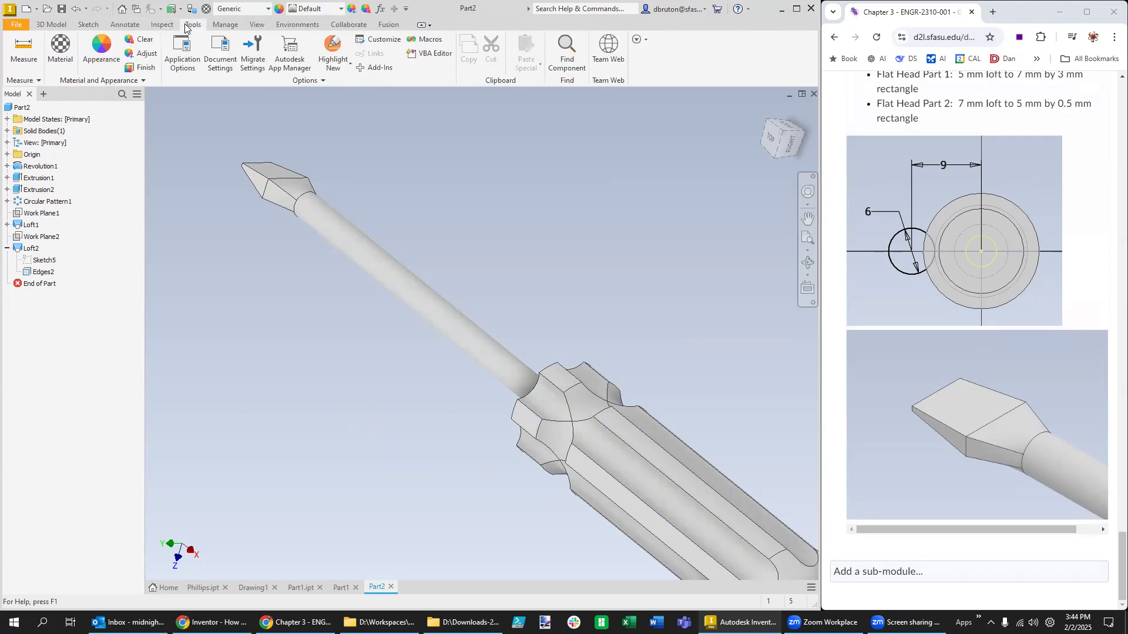
pyautogui.click(61, 50)
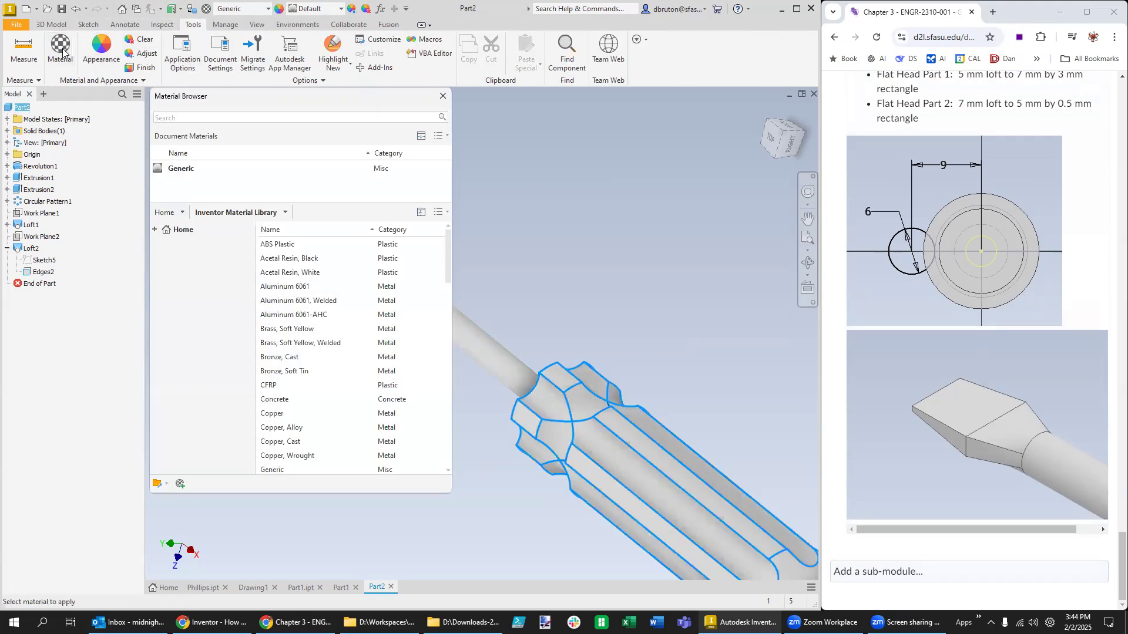
pyautogui.click(218, 115)
pyautogui.write('STEEL')
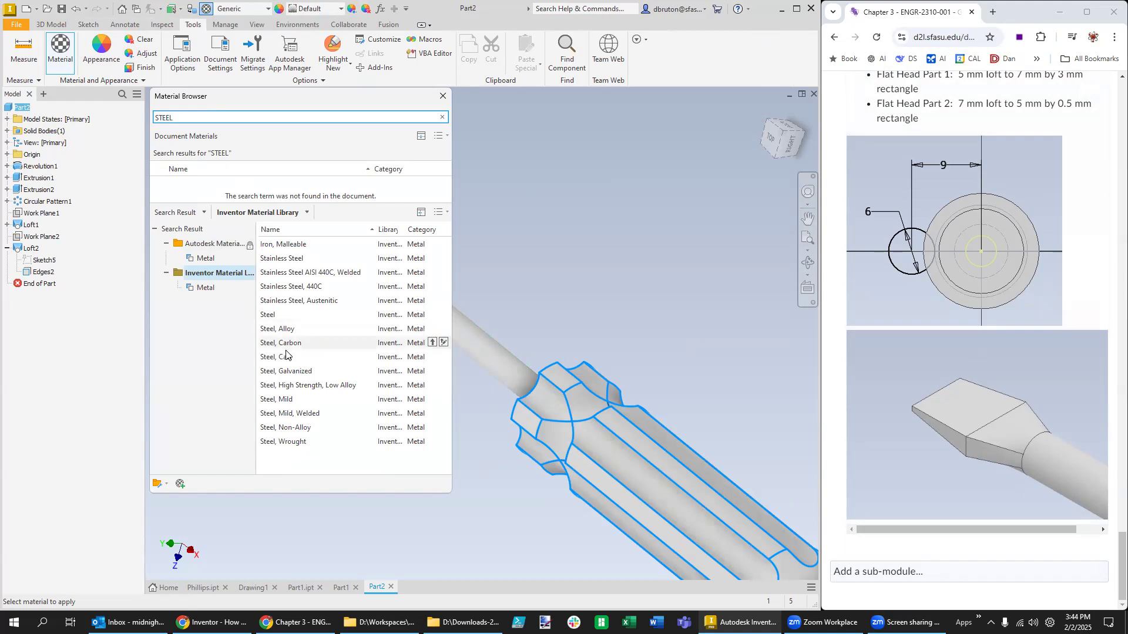
pyautogui.click(296, 258)
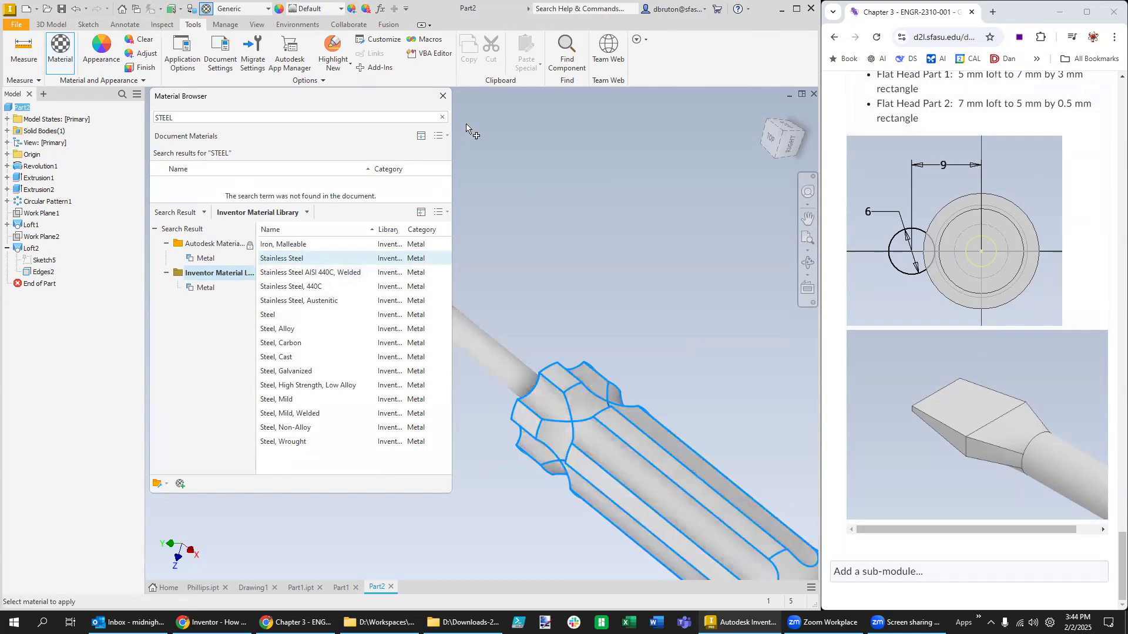
pyautogui.click(443, 95)
# Step: Try to assign the Stainless Steel material to only the two tip loft features, searching the material library for steel
pyautogui.click(48, 249)
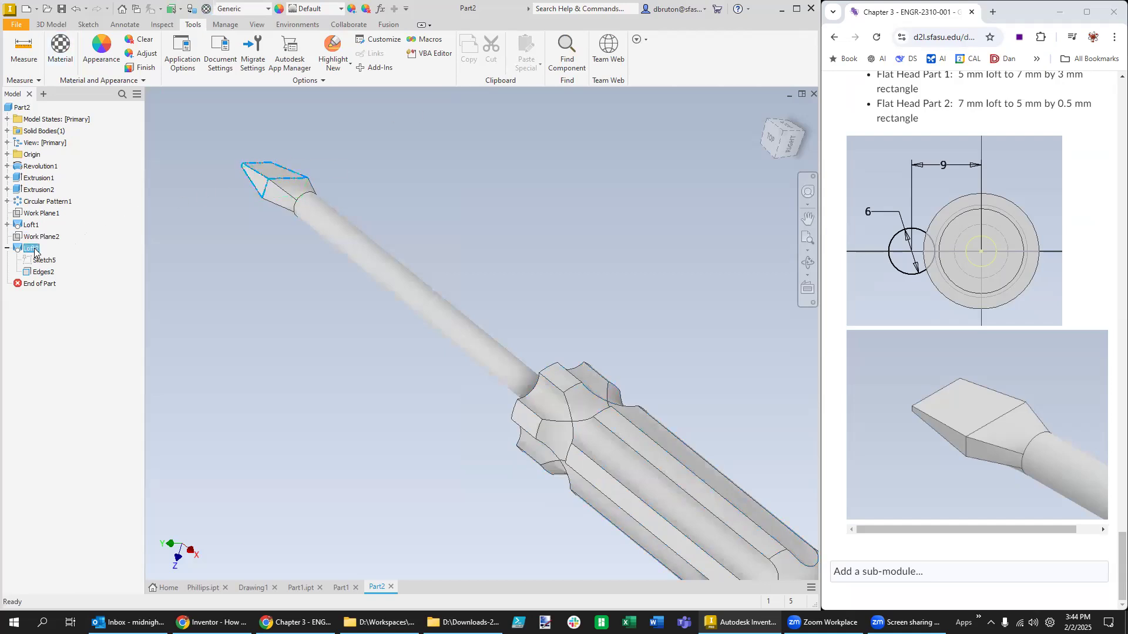
pyautogui.click(7, 249)
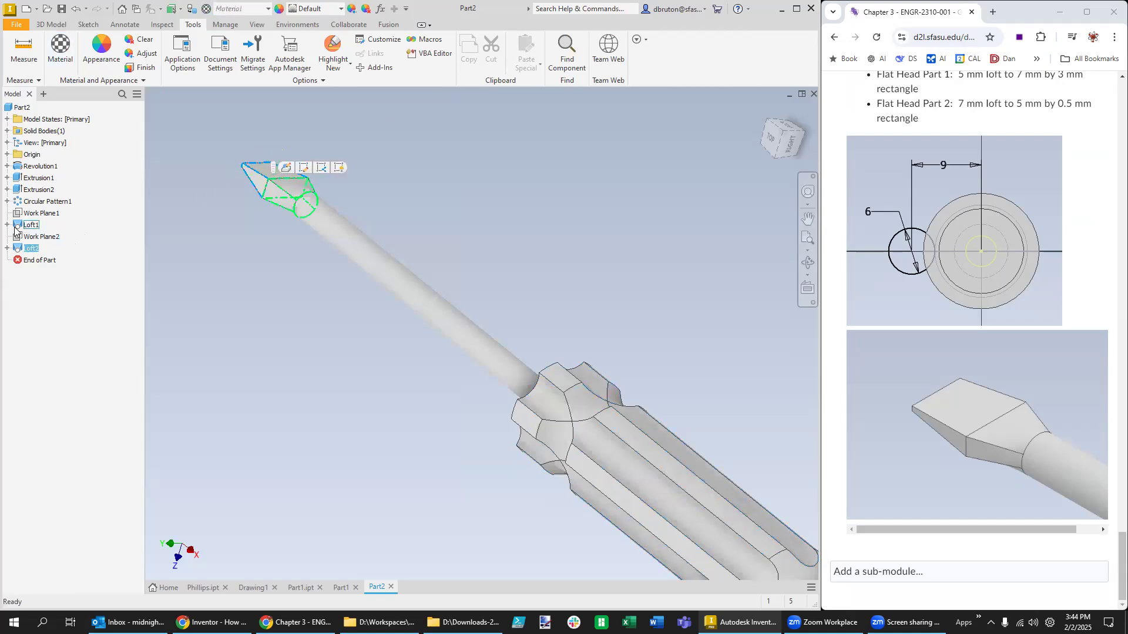
pyautogui.keyDown('shift'); pyautogui.click(15, 225); pyautogui.keyUp('shift')
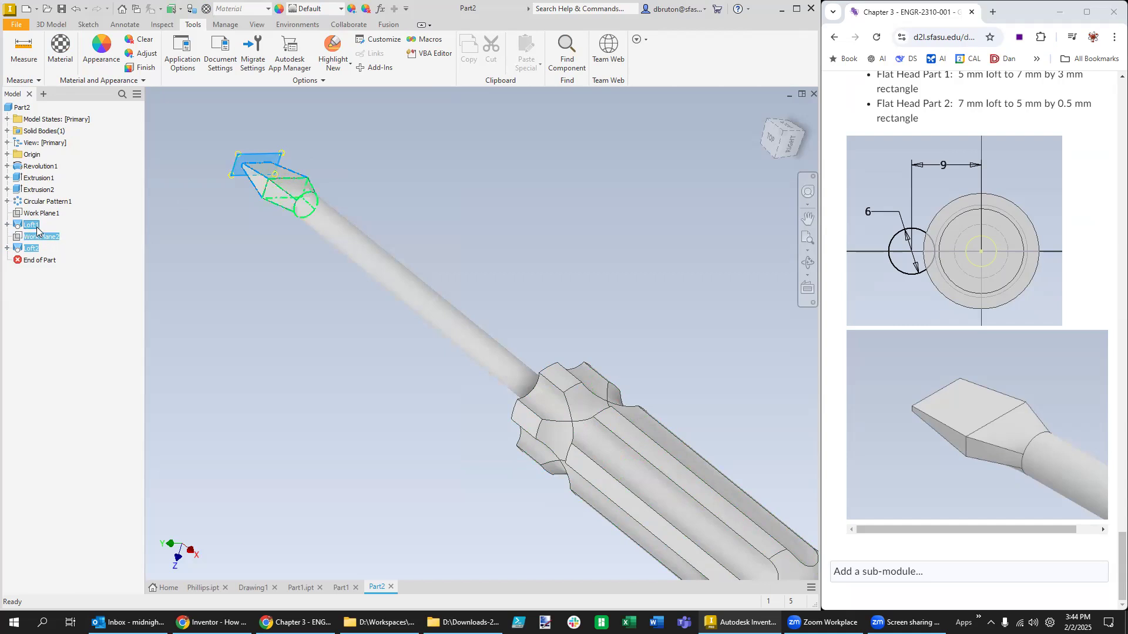
pyautogui.click(59, 259)
pyautogui.click(31, 248)
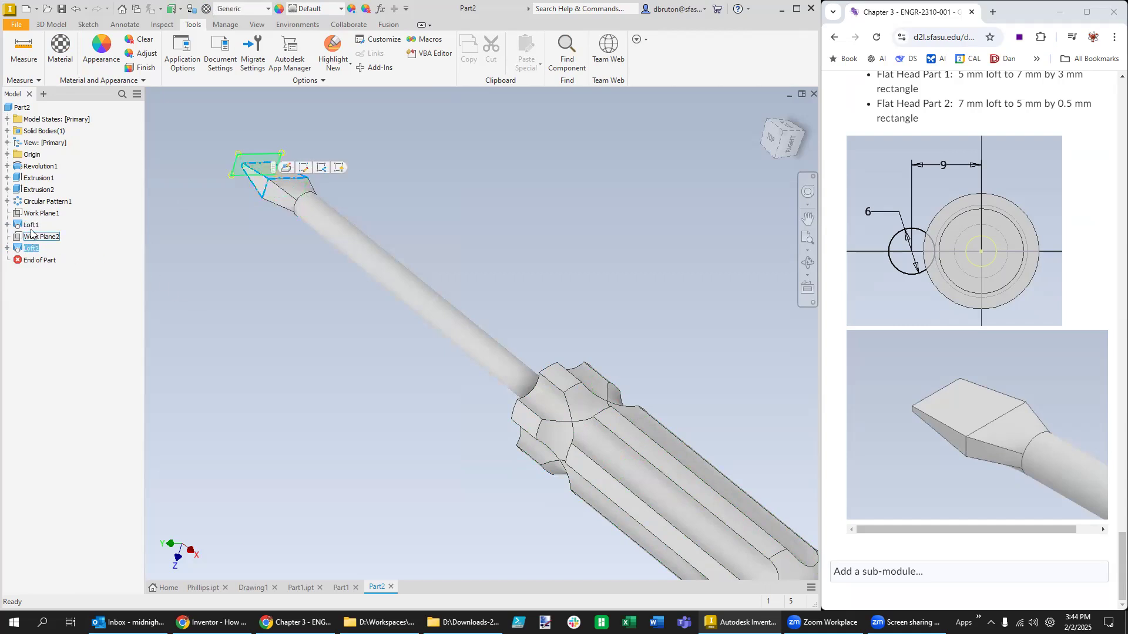
pyautogui.keyDown('ctrl'); pyautogui.click(32, 228); pyautogui.keyUp('ctrl')
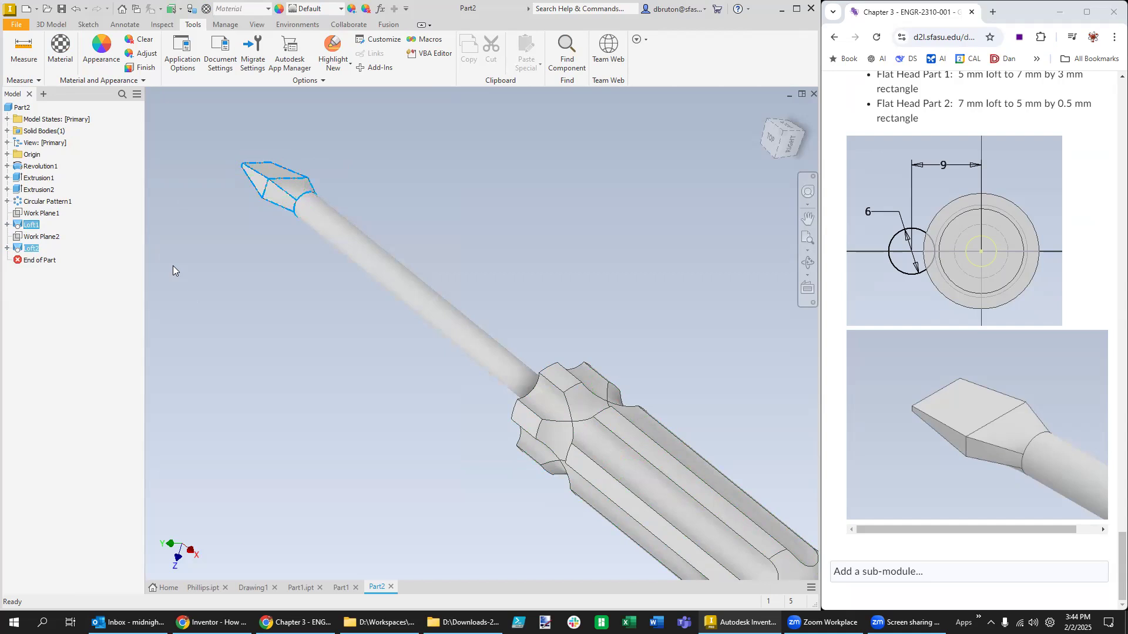
pyautogui.click(59, 49)
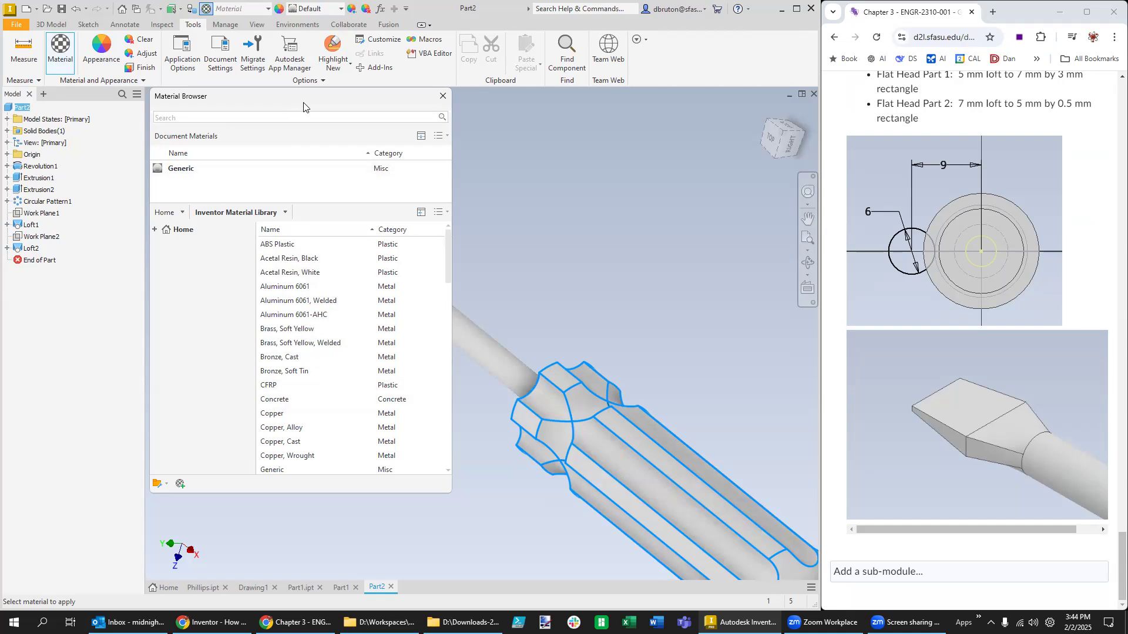
pyautogui.moveTo(303, 106); pyautogui.dragTo(579, 147)
pyautogui.click(554, 450)
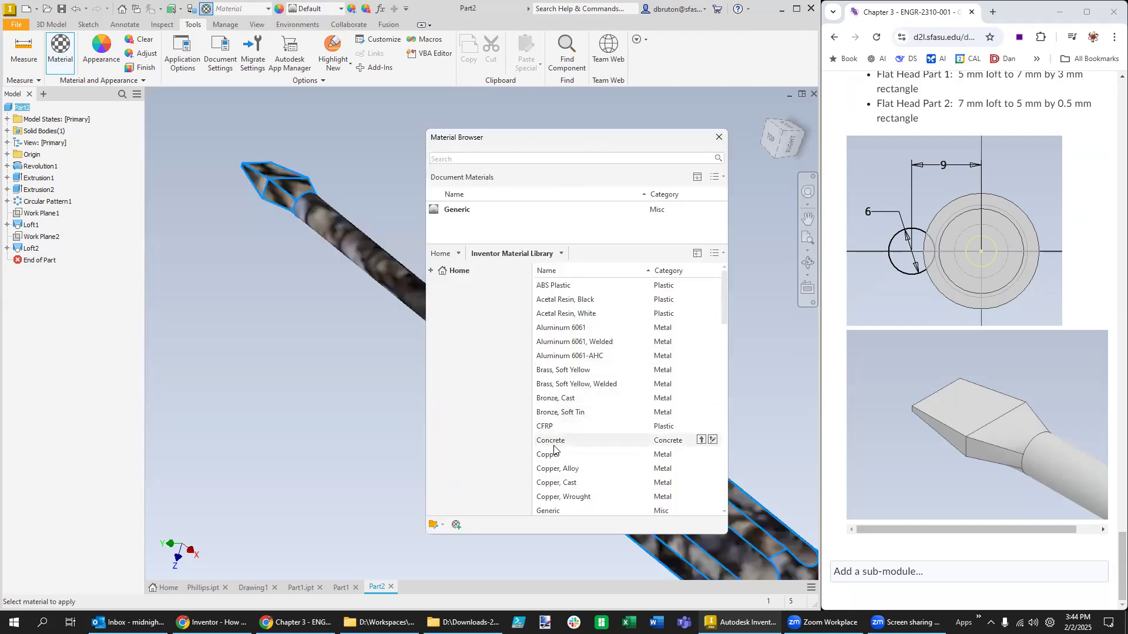
pyautogui.scroll(-7, 570, 433)
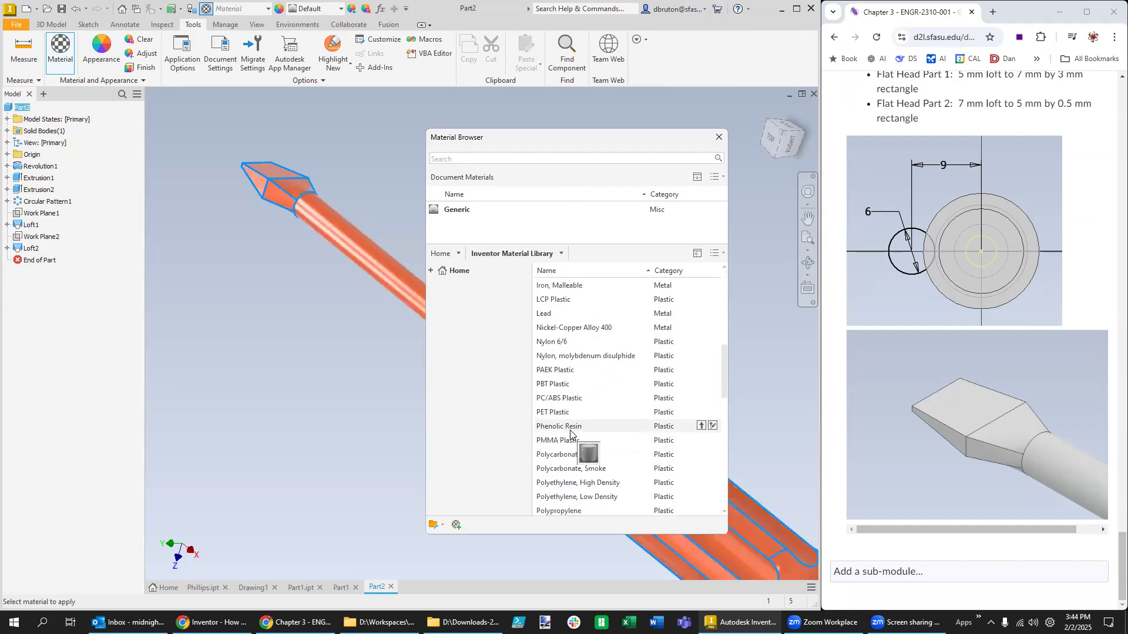
pyautogui.click(505, 157)
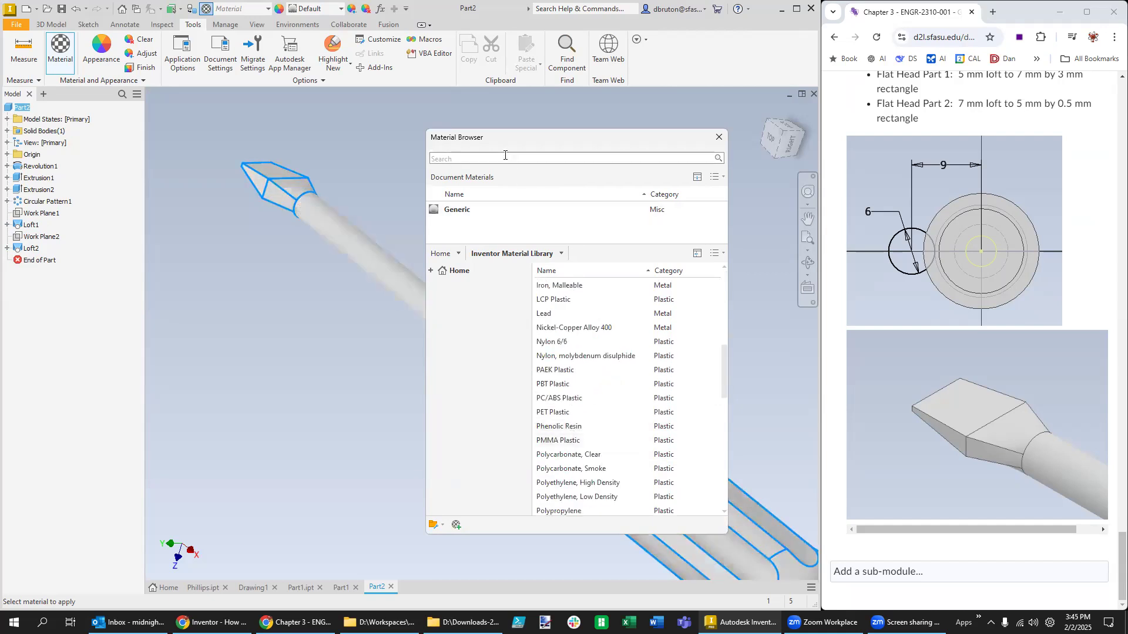
pyautogui.write('steel')
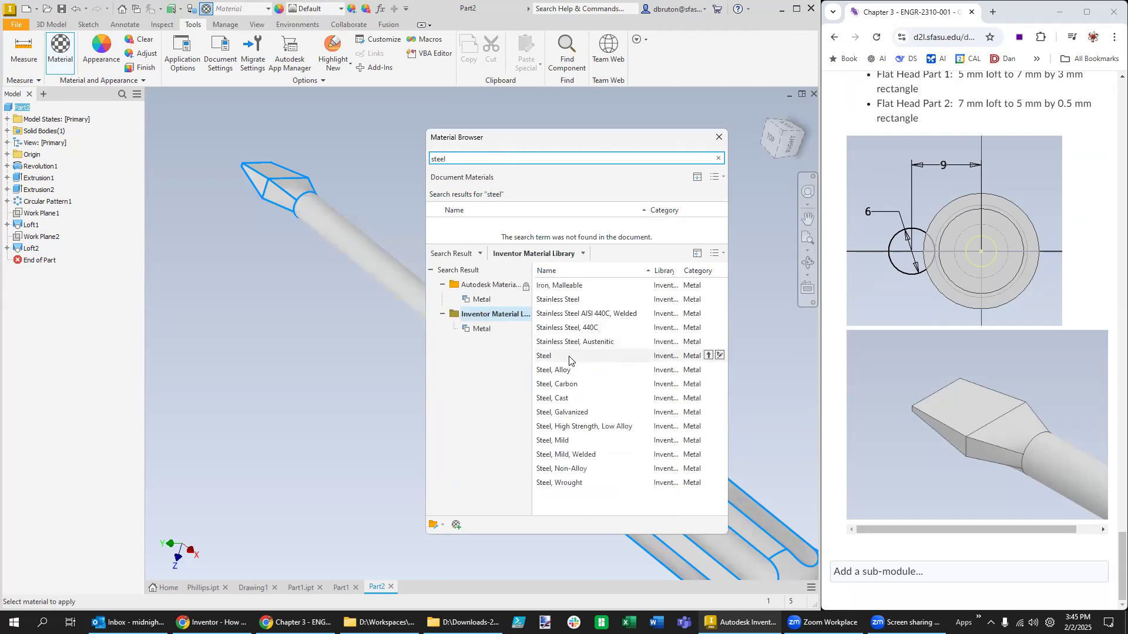
pyautogui.click(646, 300)
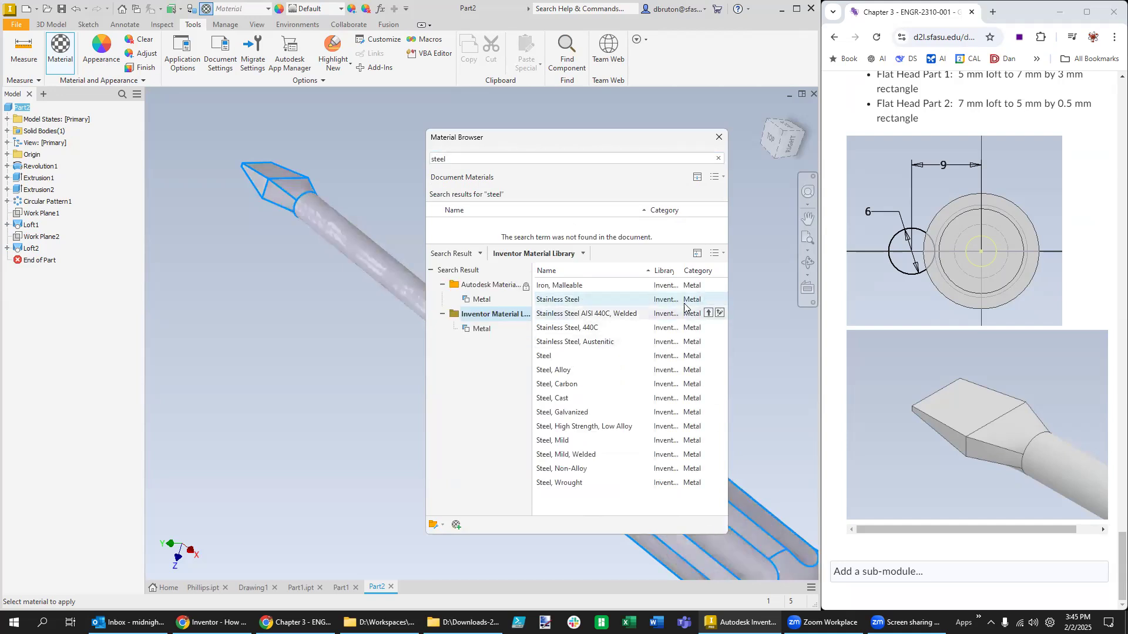
pyautogui.click(709, 300)
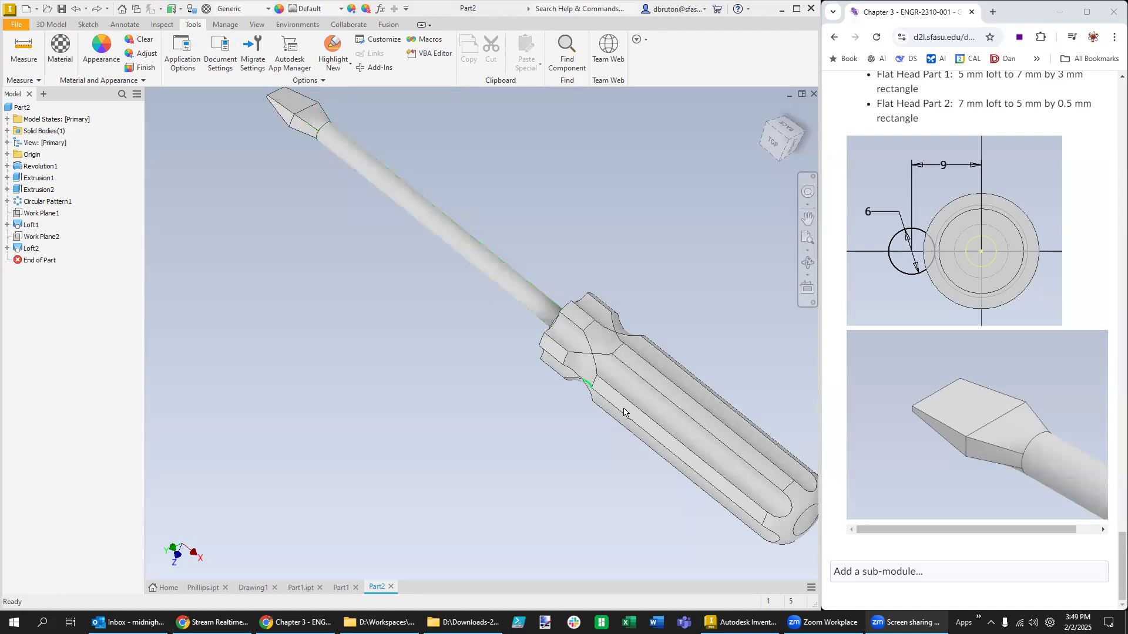
pyautogui.click(92, 40)
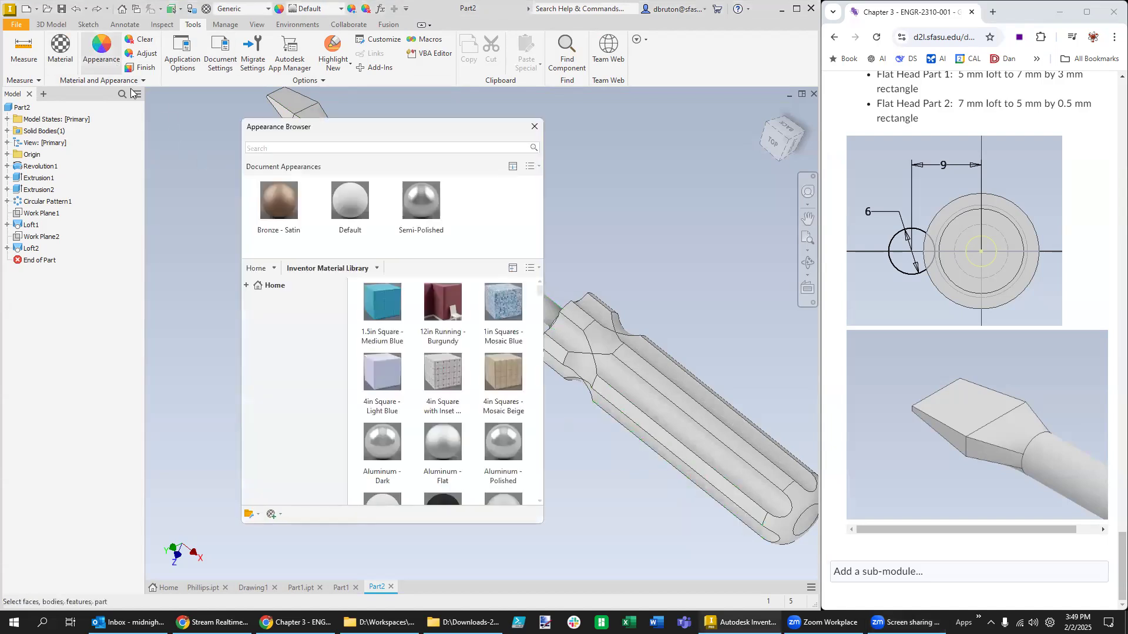
pyautogui.click(293, 147)
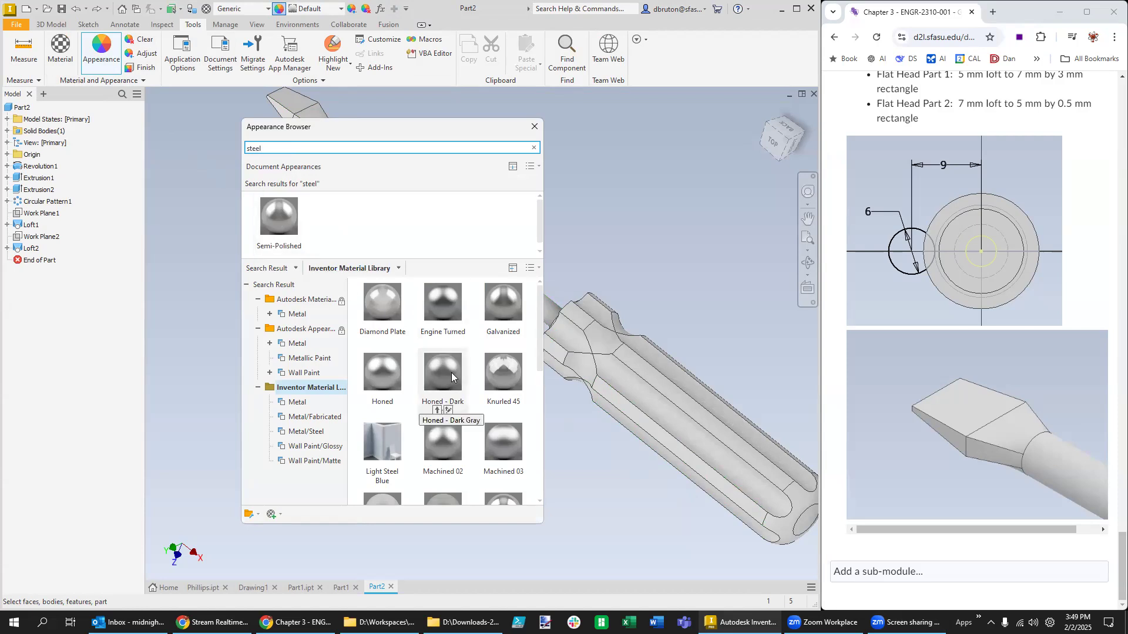
pyautogui.scroll(-5, 451, 373)
pyautogui.click(449, 393)
pyautogui.moveTo(449, 393); pyautogui.dragTo(417, 376)
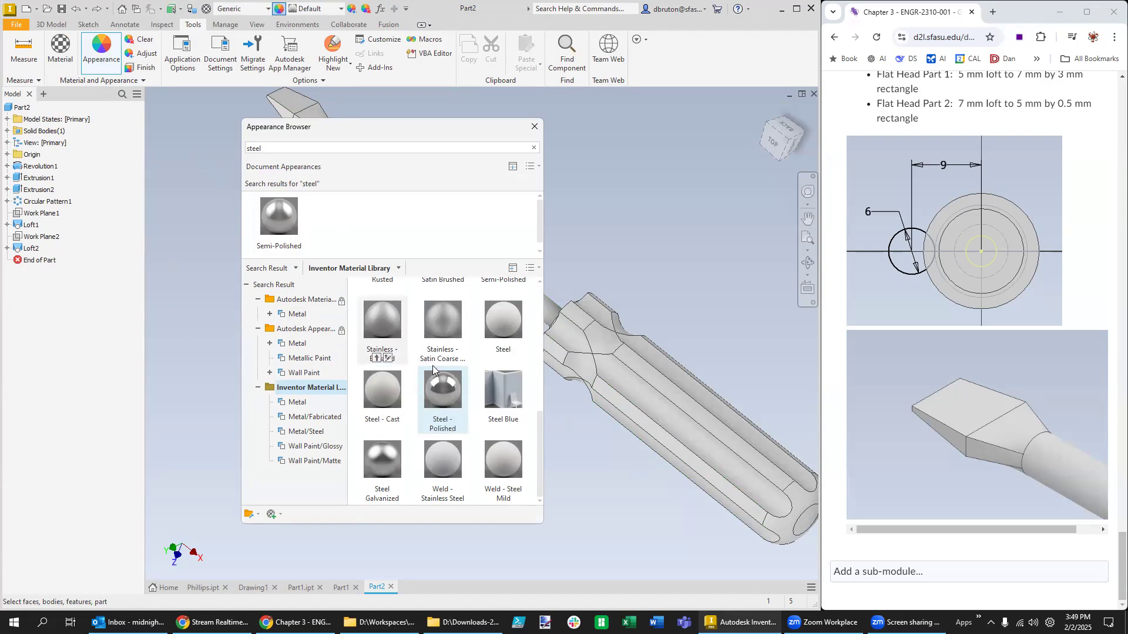
pyautogui.click(534, 128)
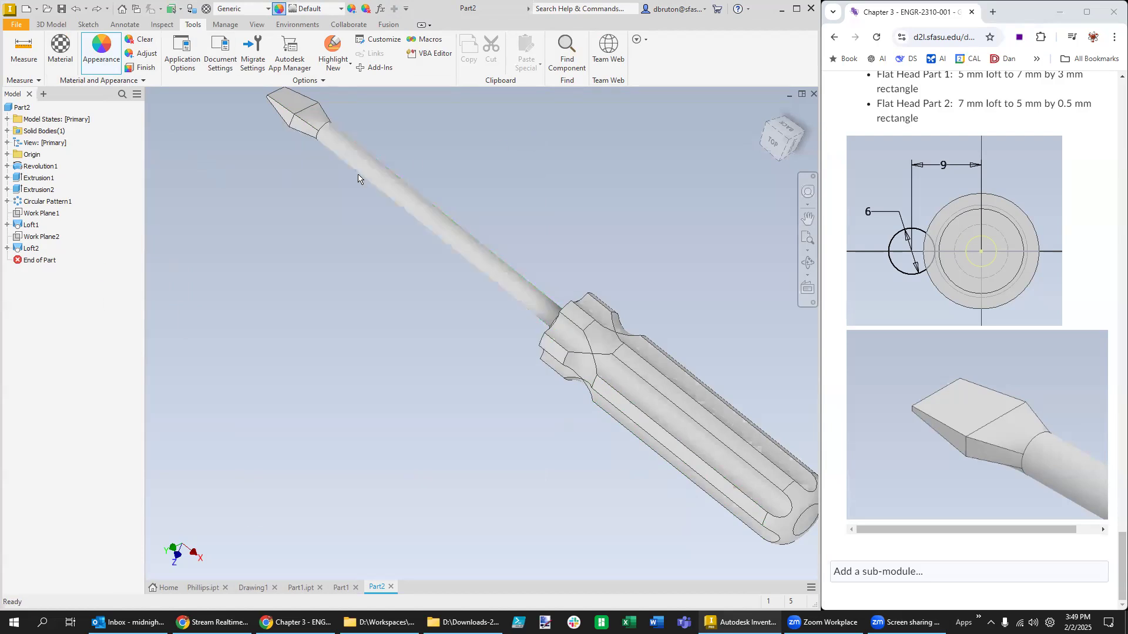
# Step: Apply the document's Semi-Polished appearance to both loft features of the flat-head tip
pyautogui.click(31, 248)
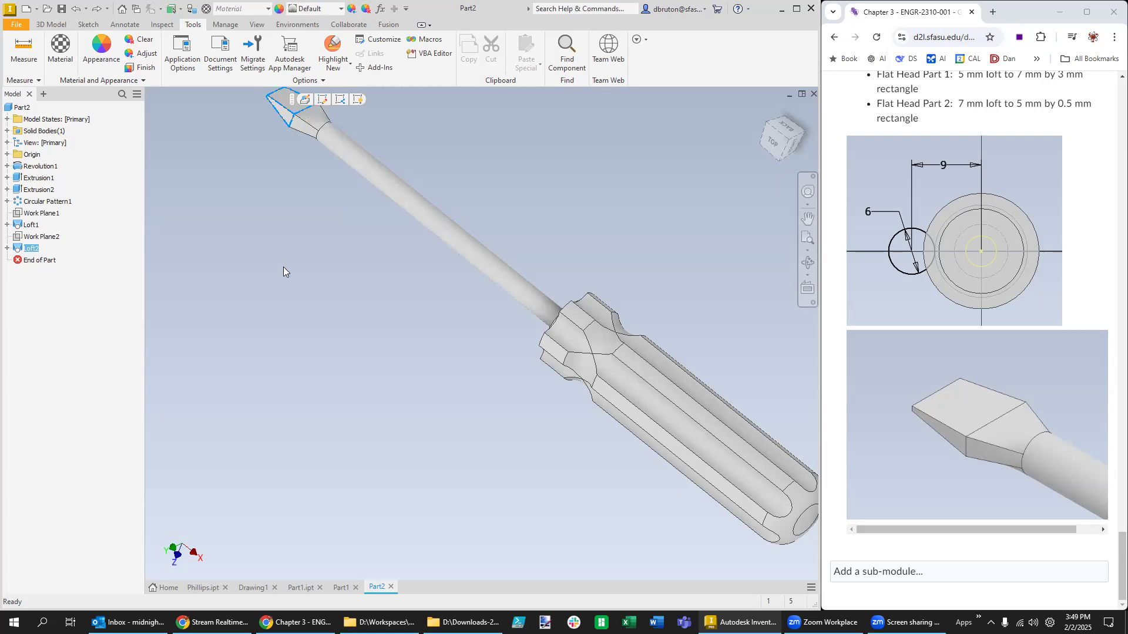
pyautogui.keyDown('ctrl'); pyautogui.click(30, 225); pyautogui.keyUp('ctrl')
pyautogui.click(101, 48)
pyautogui.click(422, 207)
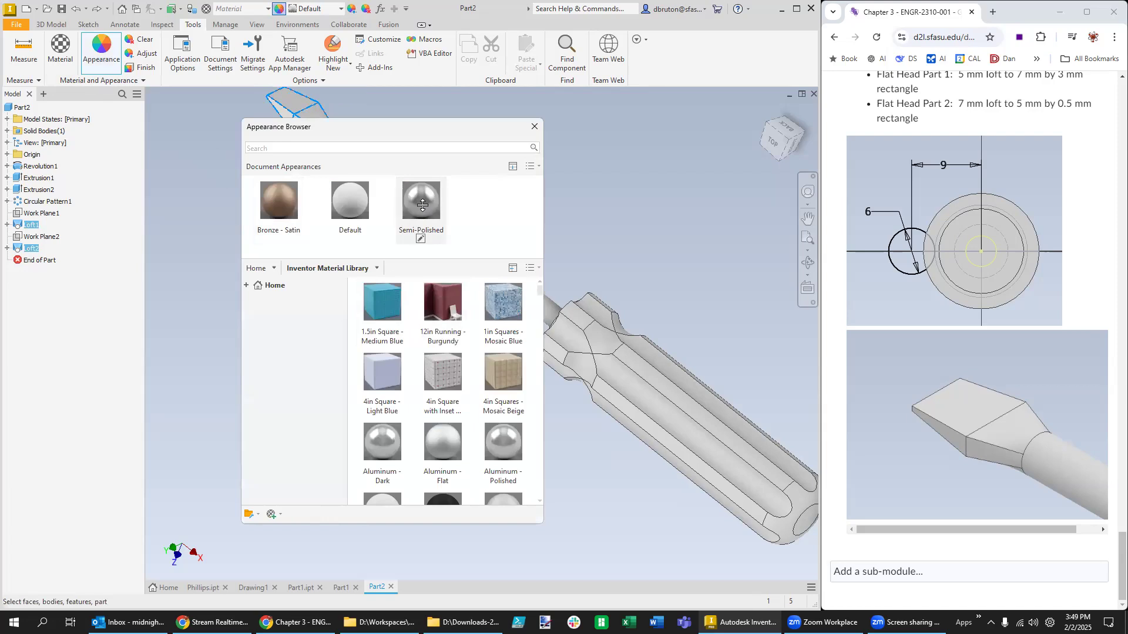
pyautogui.moveTo(413, 140); pyautogui.dragTo(439, 198)
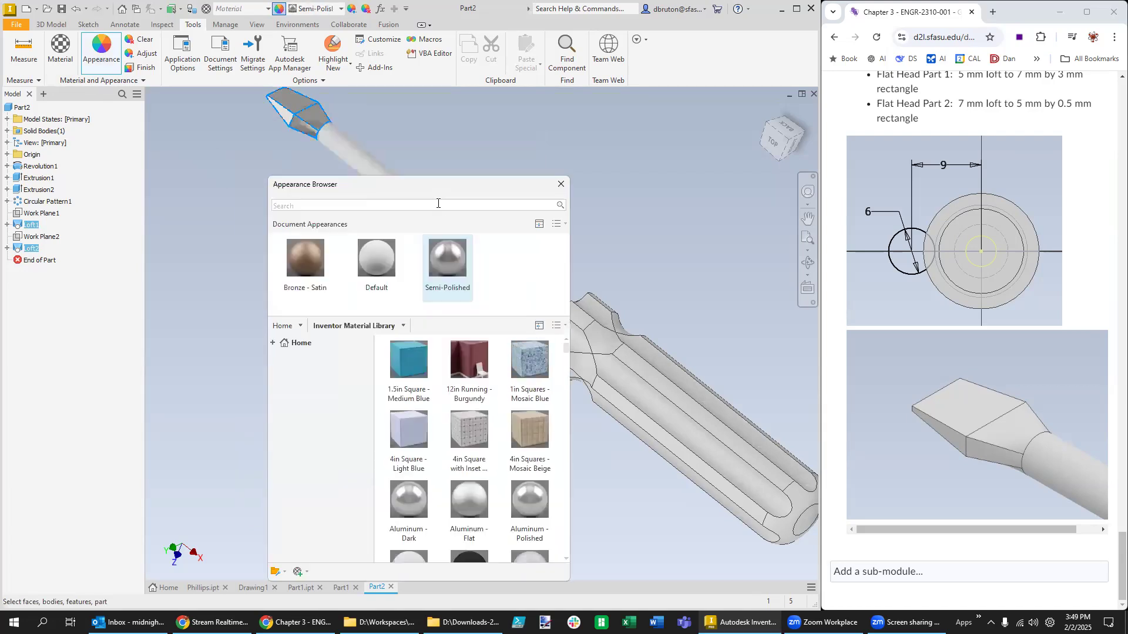
# Step: Try the Steel - Polished appearance on the two tip lofts, searching the appearance library for steel
pyautogui.scroll(-1, 435, 498)
pyautogui.scroll(-5, 435, 498)
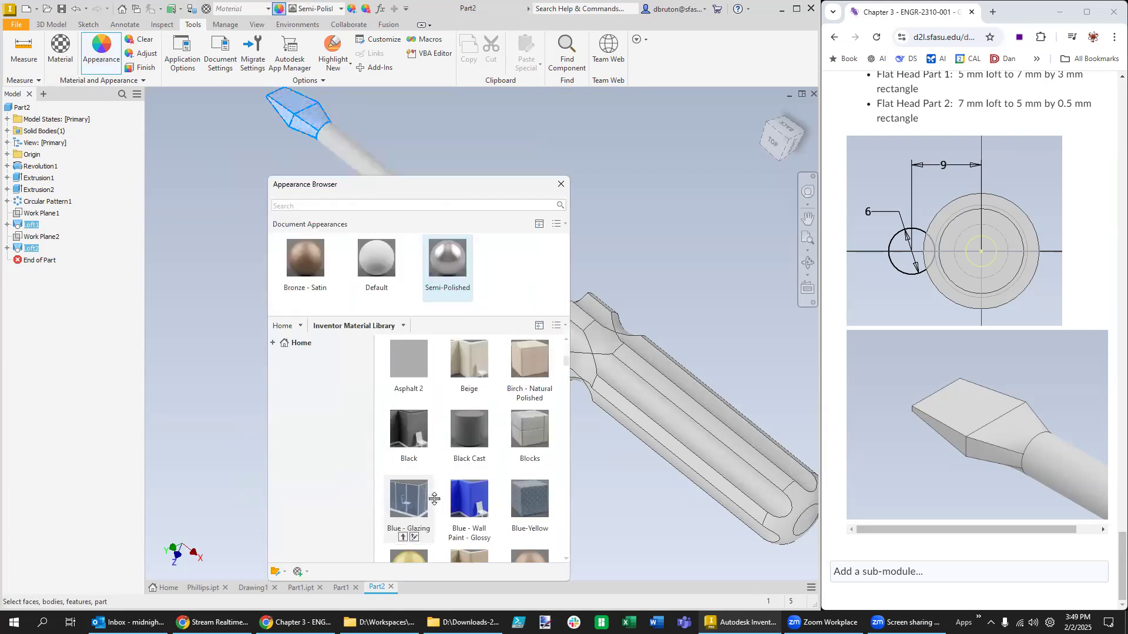
pyautogui.click(330, 206)
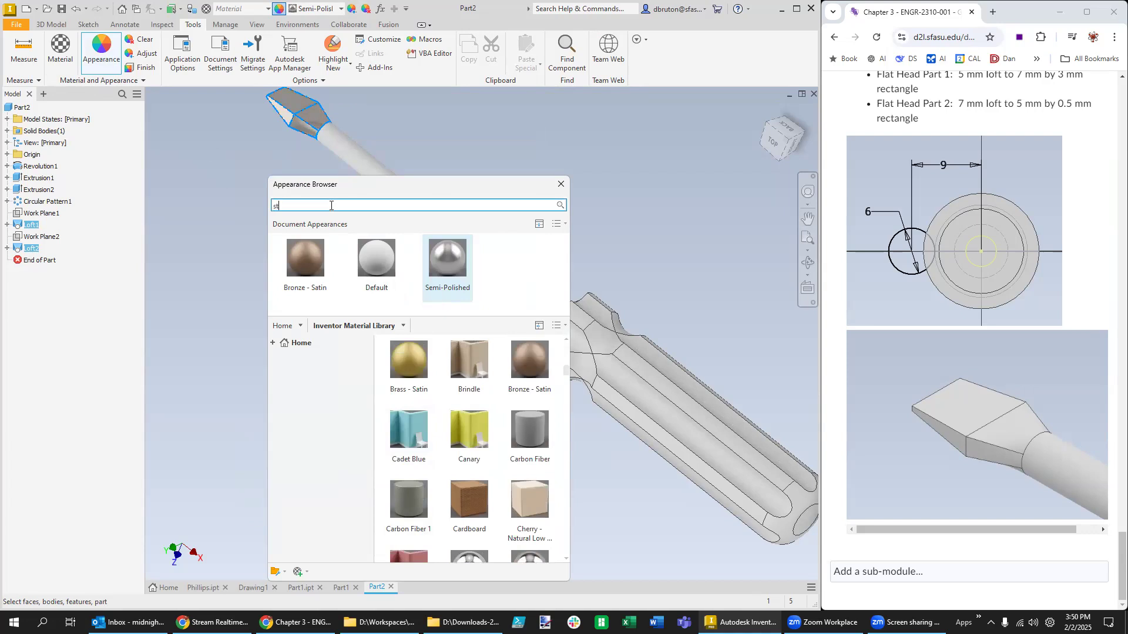
pyautogui.write('steel')
pyautogui.press('Return')
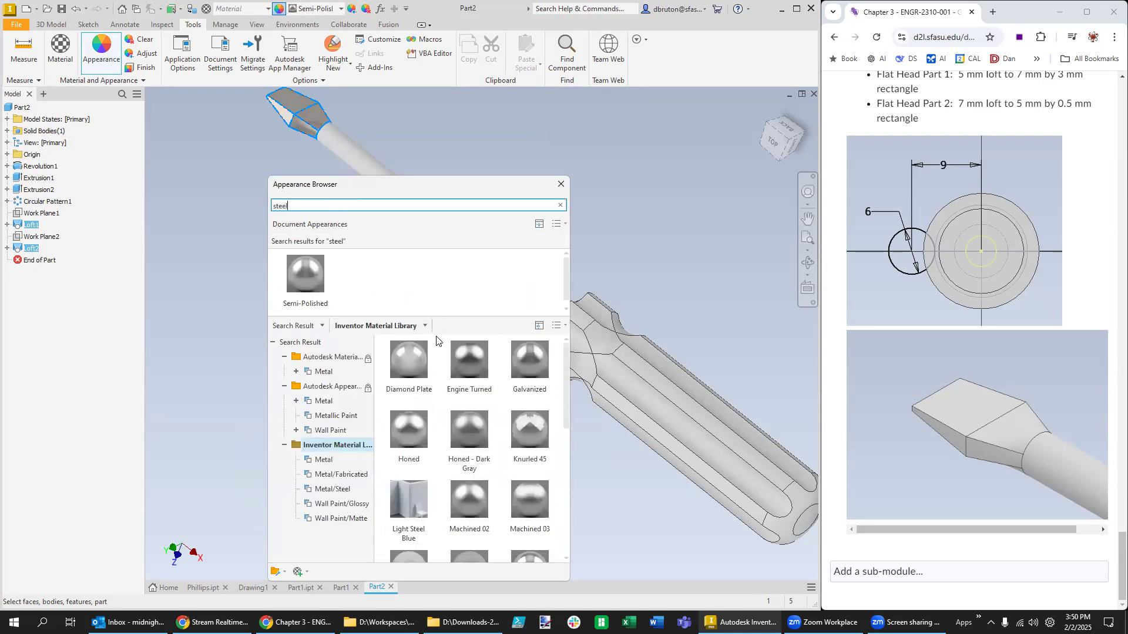
pyautogui.scroll(-3, 466, 461)
pyautogui.scroll(-2, 513, 520)
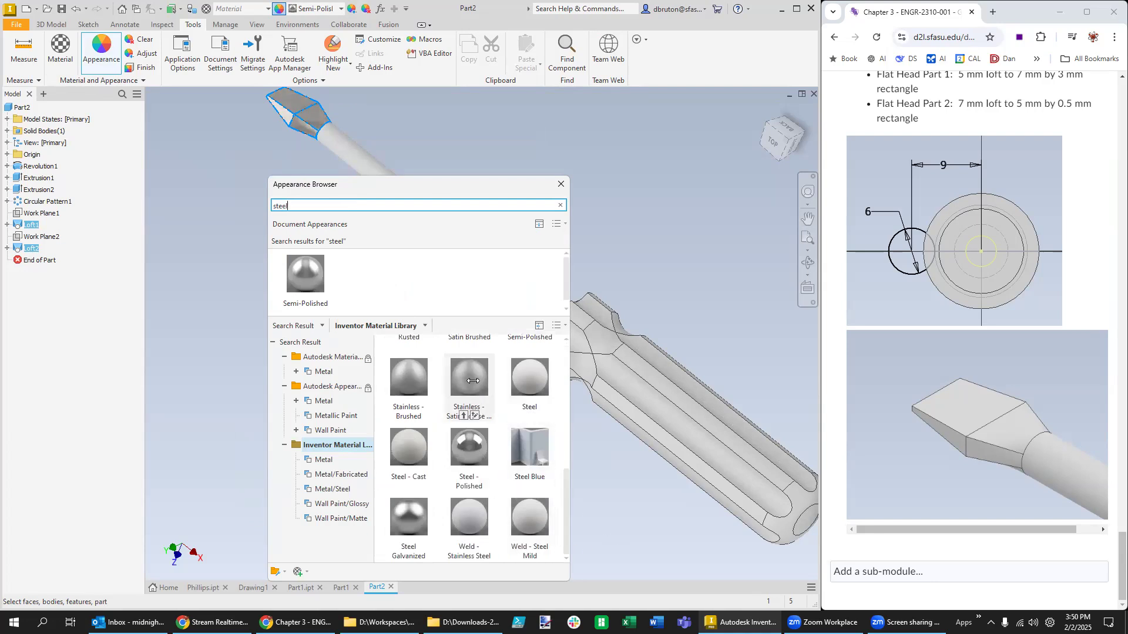
pyautogui.click(472, 450)
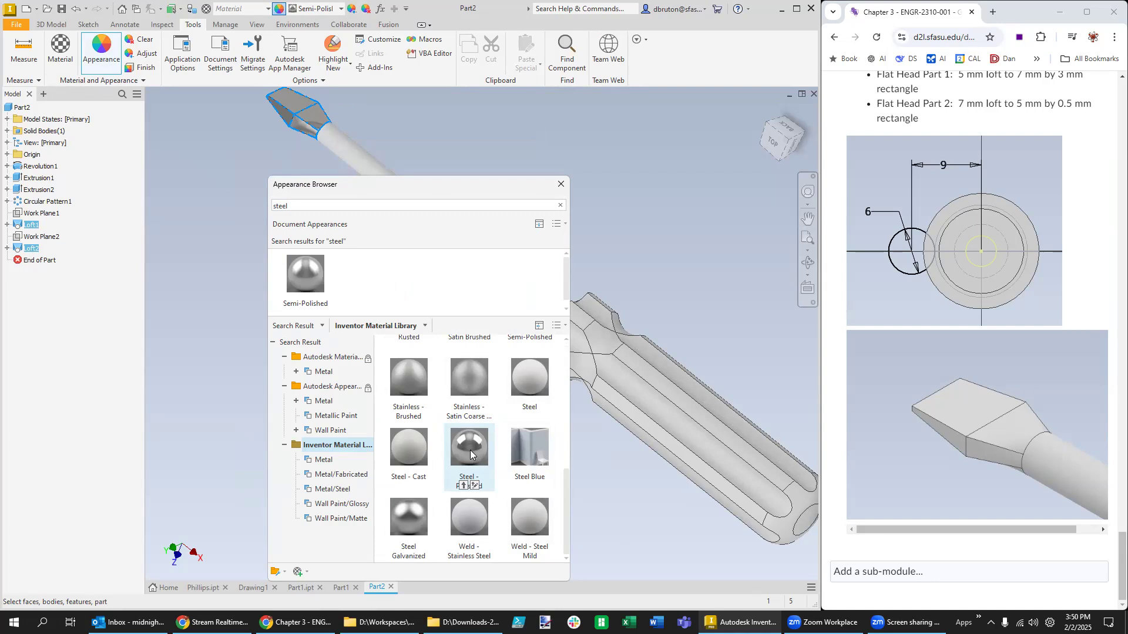
pyautogui.scroll(1, 470, 453)
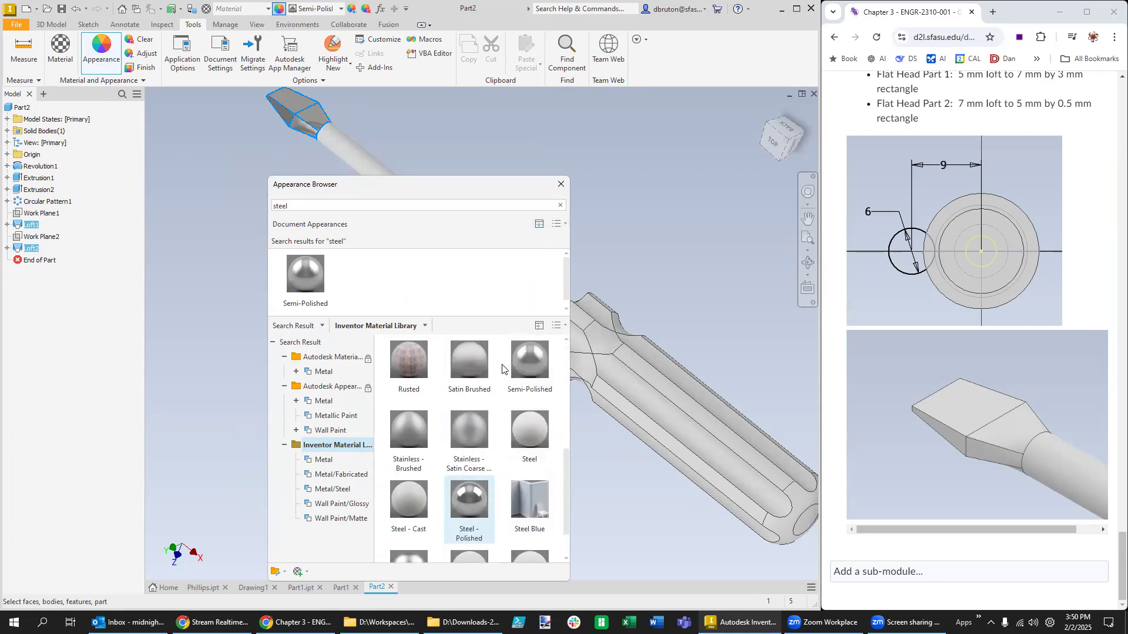
pyautogui.click(563, 185)
# Step: Apply the Steel - Polished appearance to the screwdriver's shaft, searching the appearance library for steel
pyautogui.click(488, 273)
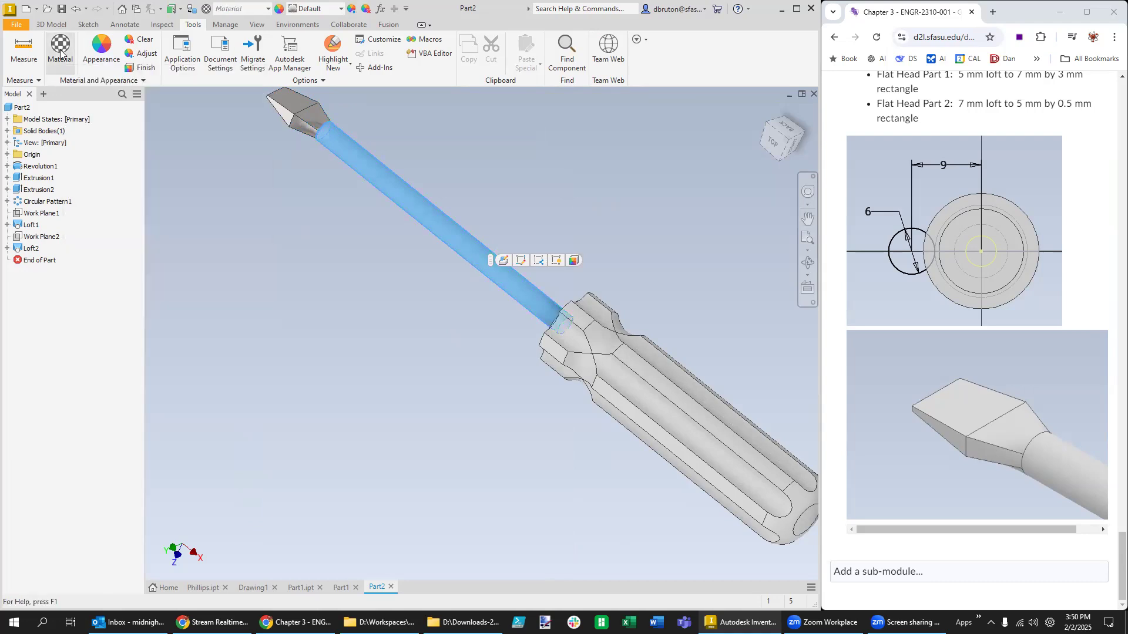
pyautogui.click(101, 54)
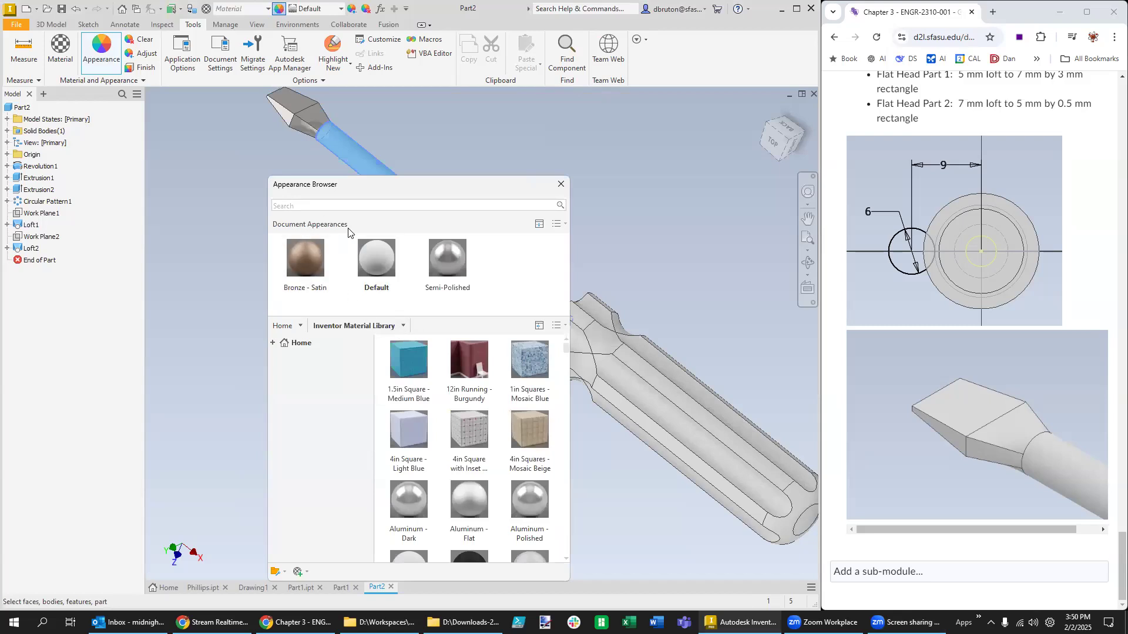
pyautogui.click(453, 276)
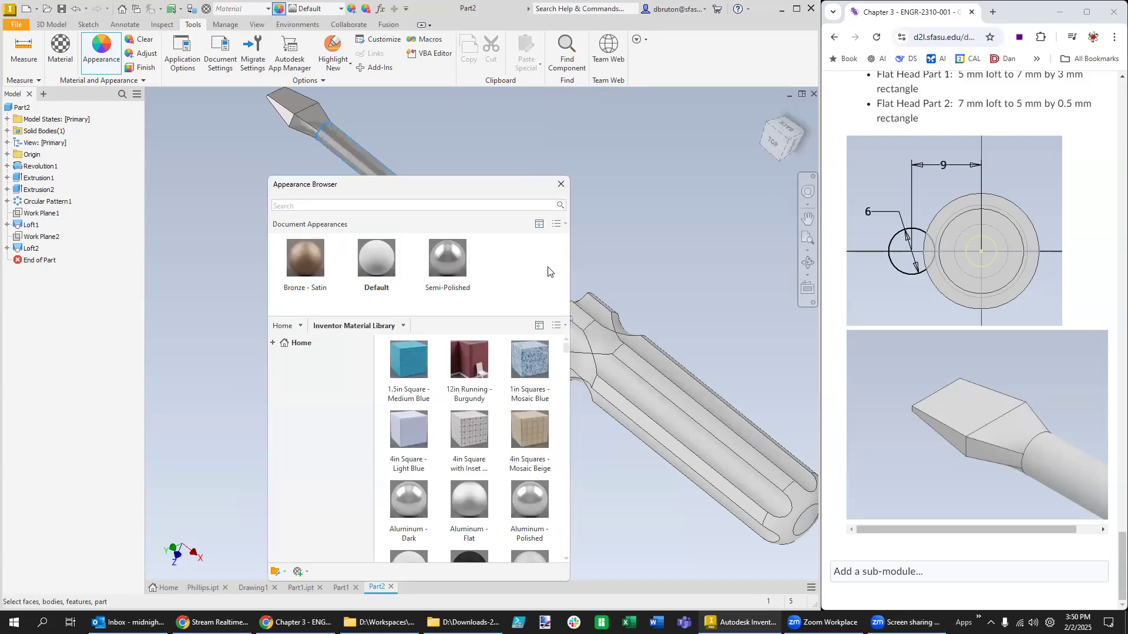
pyautogui.click(374, 206)
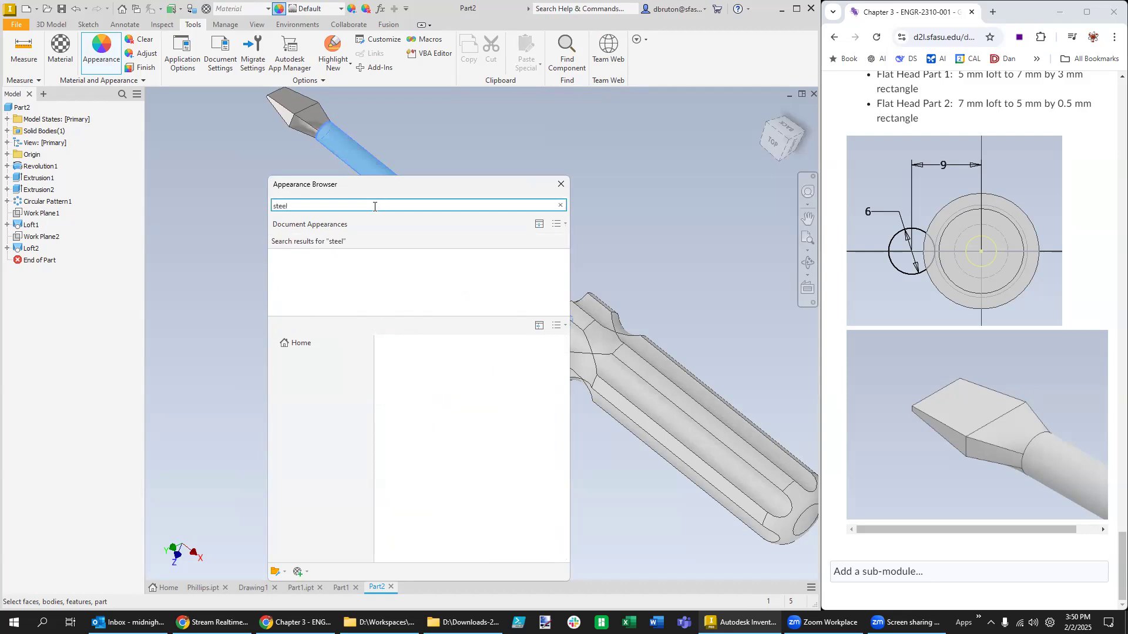
pyautogui.scroll(-5, 497, 500)
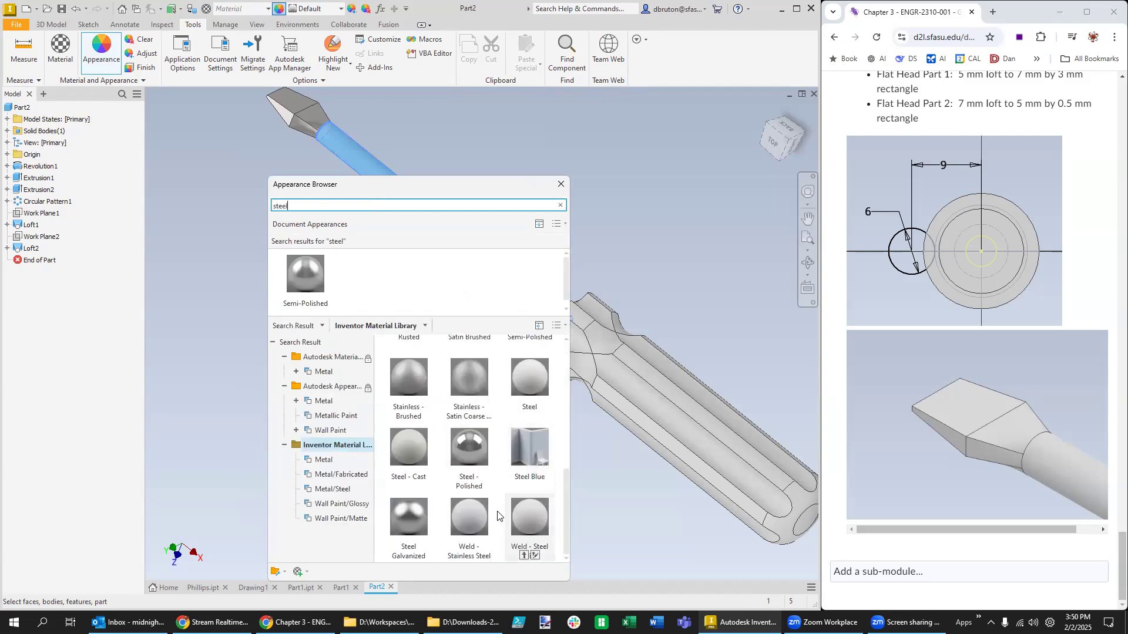
pyautogui.moveTo(483, 460); pyautogui.dragTo(460, 444)
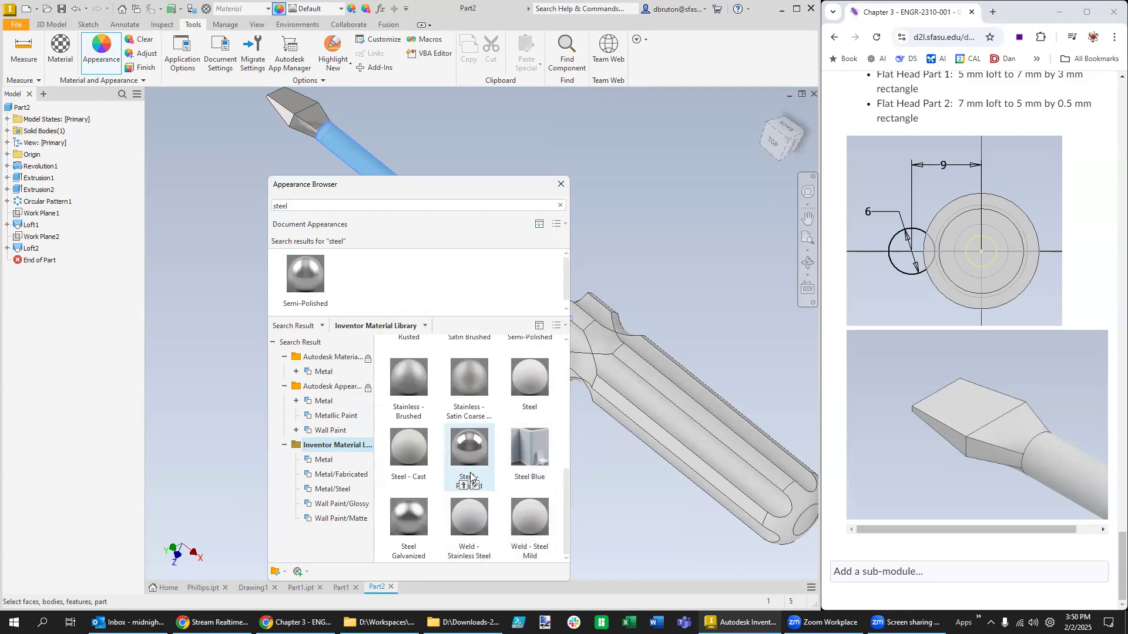
pyautogui.click(463, 486)
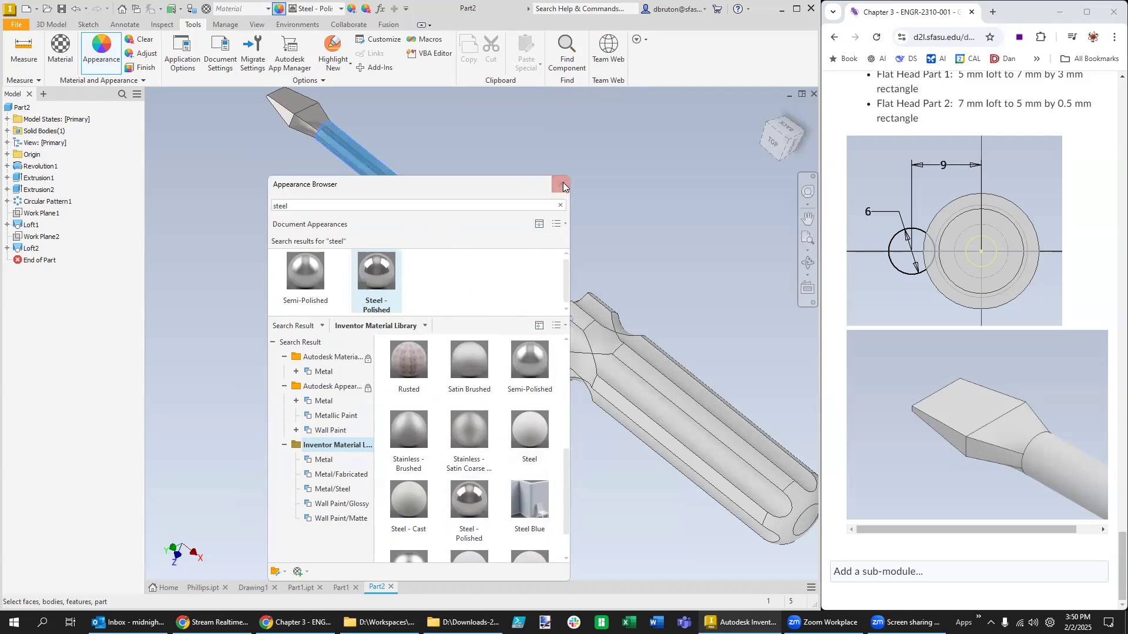
pyautogui.click(561, 184)
pyautogui.keyDown('shift'); pyautogui.moveTo(493, 474); pyautogui.dragTo(515, 497, button='middle'); pyautogui.keyUp('shift')
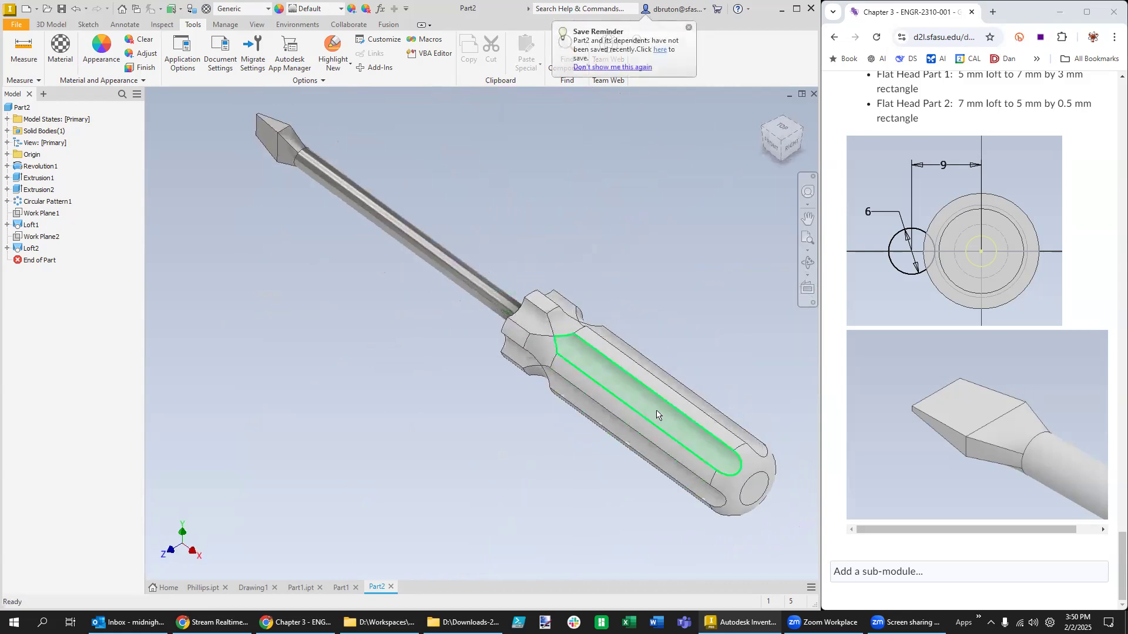
pyautogui.click(256, 25)
pyautogui.click(213, 64)
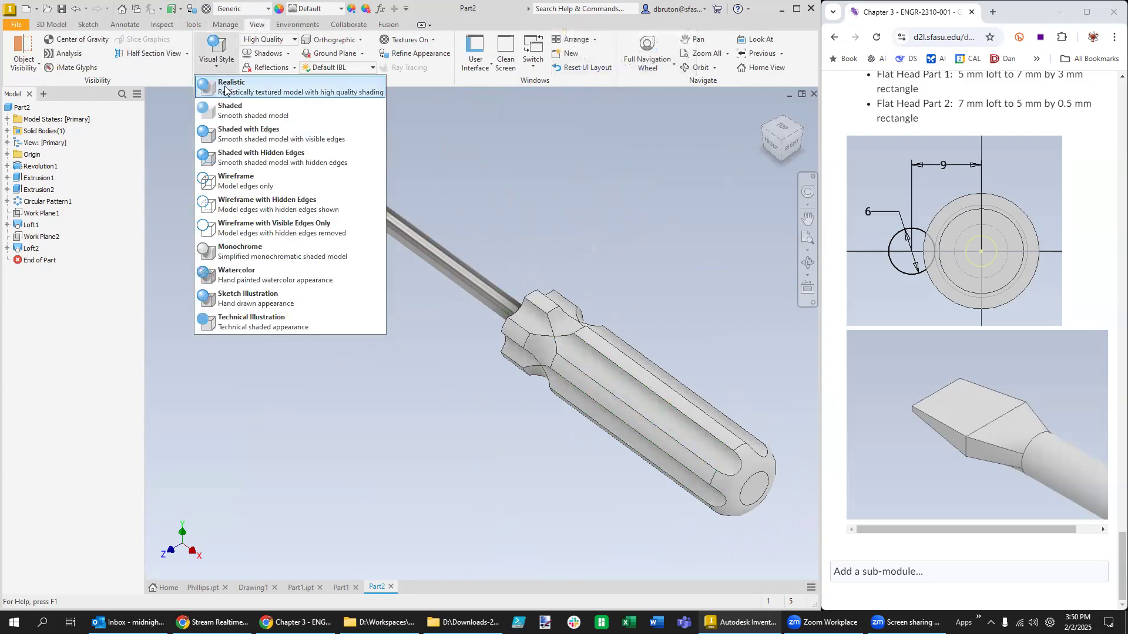
pyautogui.click(390, 431)
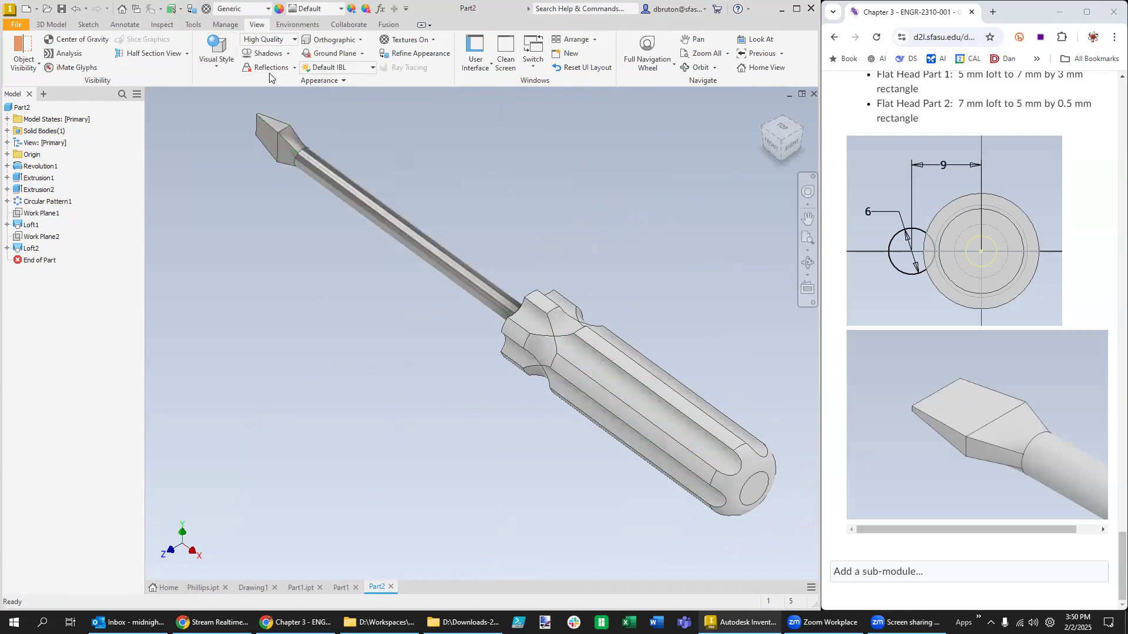
# Step: Switch the model's visual style to Shaded and orbit the screwdriver to inspect its surfaces without edges
pyautogui.click(215, 58)
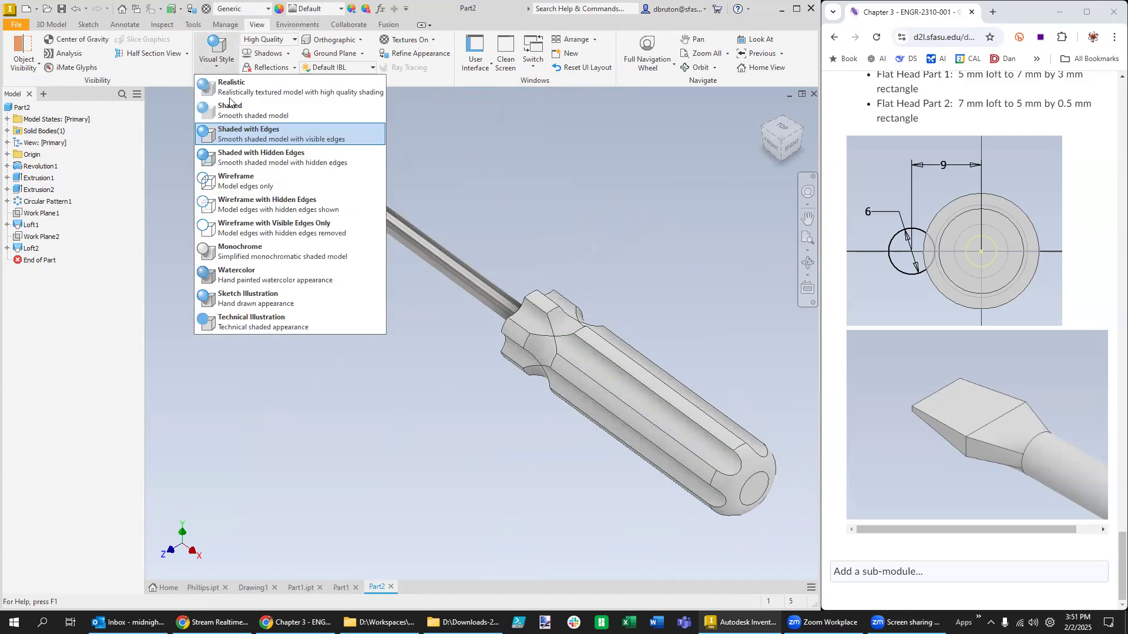
pyautogui.click(236, 112)
pyautogui.keyDown('shift'); pyautogui.moveTo(255, 236); pyautogui.dragTo(308, 365, button='middle'); pyautogui.keyUp('shift')
pyautogui.keyDown('shift'); pyautogui.moveTo(526, 505); pyautogui.dragTo(503, 496, button='middle'); pyautogui.keyUp('shift')
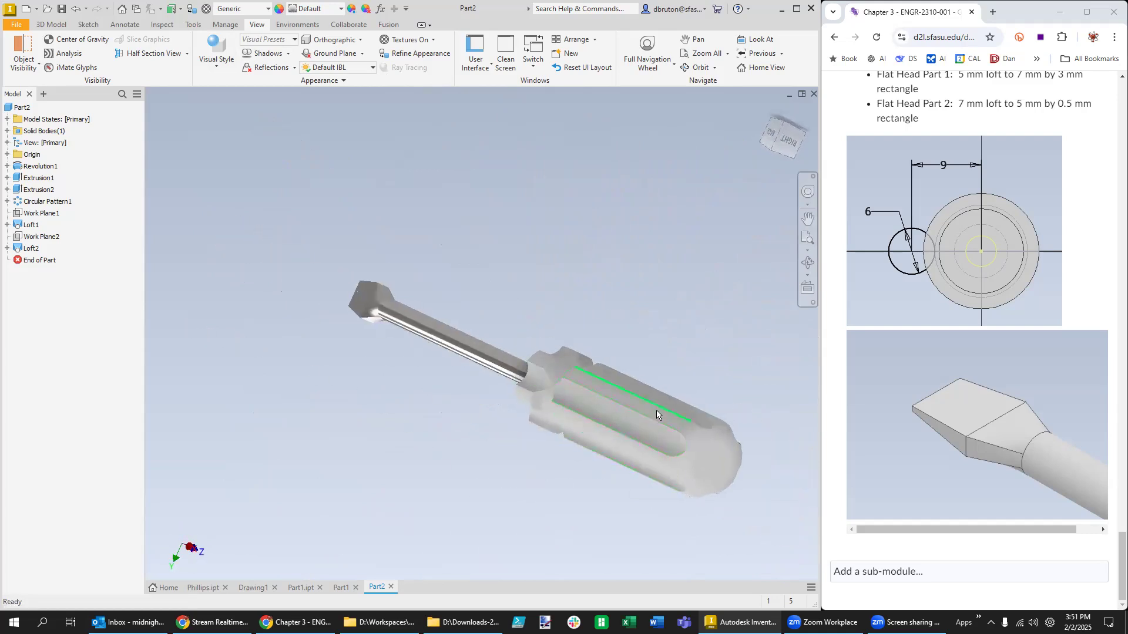
pyautogui.moveTo(729, 511)
pyautogui.keyDown('shift'); pyautogui.mouseDown(button='middle')
pyautogui.moveTo(666, 477)
pyautogui.moveTo(758, 516)
pyautogui.moveTo(745, 528)
pyautogui.moveTo(698, 525)
pyautogui.moveTo(493, 398)
pyautogui.moveTo(459, 420)
pyautogui.mouseUp(button='middle'); pyautogui.keyUp('shift')
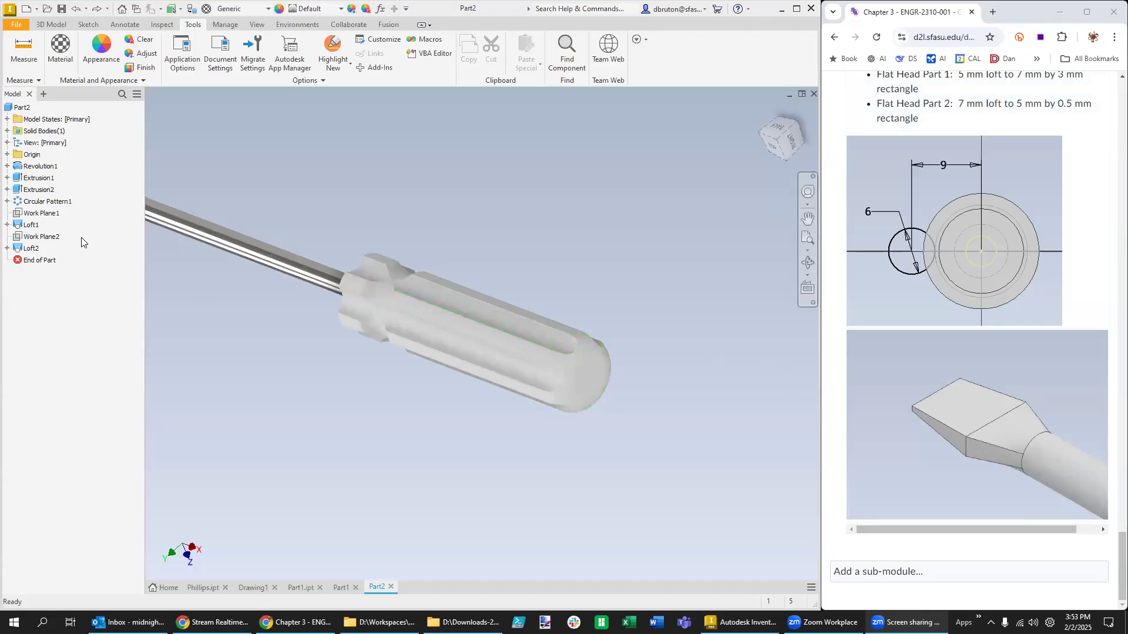
# Step: Apply the Glossy - Black appearance to the handle's revolution feature, searching the appearance library for black
pyautogui.click(37, 166)
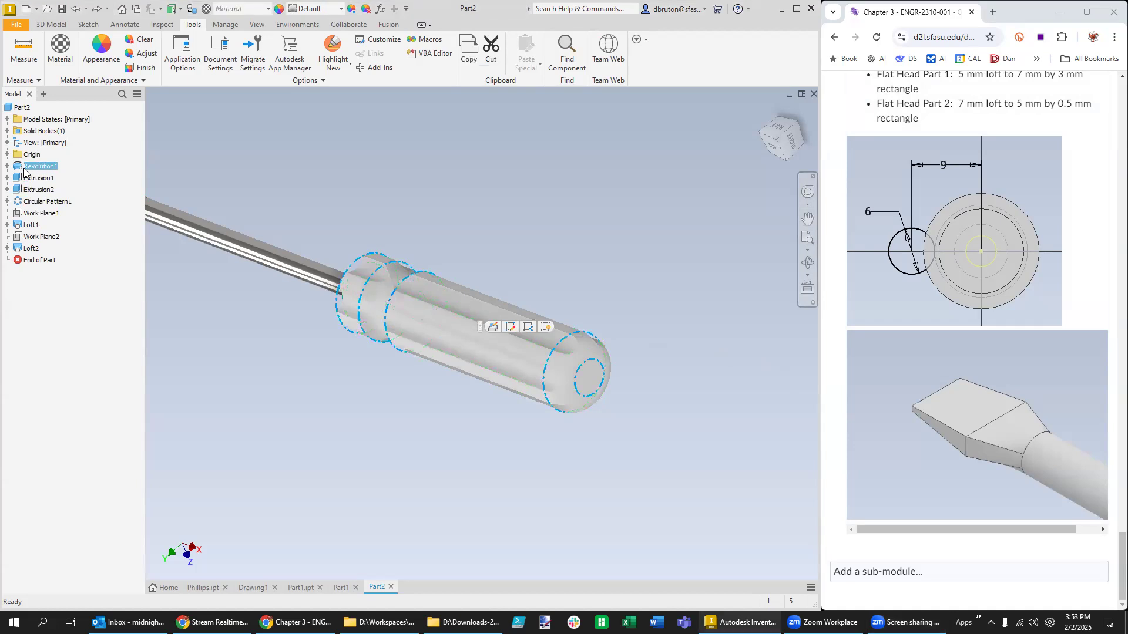
pyautogui.click(101, 50)
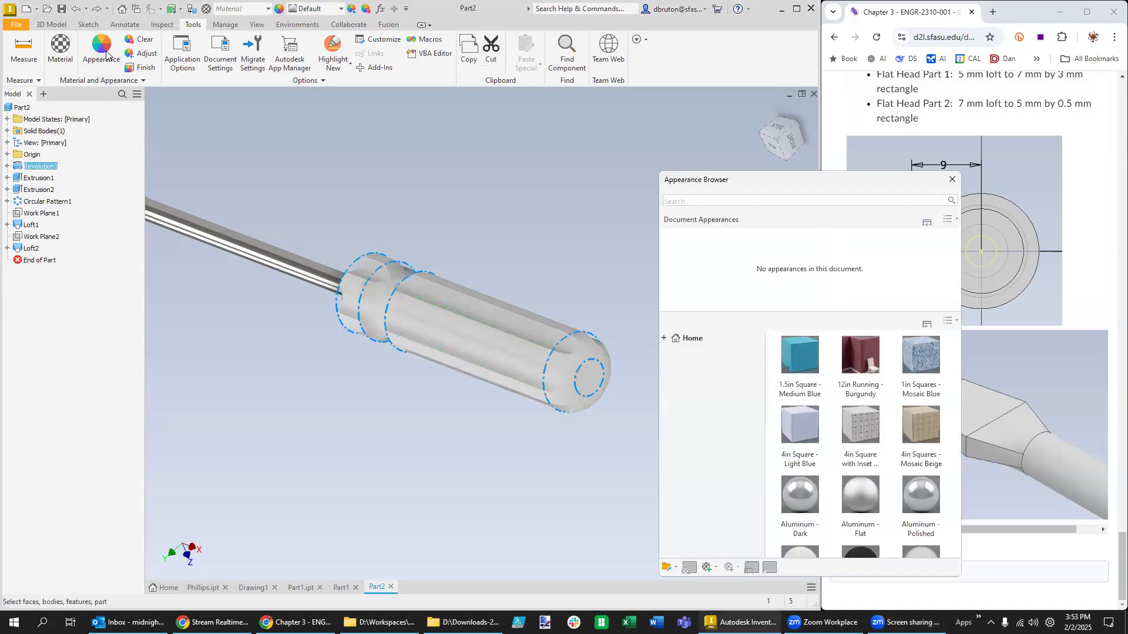
pyautogui.click(757, 201)
pyautogui.write('blac')
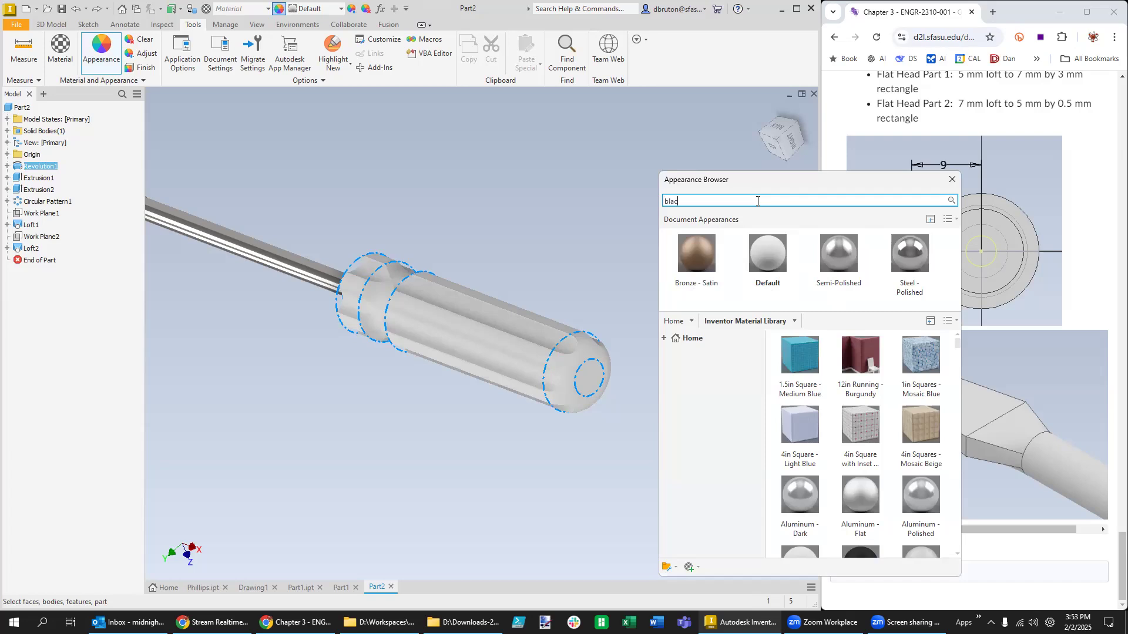
pyautogui.write('k')
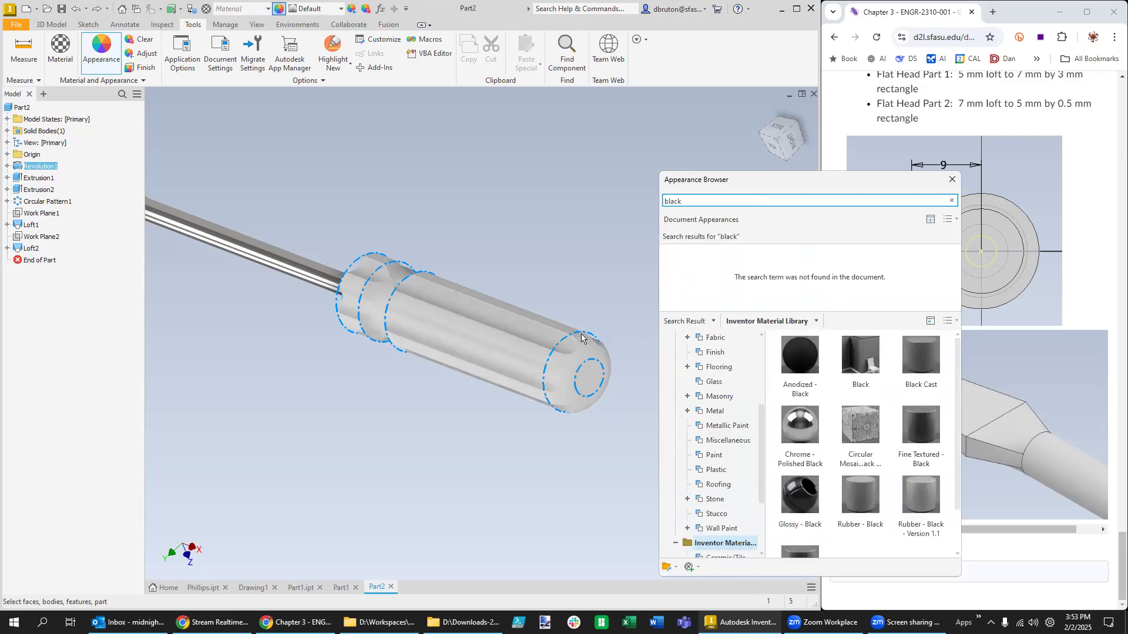
pyautogui.click(803, 366)
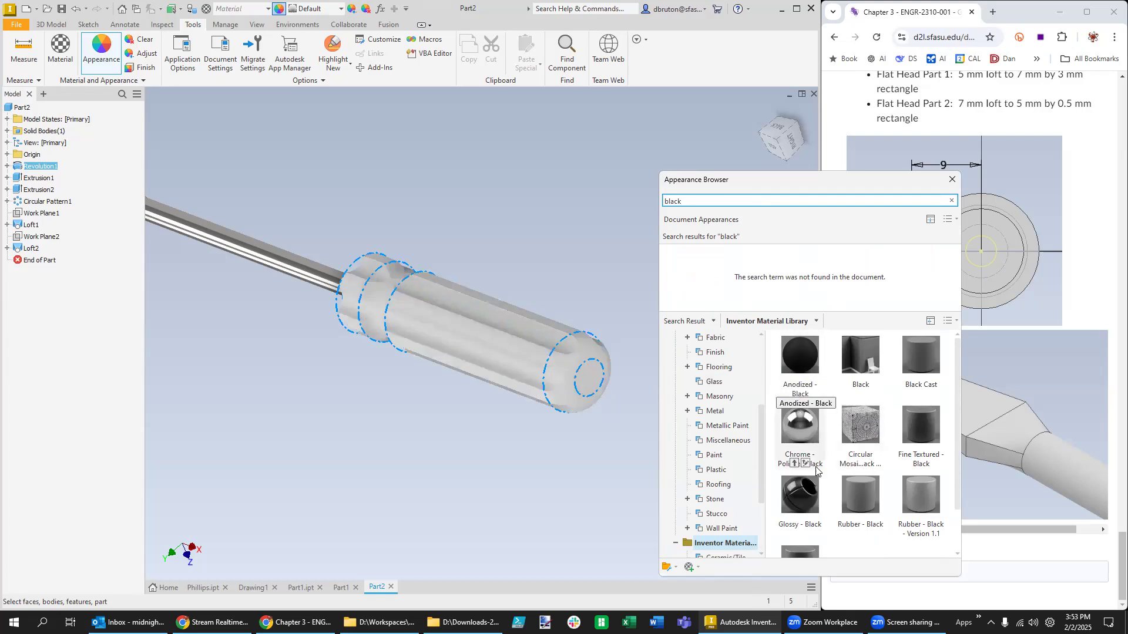
pyautogui.click(807, 502)
pyautogui.click(794, 534)
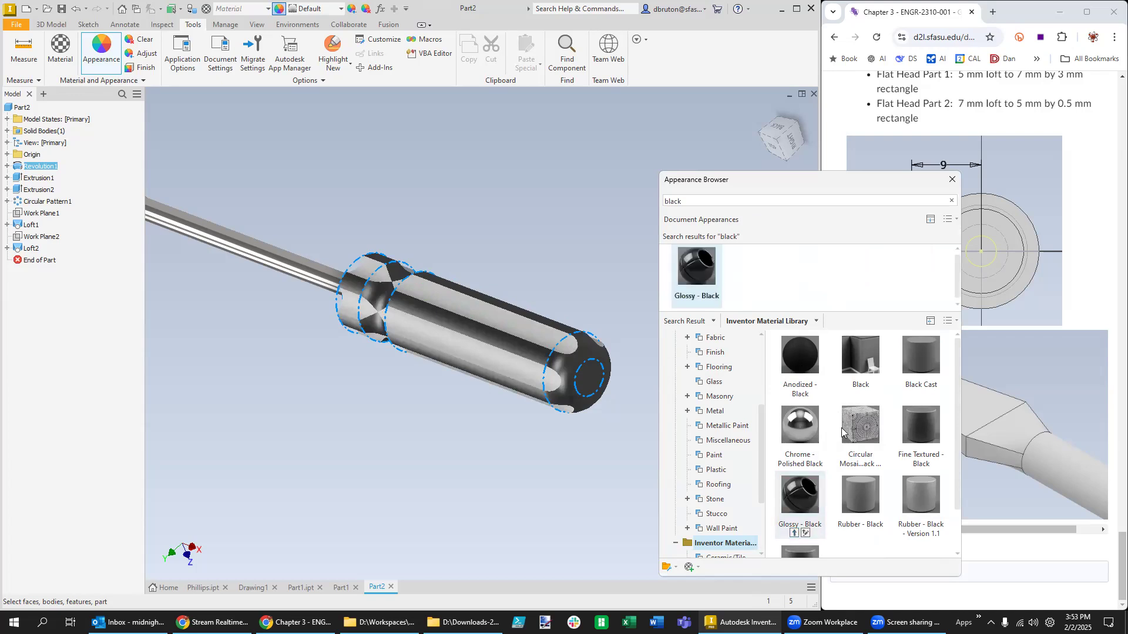
pyautogui.click(952, 179)
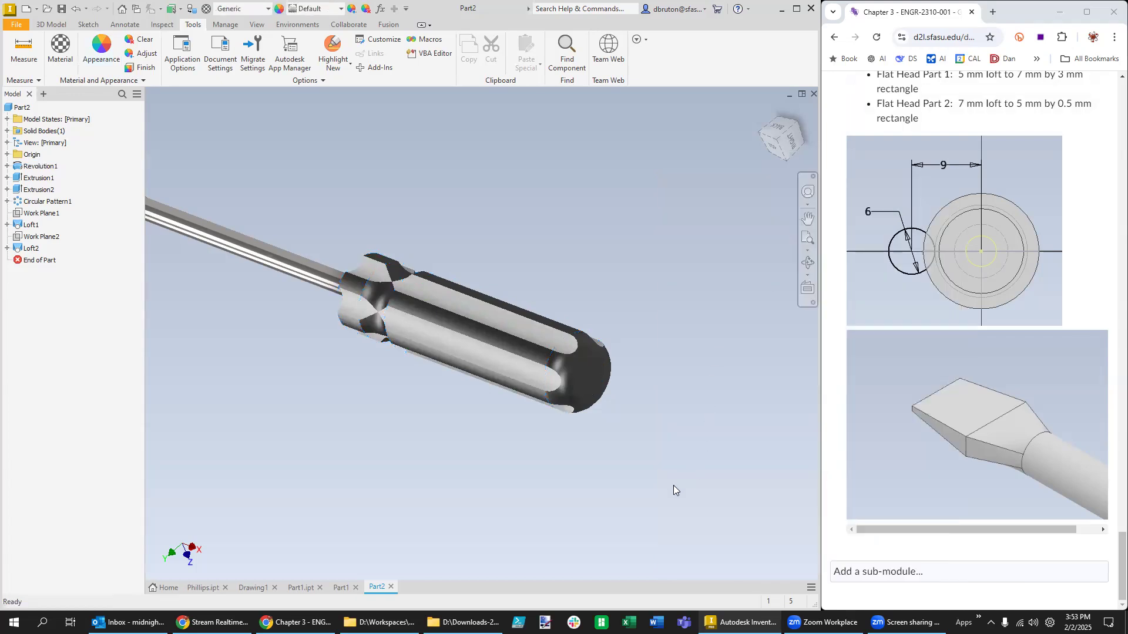
# Step: Search the appearance library for yellow and add Canary to the document's appearances, leaving its settings unedited
pyautogui.click(524, 332)
pyautogui.click(474, 412)
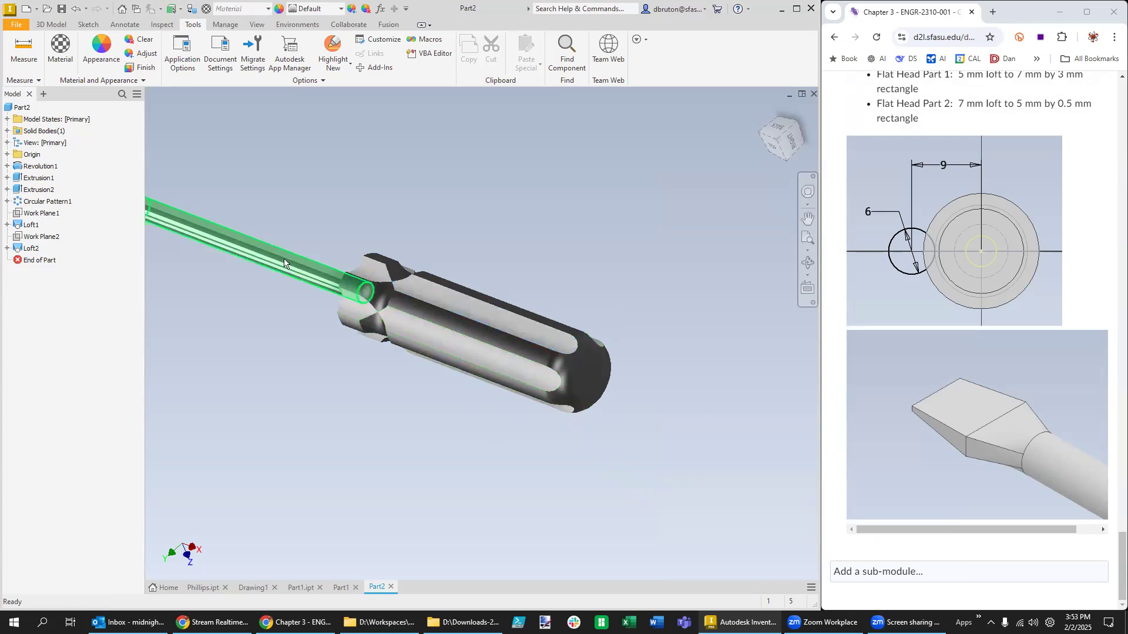
pyautogui.click(101, 50)
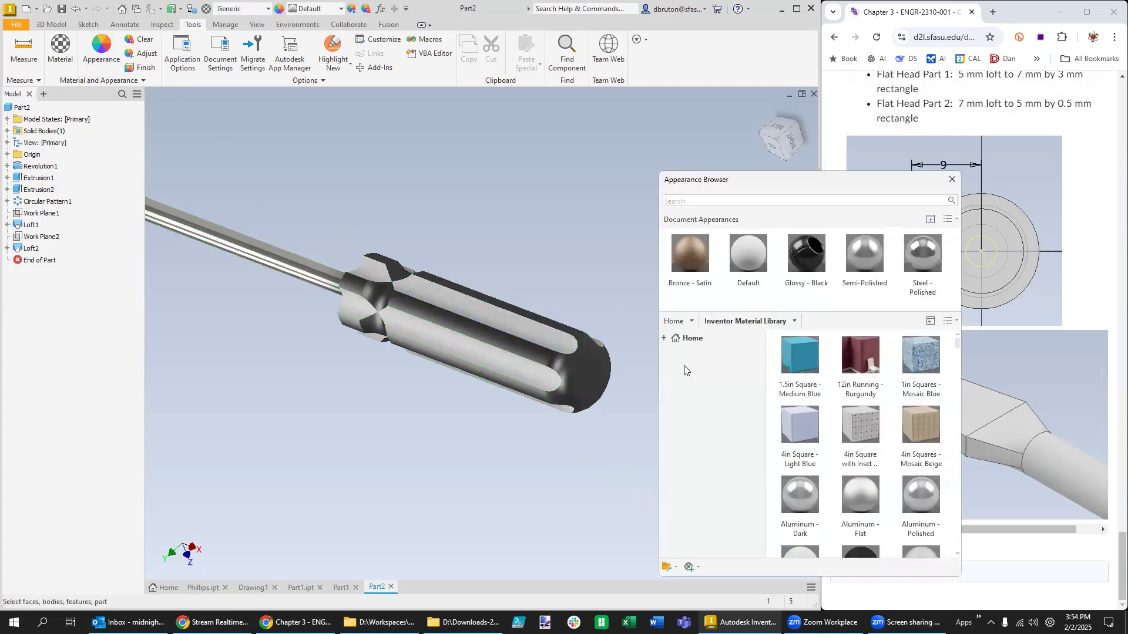
pyautogui.click(745, 202)
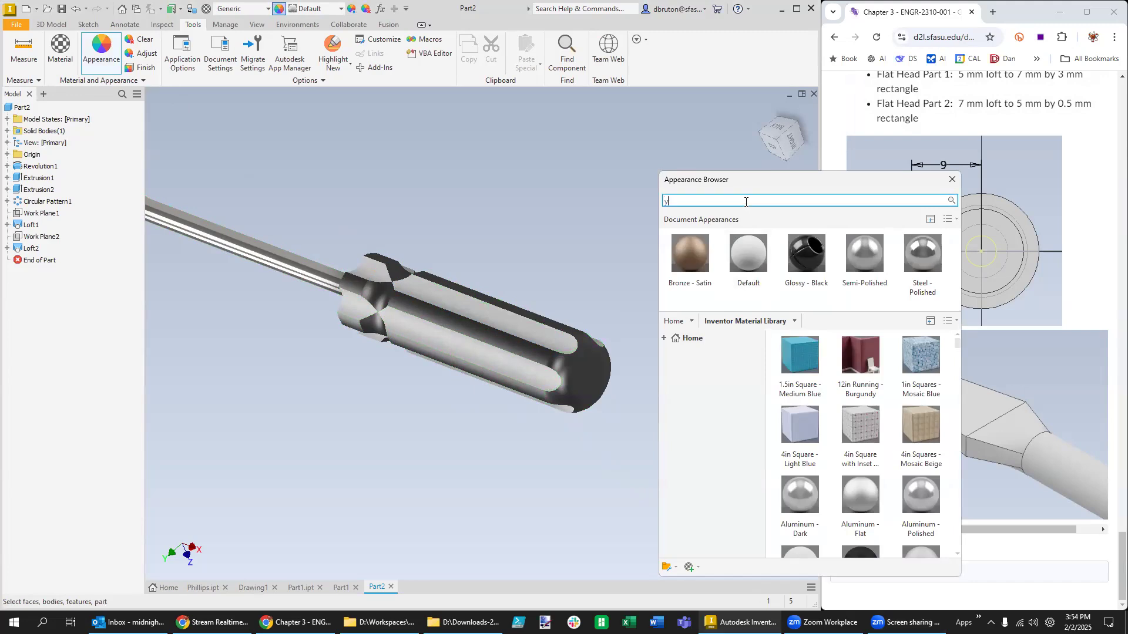
pyautogui.write('yellow')
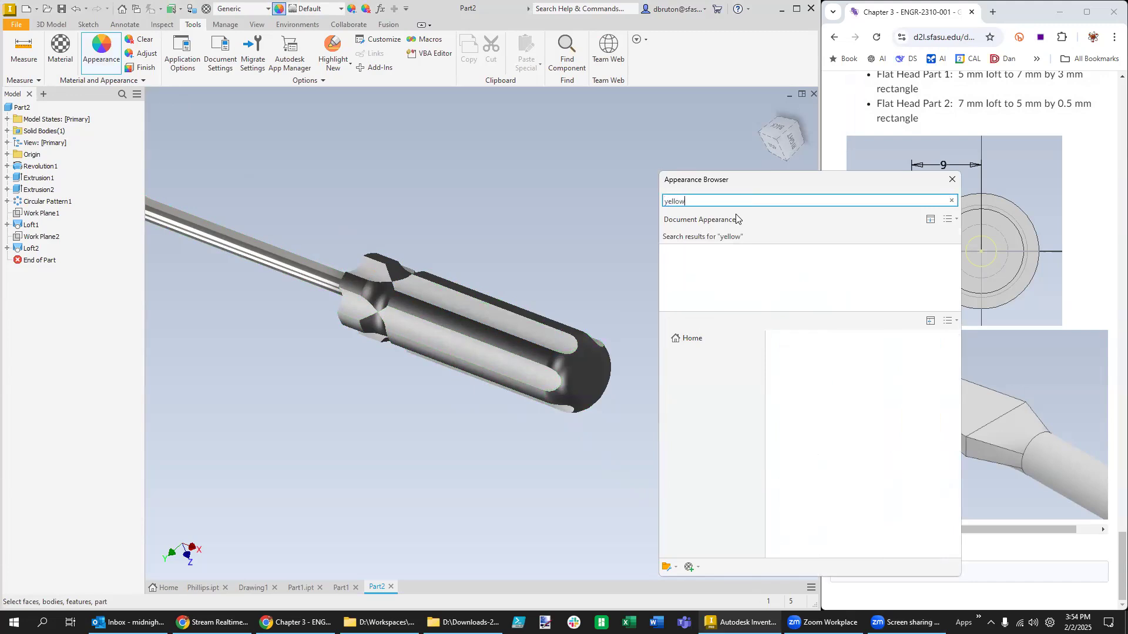
pyautogui.click(866, 363)
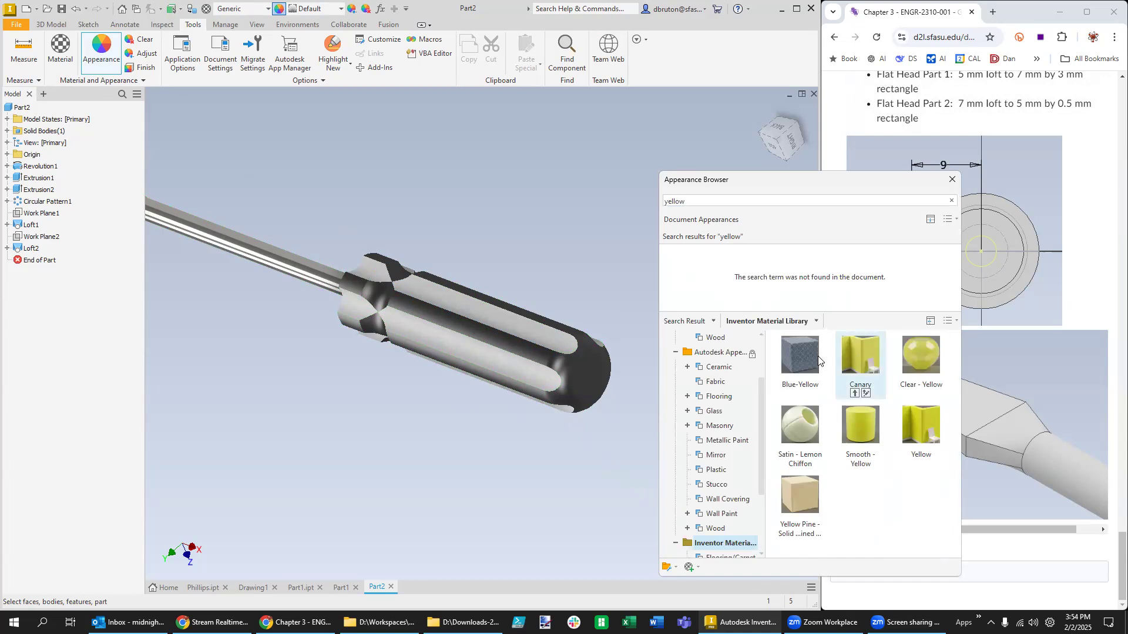
pyautogui.click(476, 314)
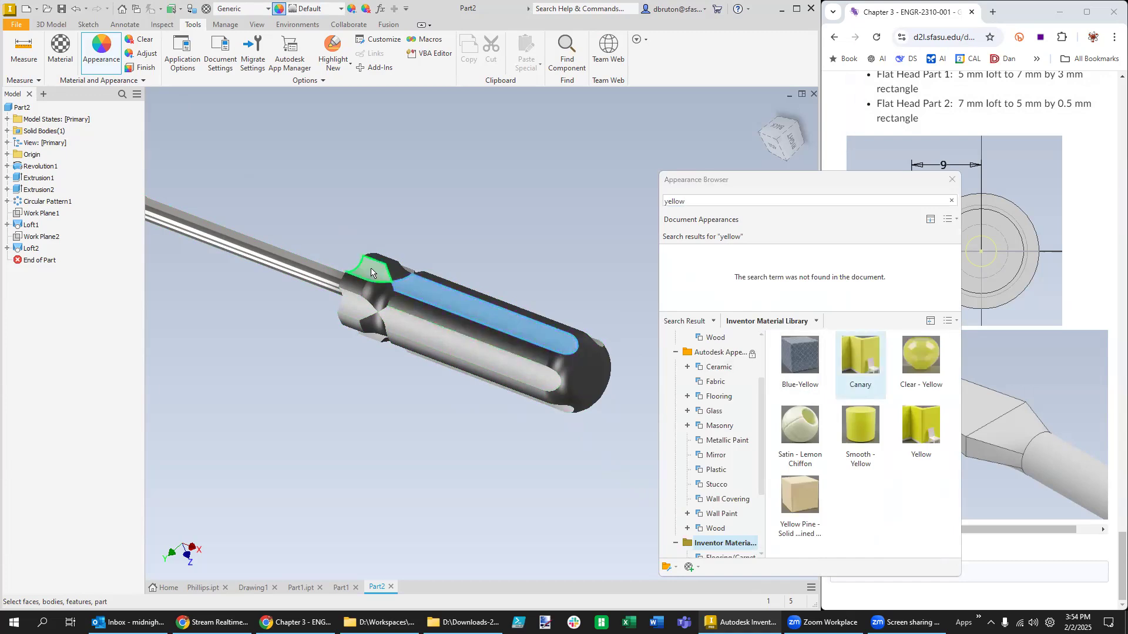
pyautogui.click(373, 272)
pyautogui.doubleClick(857, 355)
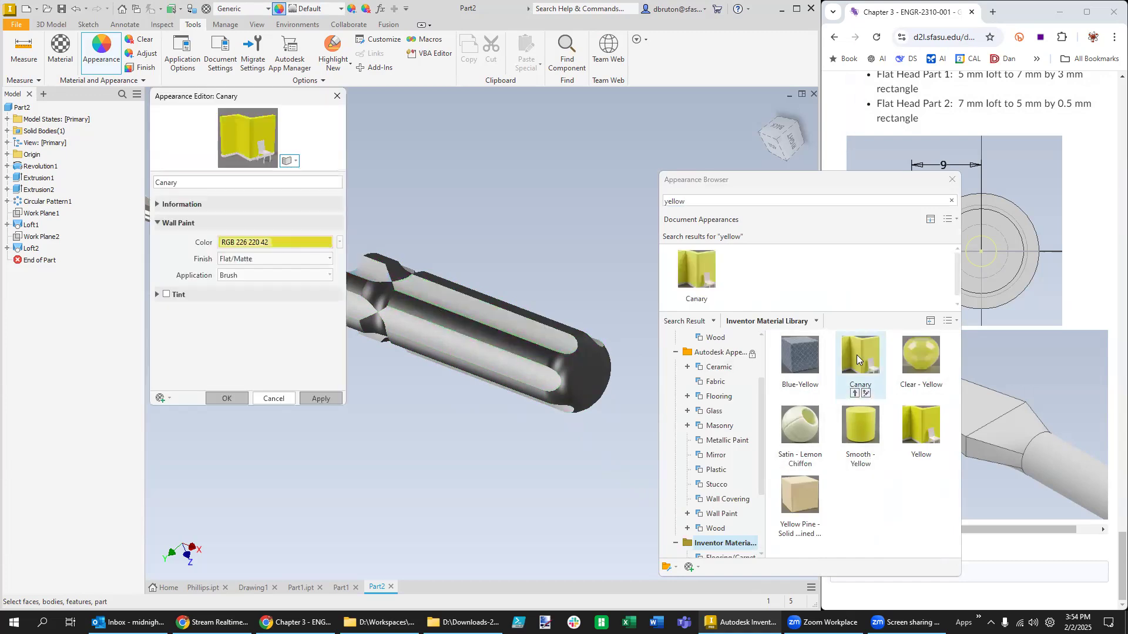
pyautogui.click(336, 96)
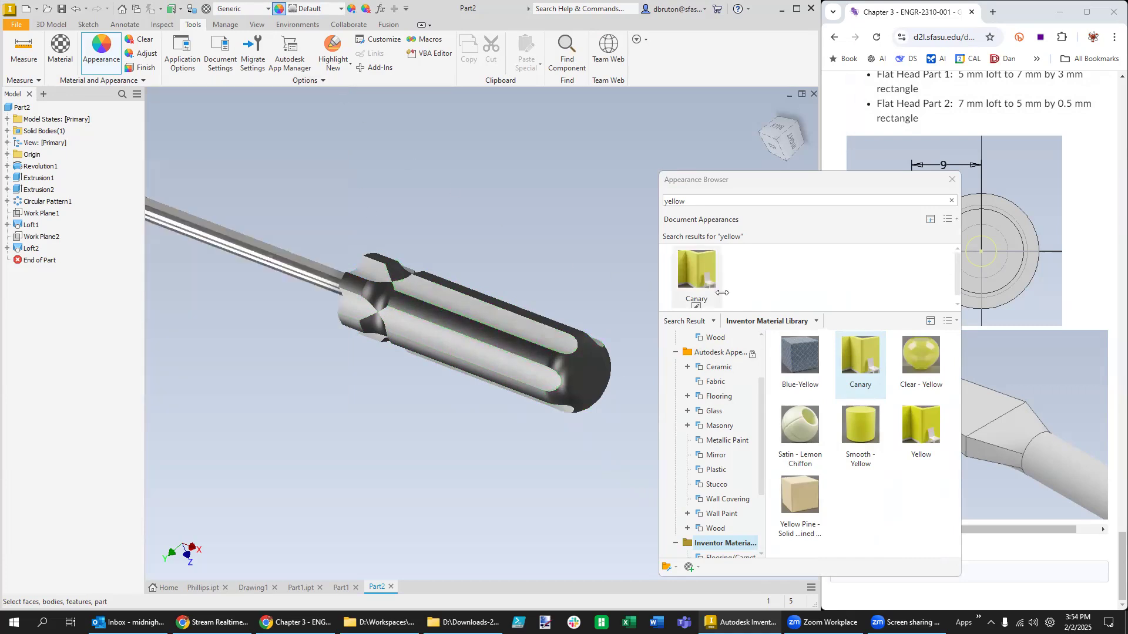
pyautogui.doubleClick(696, 276)
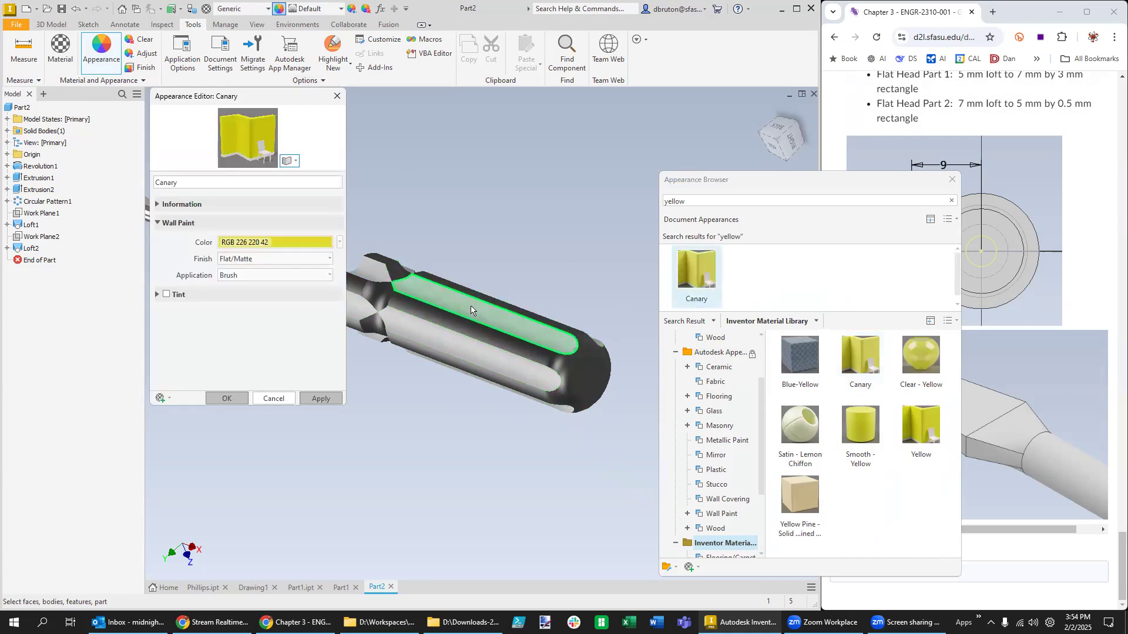
pyautogui.click(274, 399)
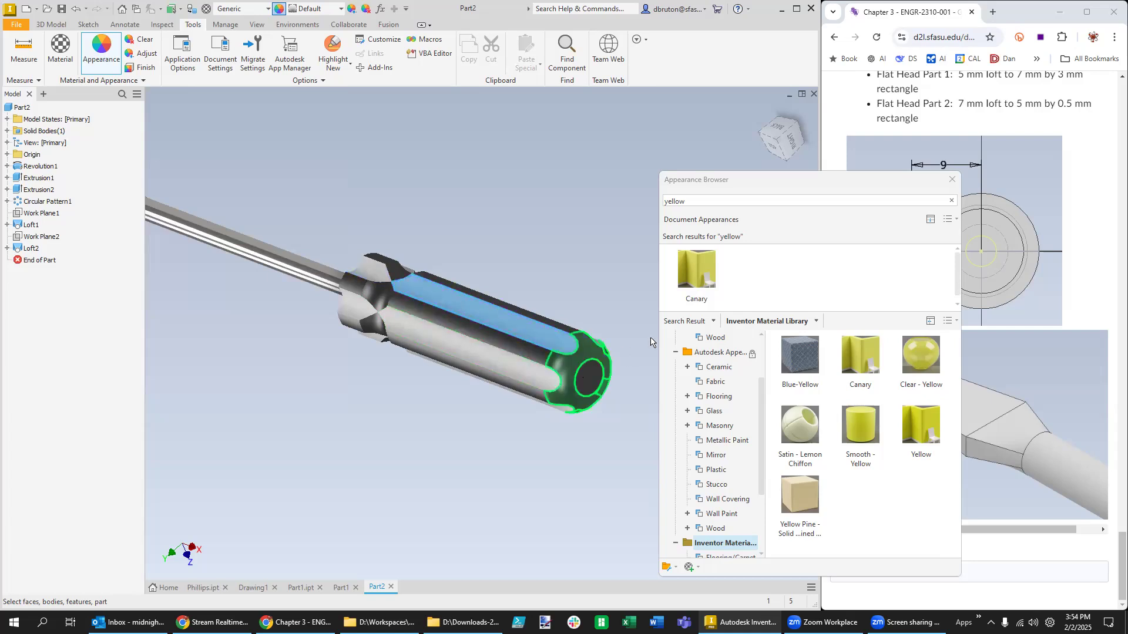
# Step: Apply the document's Canary appearance to the first long groove face along the handle
pyautogui.click(703, 268)
pyautogui.click(705, 265)
pyautogui.click(362, 311)
pyautogui.click(692, 269)
pyautogui.click(404, 413)
pyautogui.moveTo(420, 397)
pyautogui.keyDown('shift'); pyautogui.mouseDown(button='middle')
pyautogui.moveTo(431, 390)
pyautogui.moveTo(413, 436)
pyautogui.moveTo(392, 451)
pyautogui.mouseUp(button='middle'); pyautogui.keyUp('shift')
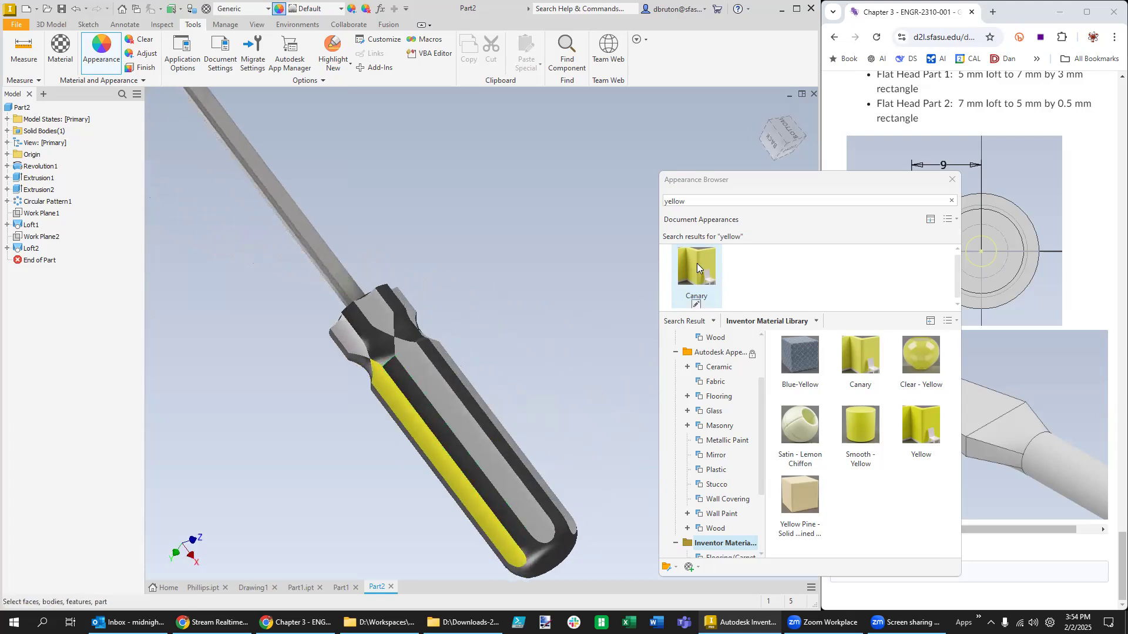
# Step: Apply the Canary appearance to the second long handle groove and the first groove's short collar face near the shaft
pyautogui.click(373, 314)
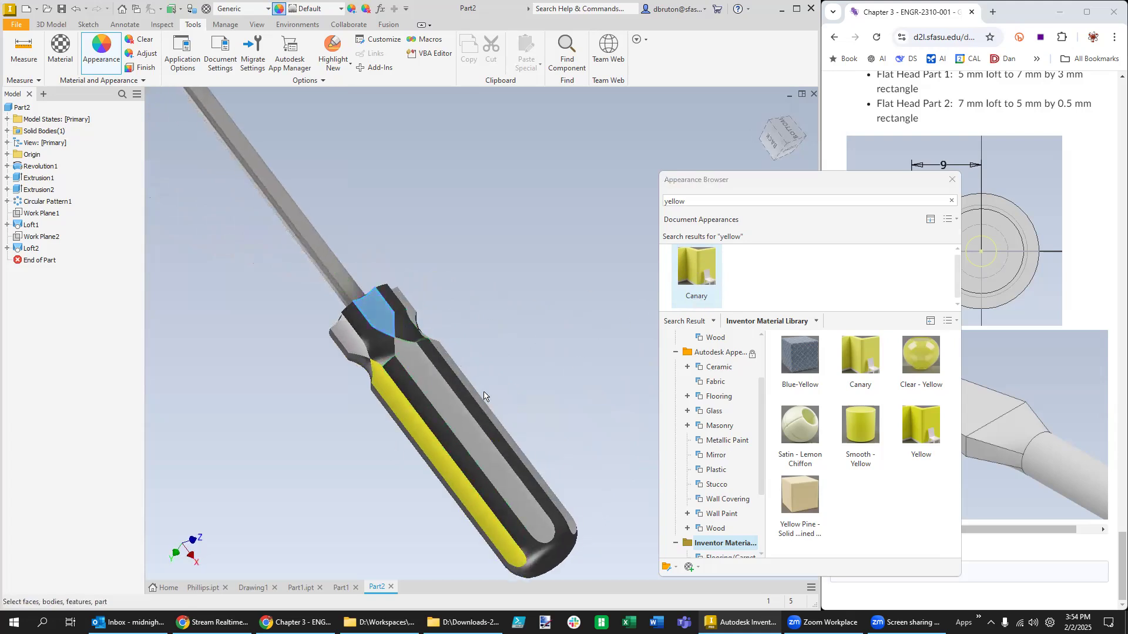
pyautogui.keyDown('ctrl'); pyautogui.click(462, 433); pyautogui.keyUp('ctrl')
pyautogui.click(684, 283)
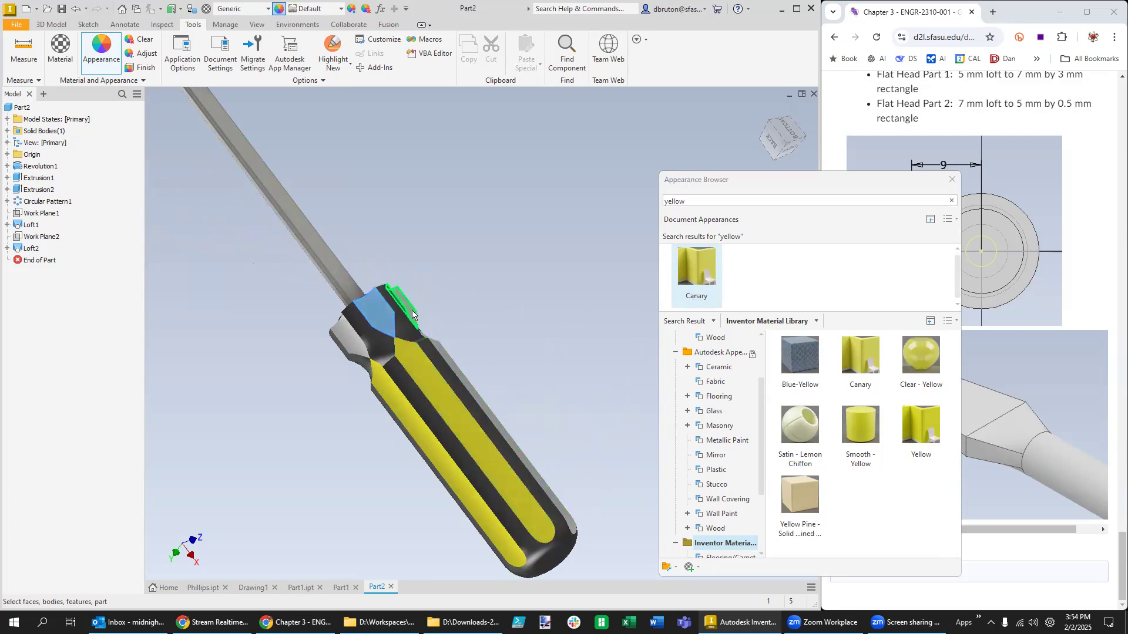
pyautogui.click(349, 339)
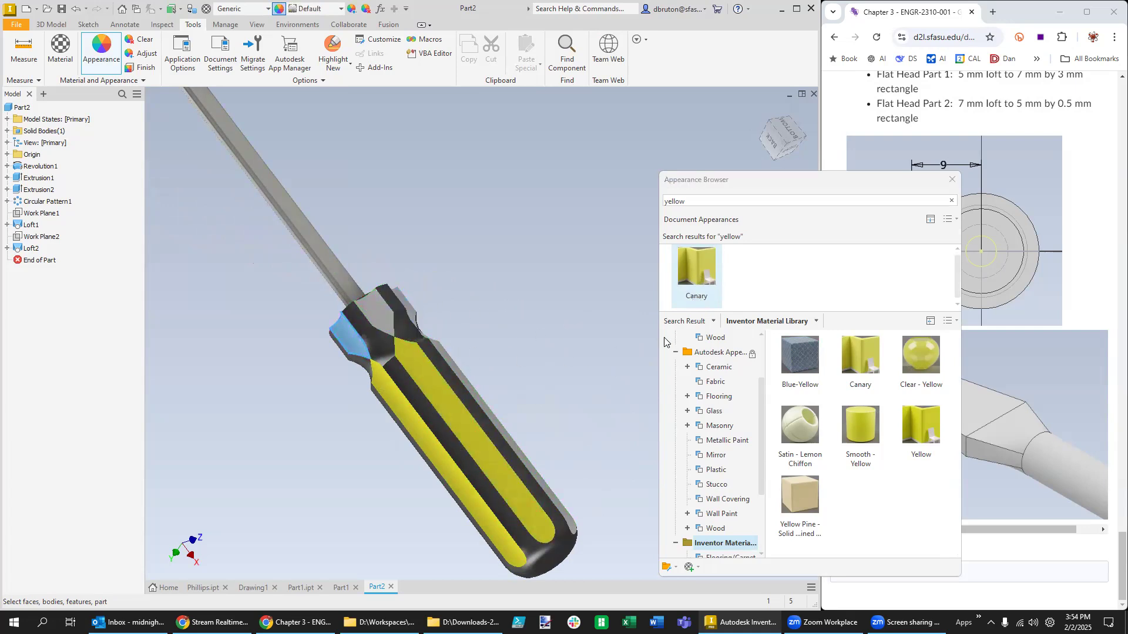
pyautogui.click(696, 268)
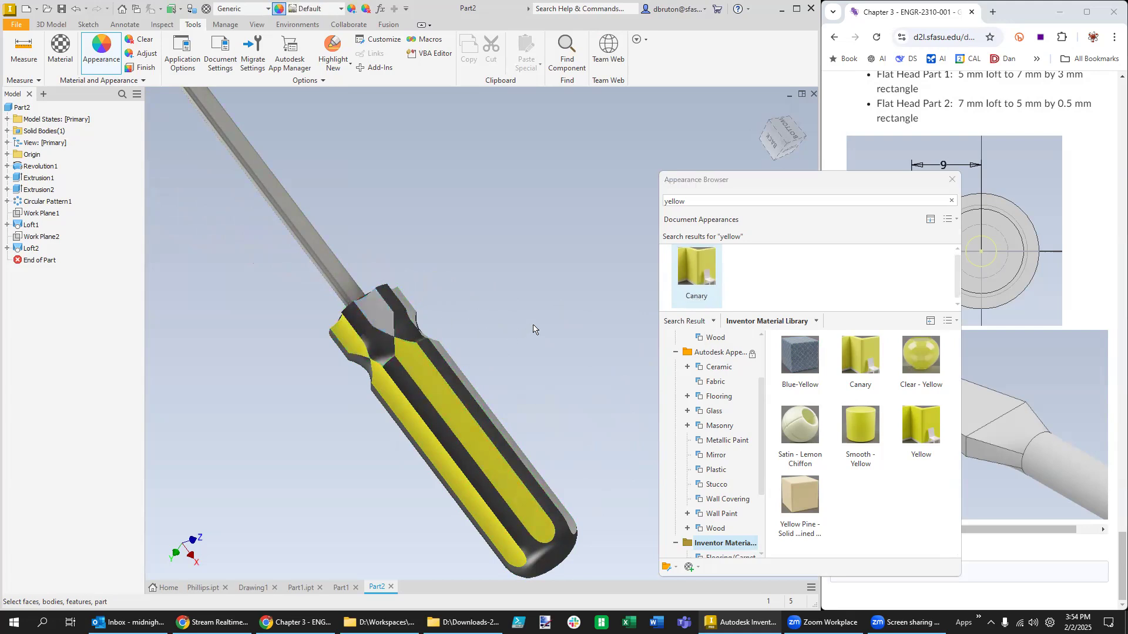
# Step: Apply the Canary appearance to the short collar face in line with the second yellow groove
pyautogui.click(692, 263)
pyautogui.click(378, 305)
pyautogui.click(531, 344)
pyautogui.click(384, 321)
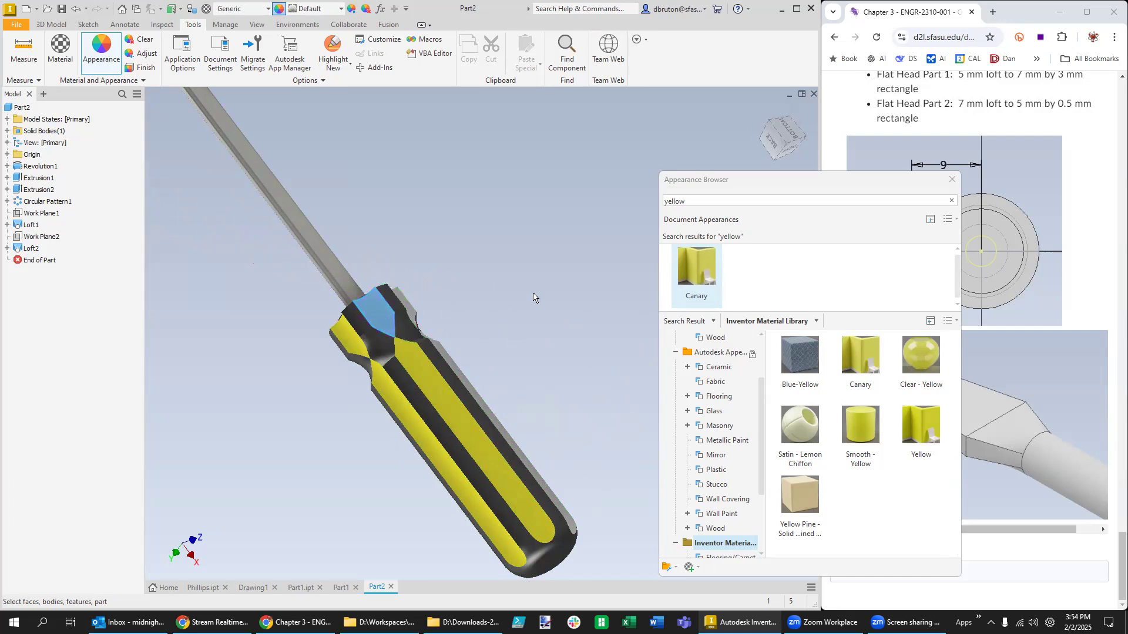
pyautogui.click(696, 267)
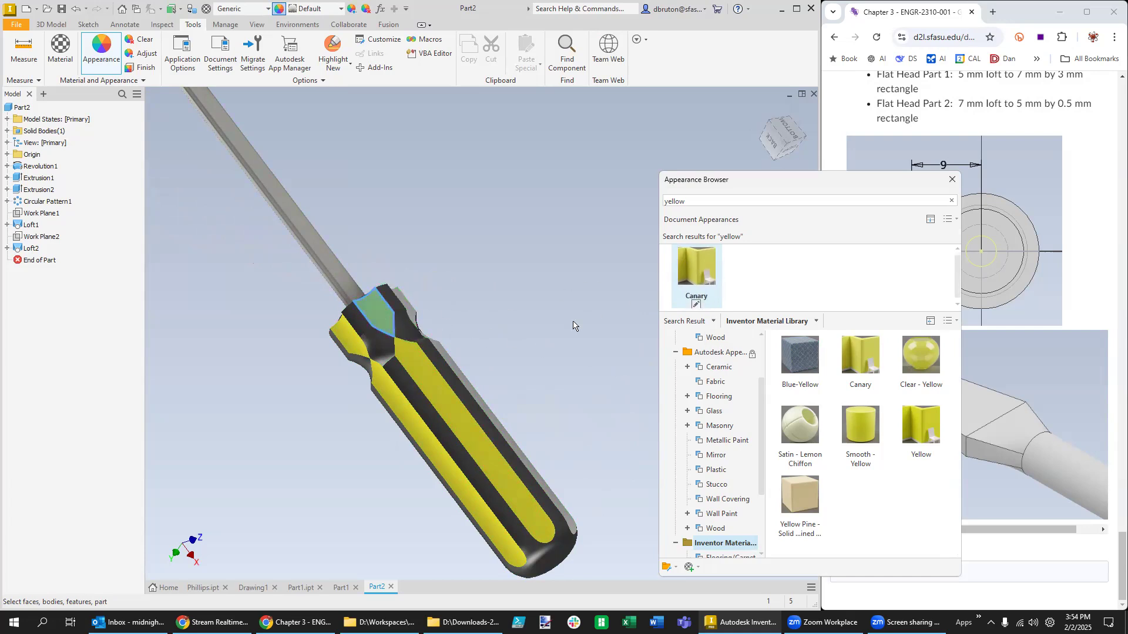
# Step: Apply the Canary appearance to the third groove's short collar face and its long face along the handle
pyautogui.click(414, 314)
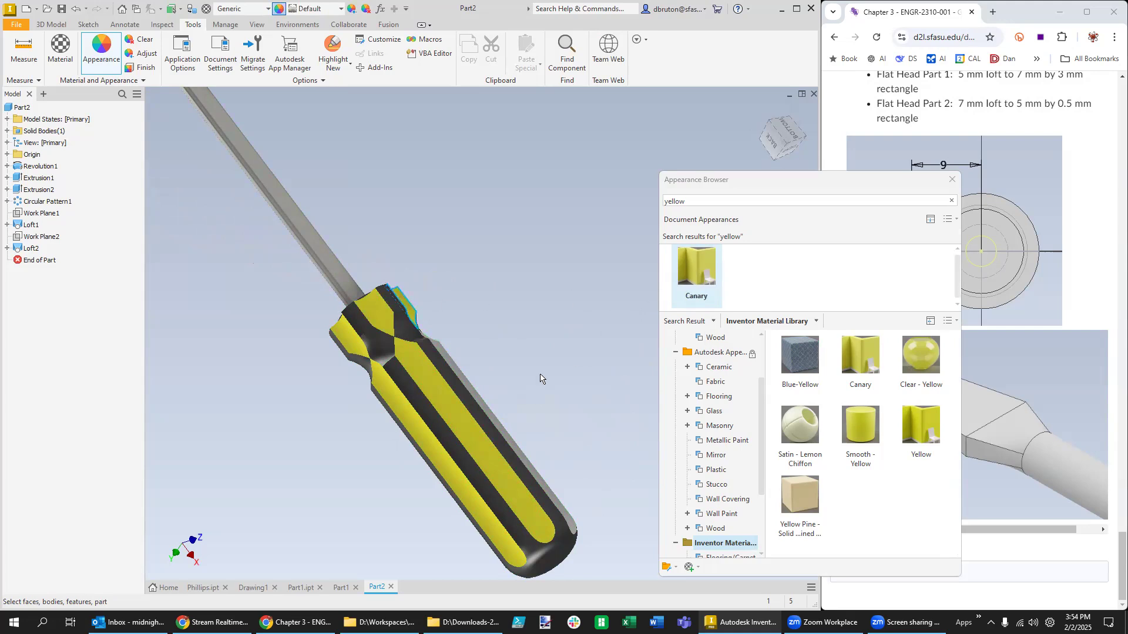
pyautogui.keyDown('shift'); pyautogui.moveTo(539, 375); pyautogui.dragTo(403, 386, button='middle'); pyautogui.keyUp('shift')
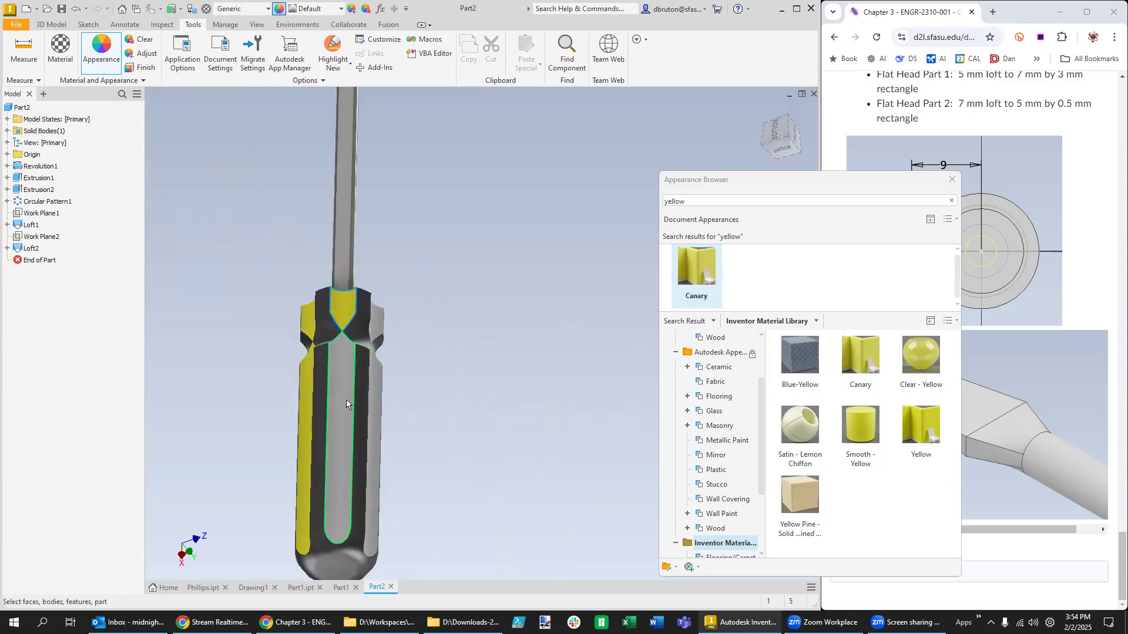
pyautogui.click(346, 317)
pyautogui.click(558, 345)
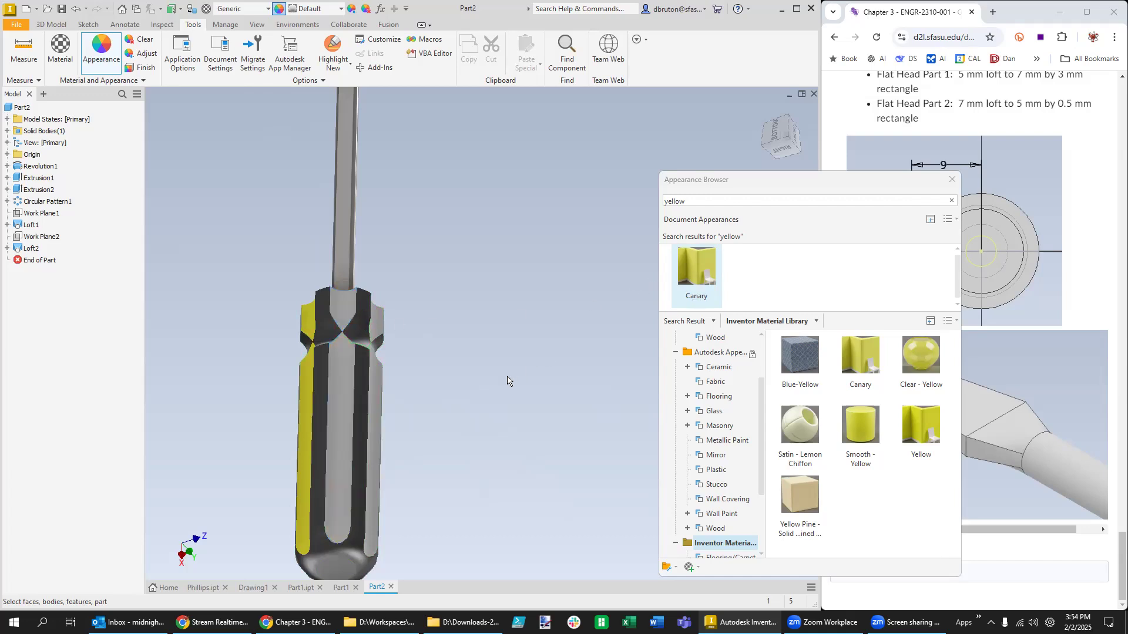
pyautogui.click(348, 310)
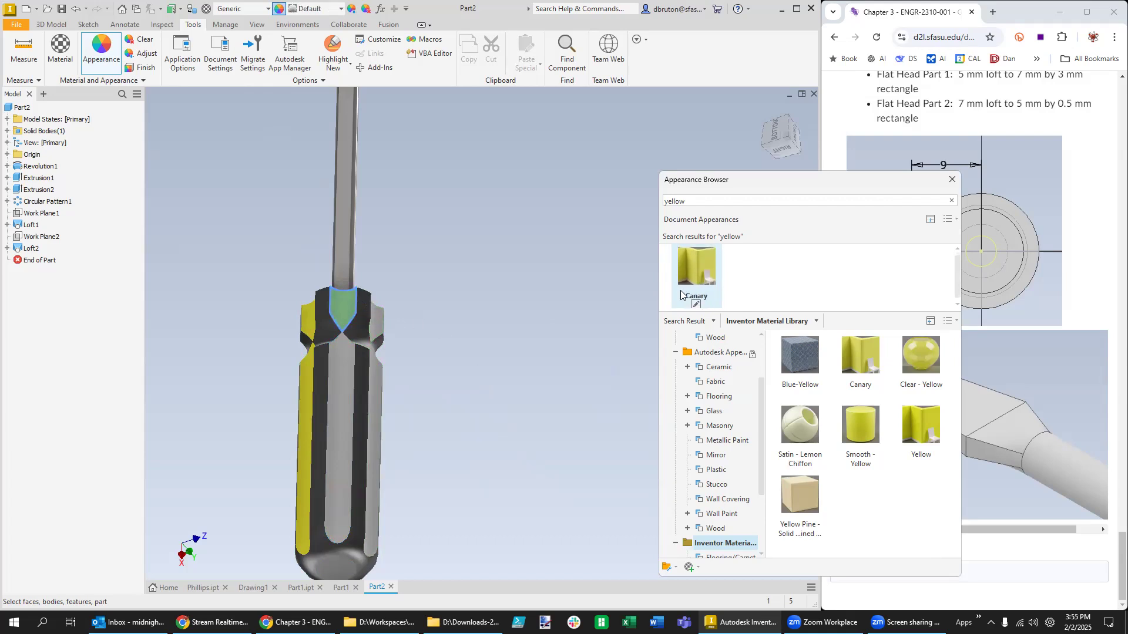
pyautogui.click(353, 423)
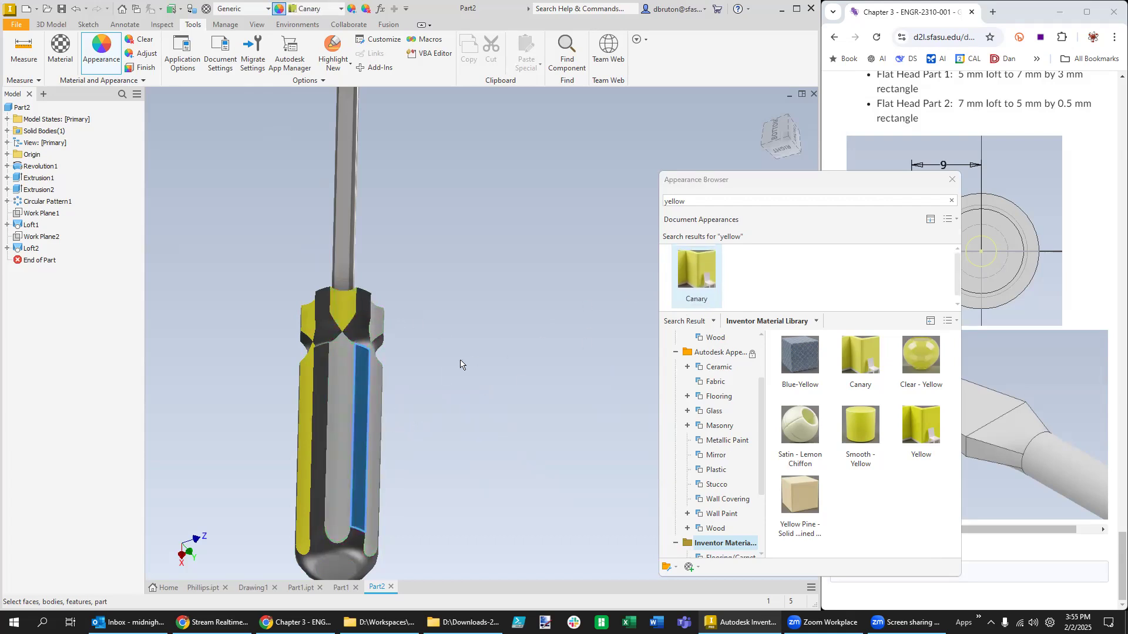
pyautogui.click(340, 442)
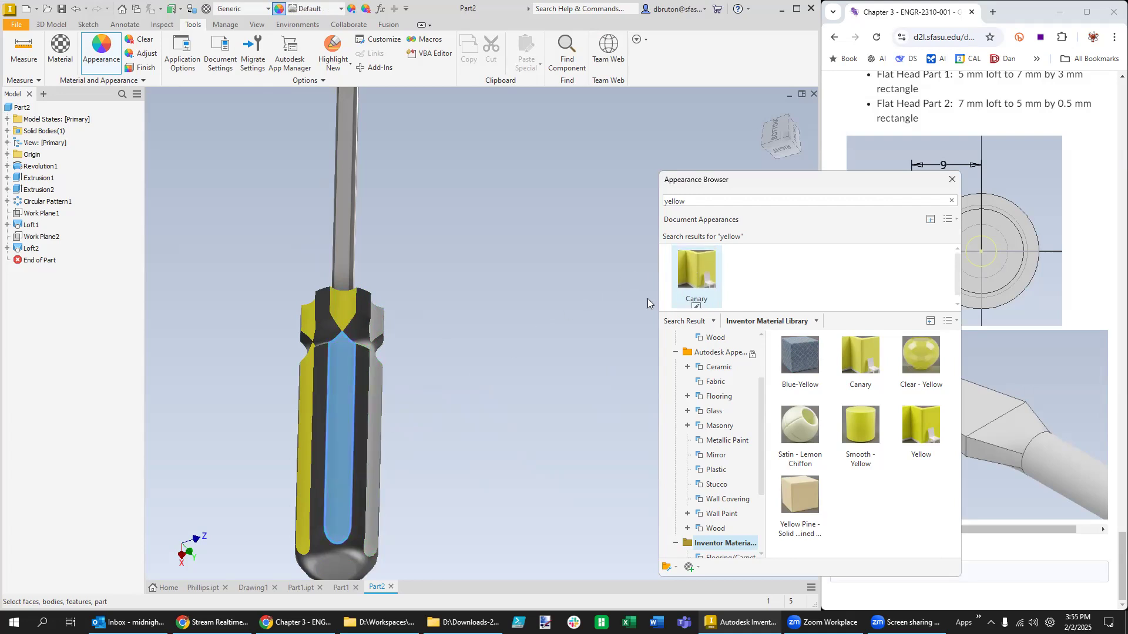
# Step: Apply the Canary appearance to the two remaining short groove faces on the collar near the shaft
pyautogui.moveTo(471, 470); pyautogui.dragTo(414, 439)
pyautogui.keyDown('shift'); pyautogui.moveTo(500, 484); pyautogui.dragTo(423, 434, button='middle'); pyautogui.keyUp('shift')
pyautogui.click(321, 288)
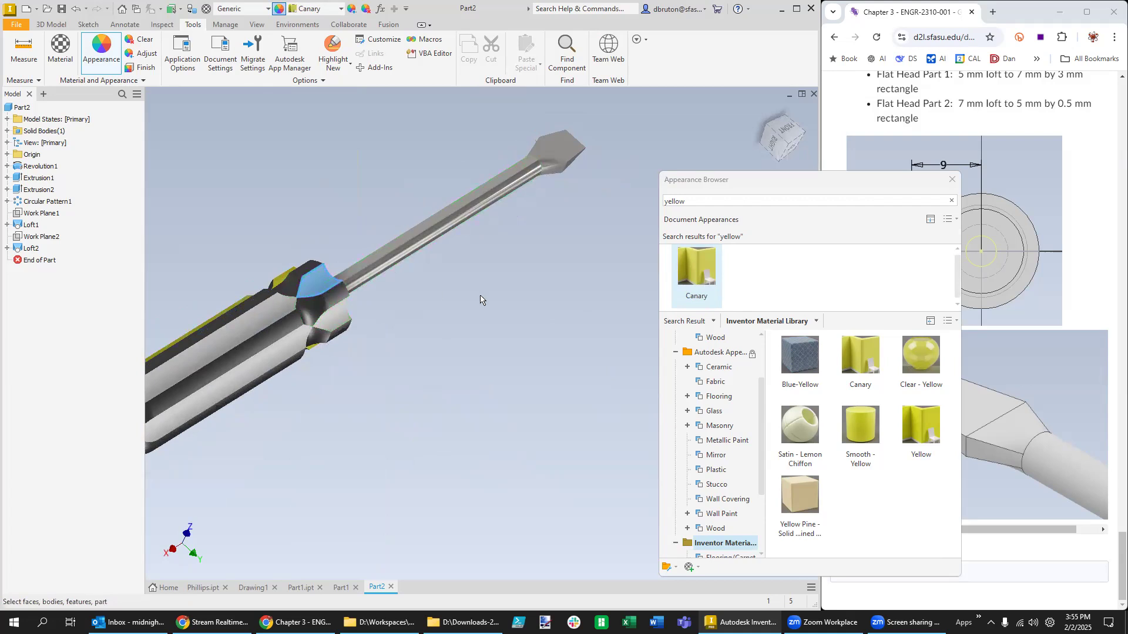
pyautogui.click(336, 312)
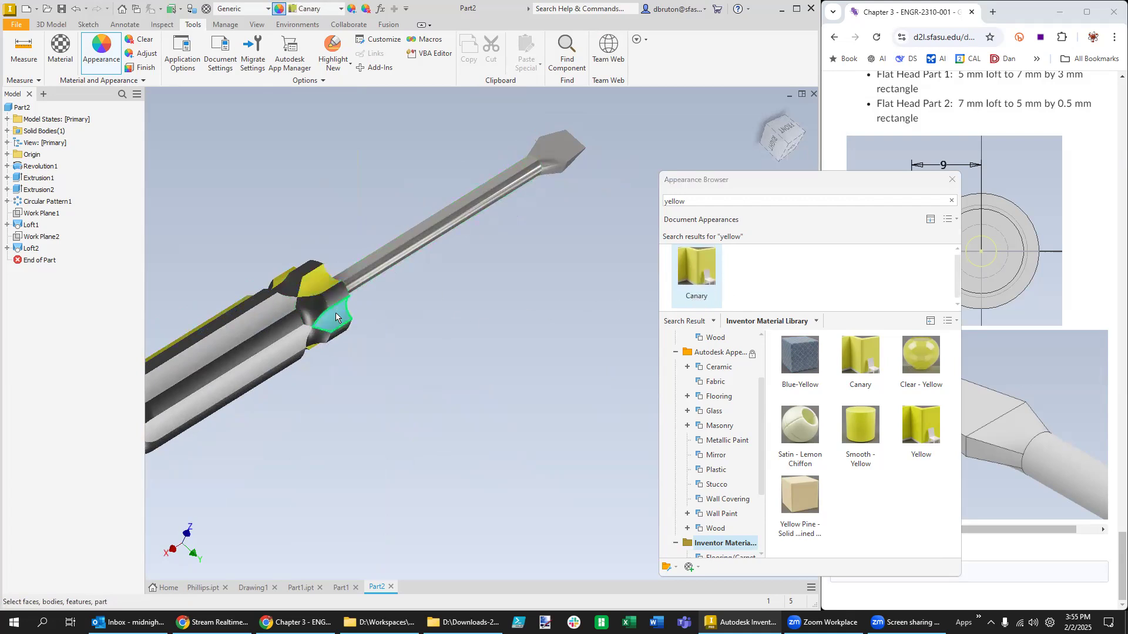
pyautogui.click(695, 300)
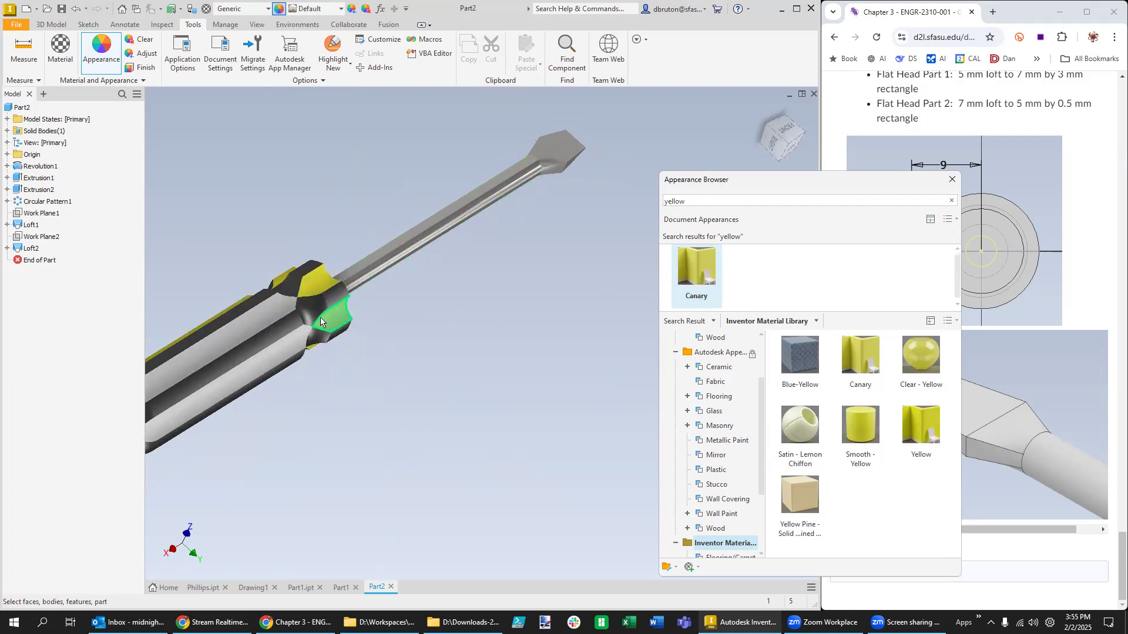
# Step: Apply the Canary appearance to the remaining long groove faces along the handle, clear the selection and check the grooves from the handle end
pyautogui.click(263, 316)
pyautogui.click(695, 297)
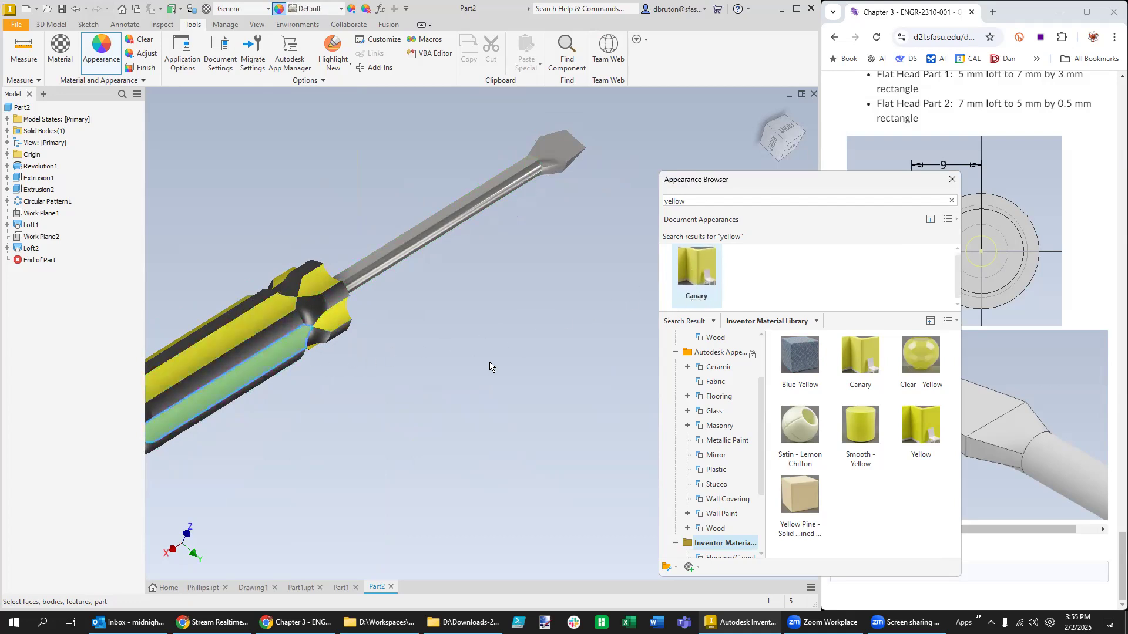
pyautogui.keyDown('shift'); pyautogui.moveTo(396, 454); pyautogui.dragTo(464, 428, button='middle'); pyautogui.keyUp('shift')
pyautogui.moveTo(466, 432); pyautogui.dragTo(415, 491)
pyautogui.press('Escape')
pyautogui.click(416, 491)
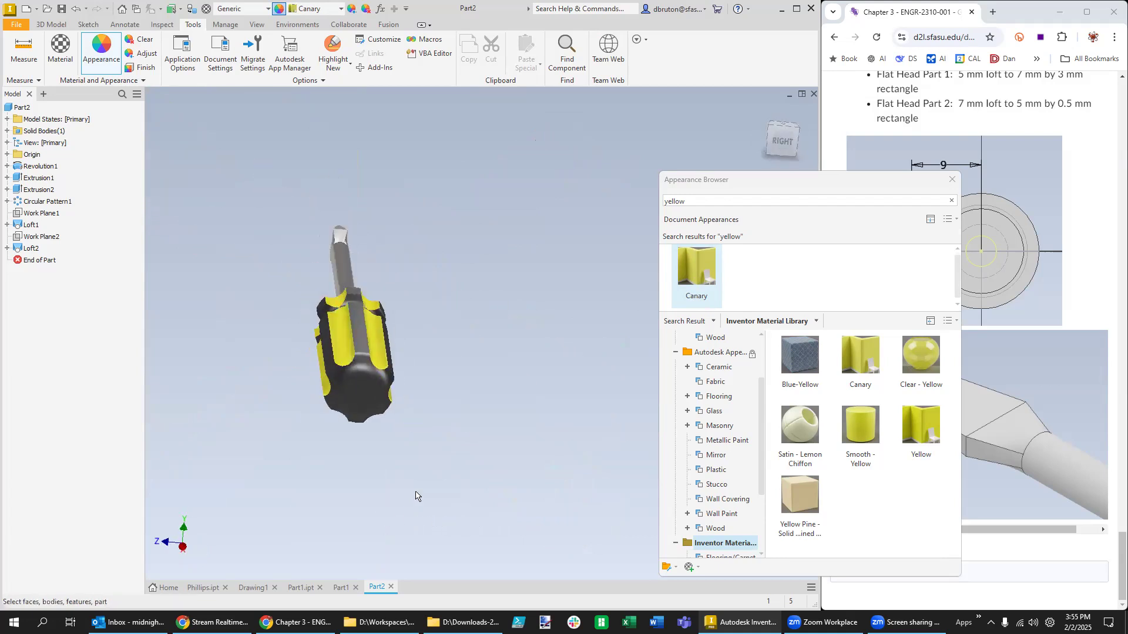
# Step: Close the Appearance Browser, inspect the finished screwdriver and return it to the home view
pyautogui.click(952, 179)
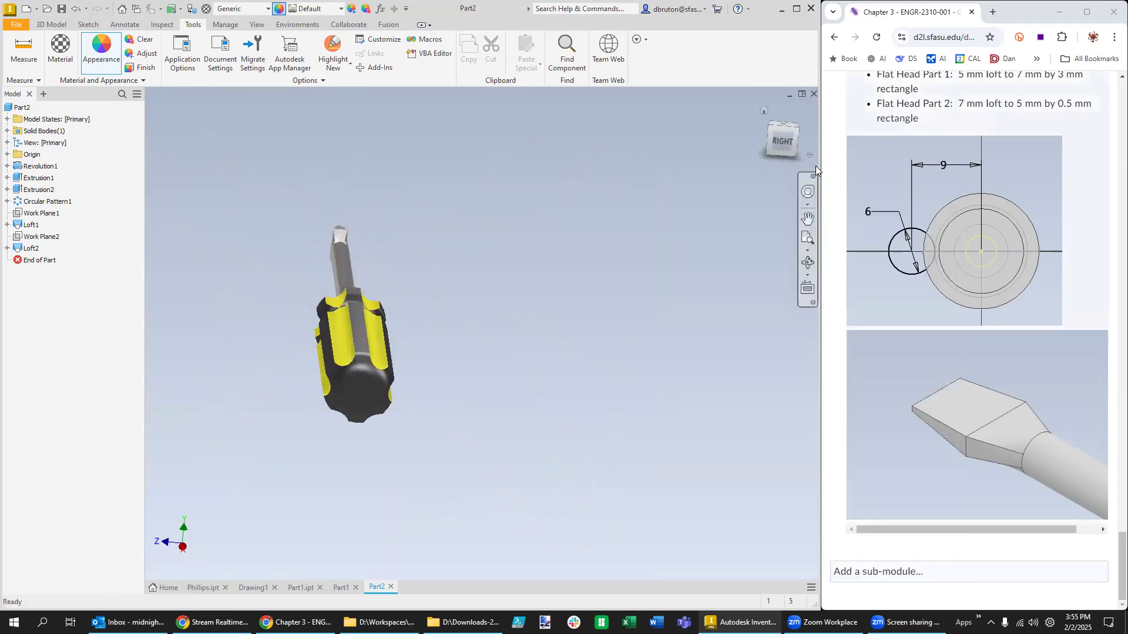
pyautogui.click(762, 109)
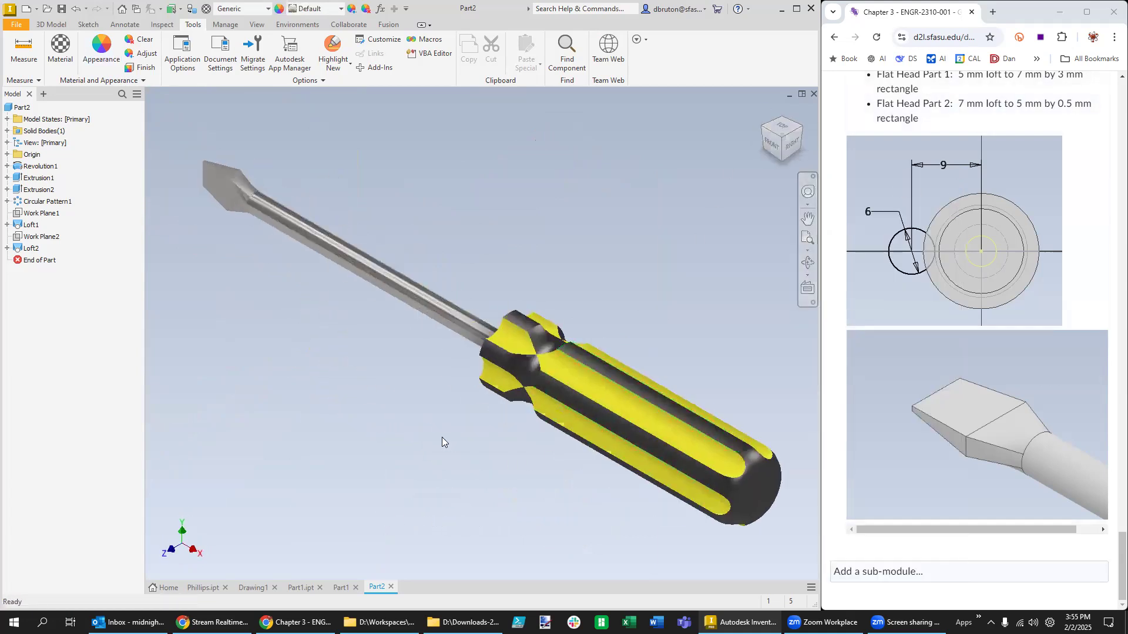
pyautogui.keyDown('shift'); pyautogui.moveTo(410, 379); pyautogui.dragTo(447, 428, button='middle'); pyautogui.keyUp('shift')
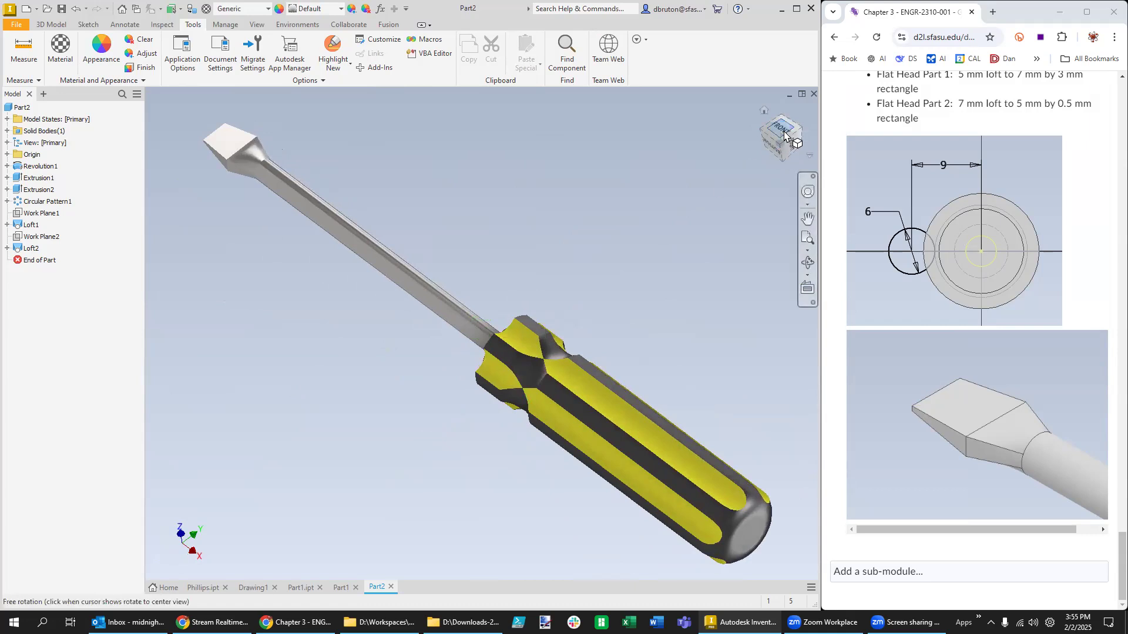
pyautogui.click(765, 111)
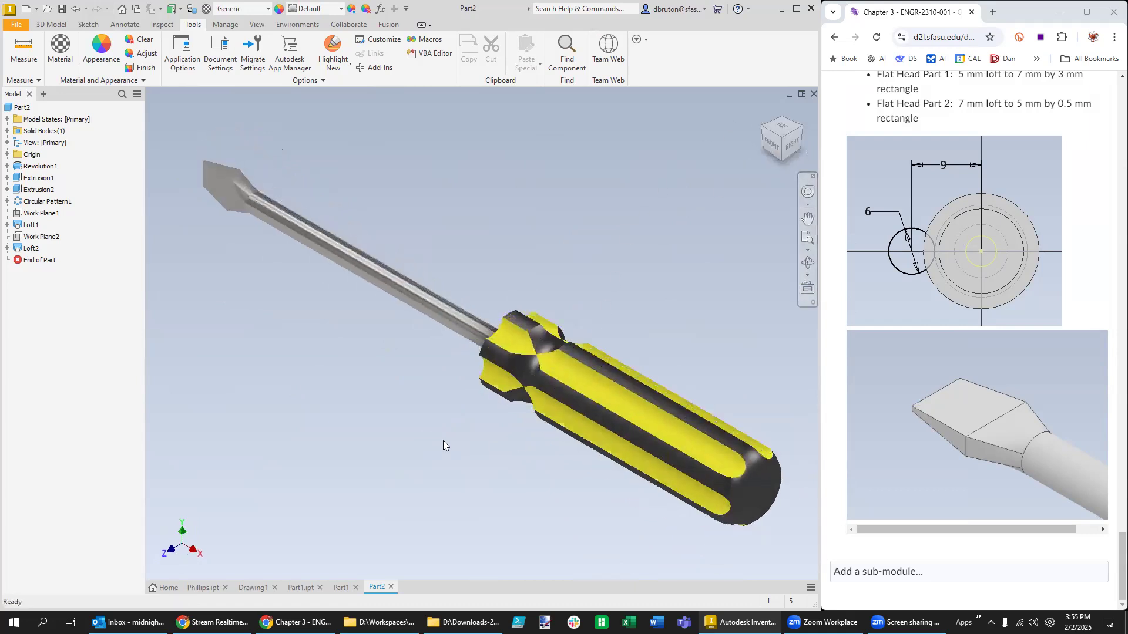